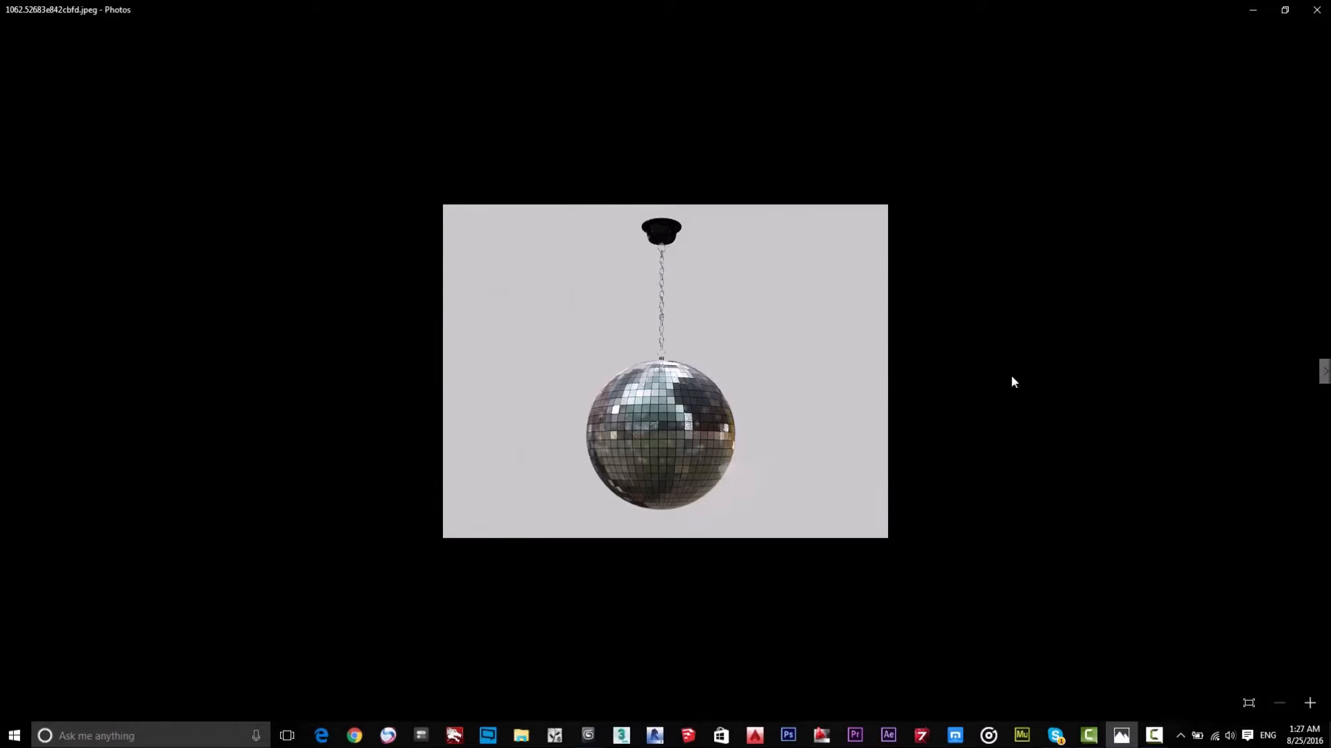
Examine the labelled reference picture aa.png up close for the light's hanging, chain and ball parts, and close it
{"action": "left_click", "coordinate": [1323, 374]}
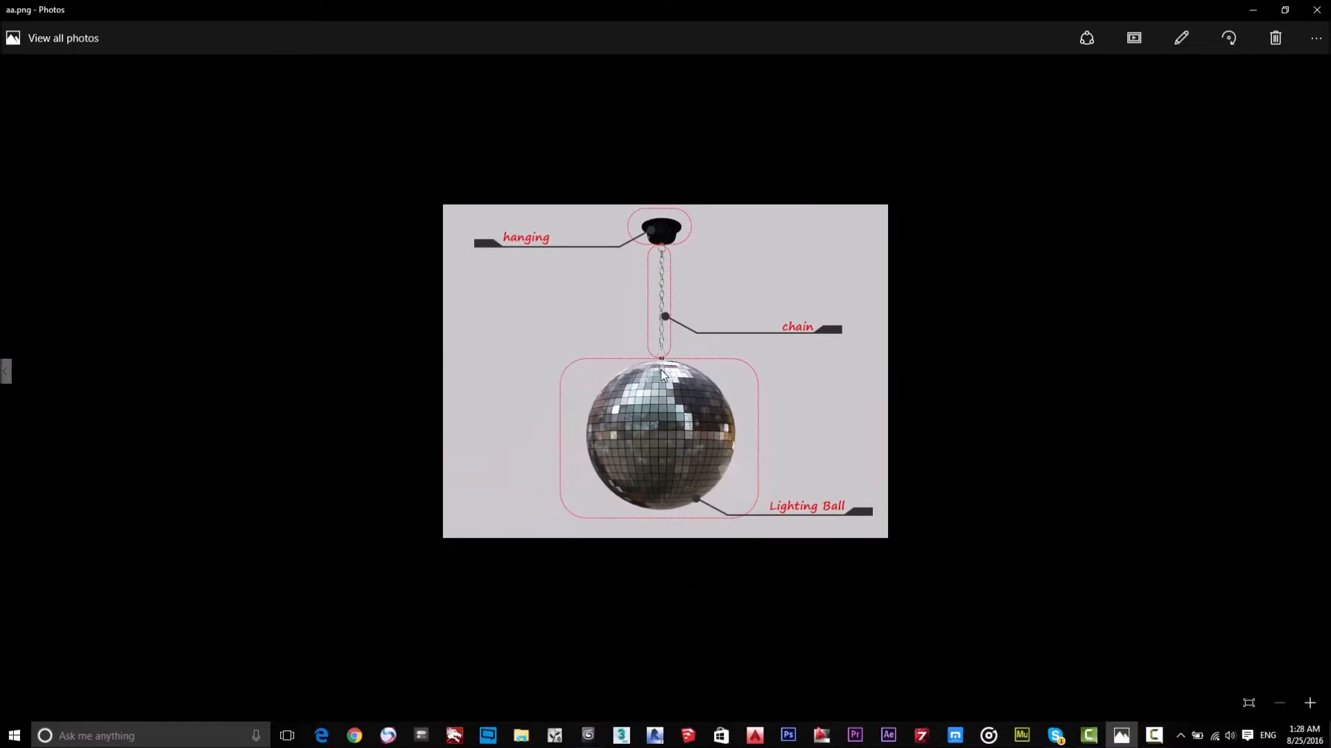
{"action": "scroll", "coordinate": [660, 369], "scroll_direction": "up", "scroll_amount": 2, "text": "ctrl"}
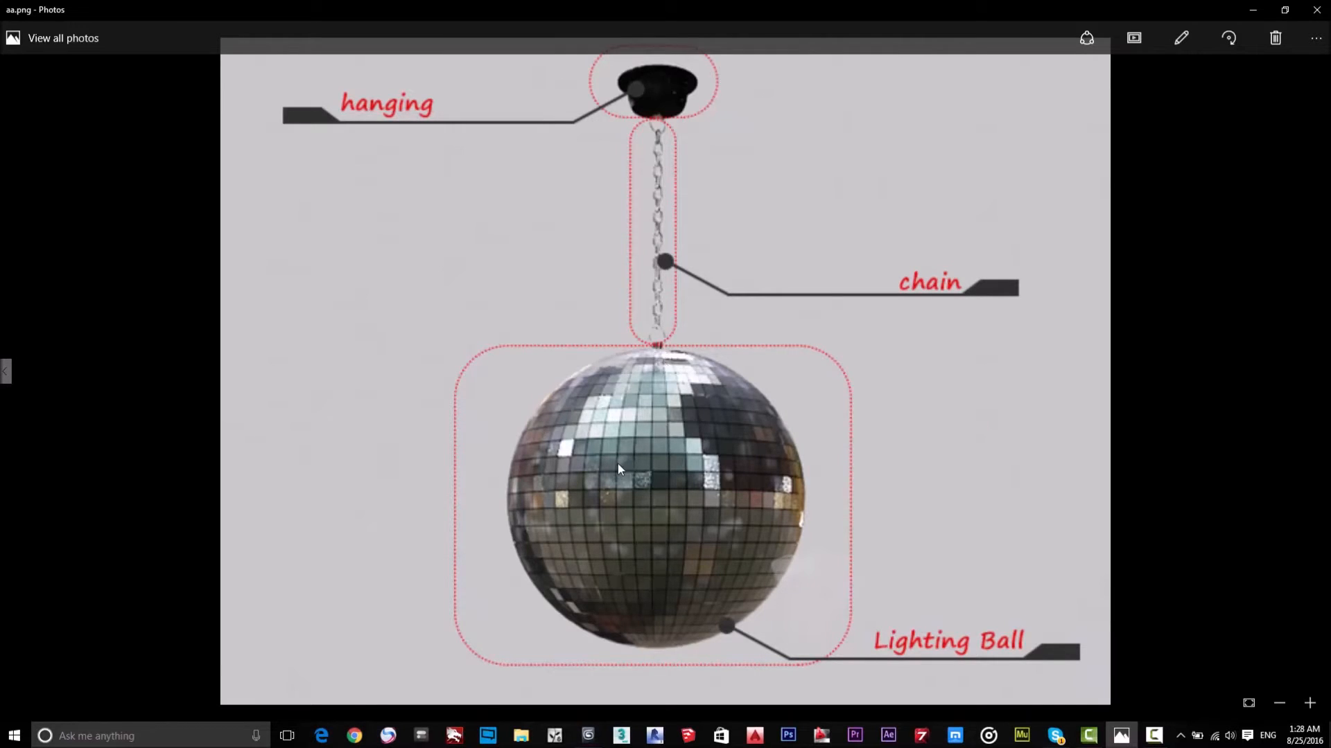
{"action": "scroll", "coordinate": [618, 463], "scroll_direction": "down", "scroll_amount": 2, "text": "ctrl"}
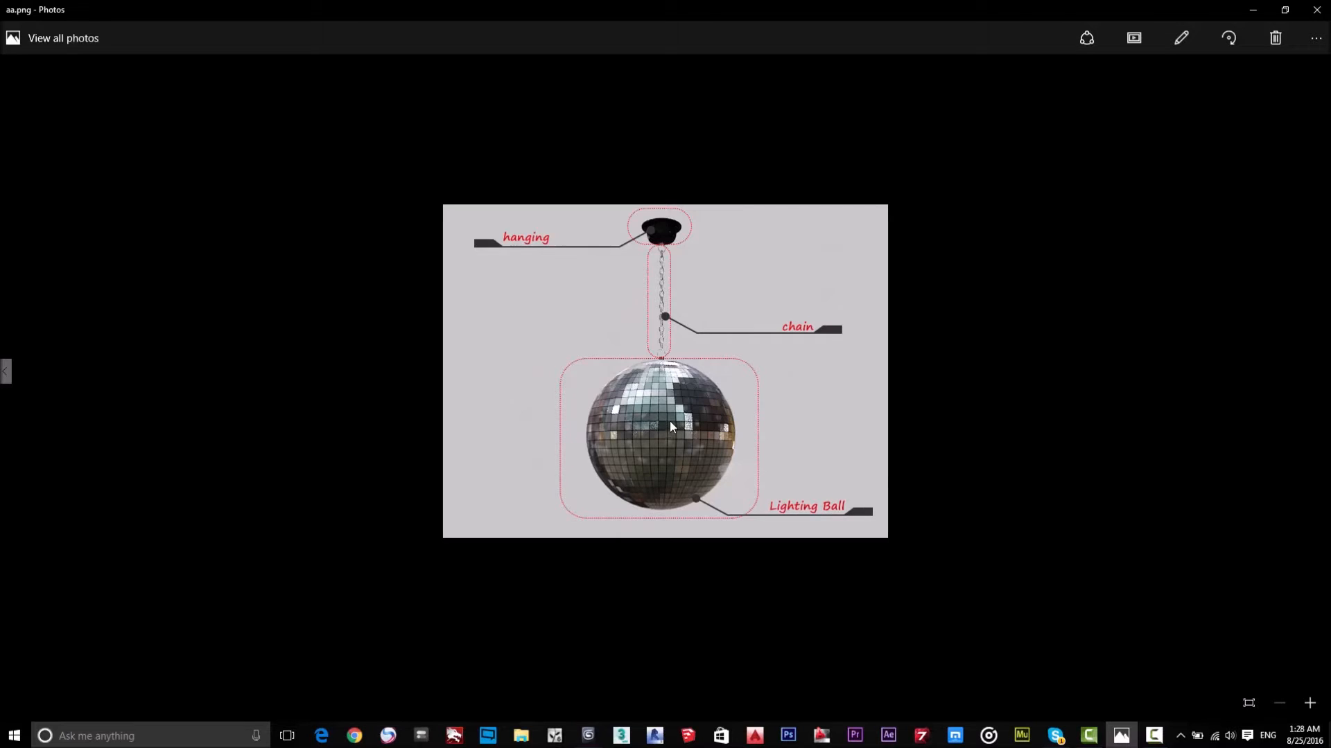
{"action": "left_click", "coordinate": [1317, 10]}
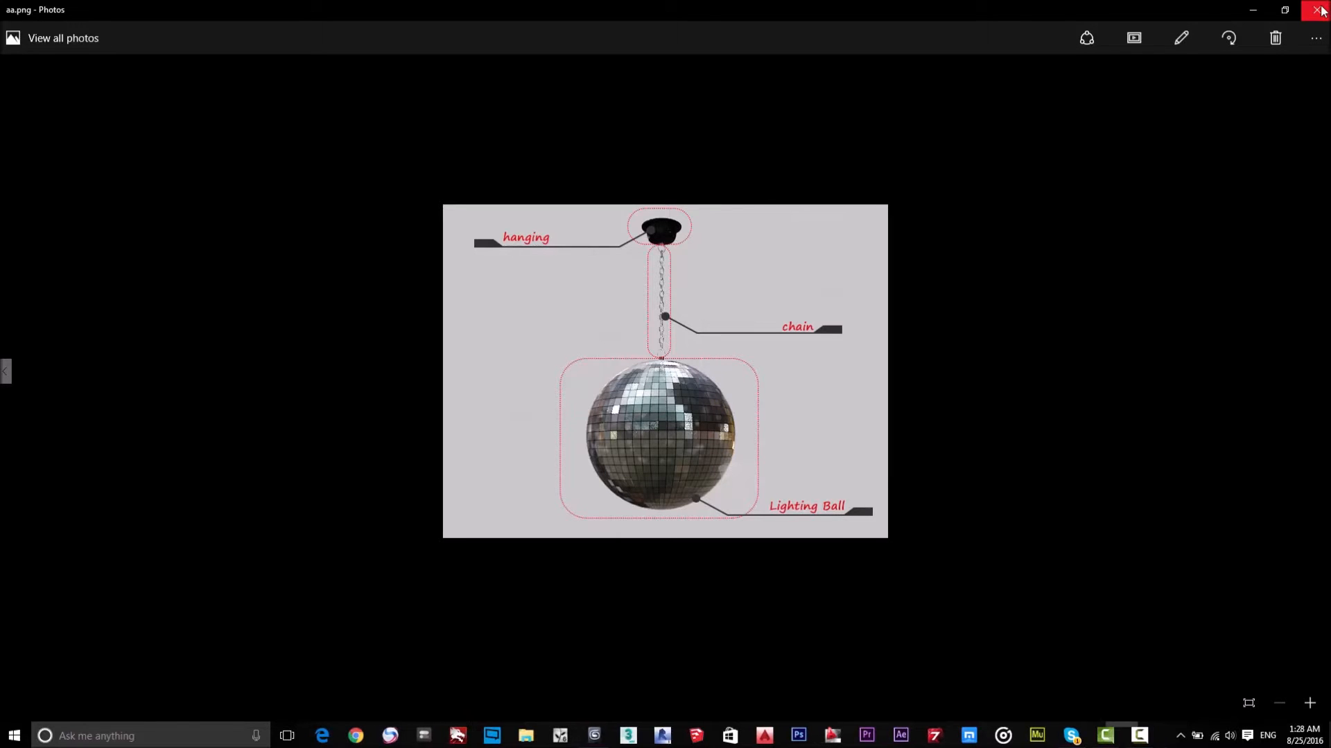
Launch 3ds Max 2012 and, while it loads, open the labelled reference picture aa.png from the My 3D MaX course folder and minimize it
{"action": "left_click", "coordinate": [600, 742]}
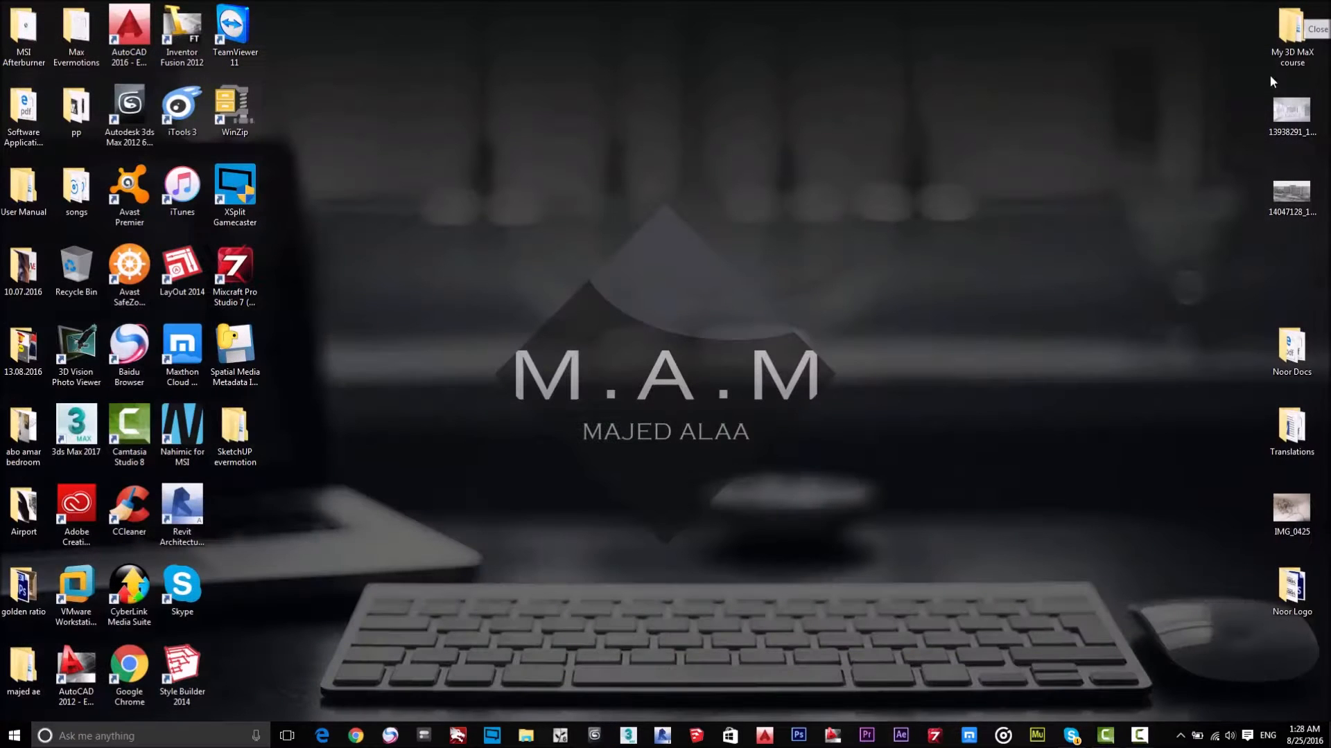
{"action": "double_click", "coordinate": [131, 104]}
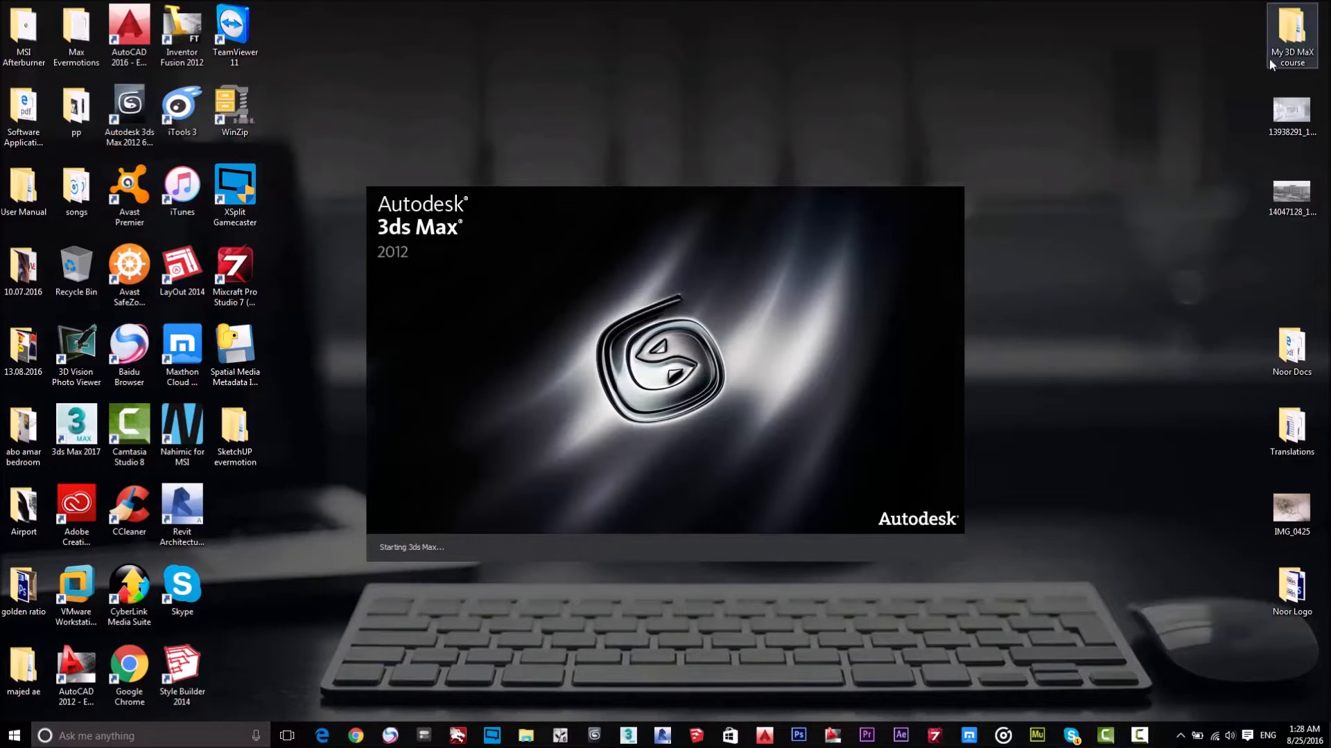
{"action": "double_click", "coordinate": [1273, 63]}
{"action": "double_click", "coordinate": [188, 208]}
{"action": "double_click", "coordinate": [168, 168]}
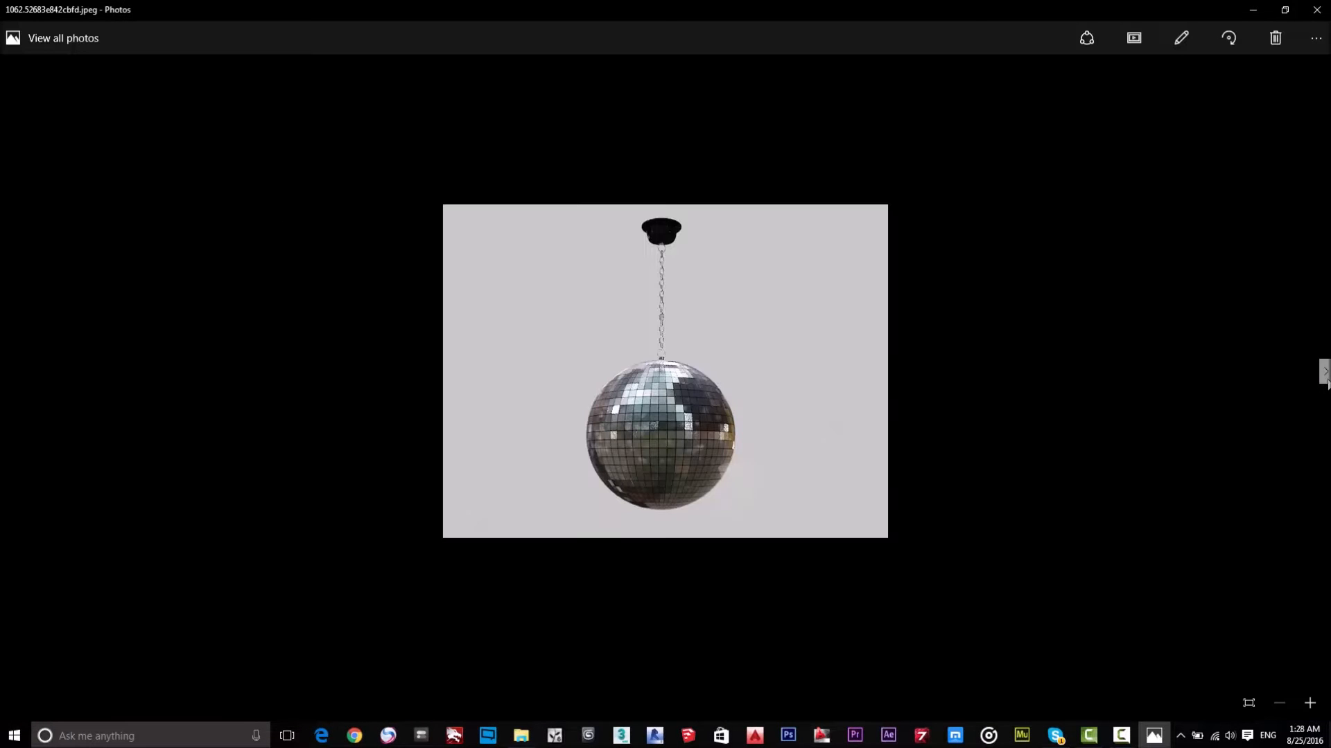
{"action": "left_click", "coordinate": [1324, 370]}
{"action": "left_click", "coordinate": [1253, 10]}
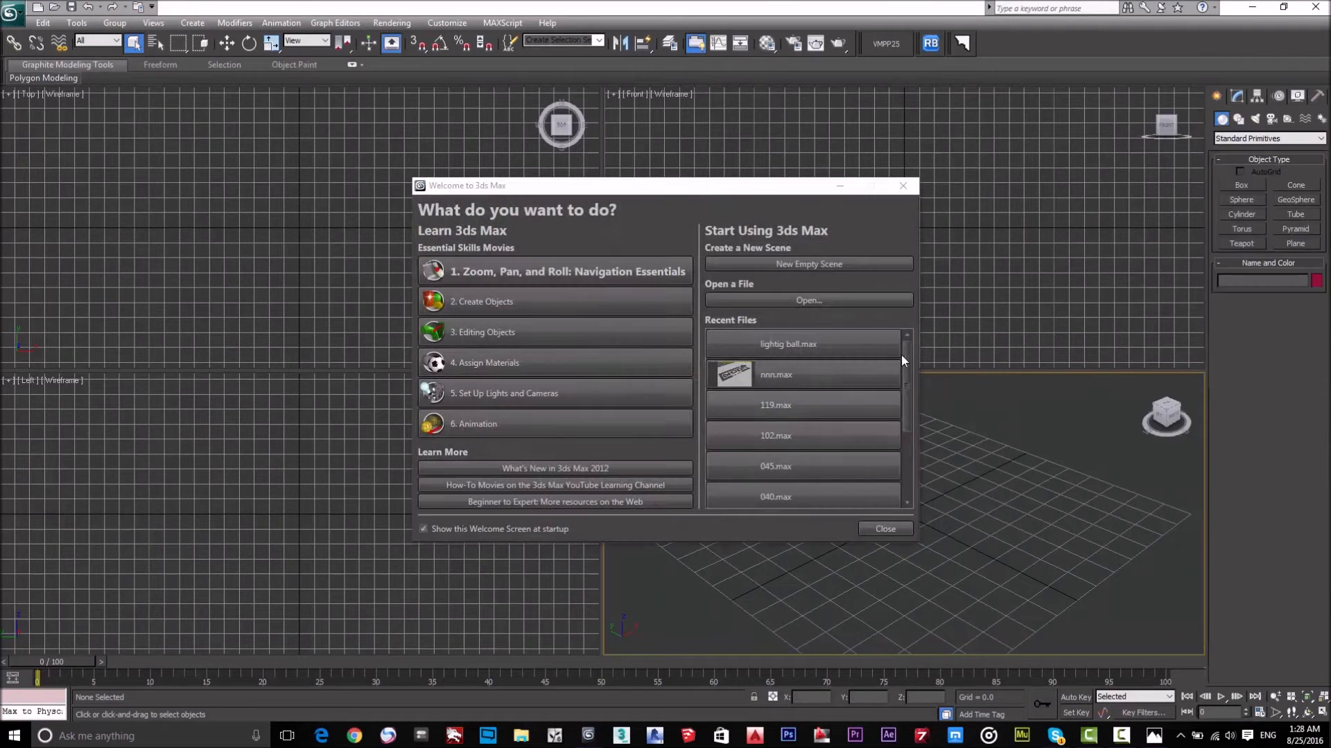
Dismiss the 3ds Max welcome screen and set the system unit scale to Meters
{"action": "left_click", "coordinate": [902, 186]}
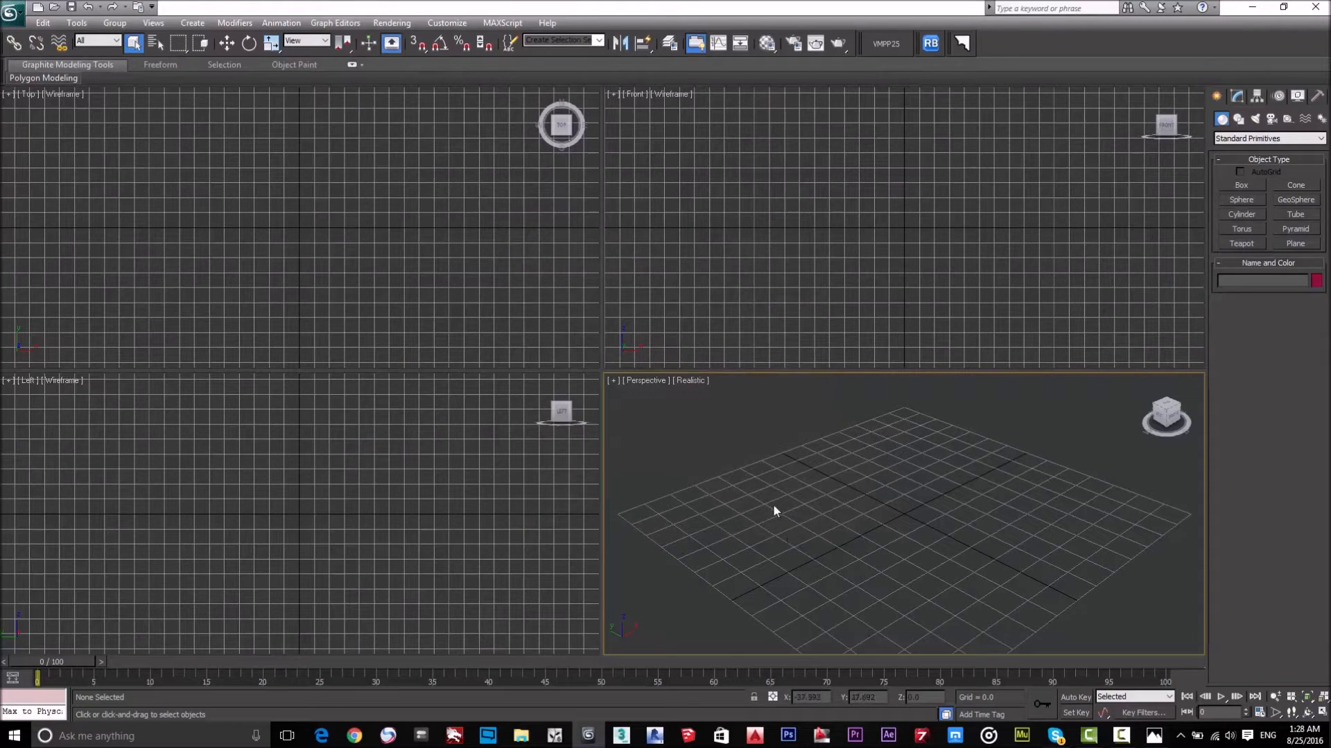
{"action": "left_click", "coordinate": [449, 24]}
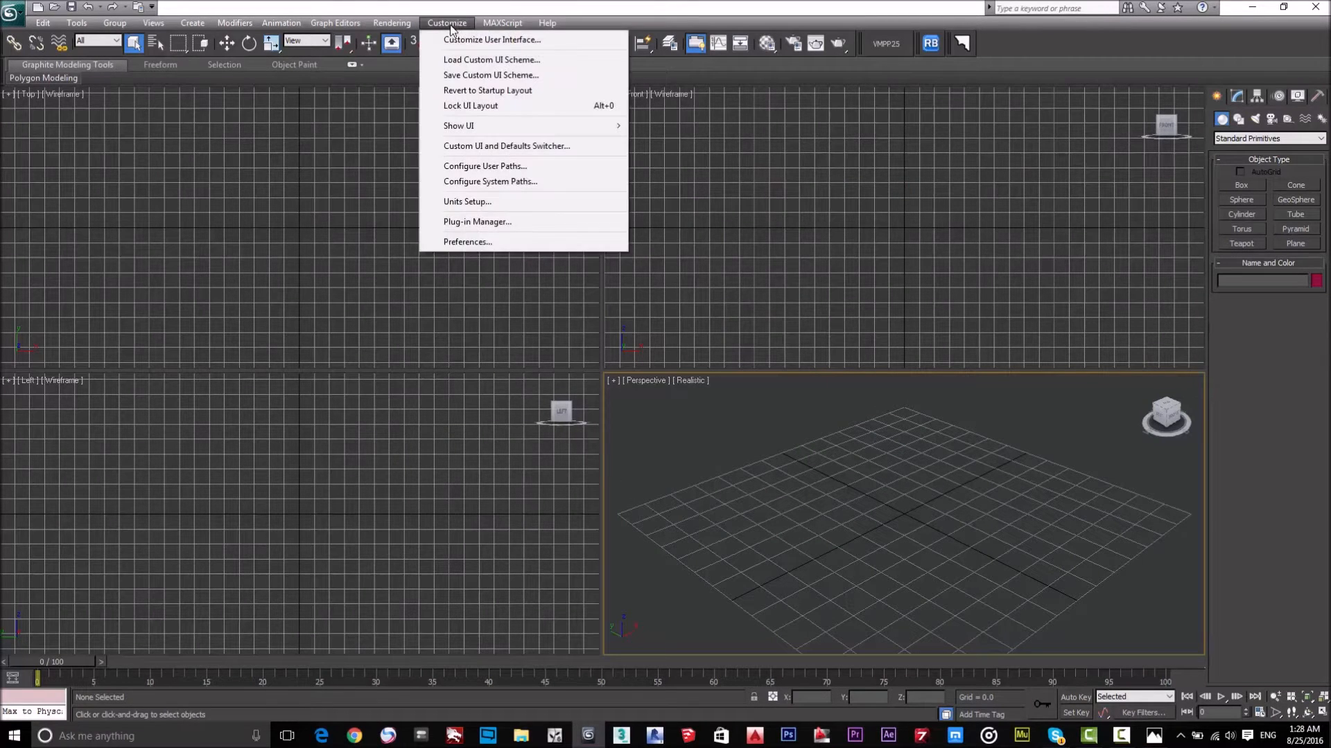
{"action": "left_click", "coordinate": [514, 200]}
{"action": "left_click", "coordinate": [706, 255]}
{"action": "left_click", "coordinate": [708, 320]}
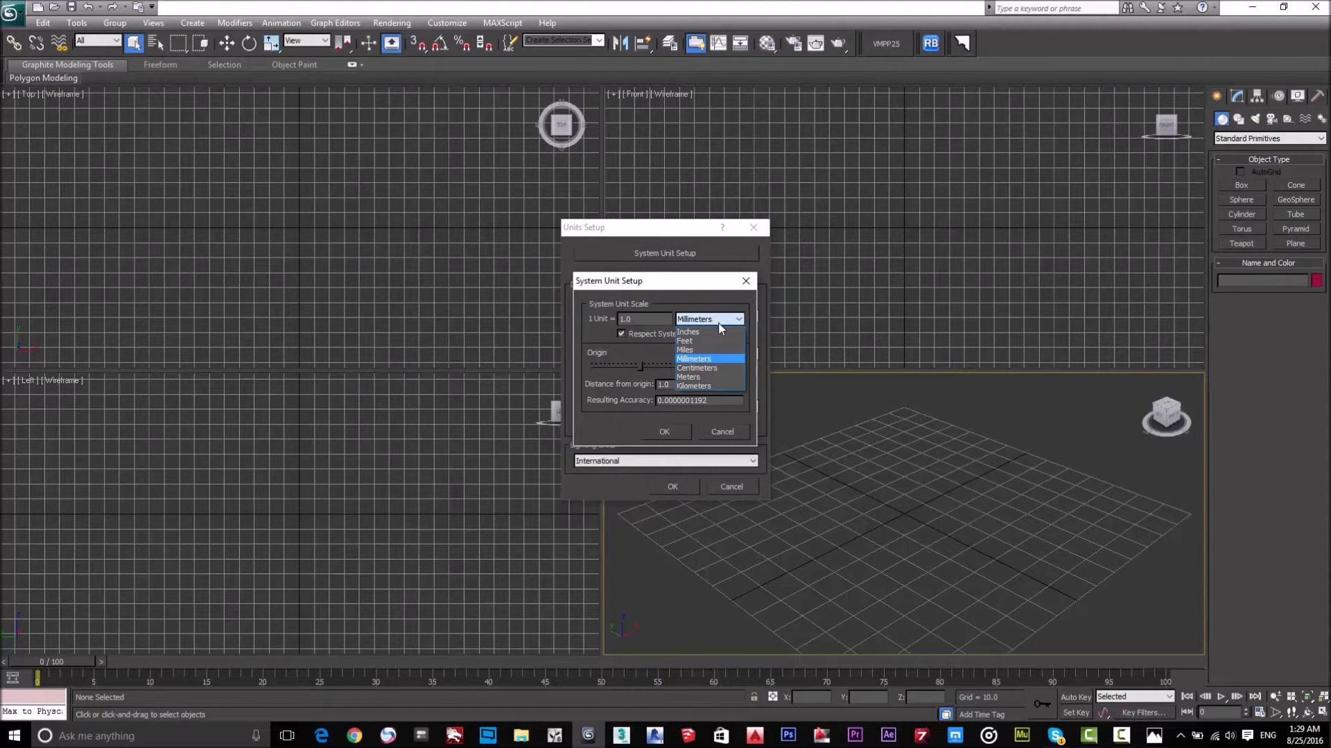
{"action": "left_click", "coordinate": [710, 380]}
{"action": "left_click", "coordinate": [672, 437]}
{"action": "left_click", "coordinate": [673, 485]}
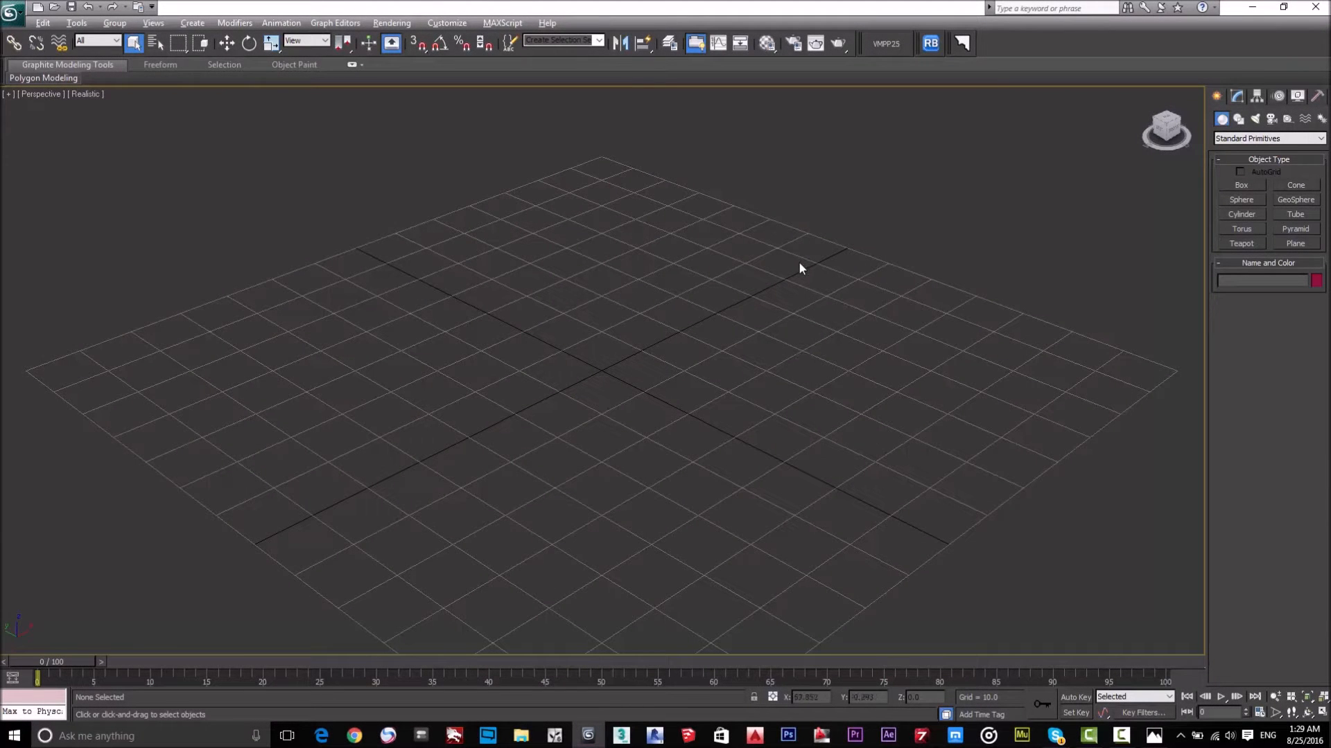
Switch to the reference picture aa.png, examine the shape of the hanging part up close, and return to 3ds Max
{"action": "left_click", "coordinate": [1154, 740]}
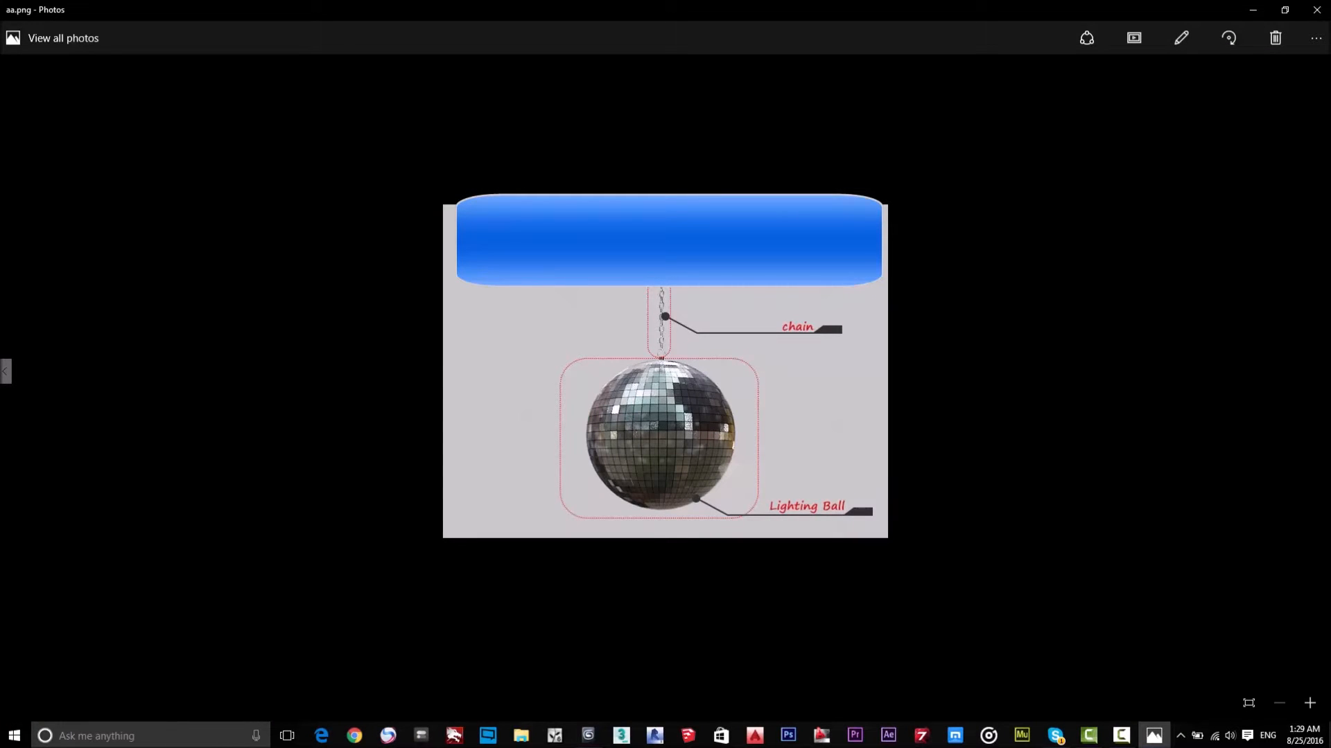
{"action": "left_click", "coordinate": [1253, 9]}
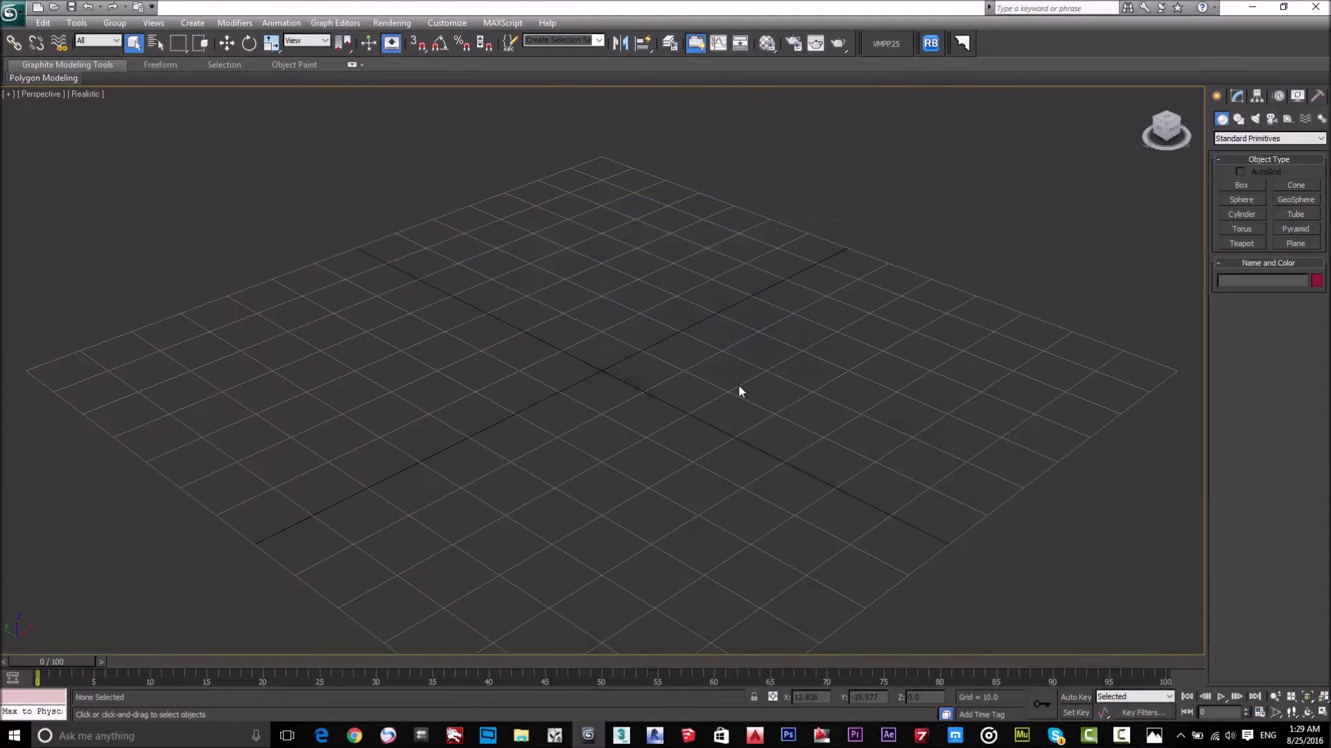
{"action": "scroll", "coordinate": [605, 382], "scroll_direction": "up", "scroll_amount": 4}
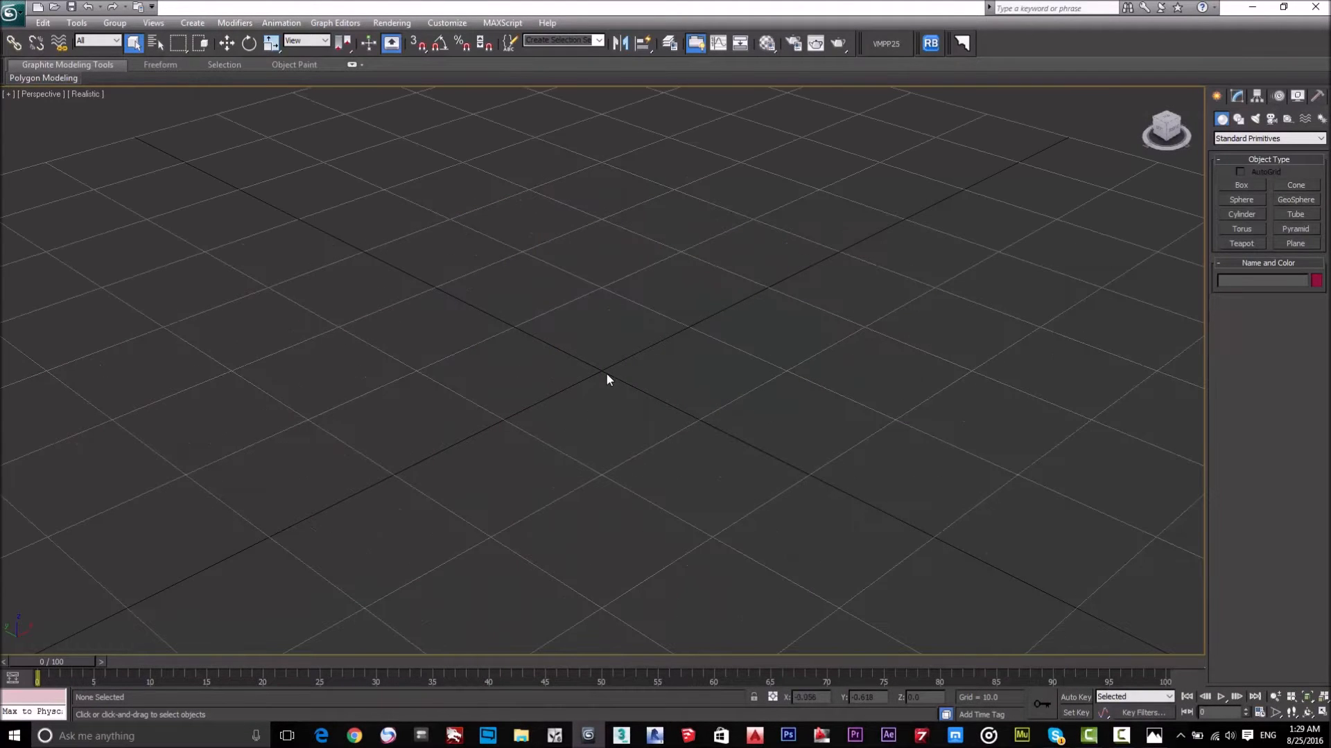
{"action": "left_click", "coordinate": [1249, 217]}
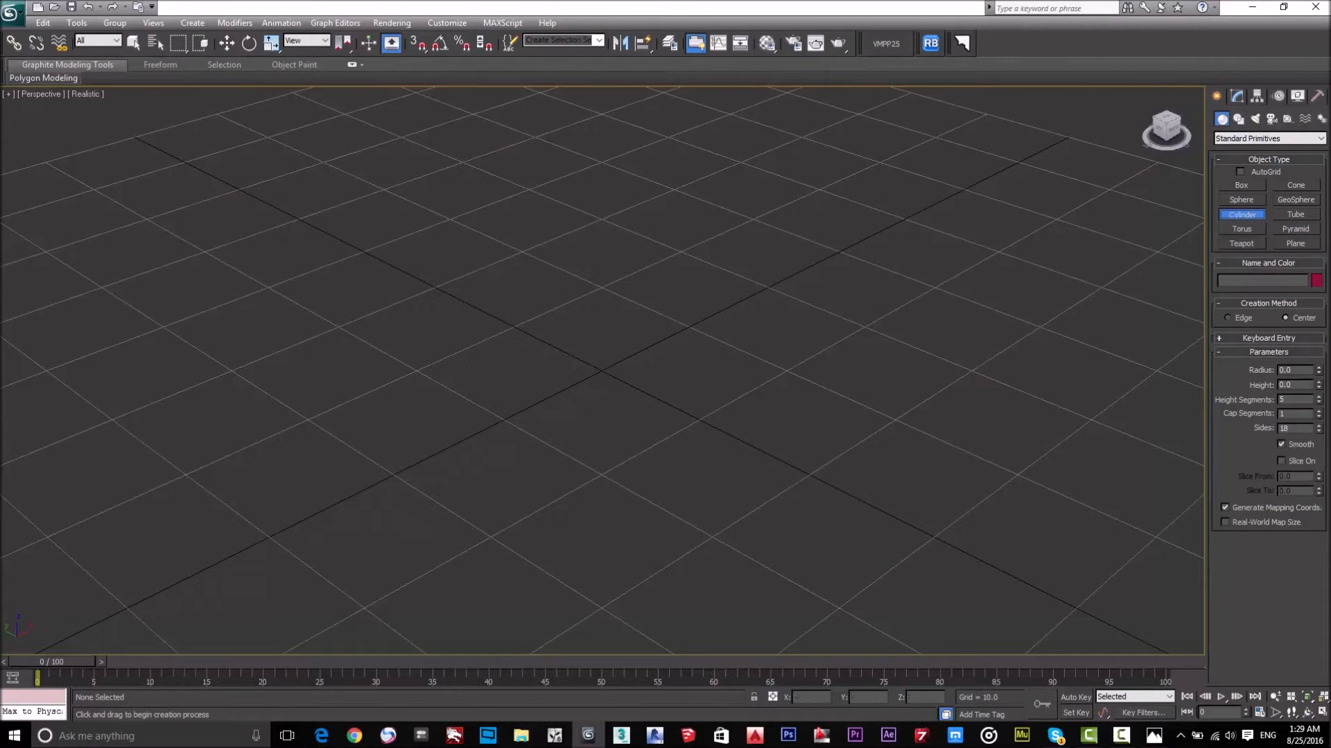
{"action": "right_click", "coordinate": [1008, 350]}
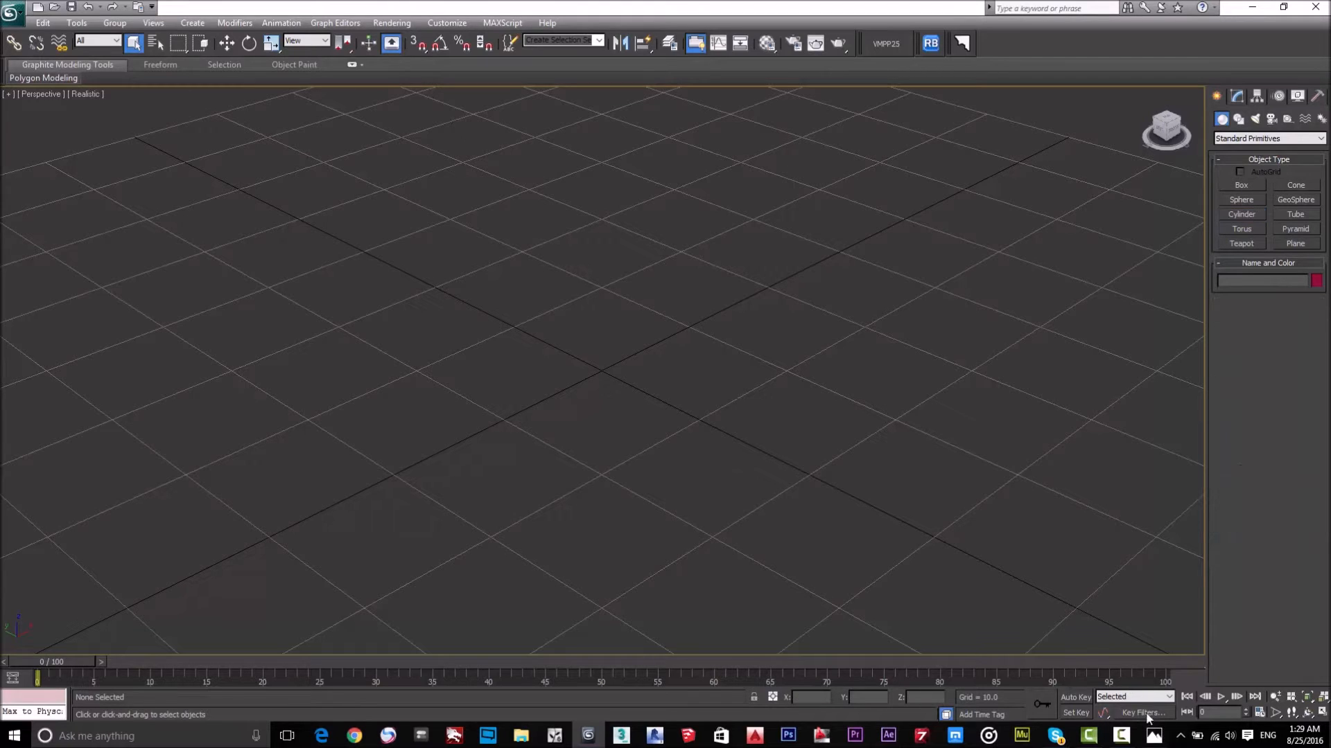
{"action": "left_click", "coordinate": [1153, 736]}
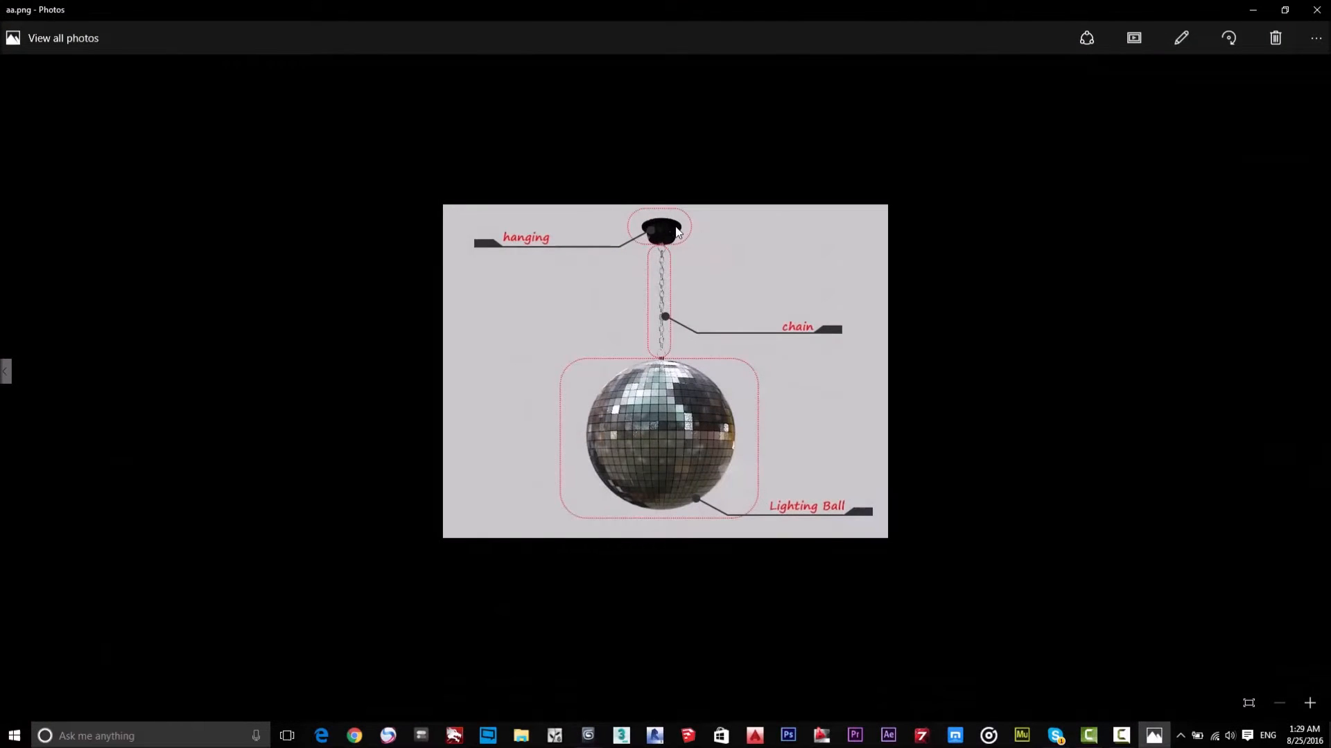
{"action": "double_click", "coordinate": [659, 227]}
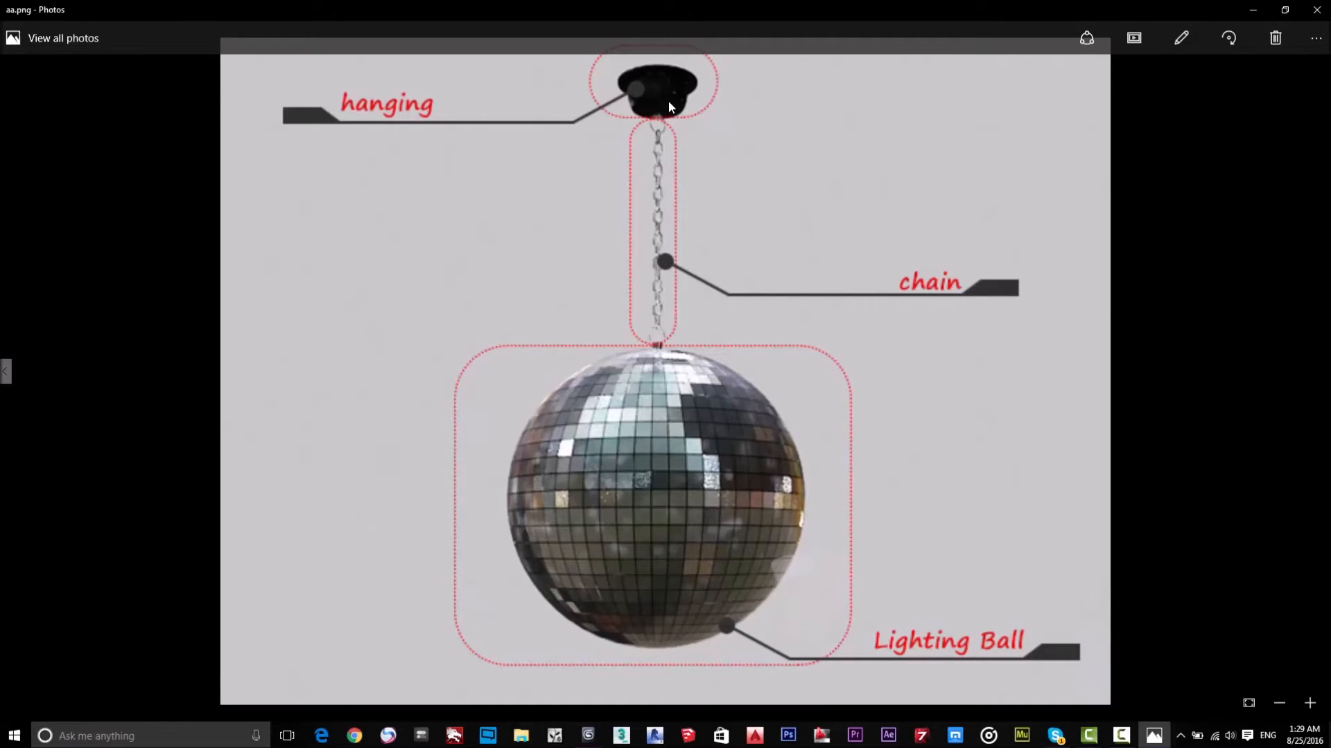
{"action": "scroll", "coordinate": [806, 287], "scroll_direction": "down", "scroll_amount": 3}
{"action": "left_click", "coordinate": [1253, 10]}
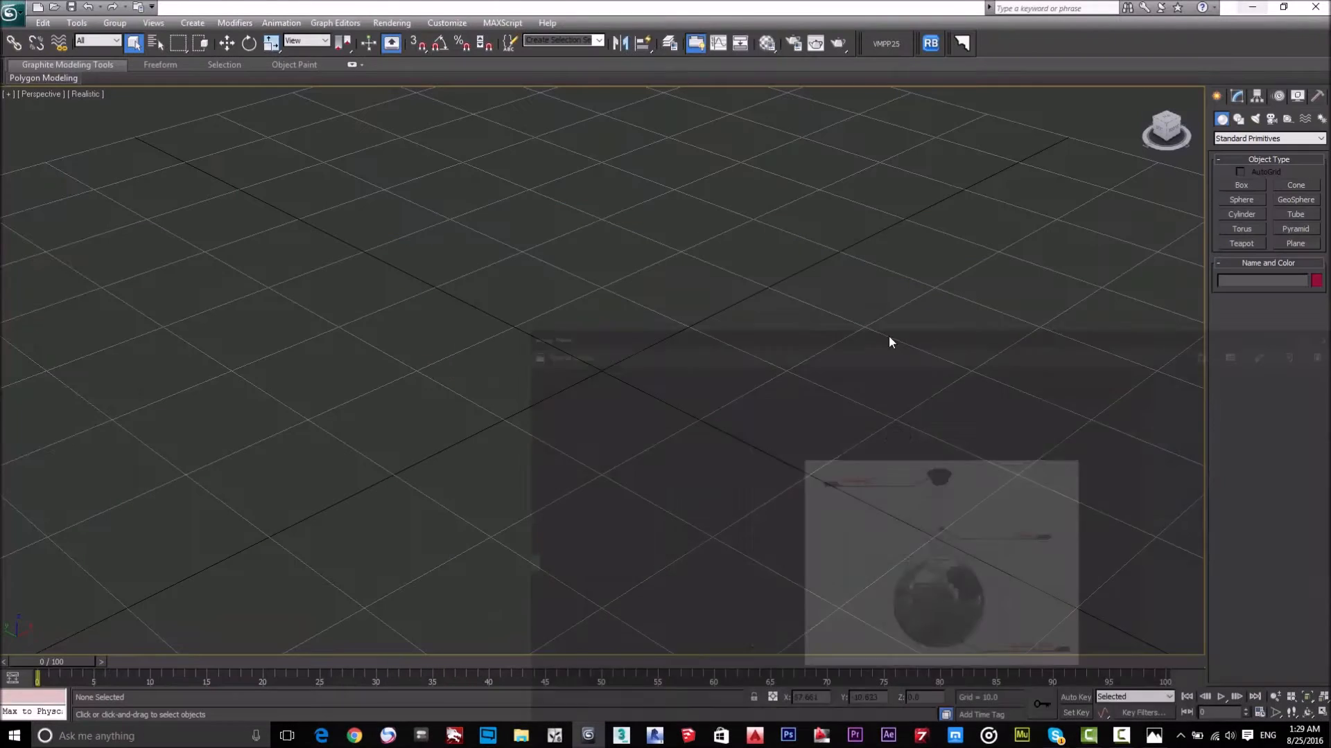
Create a cylinder about 6.5 in radius at the grid origin and set its height to about 5.58
{"action": "left_click", "coordinate": [1241, 214]}
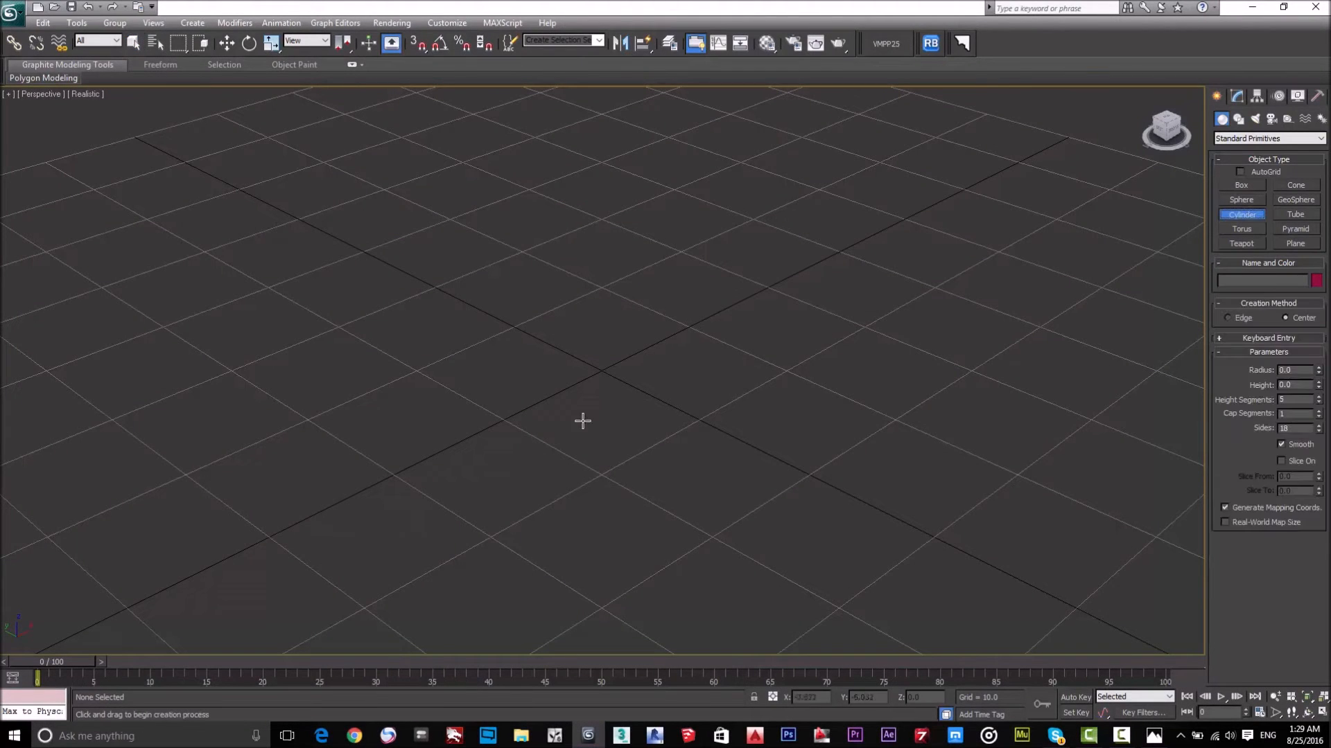
{"action": "left_click_drag", "start_coordinate": [603, 373], "coordinate": [630, 413]}
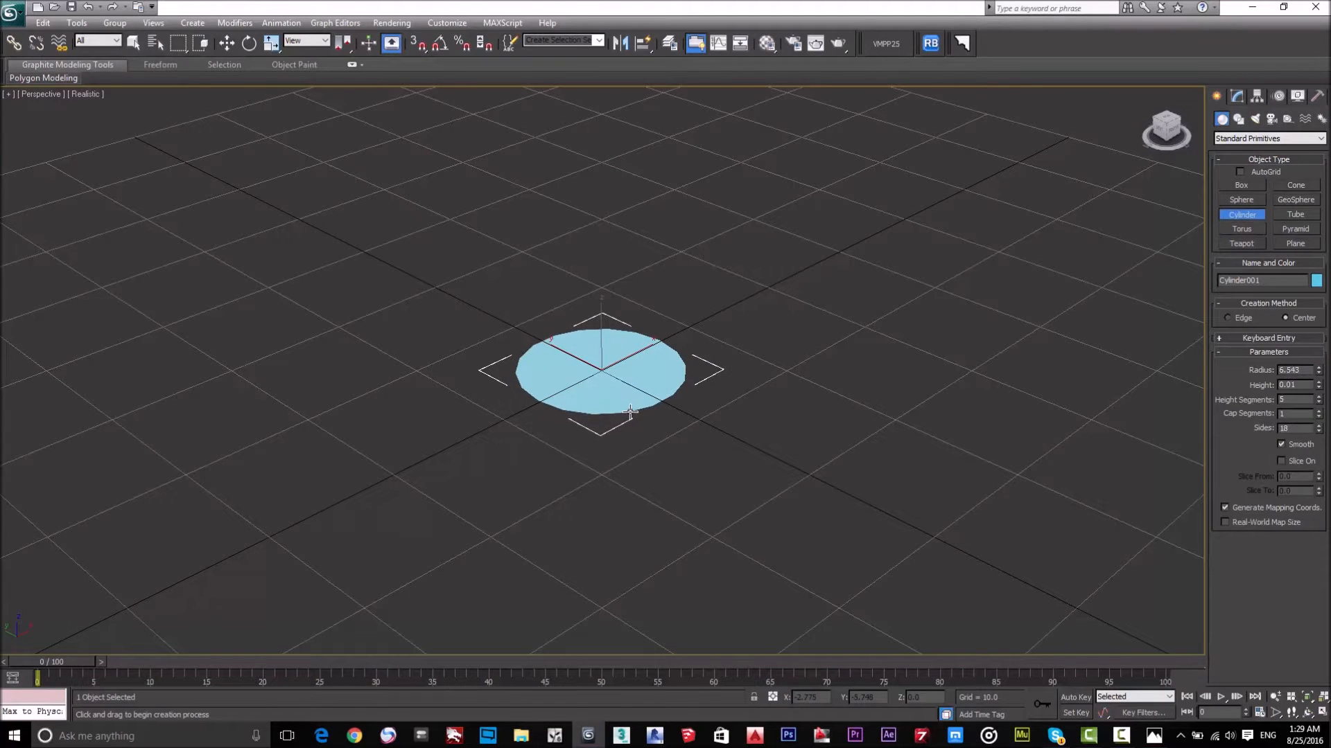
{"action": "left_click", "coordinate": [627, 348]}
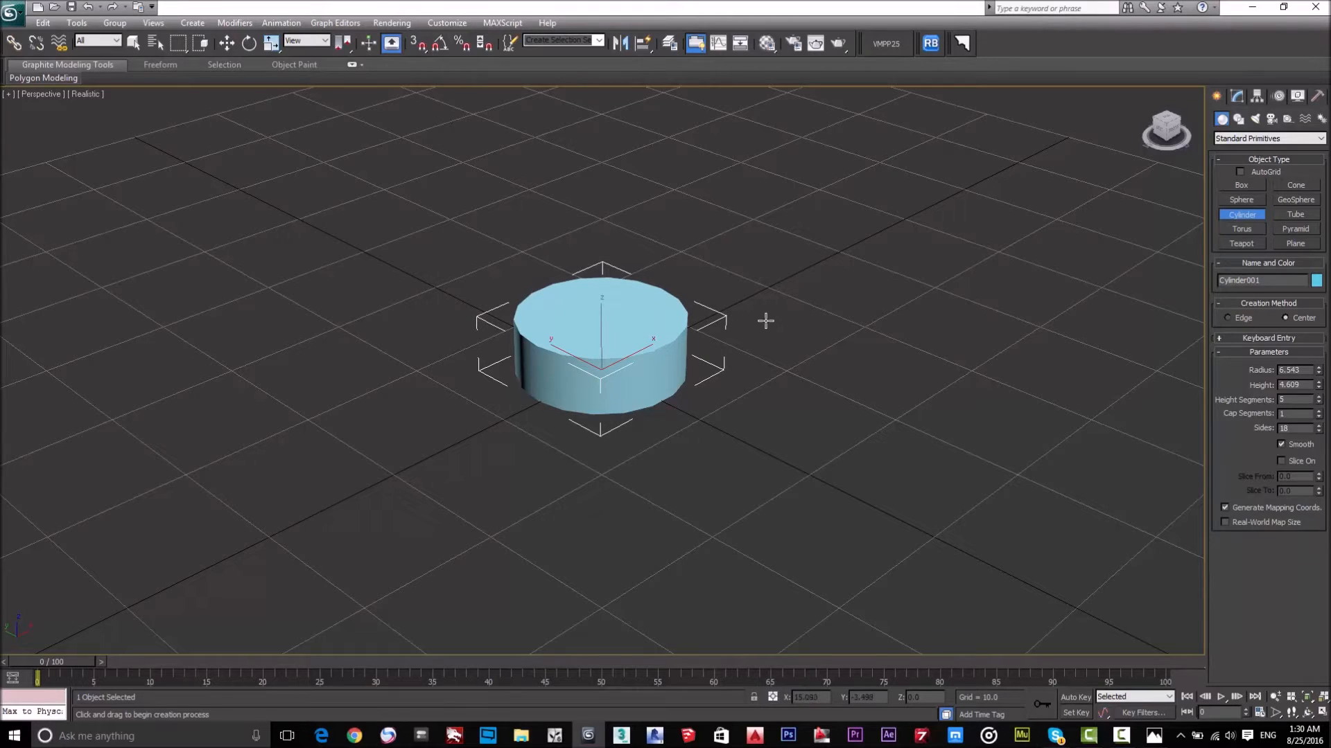
{"action": "right_click", "coordinate": [766, 326]}
{"action": "left_click", "coordinate": [1237, 95]}
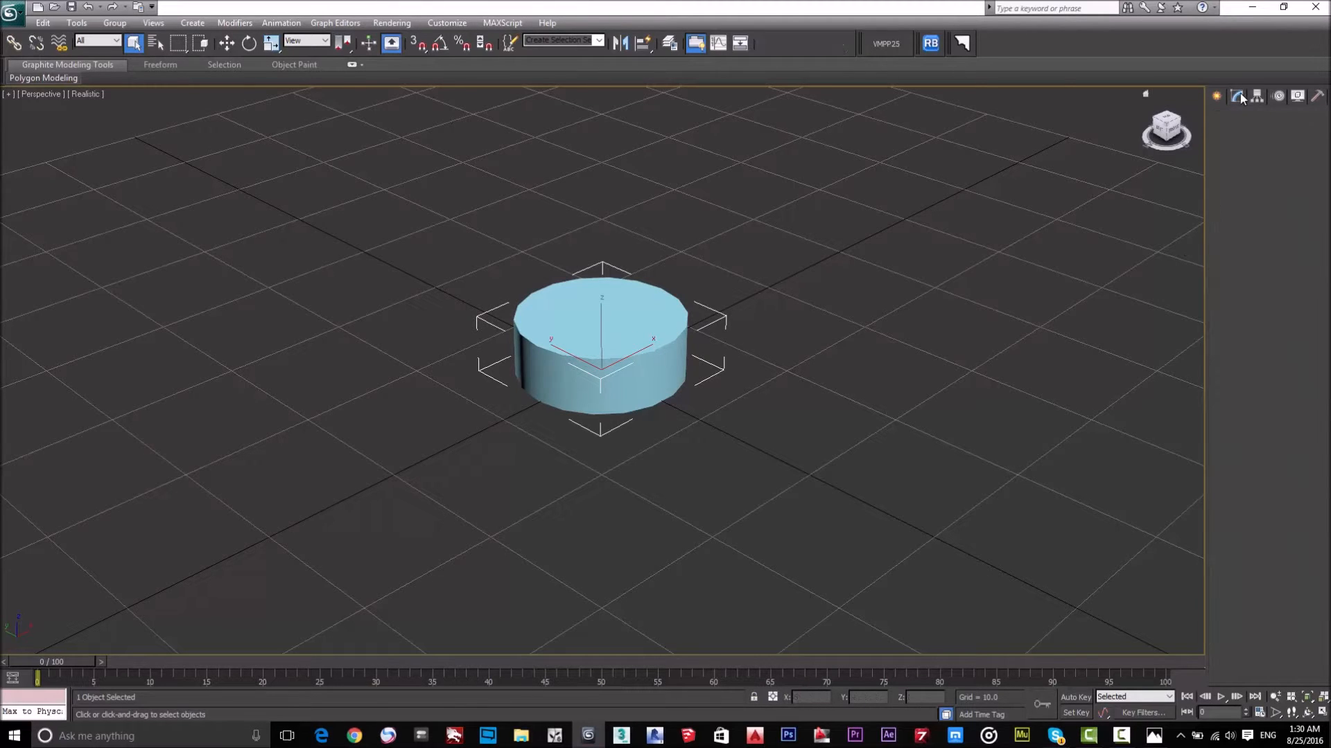
{"action": "left_click_drag", "start_coordinate": [1317, 309], "coordinate": [611, 332]}
{"action": "right_click", "coordinate": [768, 312]}
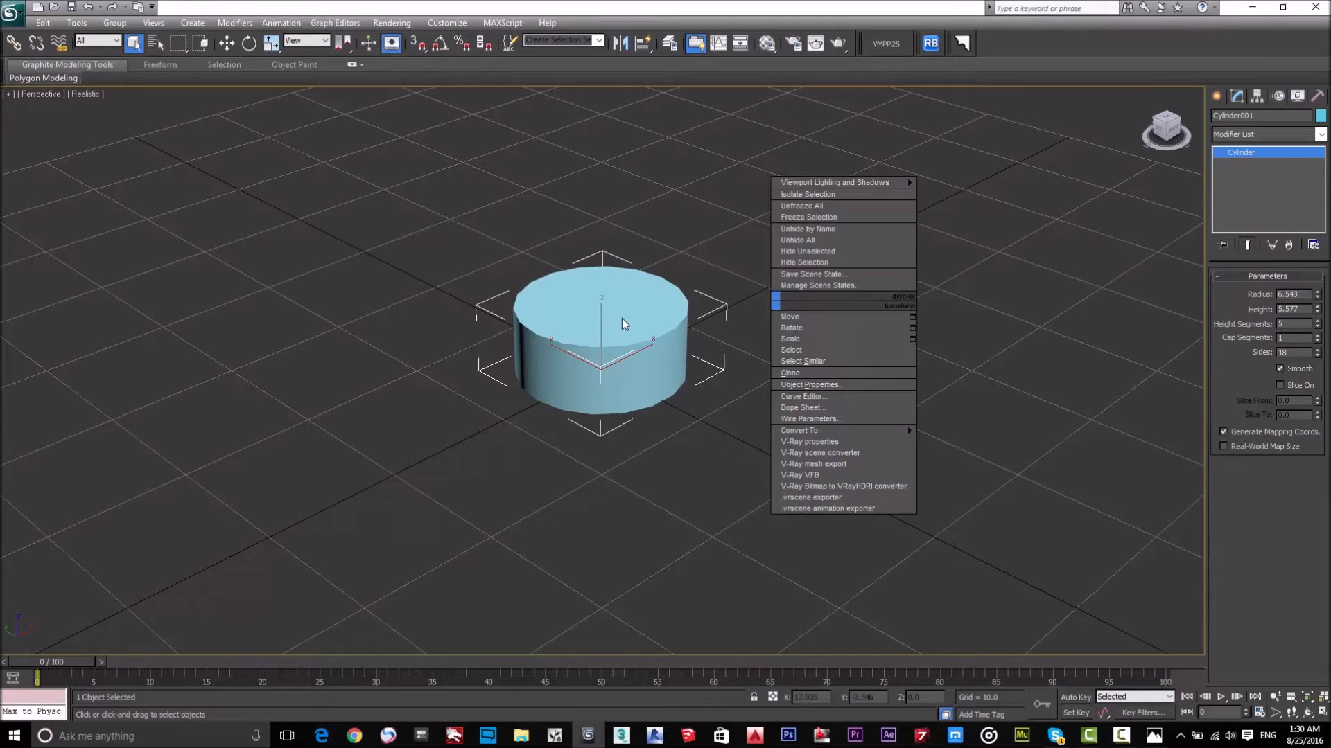
Make one independent copy of the cylinder, moved up about 5.575 so it sits on top of the original
{"action": "key", "text": "w"}
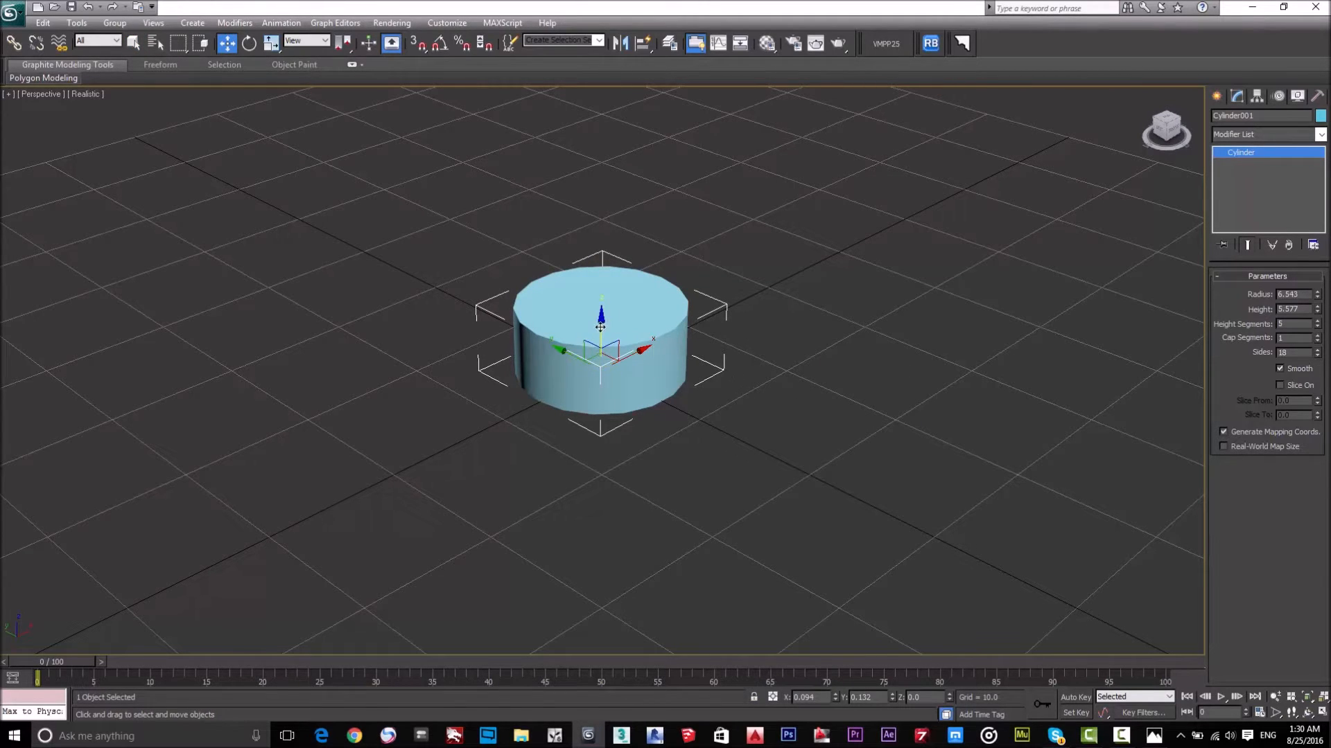
{"action": "mouse_move", "coordinate": [602, 324]}
{"action": "left_mouse_down", "text": "shift"}
{"action": "mouse_move", "coordinate": [615, 257]}
{"action": "mouse_move", "coordinate": [630, 276]}
{"action": "left_mouse_up", "text": "shift"}
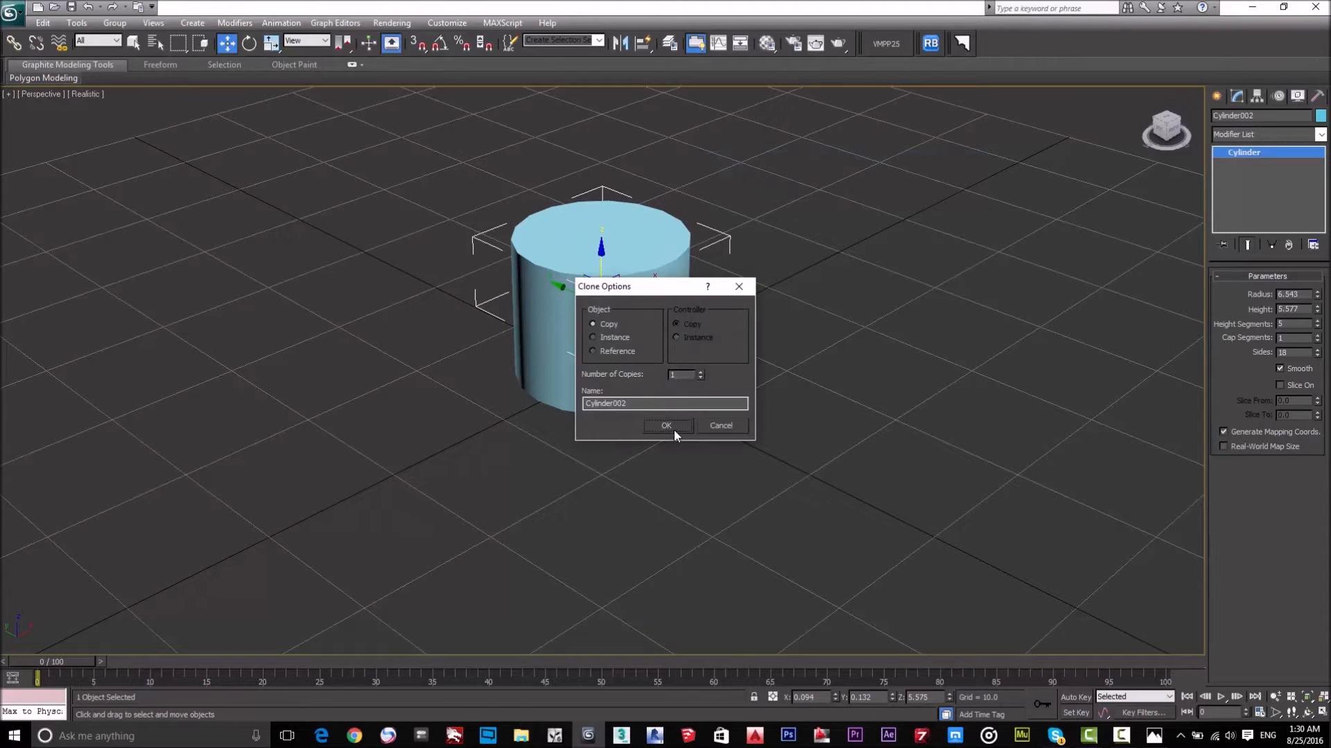
{"action": "left_click", "coordinate": [666, 426]}
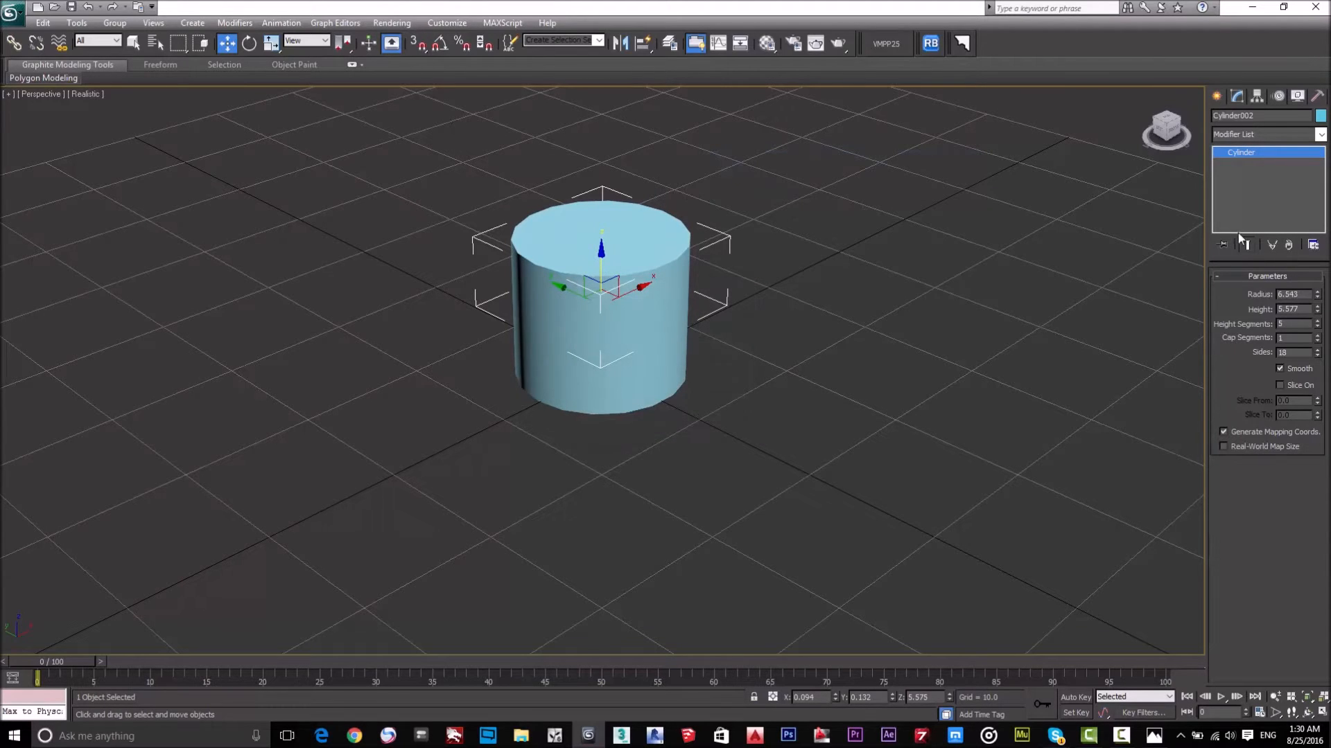
Compare the upper cylinder with the wide rim of the hanging part in the reference picture aa.png
{"action": "left_click_drag", "start_coordinate": [1319, 297], "coordinate": [1320, 279]}
{"action": "right_click", "coordinate": [1320, 280]}
{"action": "left_click", "coordinate": [1154, 736]}
{"action": "double_click", "coordinate": [671, 223]}
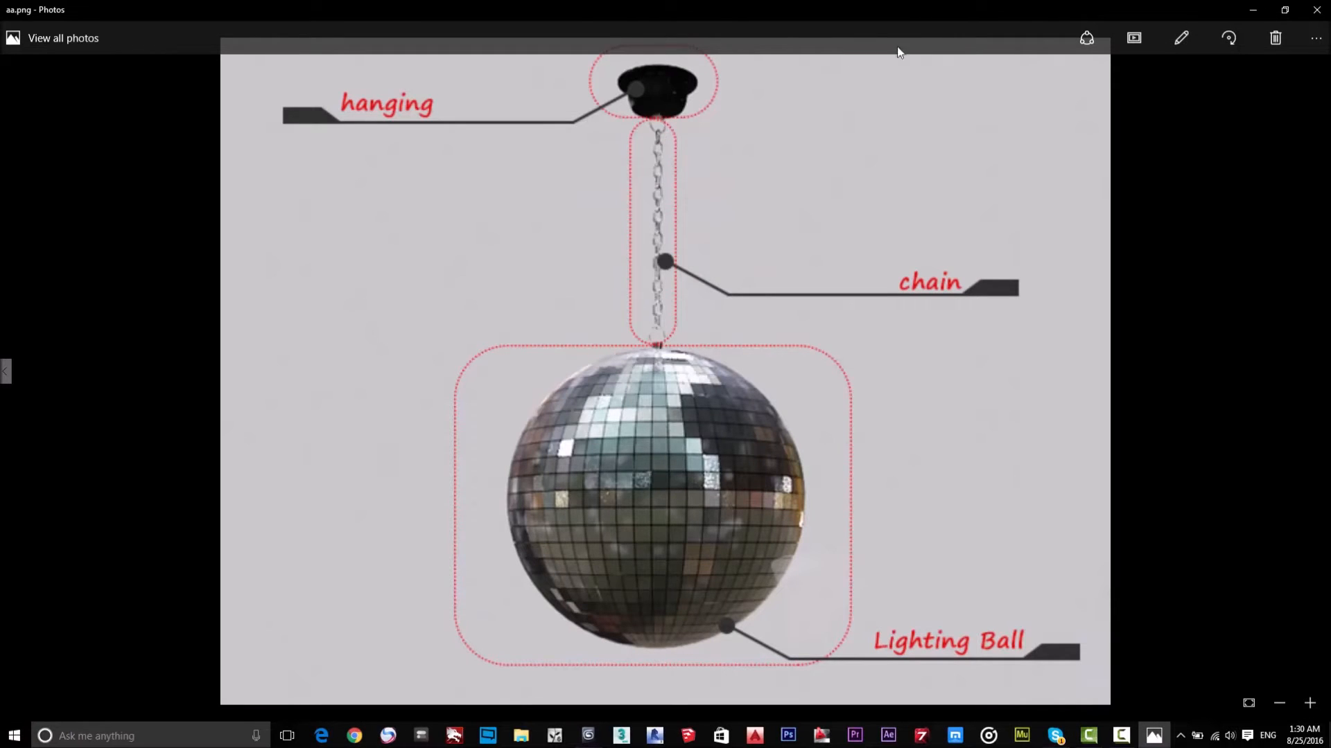
{"action": "left_click", "coordinate": [1255, 10]}
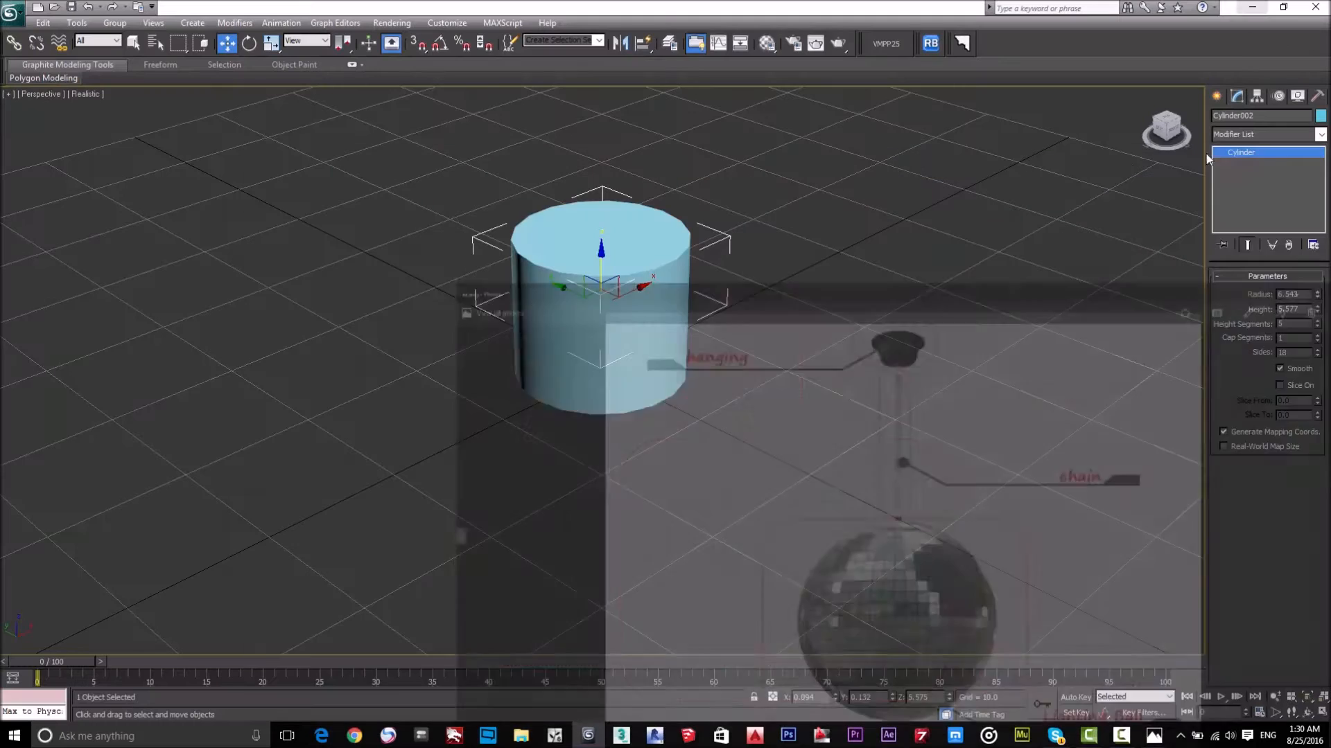
Enlarge the upper cylinder's radius to about 9.62, working in a wireframe Top view
{"action": "left_click_drag", "start_coordinate": [1316, 294], "coordinate": [1320, 271]}
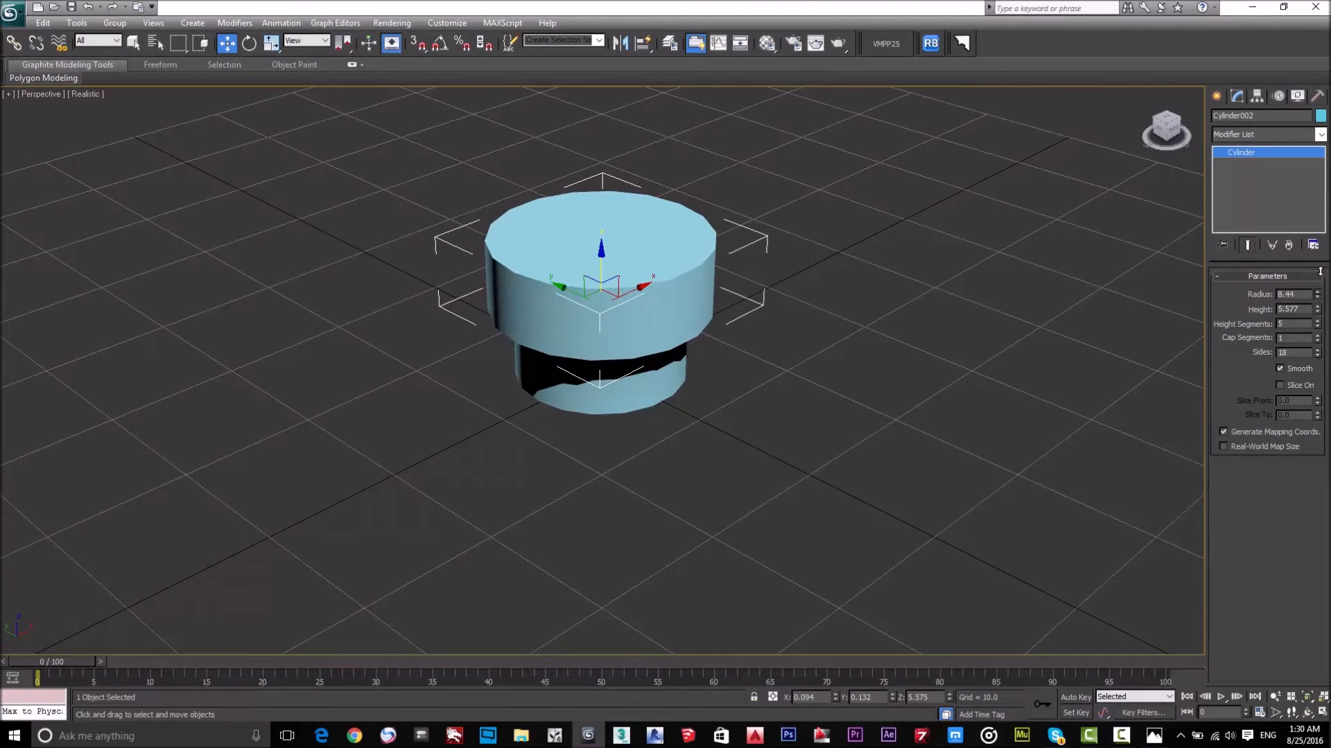
{"action": "right_click", "coordinate": [1320, 271]}
{"action": "key", "text": "t"}
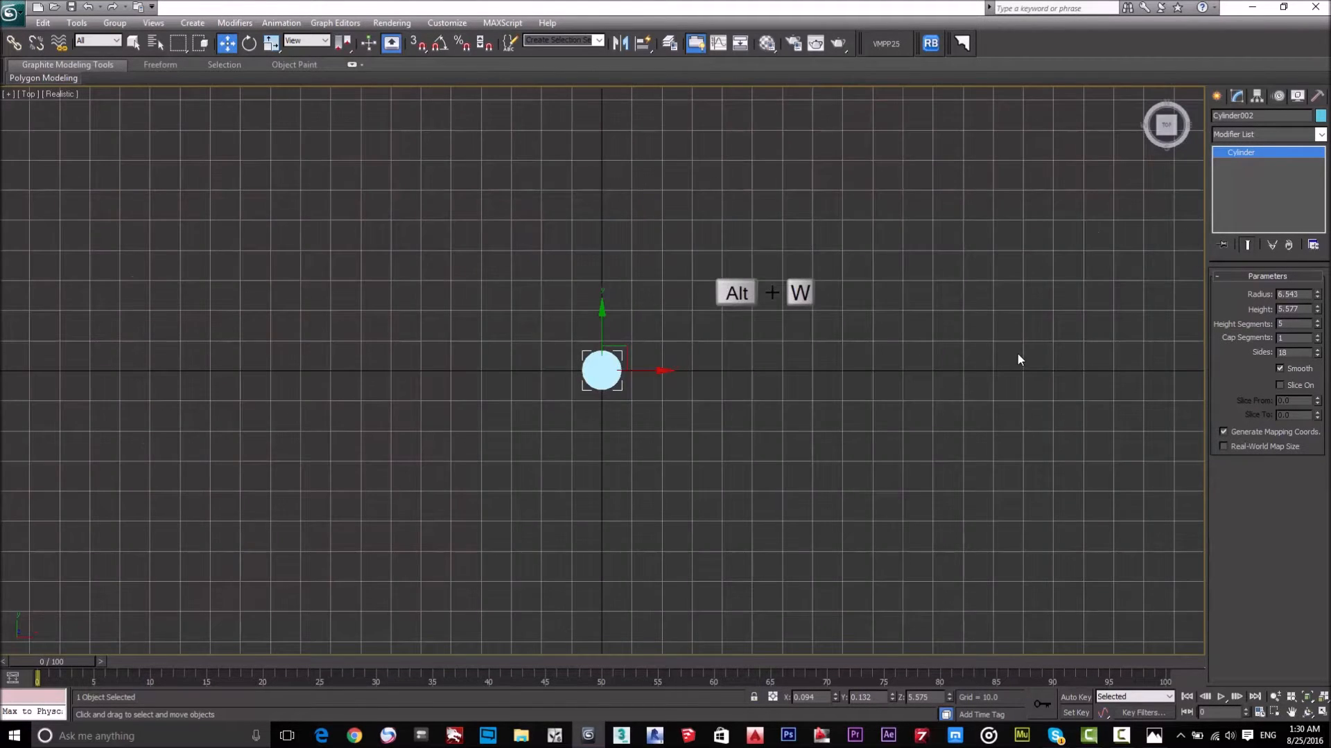
{"action": "key", "text": "z"}
{"action": "key", "text": "F3"}
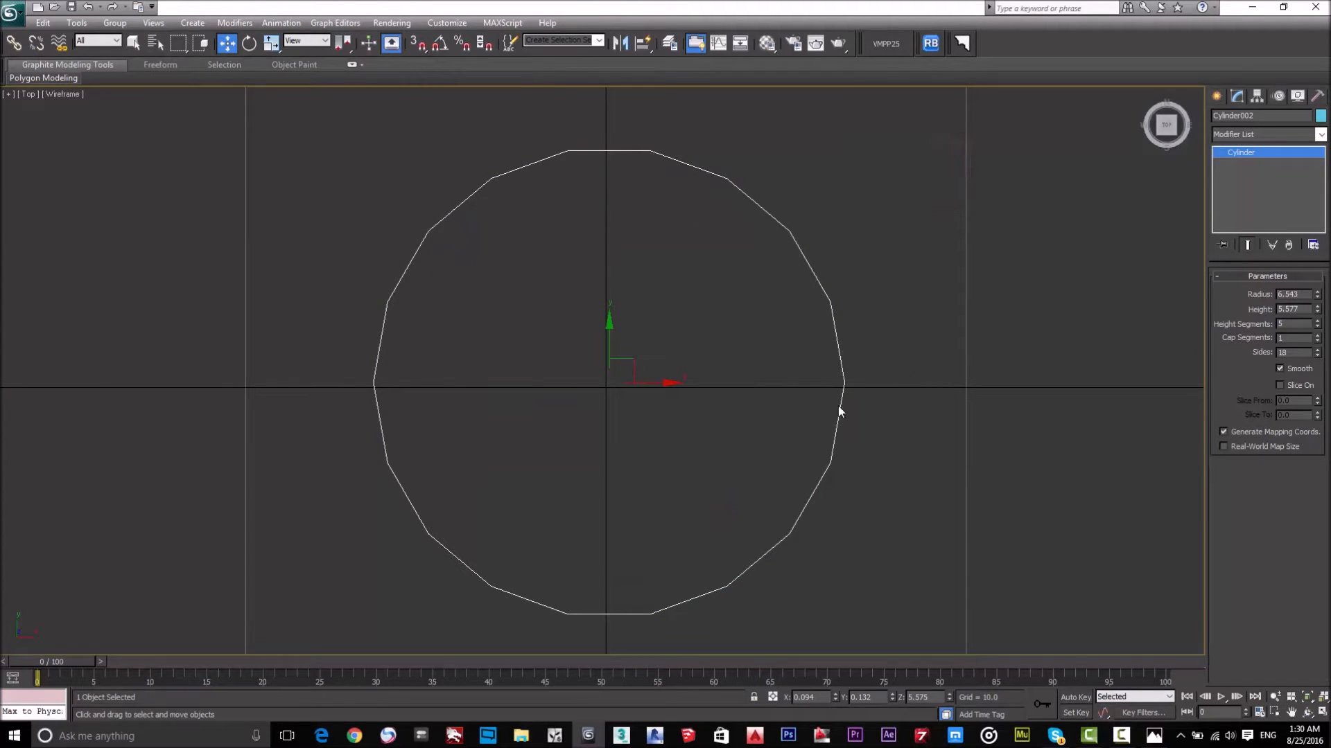
{"action": "left_click_drag", "start_coordinate": [1317, 294], "coordinate": [1321, 258]}
Return to a shaded angled view and flatten the upper cylinder to a height of about 0.84
{"action": "key", "text": "z"}
{"action": "middle_click_drag", "start_coordinate": [922, 408], "coordinate": [877, 319], "text": "alt"}
{"action": "key", "text": "F3"}
{"action": "key", "text": "z"}
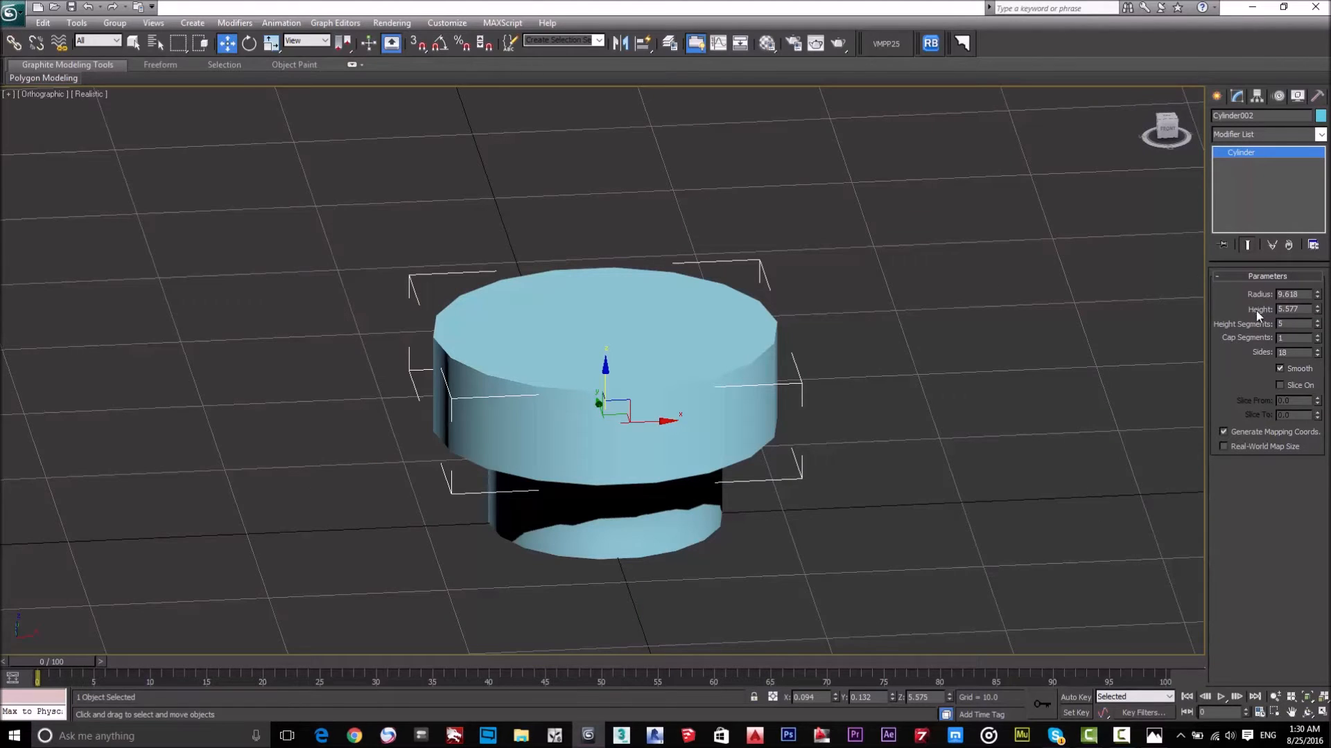
{"action": "left_click_drag", "start_coordinate": [1320, 312], "coordinate": [1320, 357]}
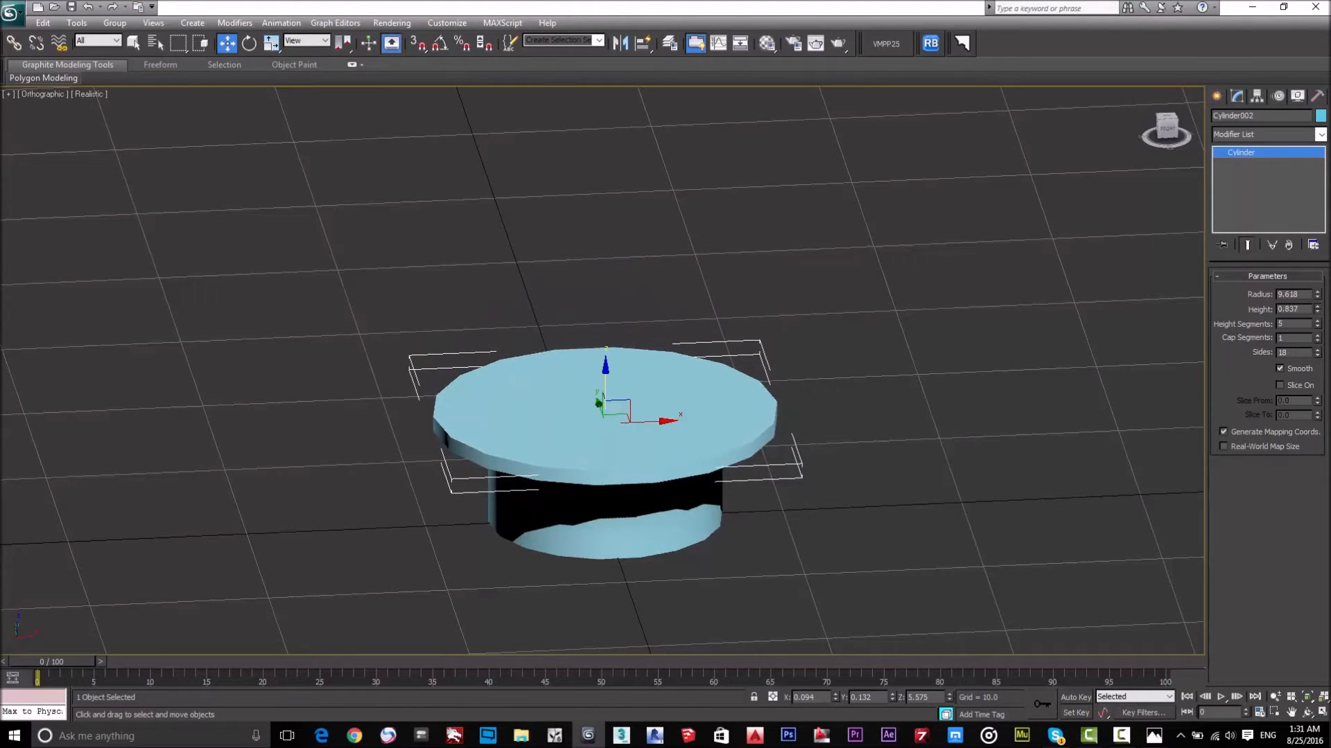
Compare the proportions of the two-cylinder hanging part with the black ceiling mount in the reference picture aa.png
{"action": "scroll", "coordinate": [621, 246], "scroll_direction": "down", "scroll_amount": 3}
{"action": "scroll", "coordinate": [701, 285], "scroll_direction": "up", "scroll_amount": 1}
{"action": "middle_click_drag", "start_coordinate": [701, 285], "coordinate": [745, 216]}
{"action": "scroll", "coordinate": [763, 291], "scroll_direction": "down", "scroll_amount": 2}
{"action": "scroll", "coordinate": [776, 374], "scroll_direction": "up", "scroll_amount": 2}
{"action": "middle_click_drag", "start_coordinate": [797, 484], "coordinate": [769, 472], "text": "alt"}
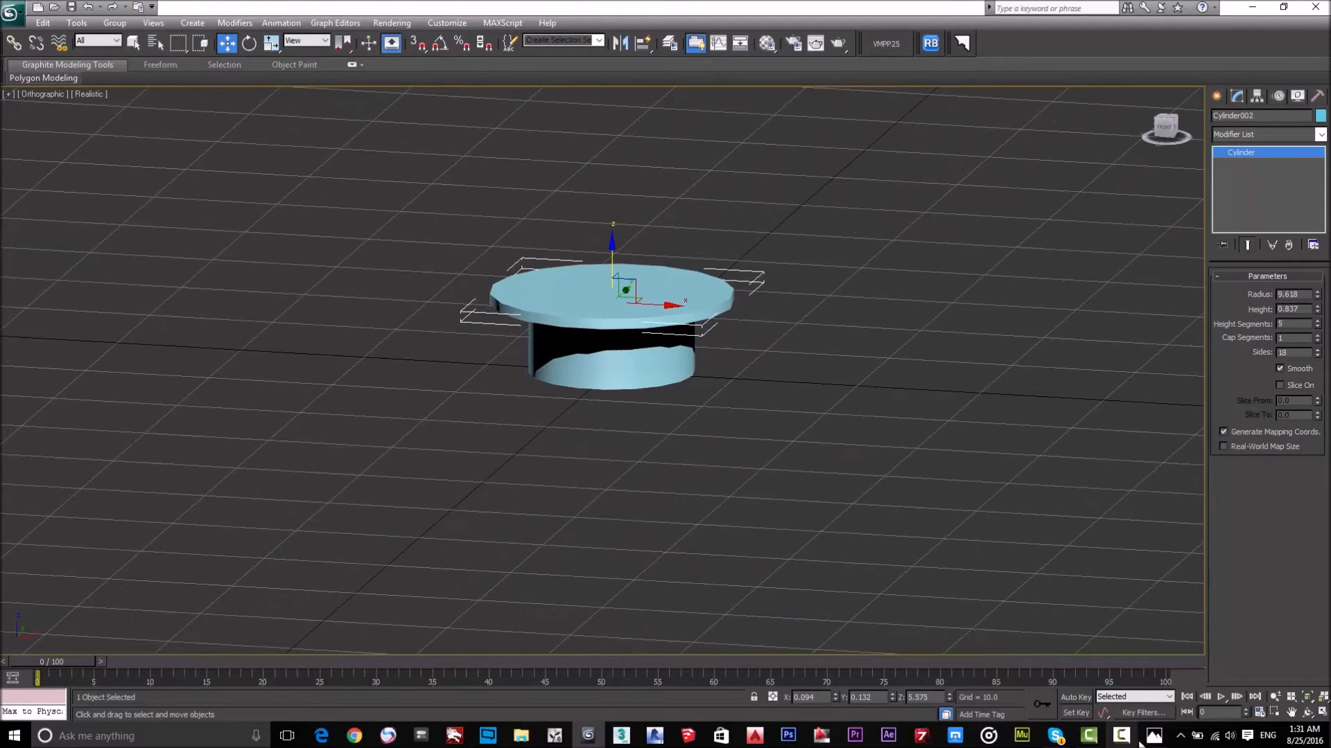
{"action": "left_click", "coordinate": [1154, 736]}
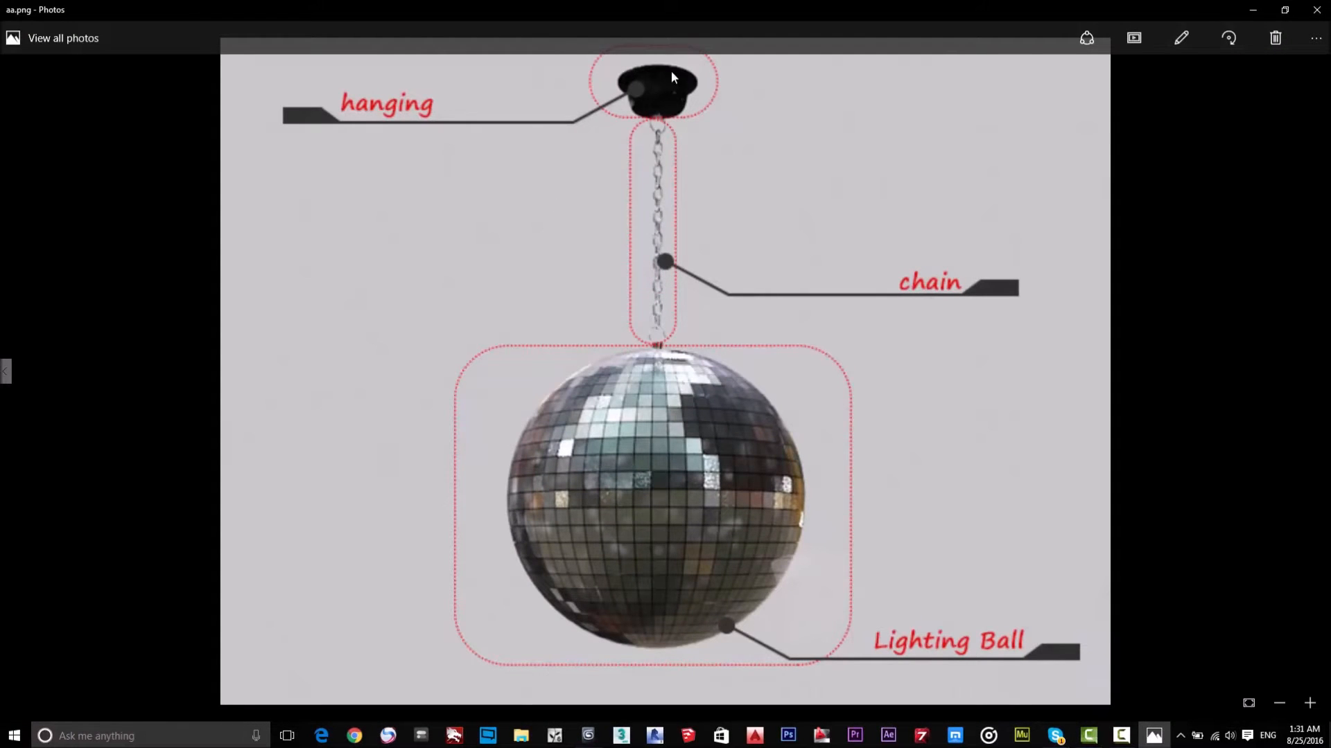
{"action": "left_click", "coordinate": [1153, 736]}
Select both cylinders and set their object colour to white
{"action": "middle_click_drag", "start_coordinate": [678, 356], "coordinate": [729, 306], "text": "alt"}
{"action": "left_click_drag", "start_coordinate": [792, 169], "coordinate": [475, 546]}
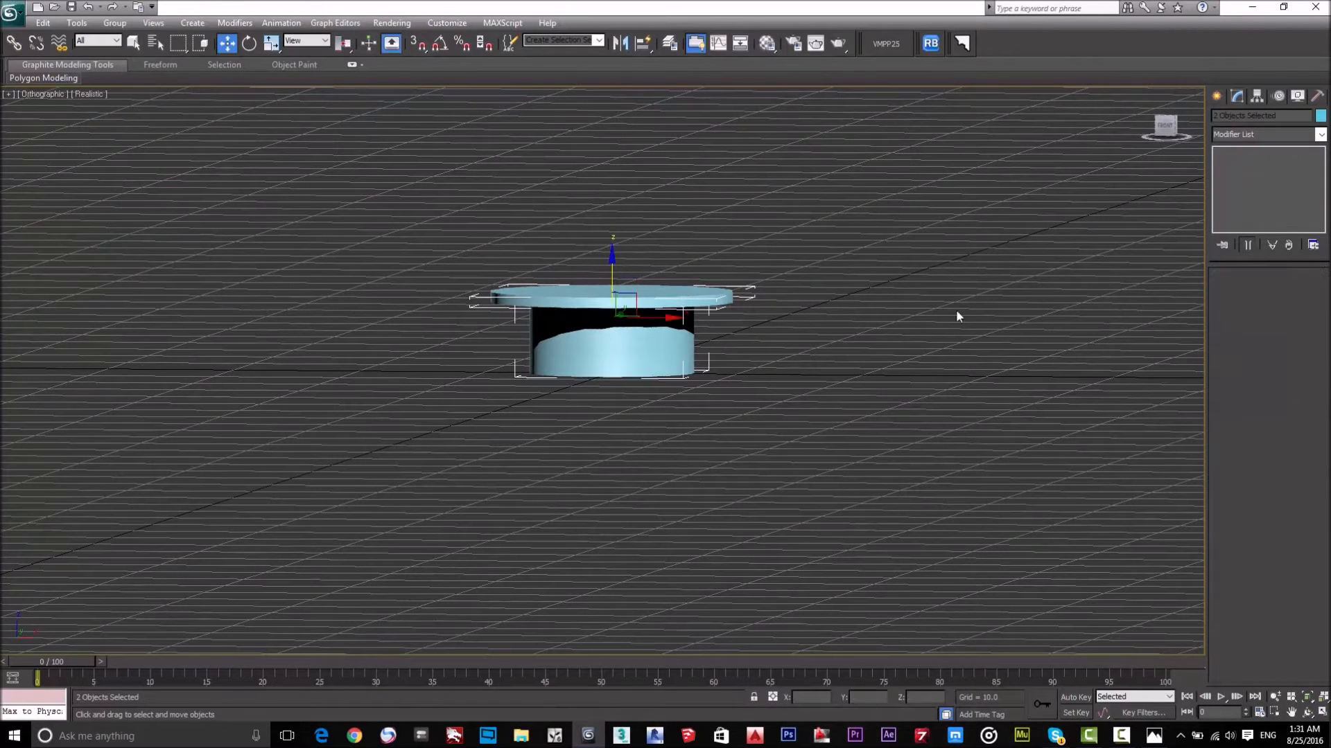
{"action": "left_click", "coordinate": [1320, 116]}
{"action": "left_click", "coordinate": [788, 397]}
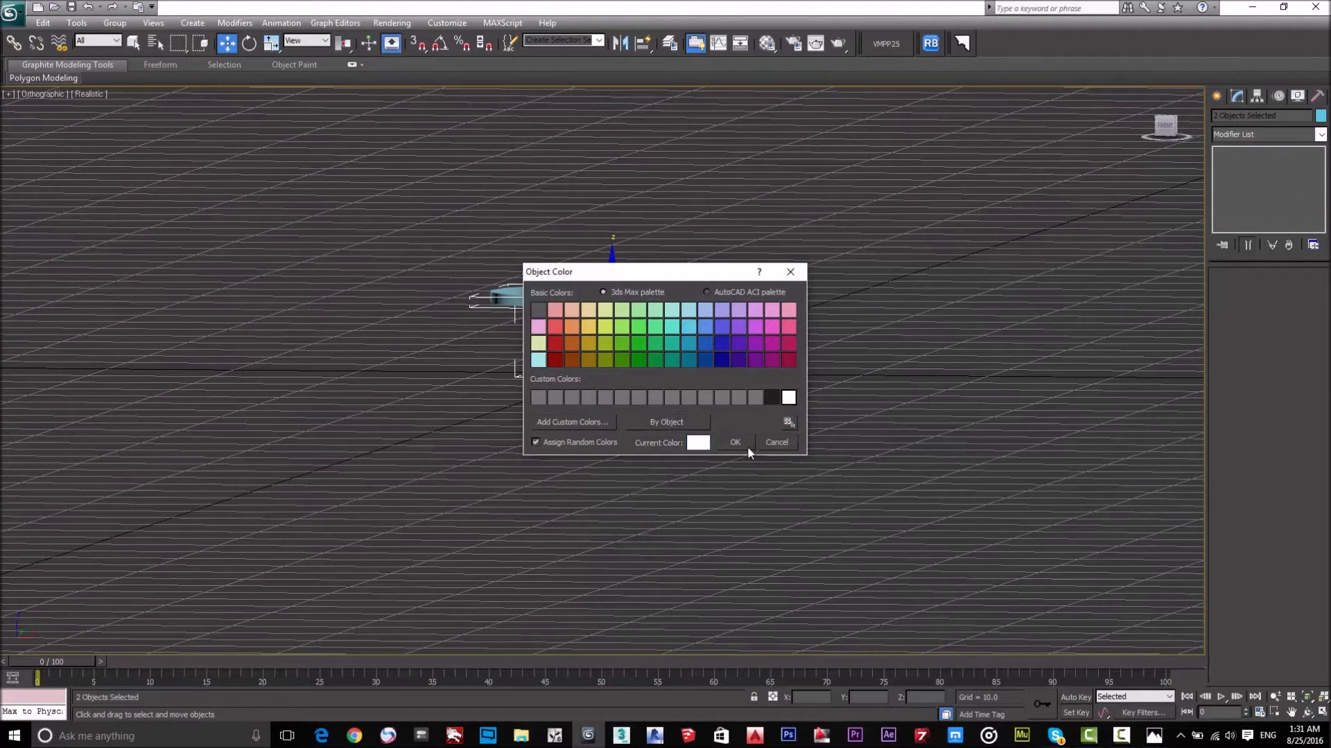
{"action": "left_click", "coordinate": [746, 444]}
{"action": "middle_click_drag", "start_coordinate": [748, 426], "coordinate": [731, 303], "text": "alt"}
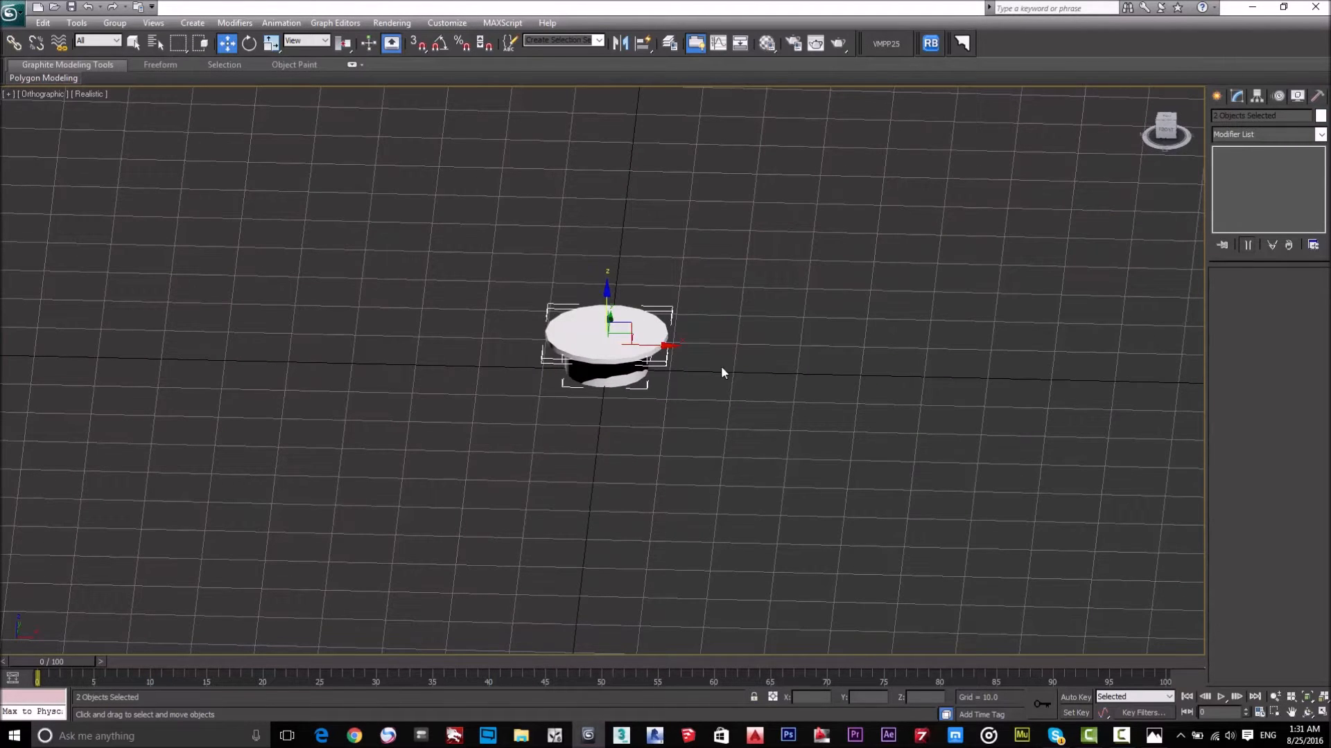
{"action": "middle_click_drag", "start_coordinate": [654, 384], "coordinate": [702, 155], "text": "alt"}
{"action": "scroll", "coordinate": [639, 239], "scroll_direction": "up", "scroll_amount": 5}
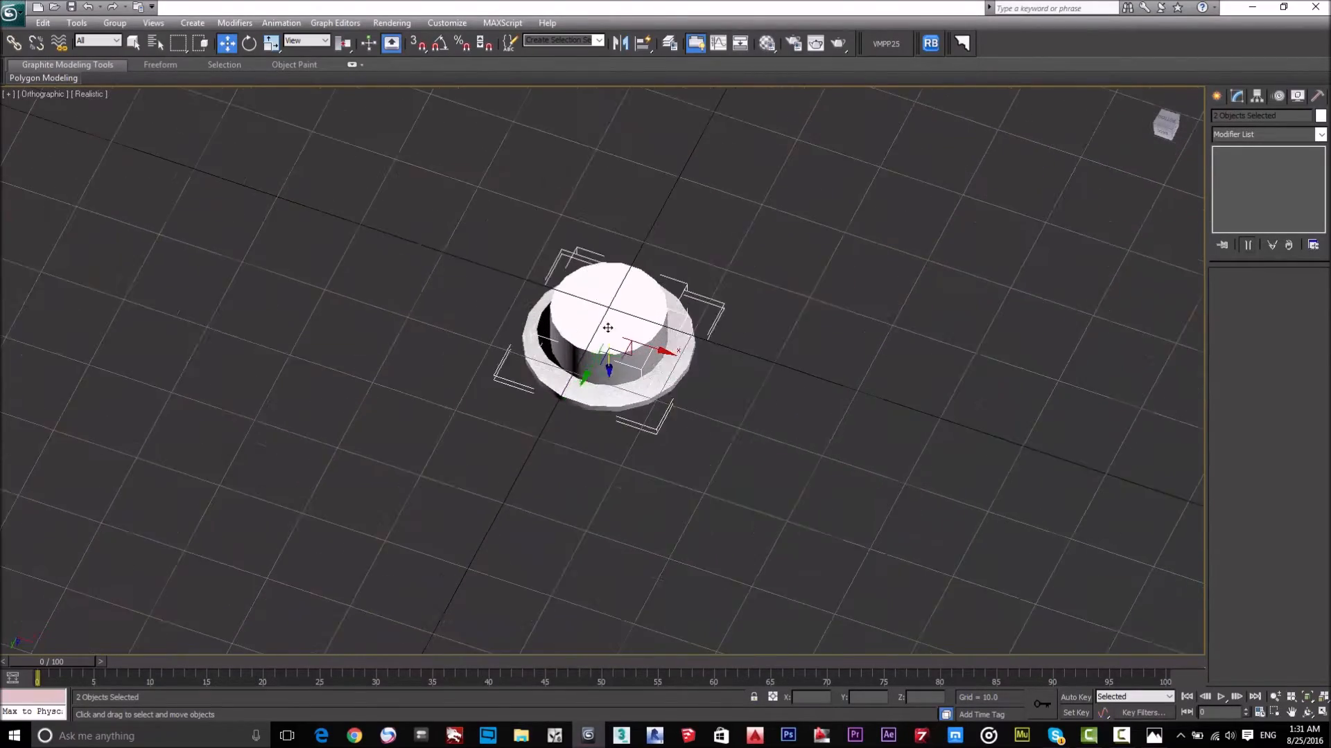
{"action": "scroll", "coordinate": [639, 239], "scroll_direction": "up", "scroll_amount": 4}
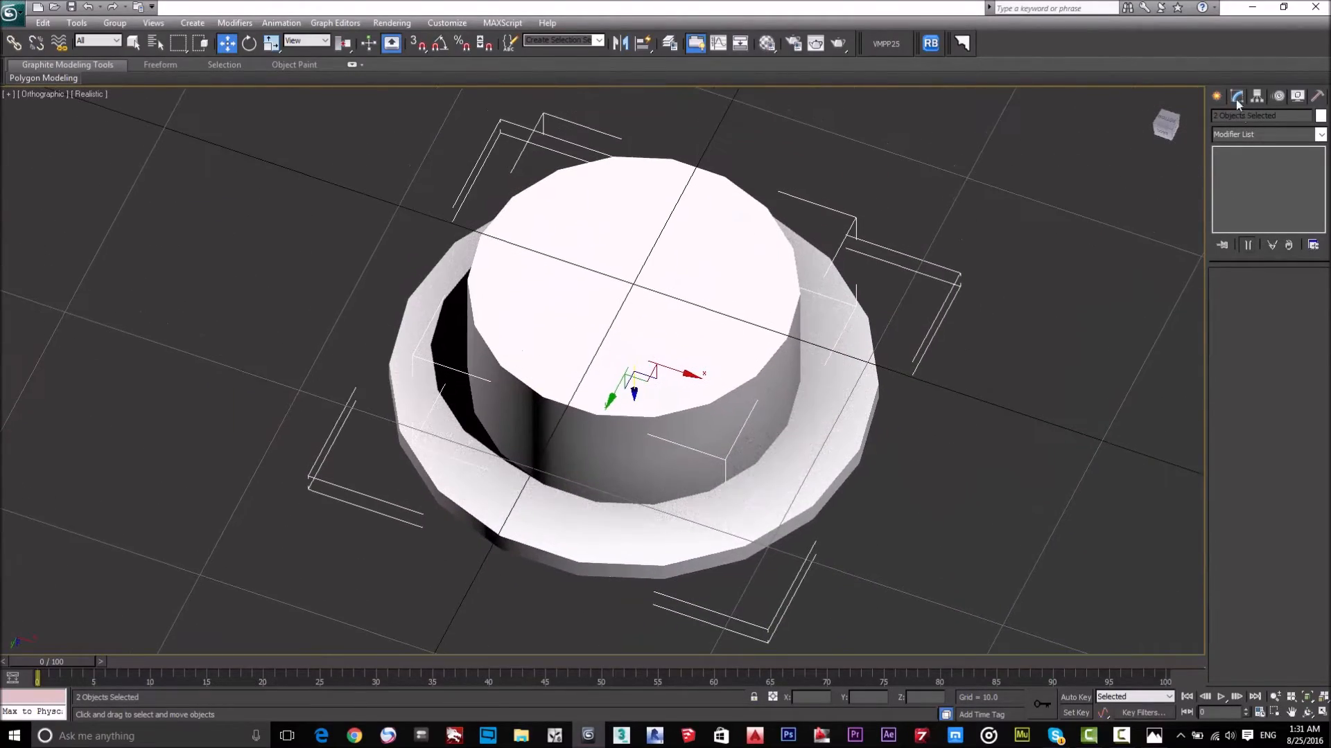
{"action": "left_click", "coordinate": [1224, 95]}
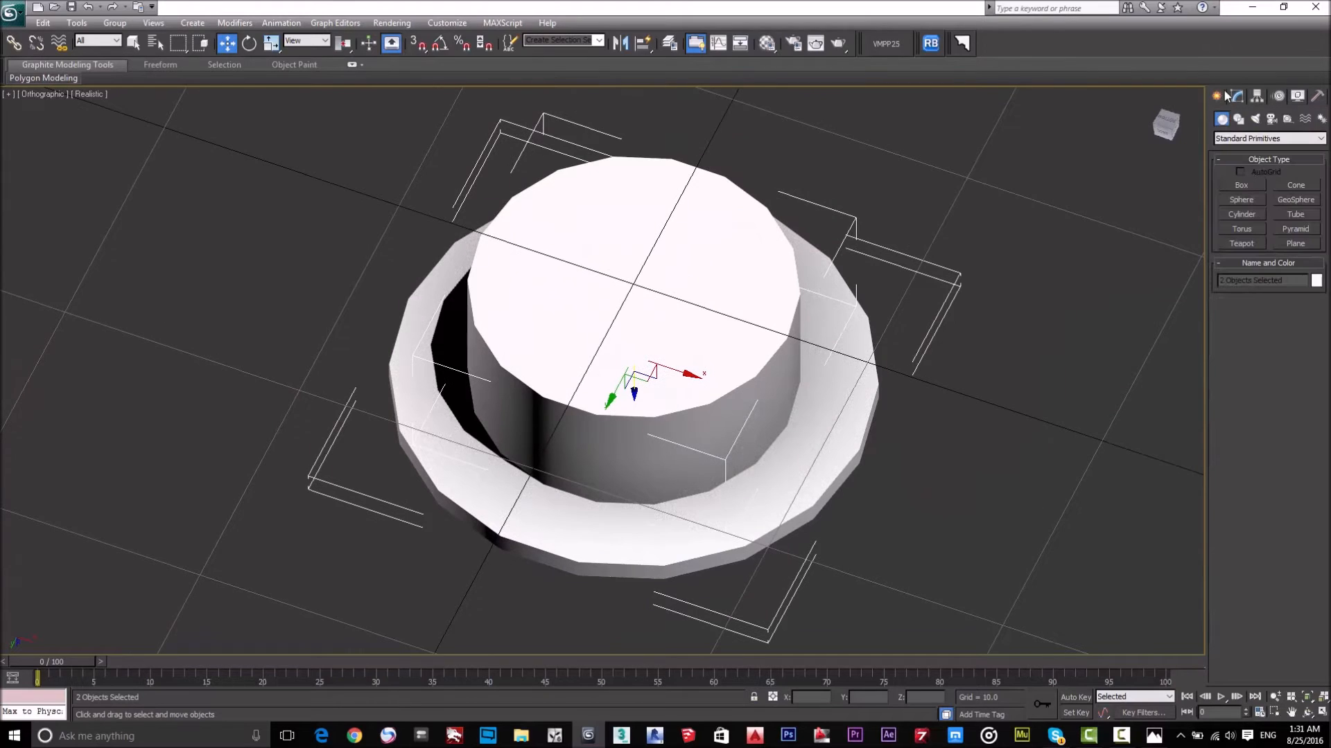
{"action": "left_click", "coordinate": [1248, 216]}
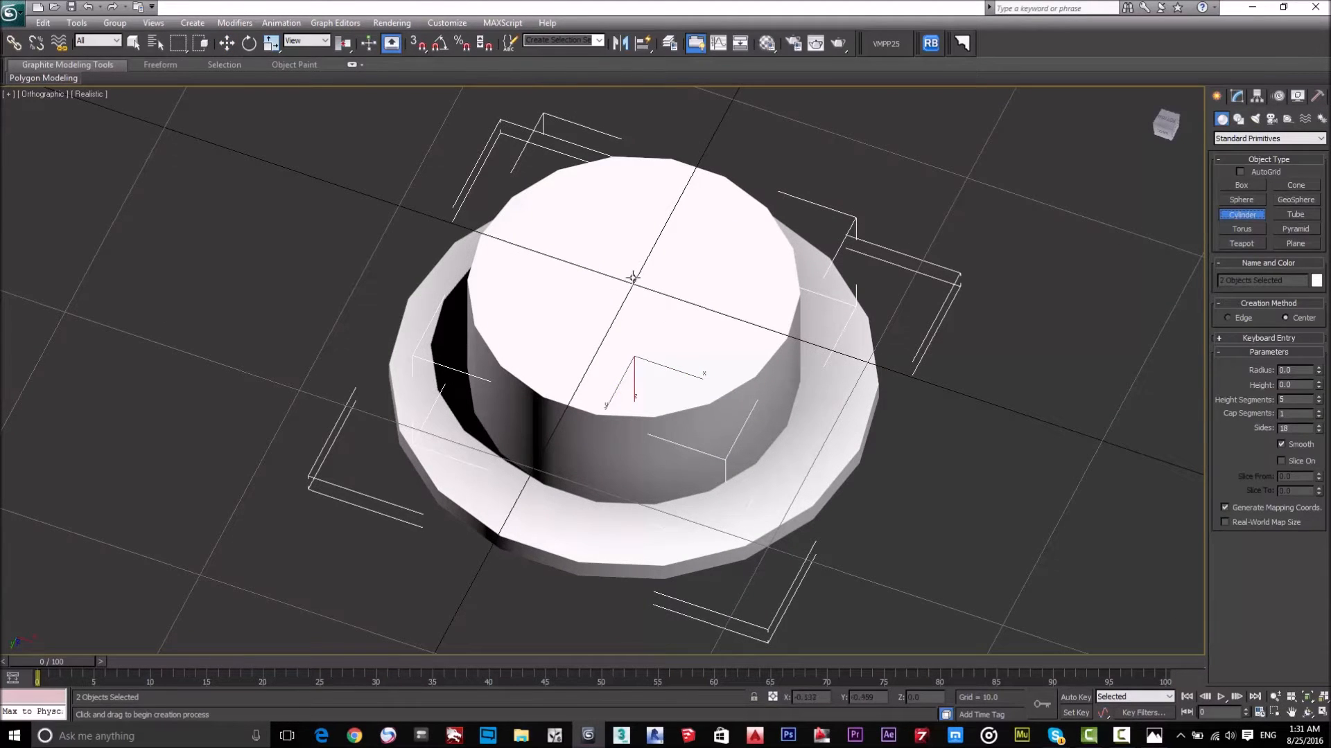
{"action": "left_click_drag", "start_coordinate": [633, 283], "coordinate": [654, 319]}
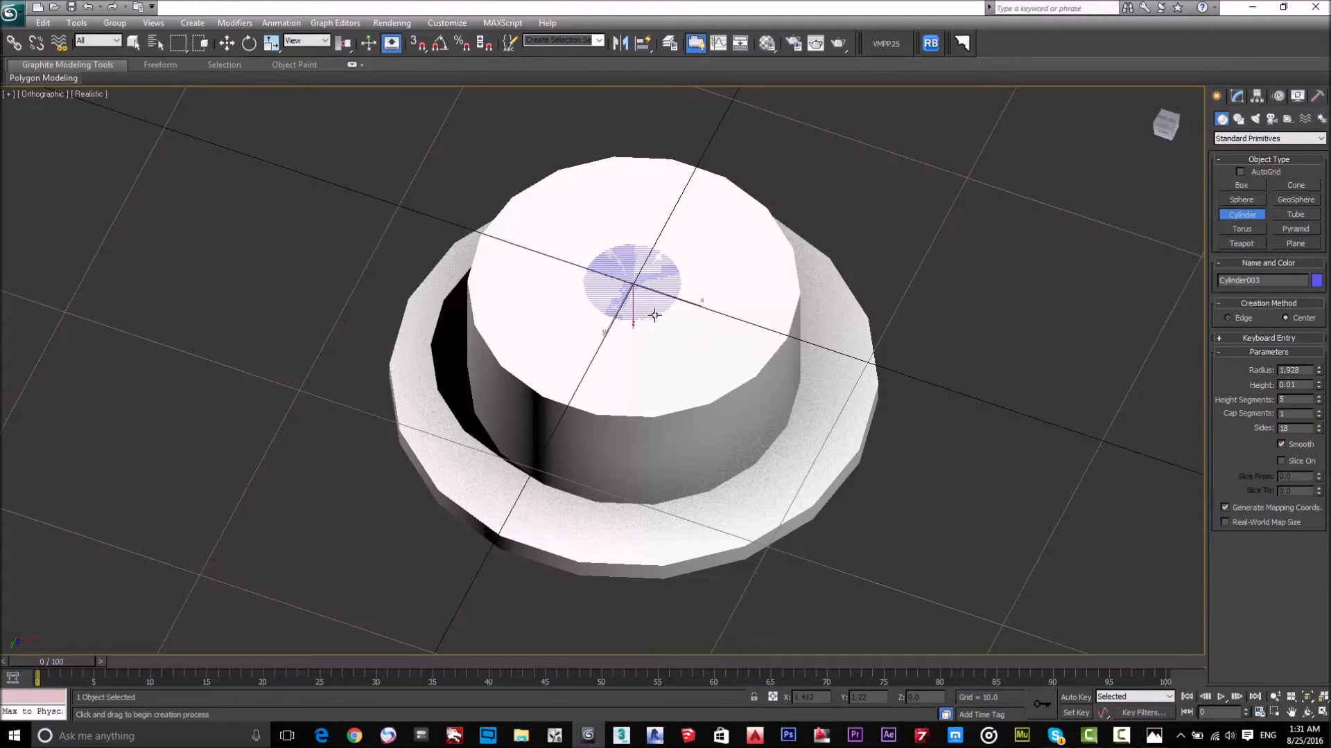
{"action": "right_click", "coordinate": [653, 281]}
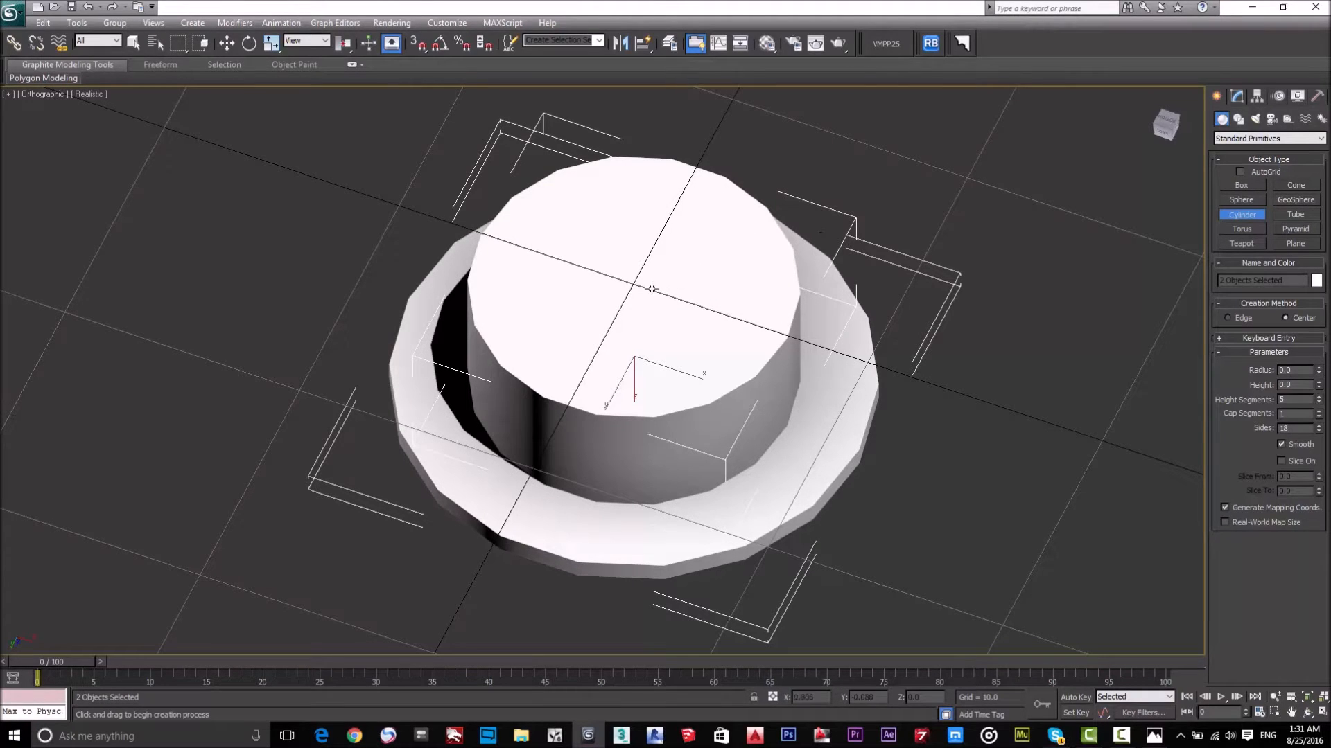
{"action": "left_click_drag", "start_coordinate": [636, 283], "coordinate": [660, 327]}
{"action": "left_click", "coordinate": [679, 281]}
{"action": "right_click", "coordinate": [607, 277]}
Enable AutoGrid and create a short cylinder of about 1.72 radius, projecting from the centre of the lower cylinder's underside
{"action": "left_click", "coordinate": [1239, 172]}
{"action": "middle_click_drag", "start_coordinate": [633, 282], "coordinate": [637, 299], "text": "alt"}
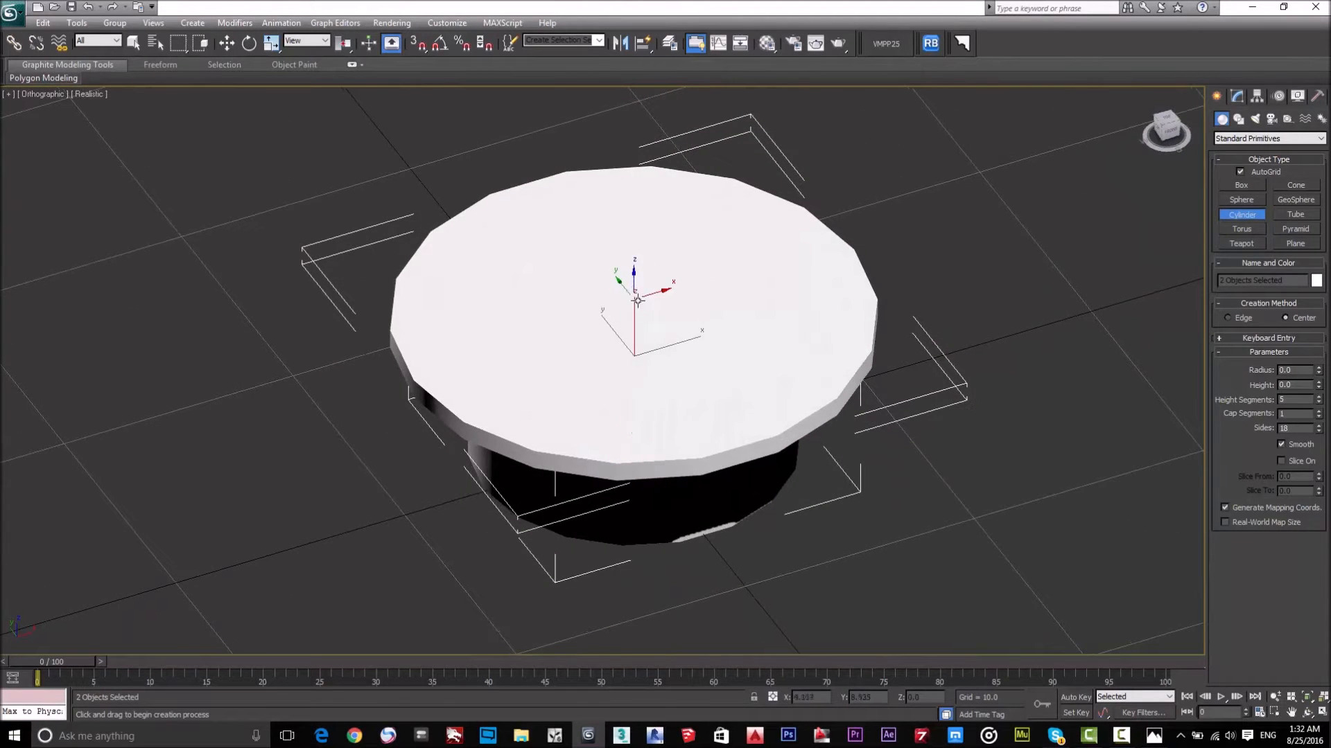
{"action": "left_click_drag", "start_coordinate": [636, 300], "coordinate": [659, 354]}
{"action": "right_click", "coordinate": [638, 185]}
{"action": "middle_click_drag", "start_coordinate": [697, 345], "coordinate": [707, 279], "text": "alt"}
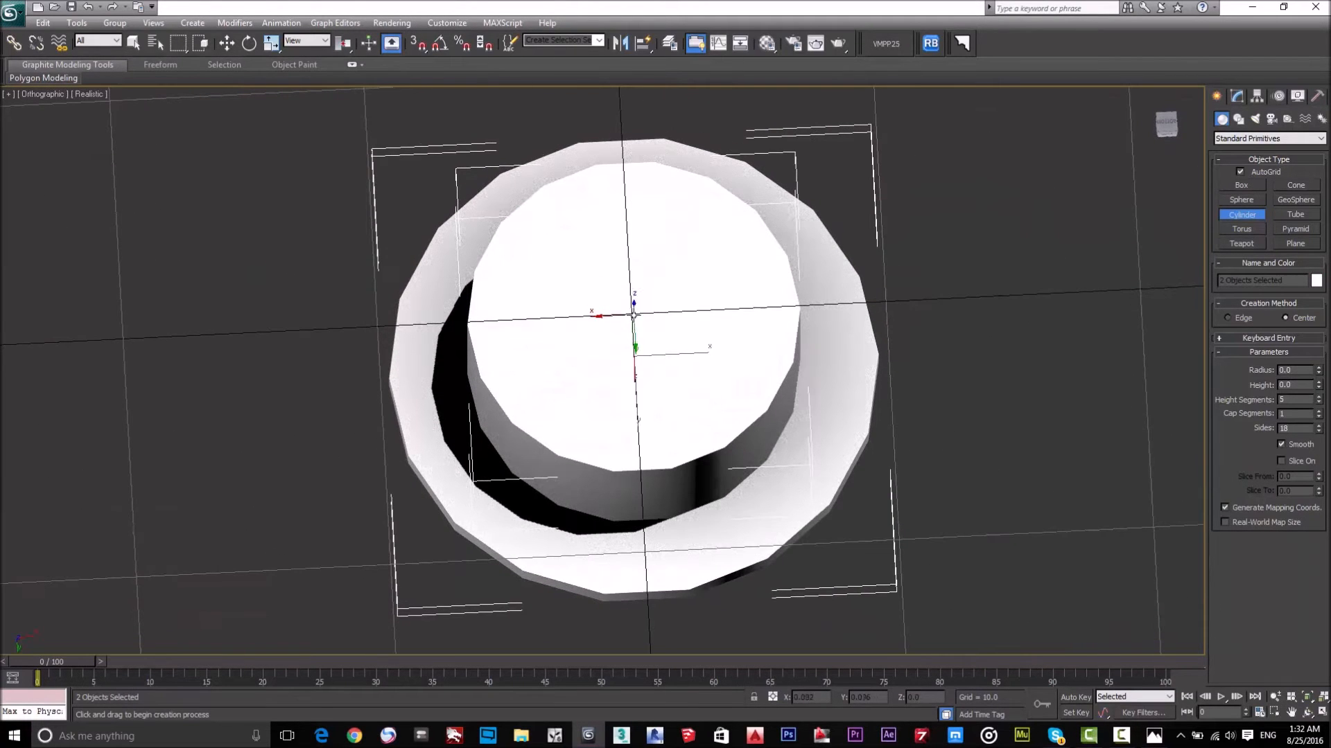
{"action": "left_click_drag", "start_coordinate": [630, 313], "coordinate": [649, 351]}
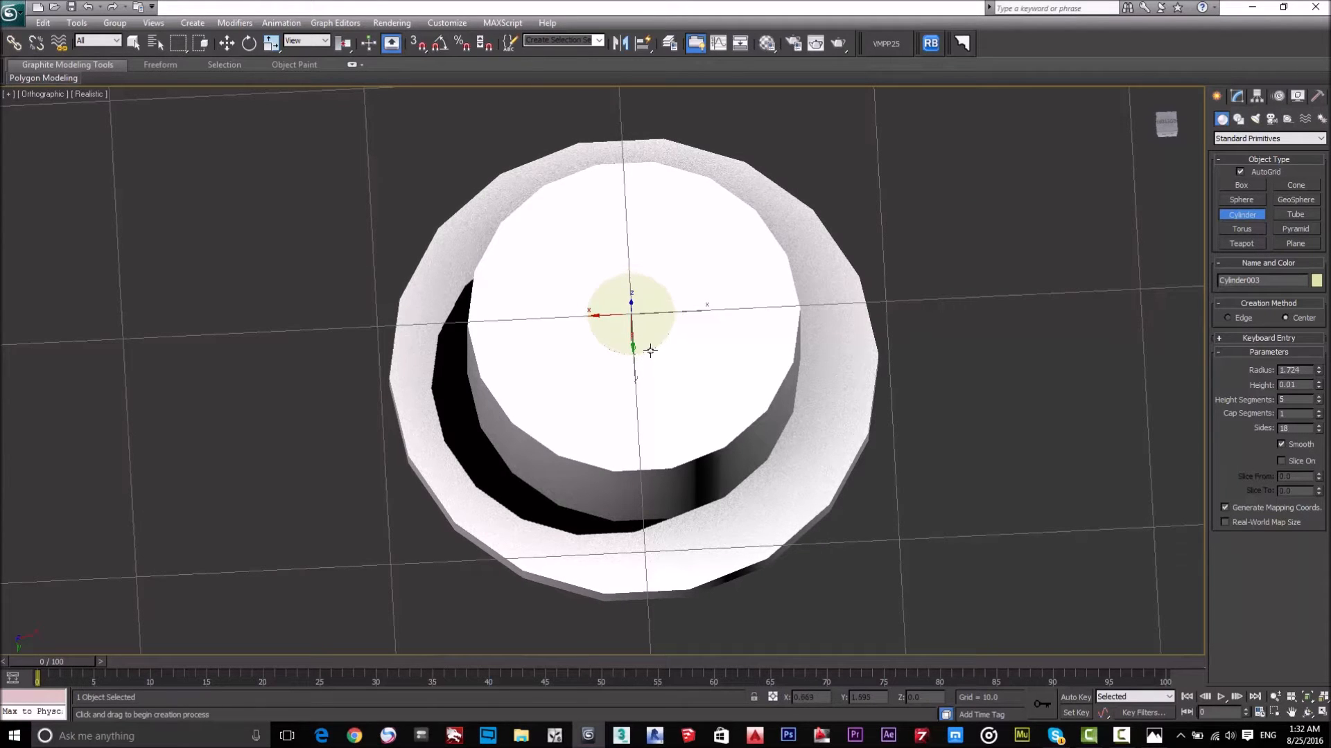
{"action": "left_click", "coordinate": [654, 318]}
{"action": "key", "text": "w"}
Centre the small cylinder within the larger ones in a wireframe Bottom view, at about X 0.014, Y -0.013
{"action": "middle_click_drag", "start_coordinate": [742, 358], "coordinate": [766, 377], "text": "alt"}
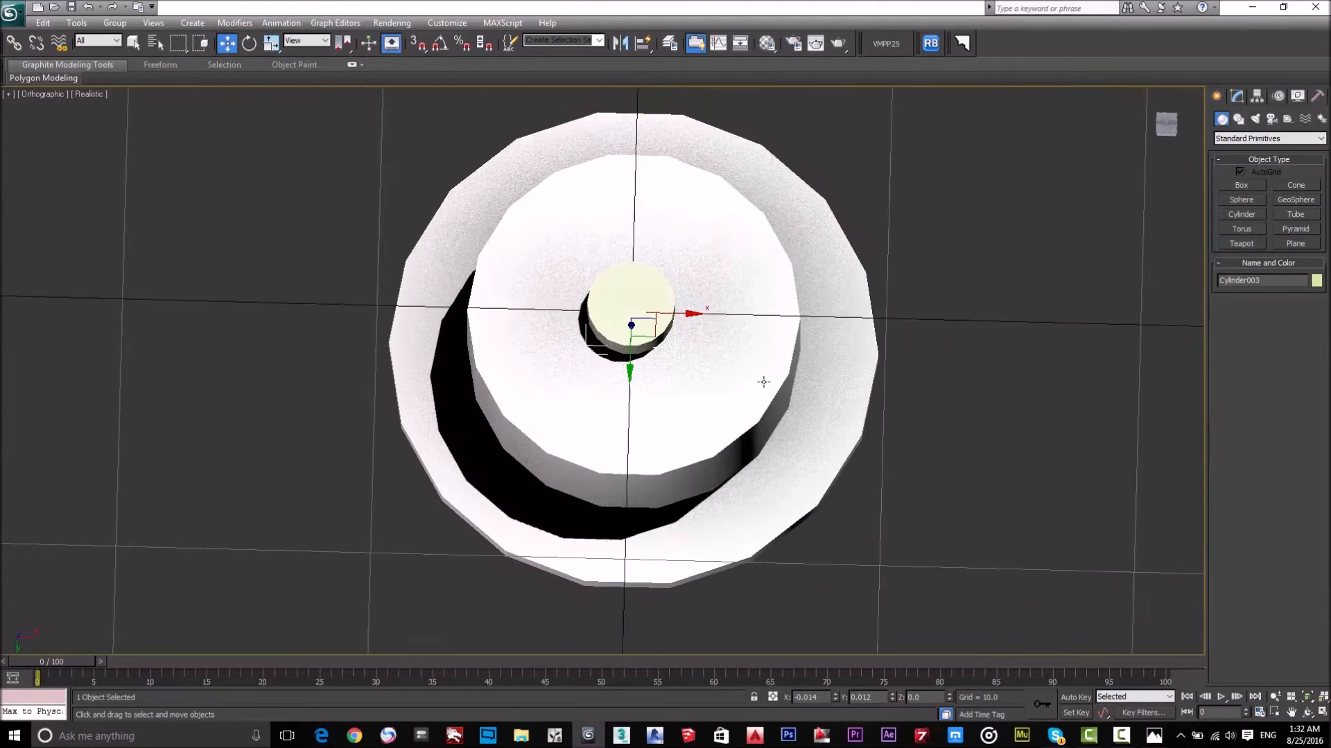
{"action": "left_click", "coordinate": [1169, 128]}
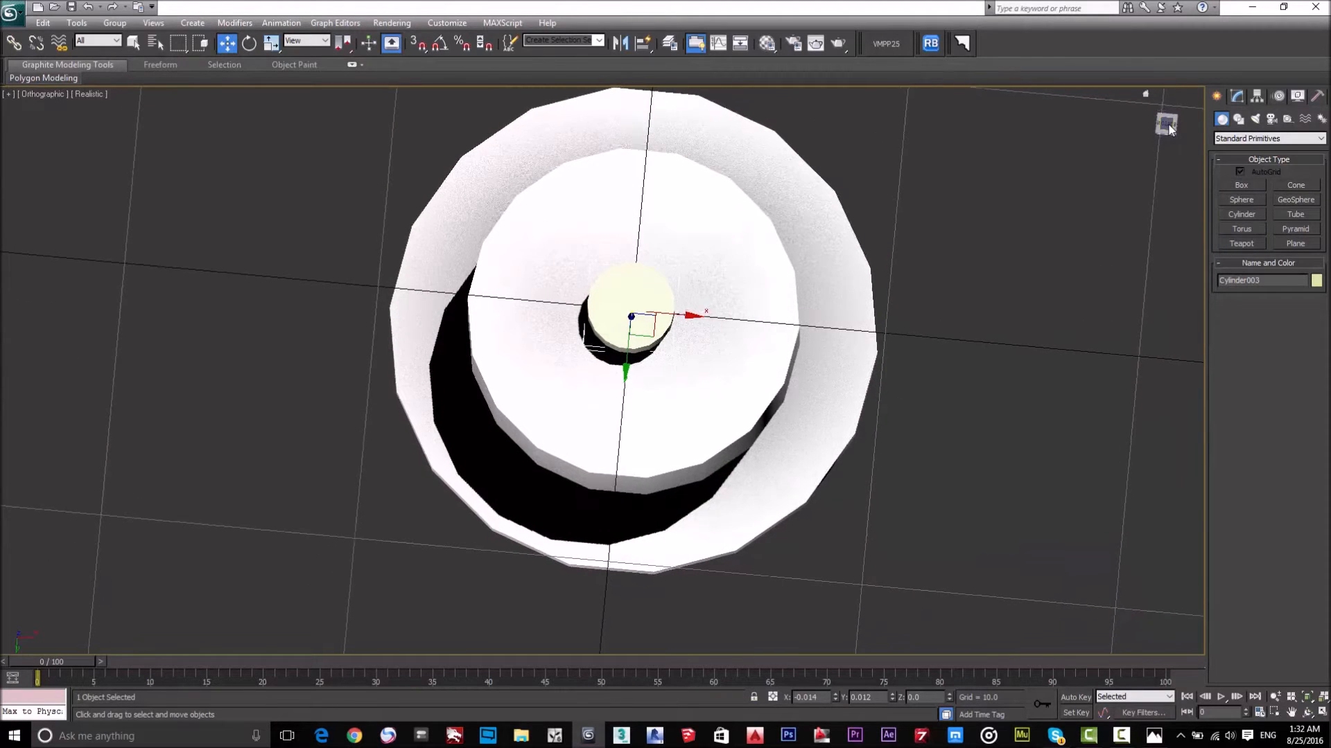
{"action": "key", "text": "F3"}
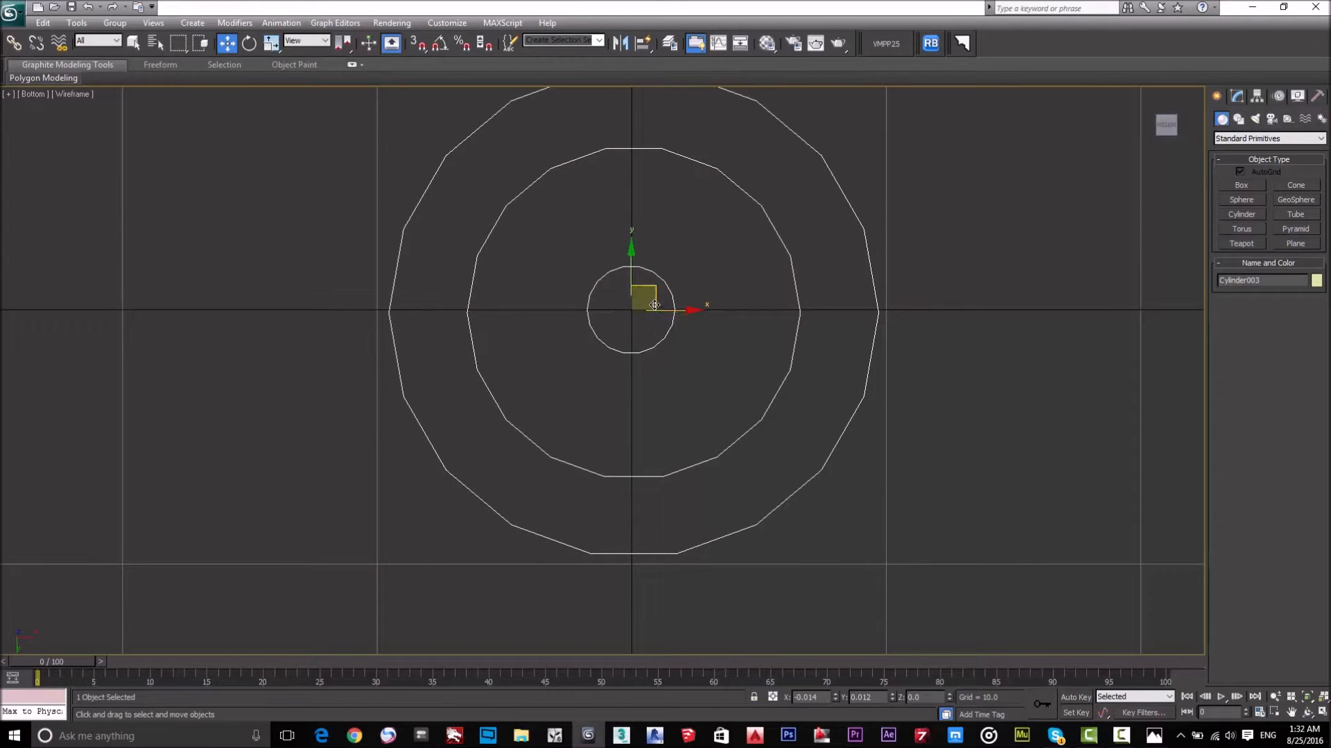
{"action": "left_click_drag", "start_coordinate": [634, 265], "coordinate": [640, 265]}
{"action": "left_click_drag", "start_coordinate": [689, 312], "coordinate": [689, 313]}
{"action": "scroll", "coordinate": [721, 326], "scroll_direction": "down", "scroll_amount": 2}
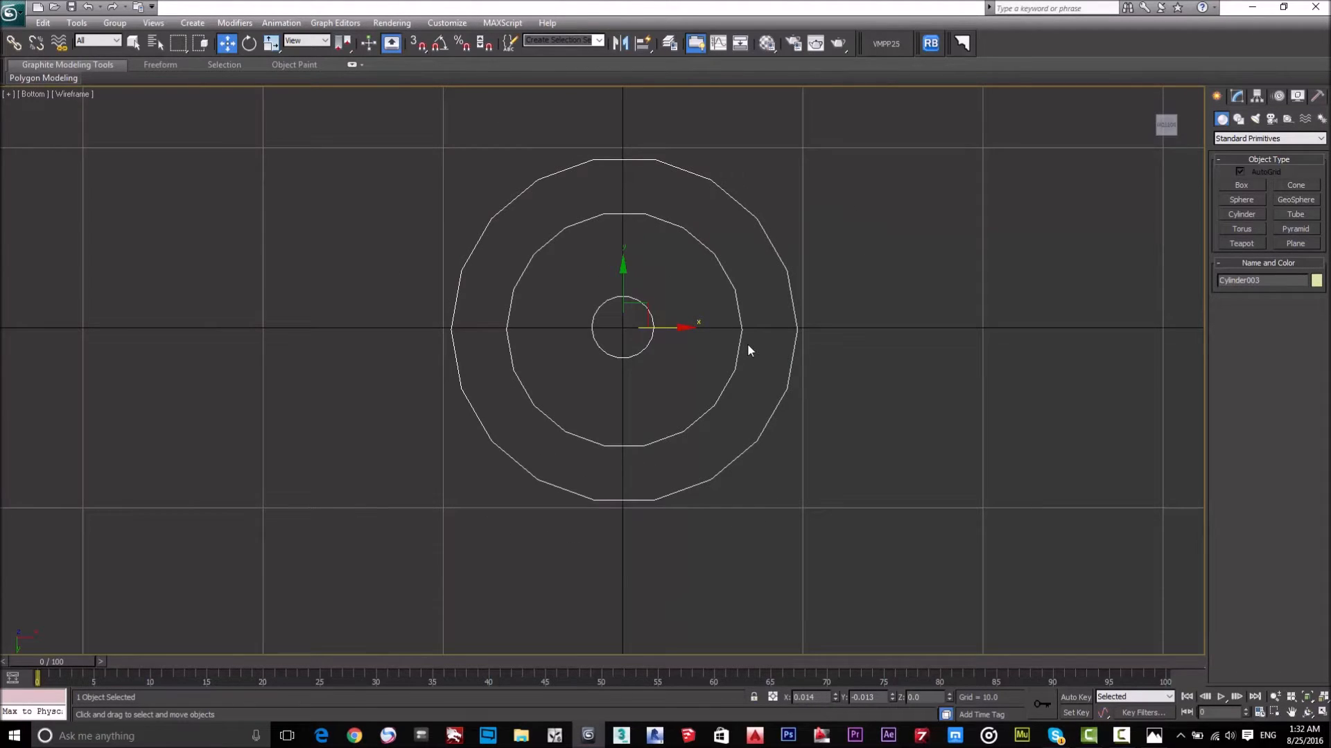
Return to a shaded angled view, select all three cylinders and set their object colour to white
{"action": "key", "text": "F3"}
{"action": "mouse_move", "coordinate": [893, 287]}
{"action": "middle_mouse_down", "text": "alt"}
{"action": "mouse_move", "coordinate": [1039, 406]}
{"action": "mouse_move", "coordinate": [939, 386]}
{"action": "mouse_move", "coordinate": [1001, 383]}
{"action": "mouse_move", "coordinate": [964, 399]}
{"action": "middle_mouse_up", "text": "alt"}
{"action": "scroll", "coordinate": [843, 302], "scroll_direction": "down", "scroll_amount": 3}
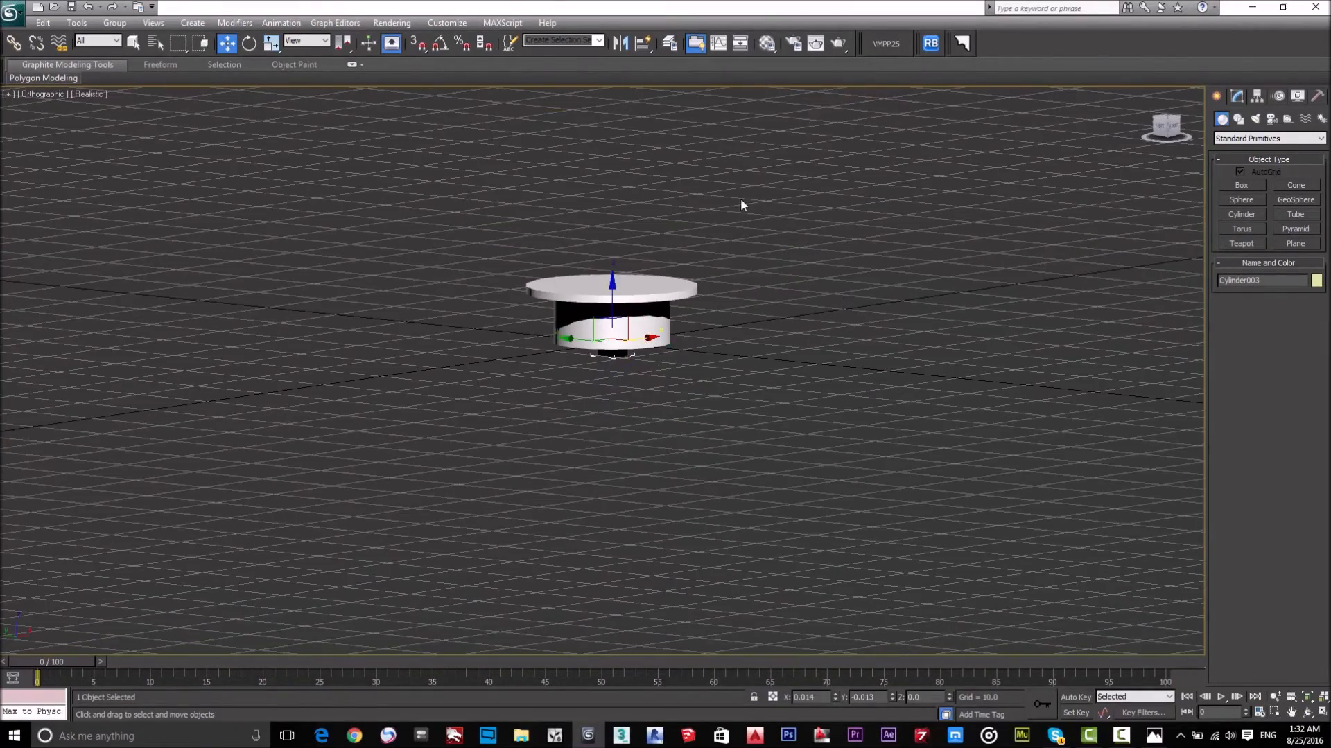
{"action": "left_click_drag", "start_coordinate": [740, 198], "coordinate": [549, 449]}
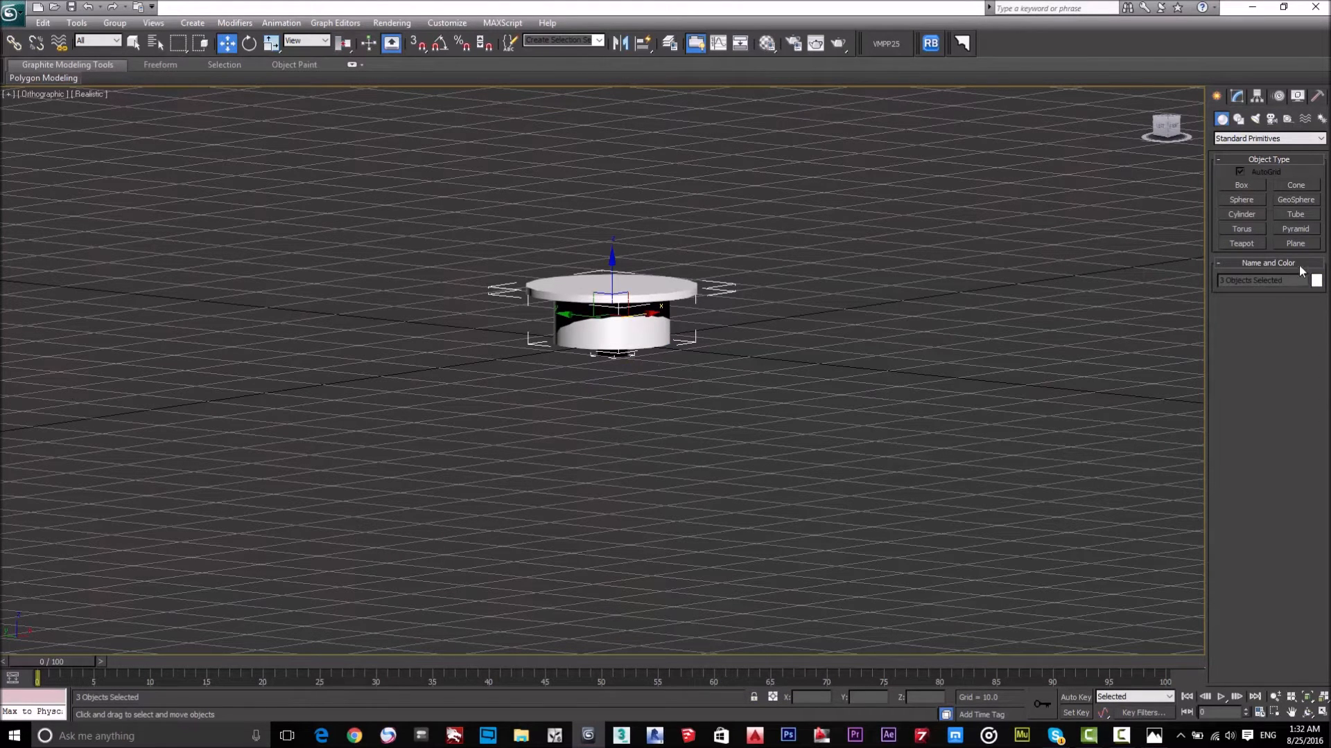
{"action": "left_click", "coordinate": [1316, 281]}
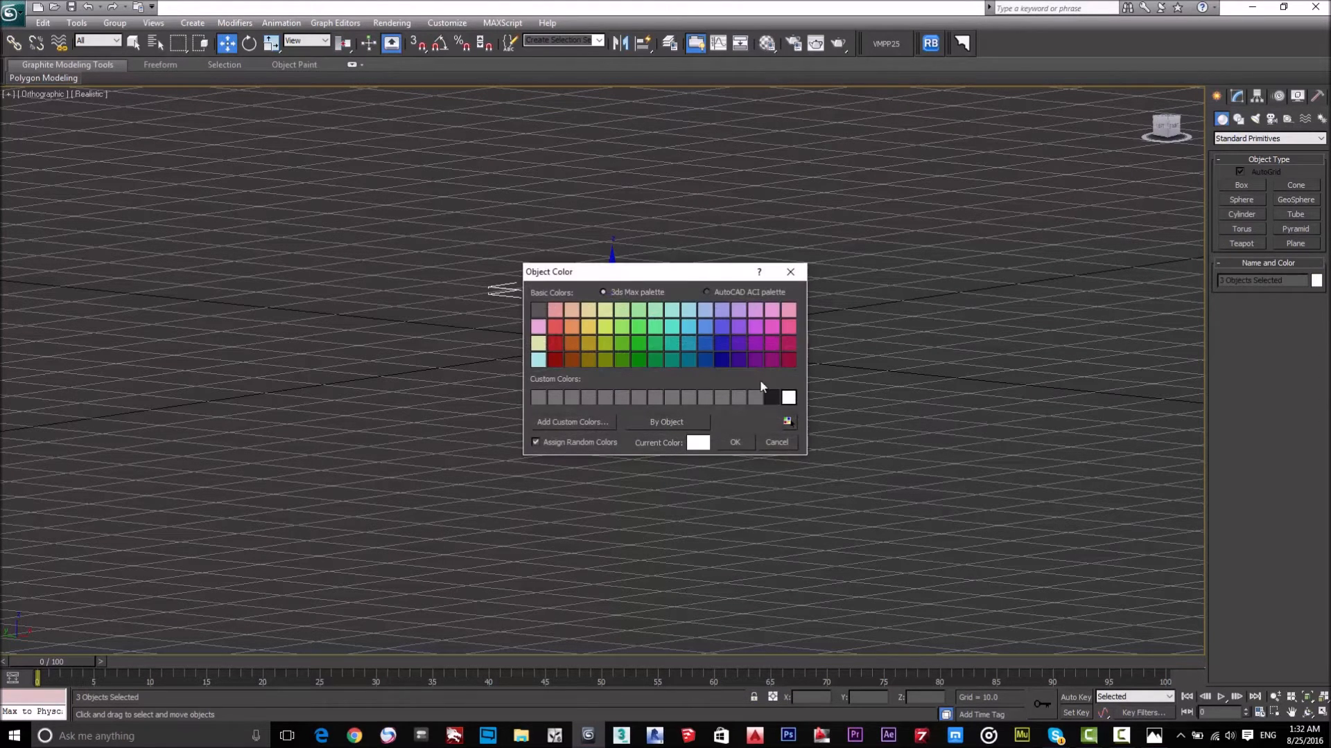
{"action": "left_click", "coordinate": [737, 443]}
Move the three cylinders together along positive X, well clear of the origin, then deselect them in the Top view
{"action": "mouse_move", "coordinate": [712, 431]}
{"action": "middle_mouse_down", "text": "alt"}
{"action": "mouse_move", "coordinate": [712, 372]}
{"action": "mouse_move", "coordinate": [700, 407]}
{"action": "middle_mouse_up", "text": "alt"}
{"action": "scroll", "coordinate": [590, 338], "scroll_direction": "up", "scroll_amount": 6}
{"action": "scroll", "coordinate": [759, 366], "scroll_direction": "down", "scroll_amount": 7}
{"action": "middle_click_drag", "start_coordinate": [725, 359], "coordinate": [684, 341], "text": "alt"}
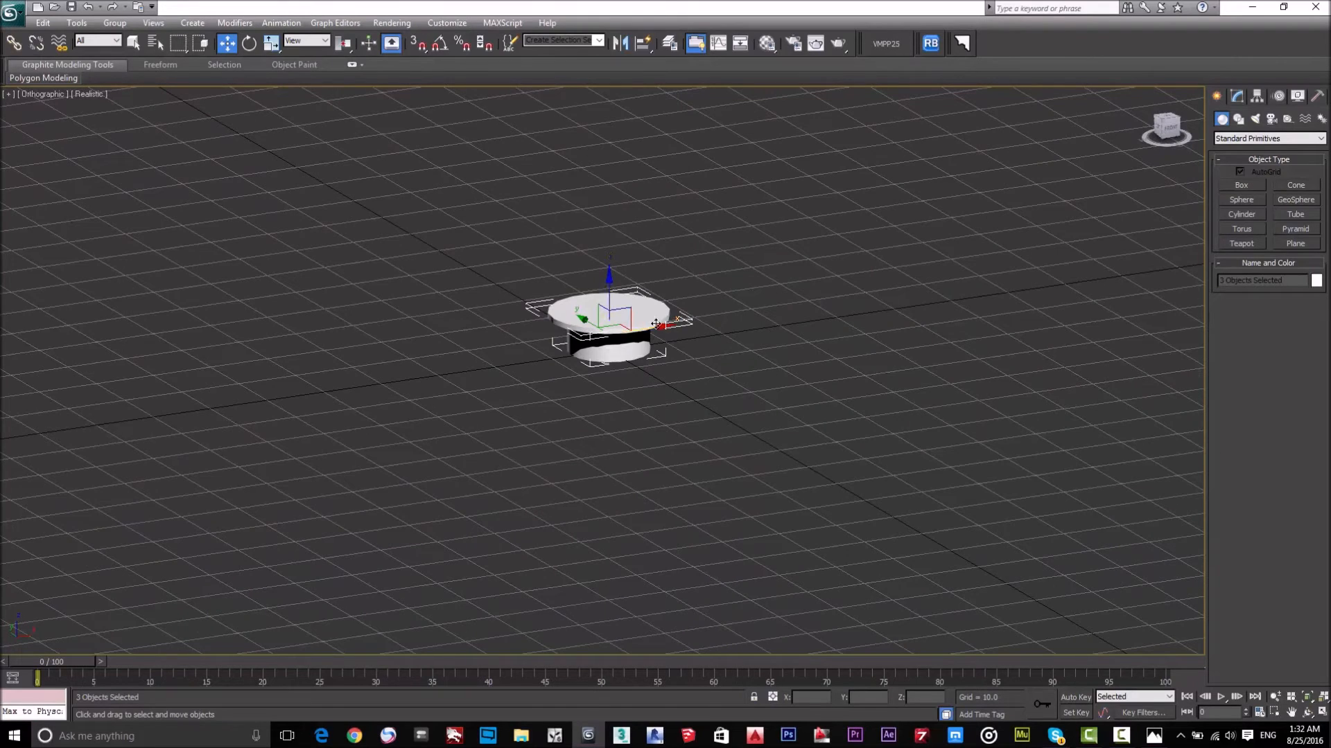
{"action": "left_click_drag", "start_coordinate": [663, 327], "coordinate": [981, 397]}
{"action": "middle_click_drag", "start_coordinate": [609, 382], "coordinate": [575, 455], "text": "alt"}
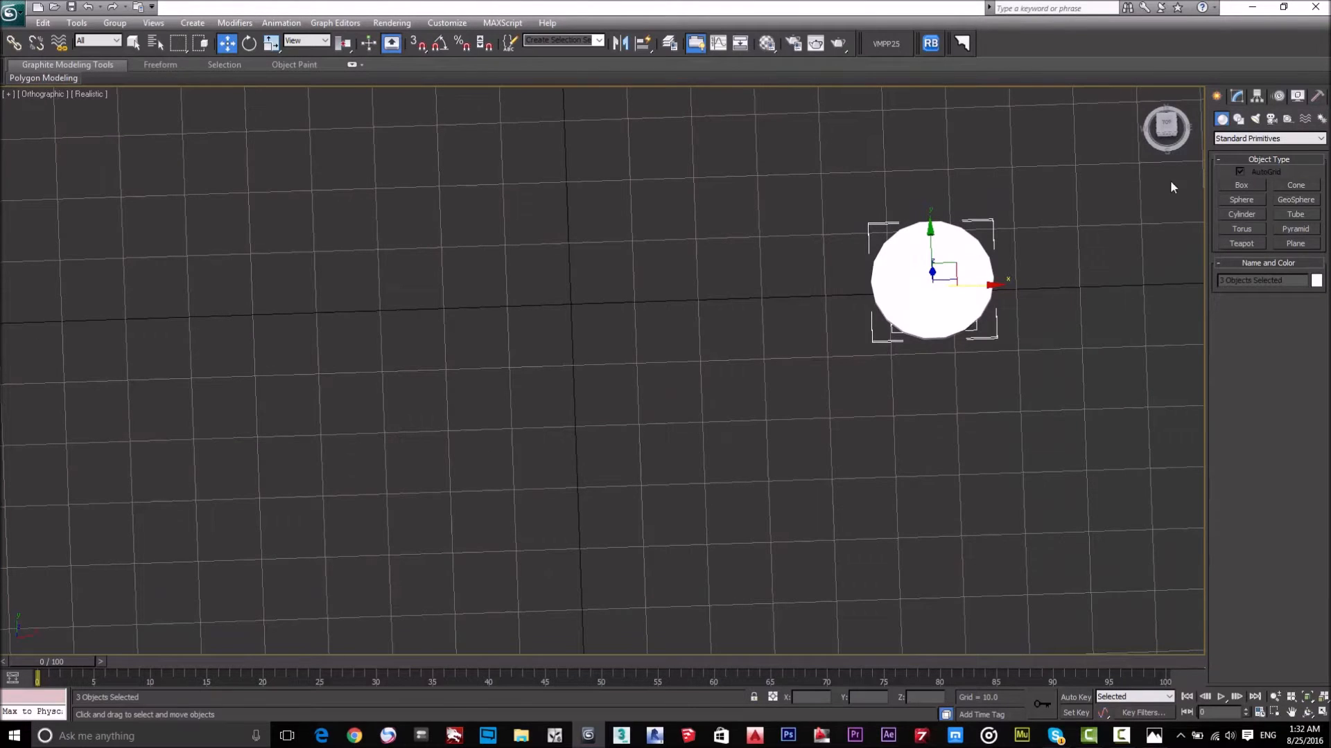
{"action": "key", "text": "t"}
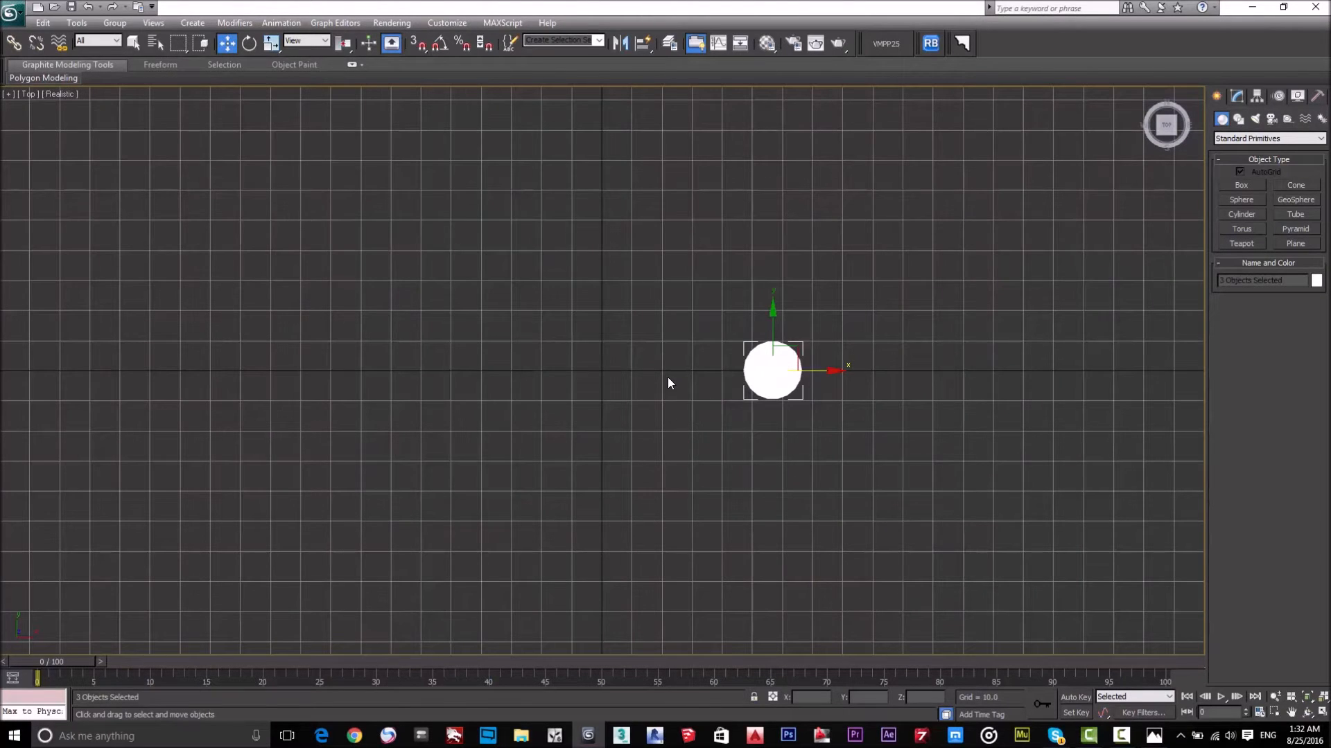
{"action": "scroll", "coordinate": [617, 382], "scroll_direction": "up", "scroll_amount": 3}
{"action": "scroll", "coordinate": [632, 375], "scroll_direction": "up", "scroll_amount": 2}
{"action": "left_click", "coordinate": [643, 372]}
{"action": "scroll", "coordinate": [650, 373], "scroll_direction": "down", "scroll_amount": 1}
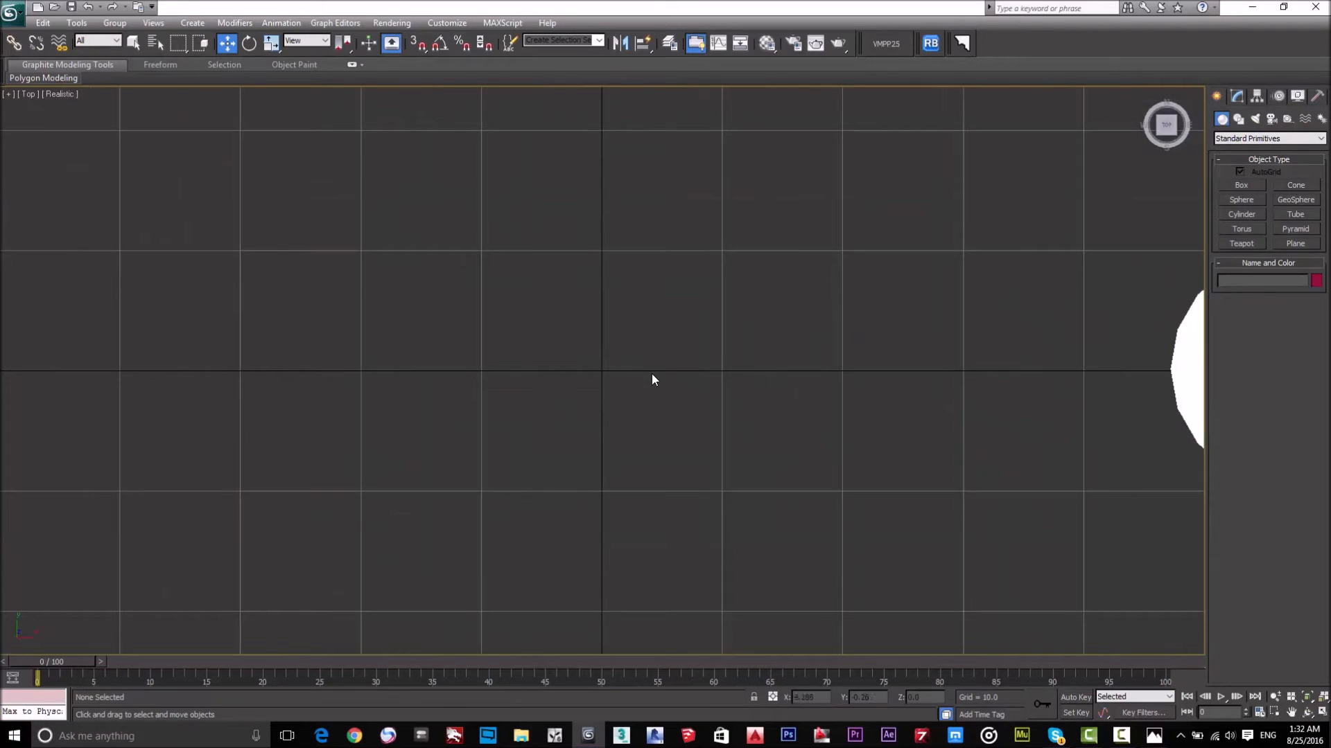
{"action": "left_click", "coordinate": [1239, 120]}
{"action": "left_click", "coordinate": [1296, 212]}
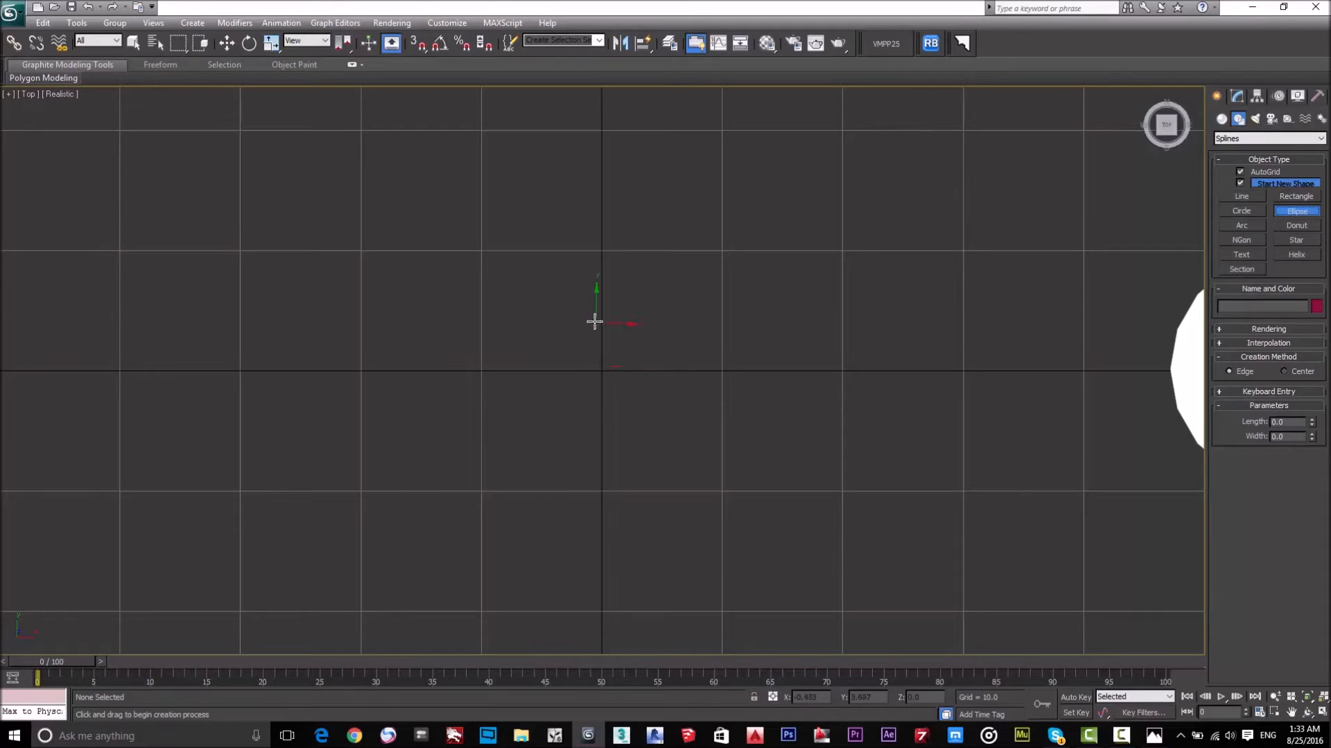
{"action": "left_click_drag", "start_coordinate": [604, 307], "coordinate": [535, 461]}
{"action": "key", "text": "w"}
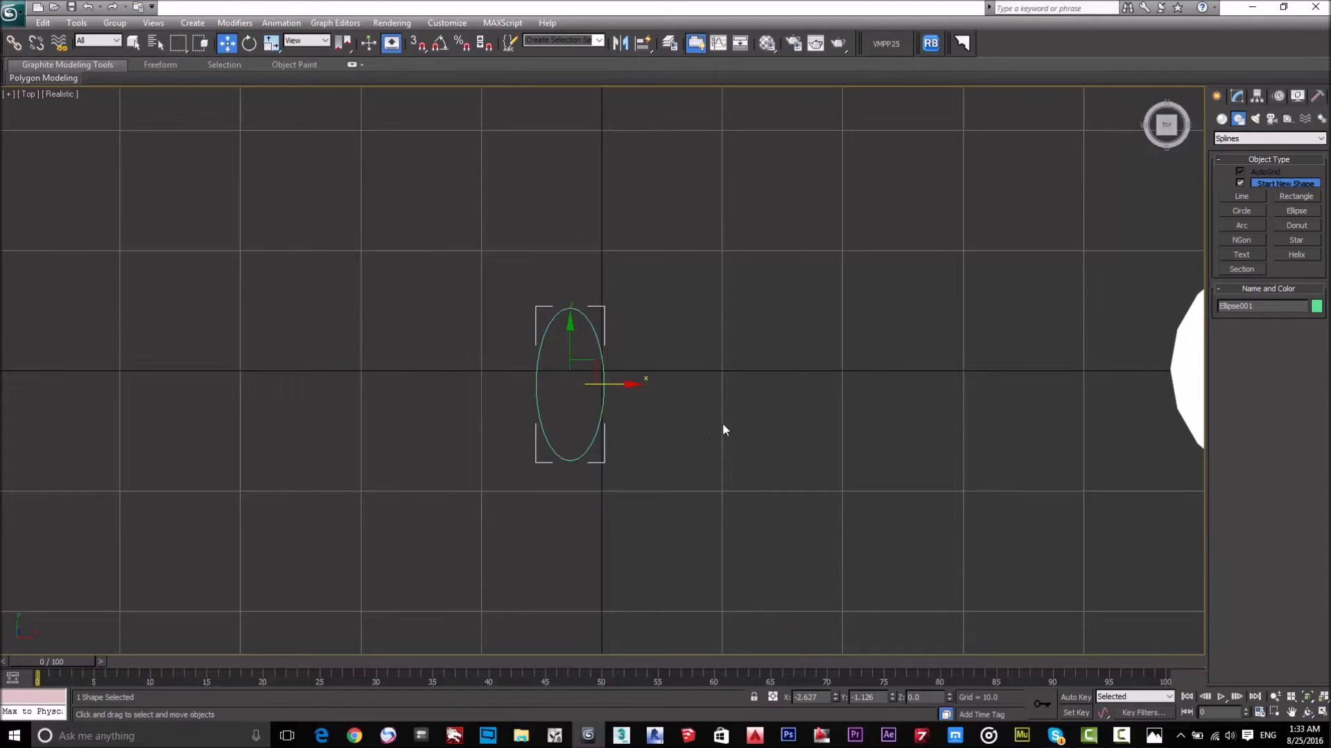
{"action": "key", "text": "Delete"}
Check the chain in reference picture aa.png and draw an ellipse about 14.03 long and 6.76 wide near the origin
{"action": "left_click", "coordinate": [1154, 737]}
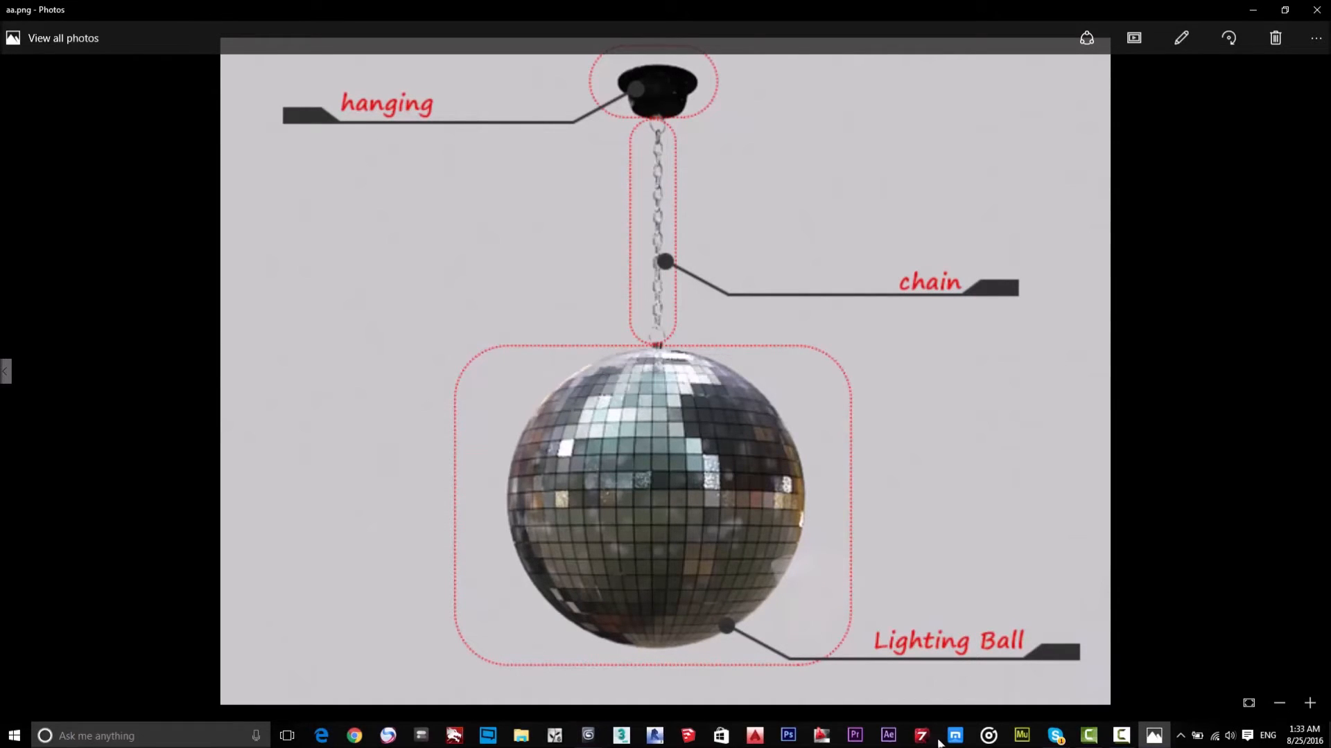
{"action": "left_click", "coordinate": [1153, 737]}
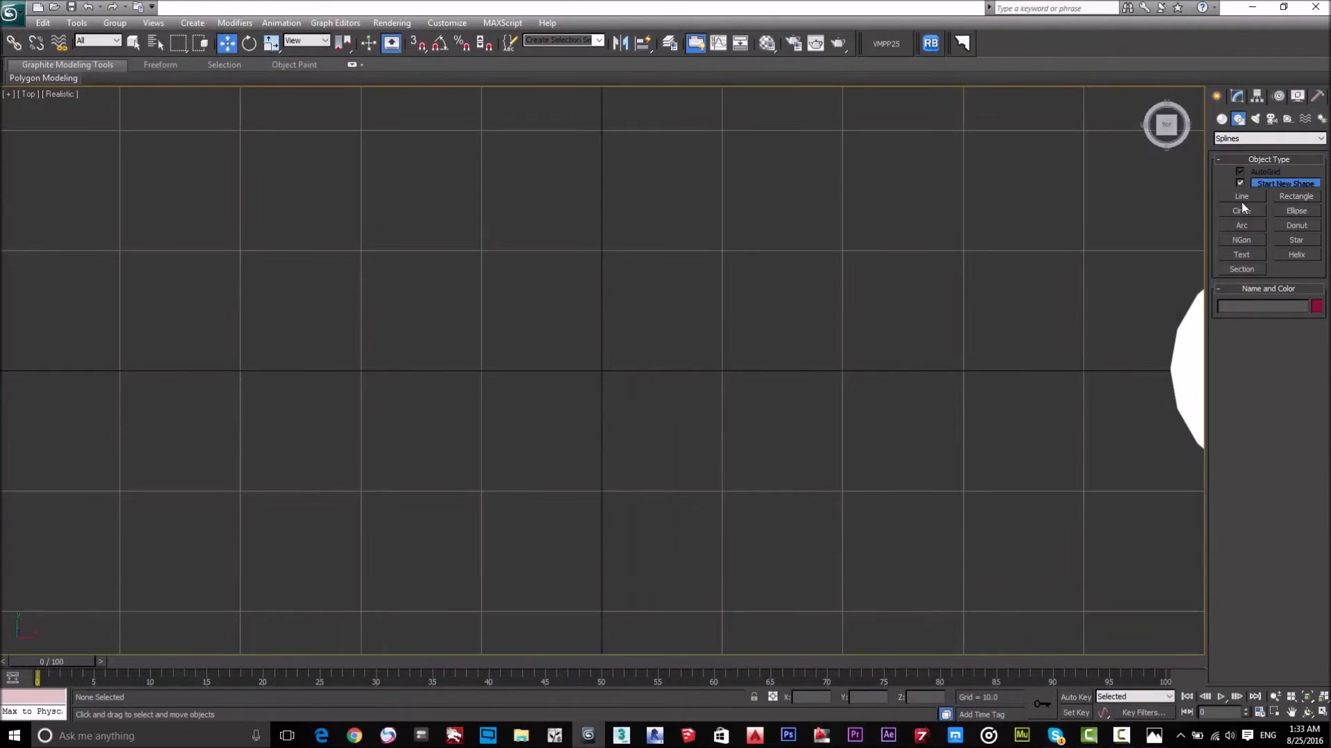
{"action": "left_click", "coordinate": [1296, 211]}
{"action": "left_click_drag", "start_coordinate": [609, 284], "coordinate": [531, 447]}
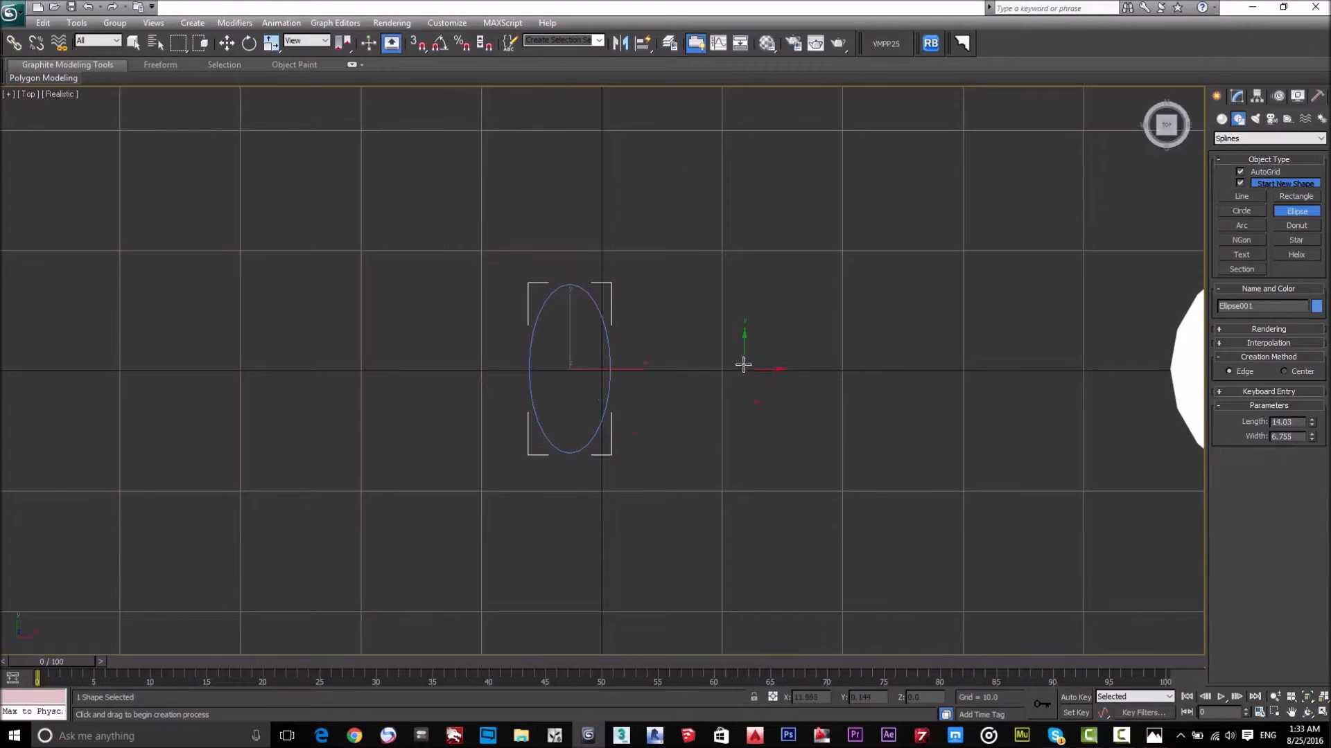
{"action": "key", "text": "w"}
Scale the ellipse uniformly down to about 39.65 percent, judging its size against the hanging part
{"action": "scroll", "coordinate": [624, 371], "scroll_direction": "down", "scroll_amount": 3}
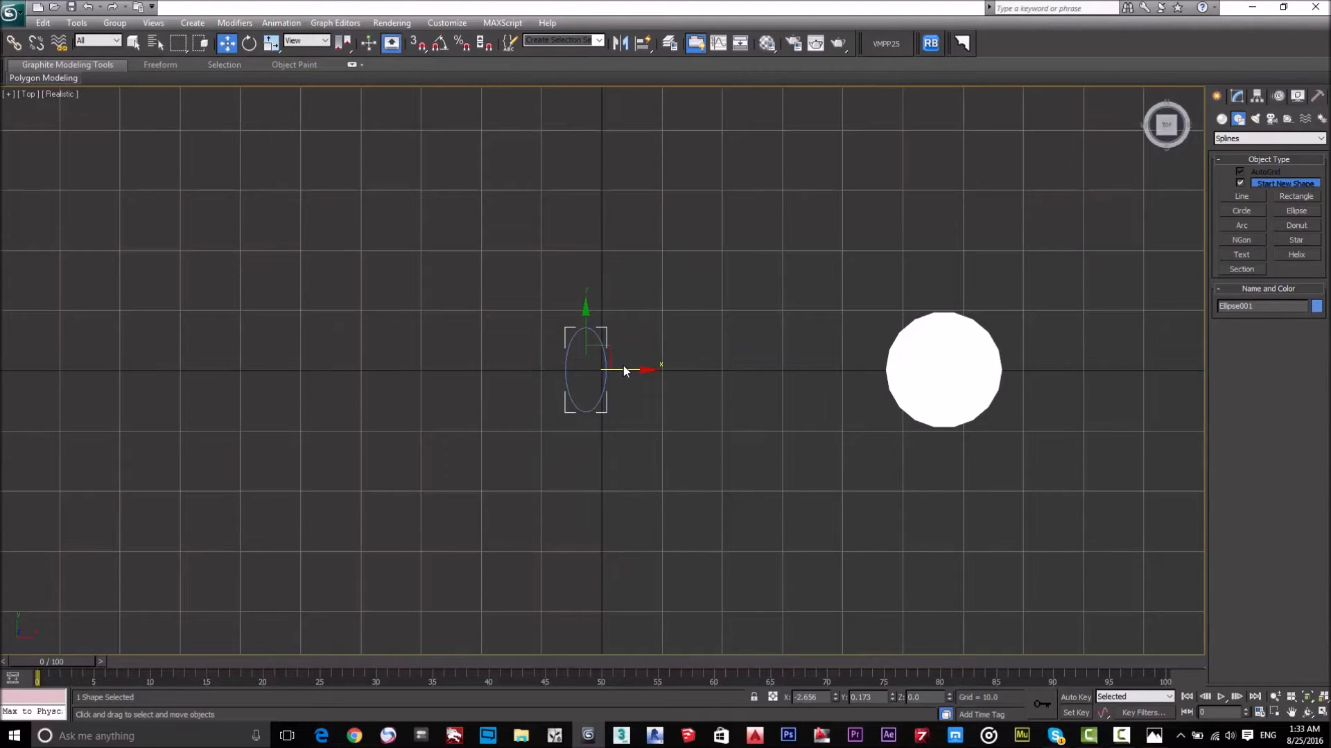
{"action": "scroll", "coordinate": [623, 371], "scroll_direction": "up", "scroll_amount": 2}
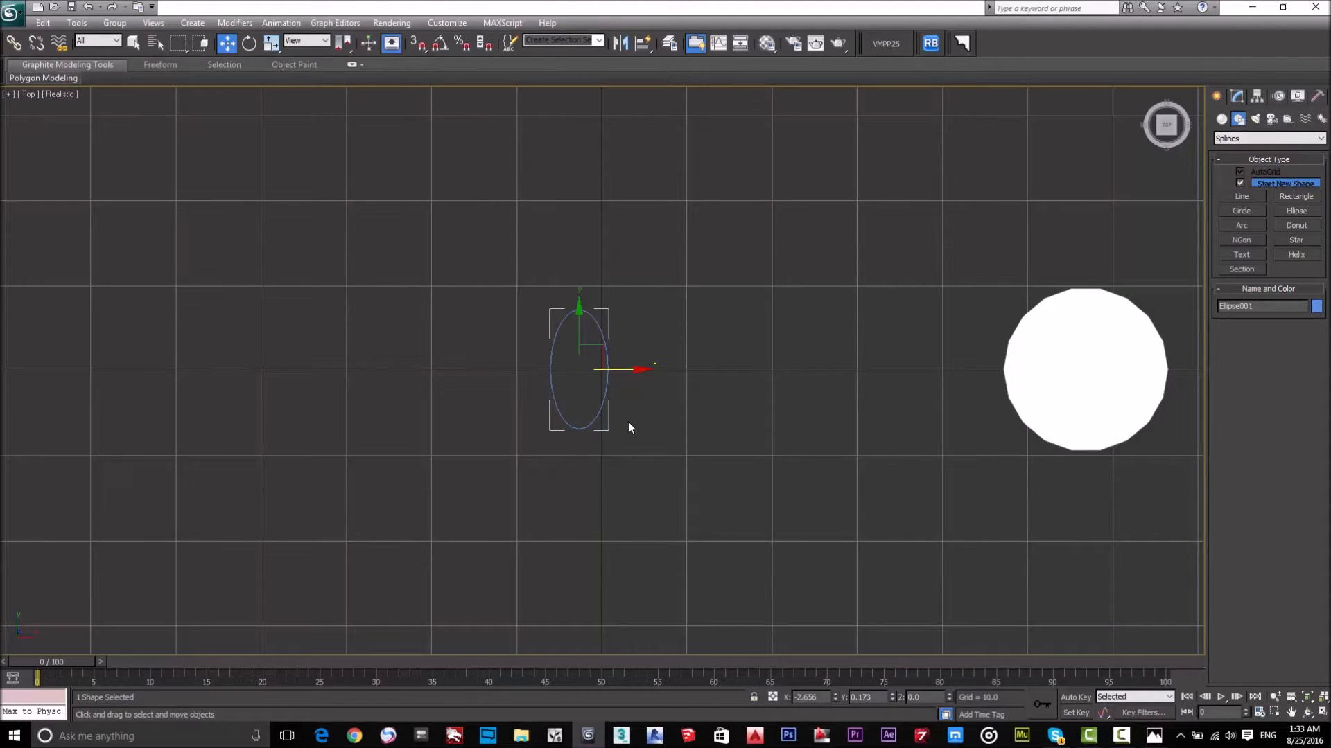
{"action": "key", "text": "r"}
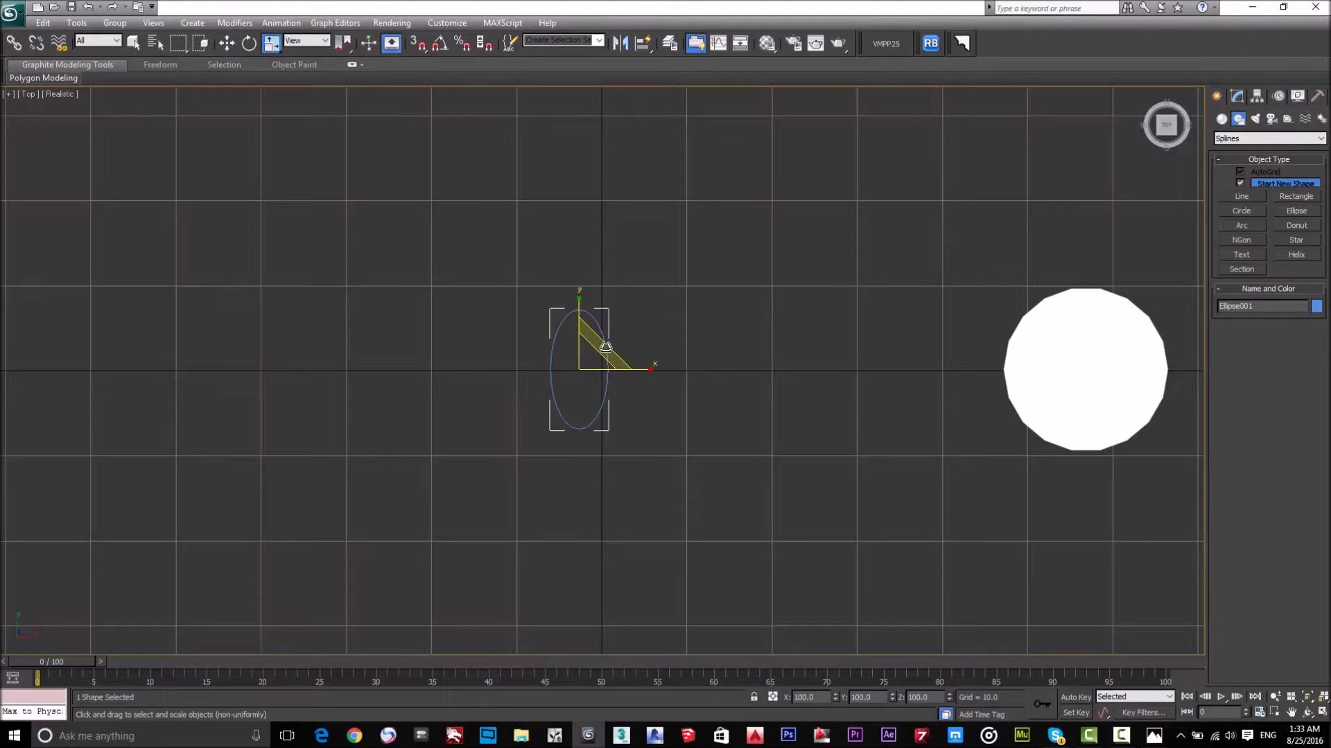
{"action": "scroll", "coordinate": [586, 359], "scroll_direction": "up", "scroll_amount": 2}
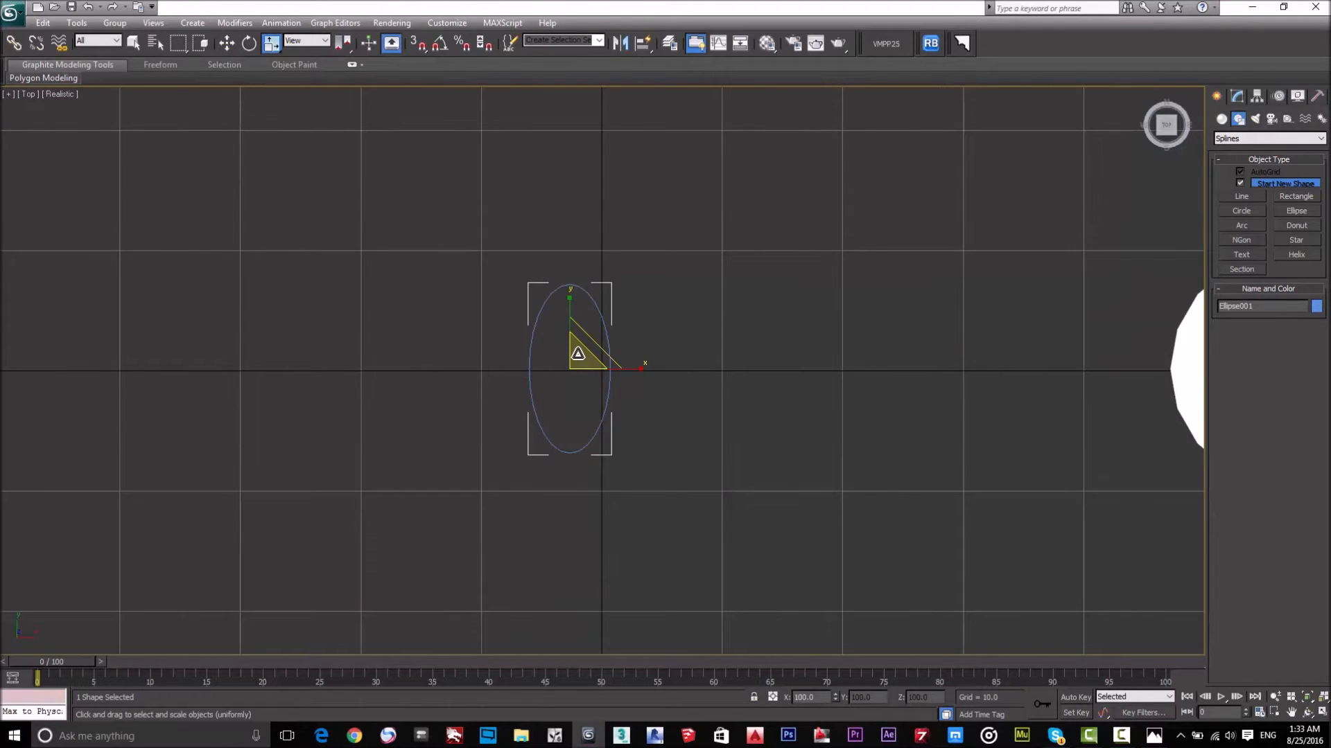
{"action": "left_click_drag", "start_coordinate": [579, 354], "coordinate": [590, 392]}
{"action": "scroll", "coordinate": [594, 410], "scroll_direction": "down", "scroll_amount": 2}
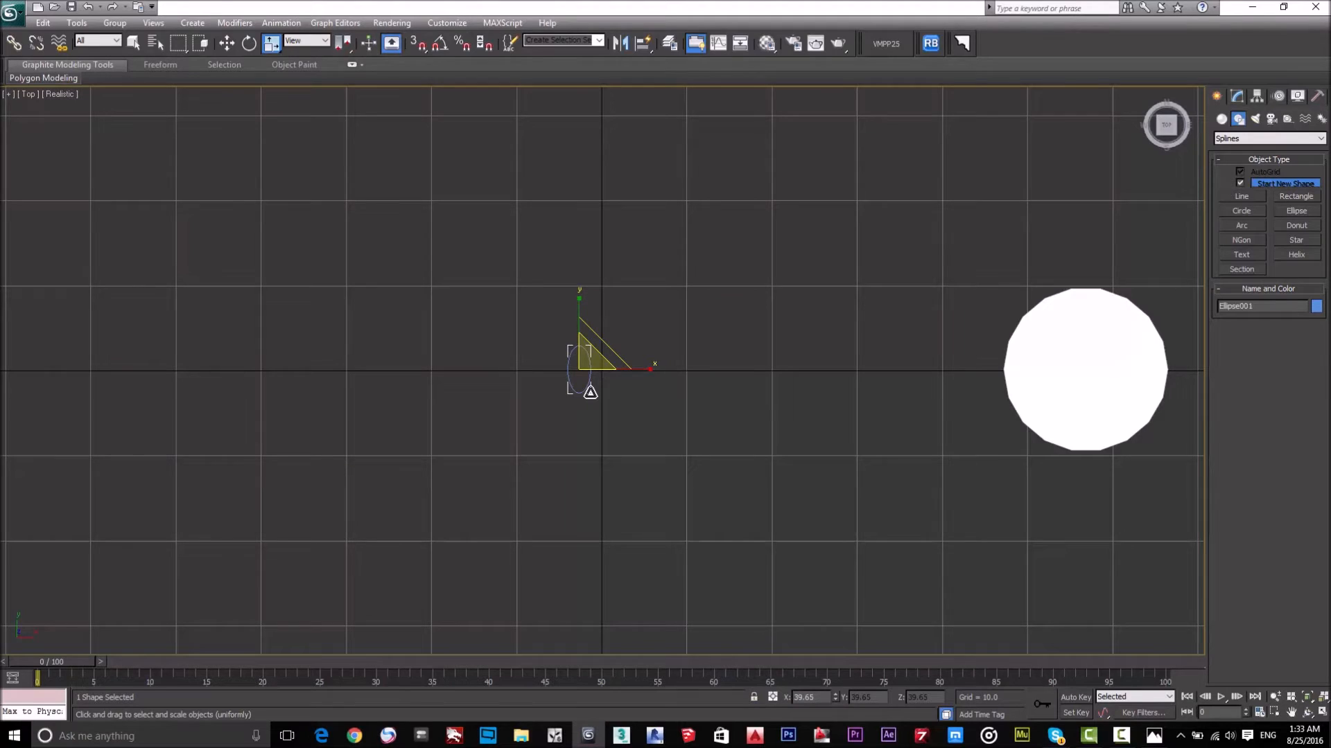
Scale the ellipse uniformly down further to about 32.69 percent, comparing it with the hanging part
{"action": "key", "text": "F3"}
{"action": "left_click_drag", "start_coordinate": [583, 368], "coordinate": [584, 379]}
{"action": "key", "text": "F3"}
{"action": "scroll", "coordinate": [589, 400], "scroll_direction": "up", "scroll_amount": 6}
{"action": "middle_click_drag", "start_coordinate": [628, 400], "coordinate": [738, 387]}
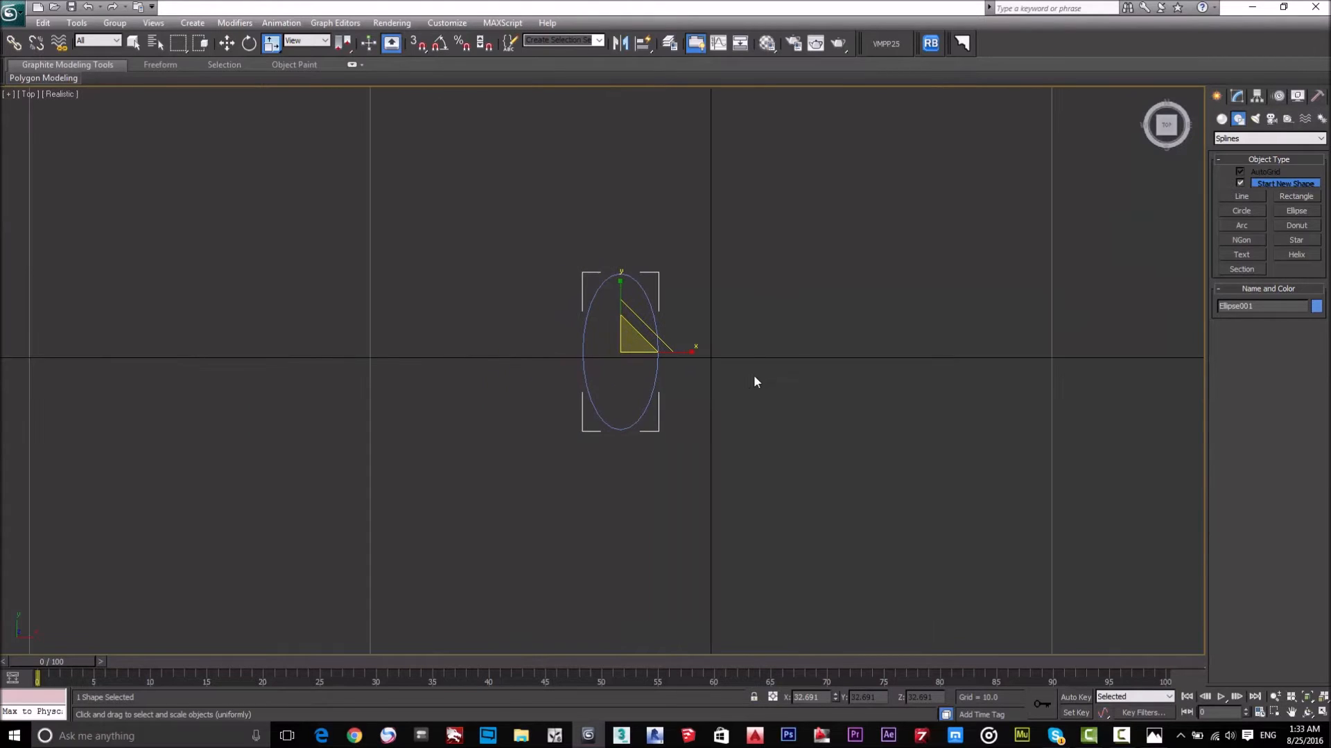
{"action": "key", "text": "w"}
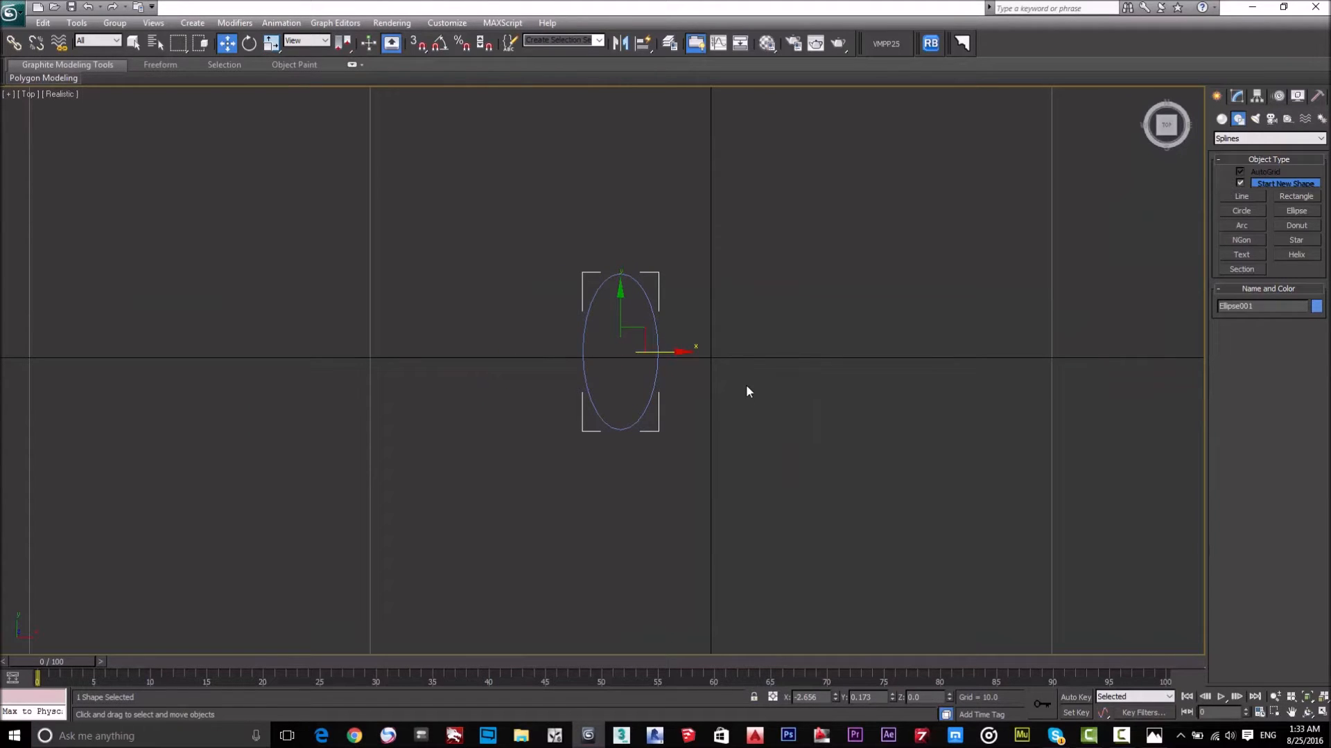
Check the chain in reference picture aa.png and enable the ellipse in renderer and viewport with a radial thickness of 1.34
{"action": "left_click", "coordinate": [1153, 736]}
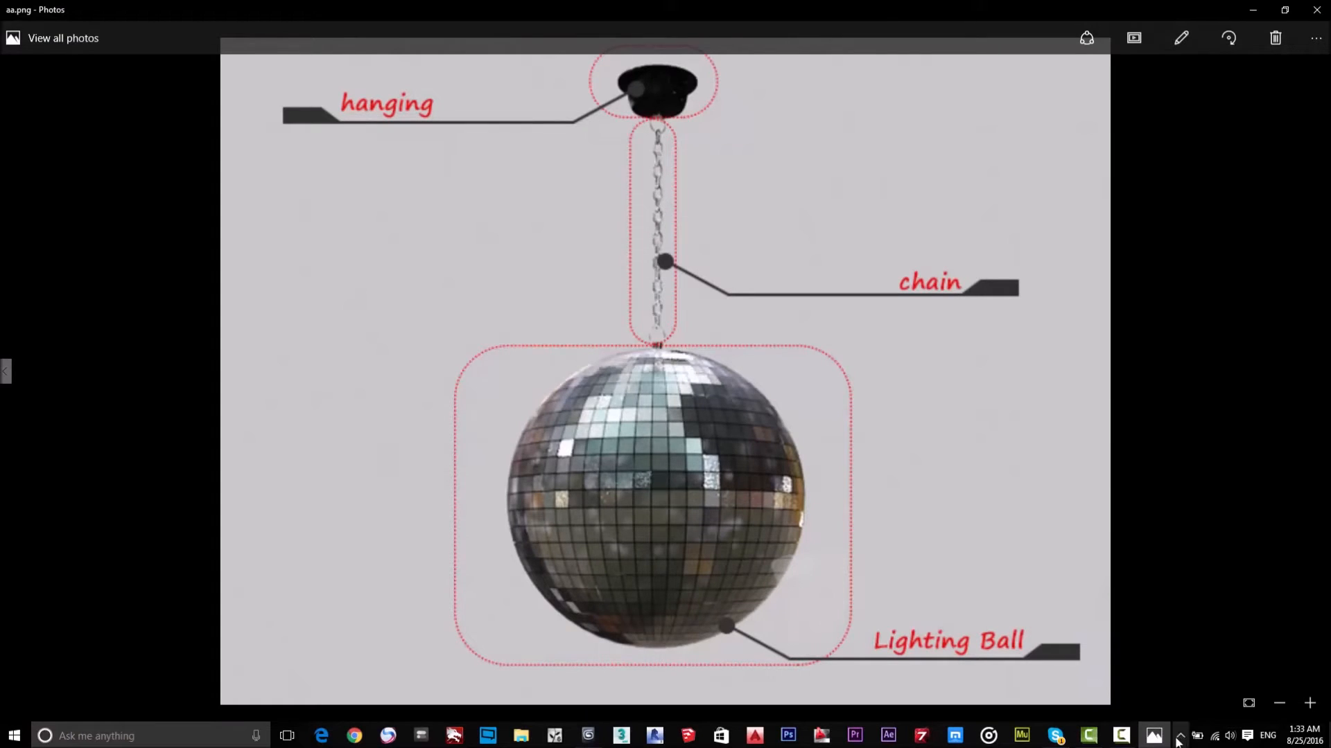
{"action": "left_click", "coordinate": [1154, 736]}
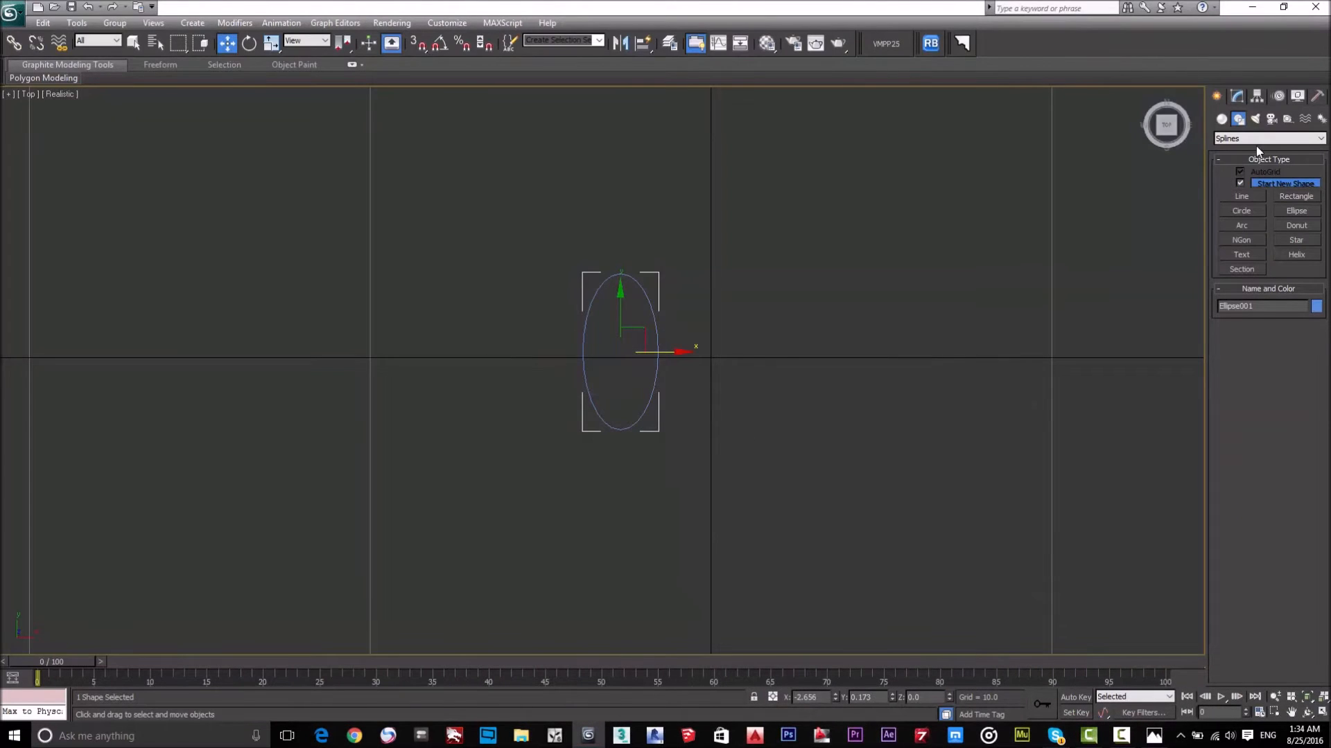
{"action": "left_click", "coordinate": [1237, 96]}
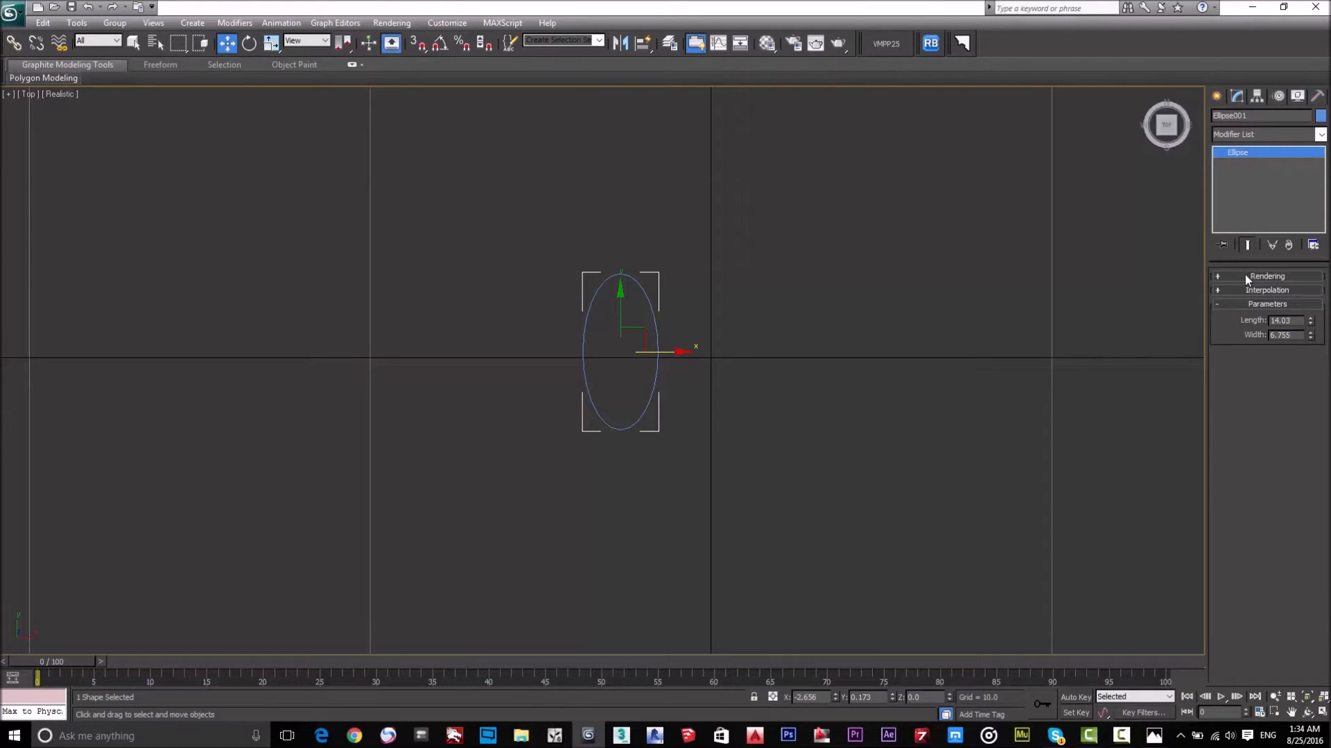
{"action": "left_click", "coordinate": [1245, 276]}
{"action": "left_click", "coordinate": [1219, 289]}
{"action": "left_click", "coordinate": [1220, 300]}
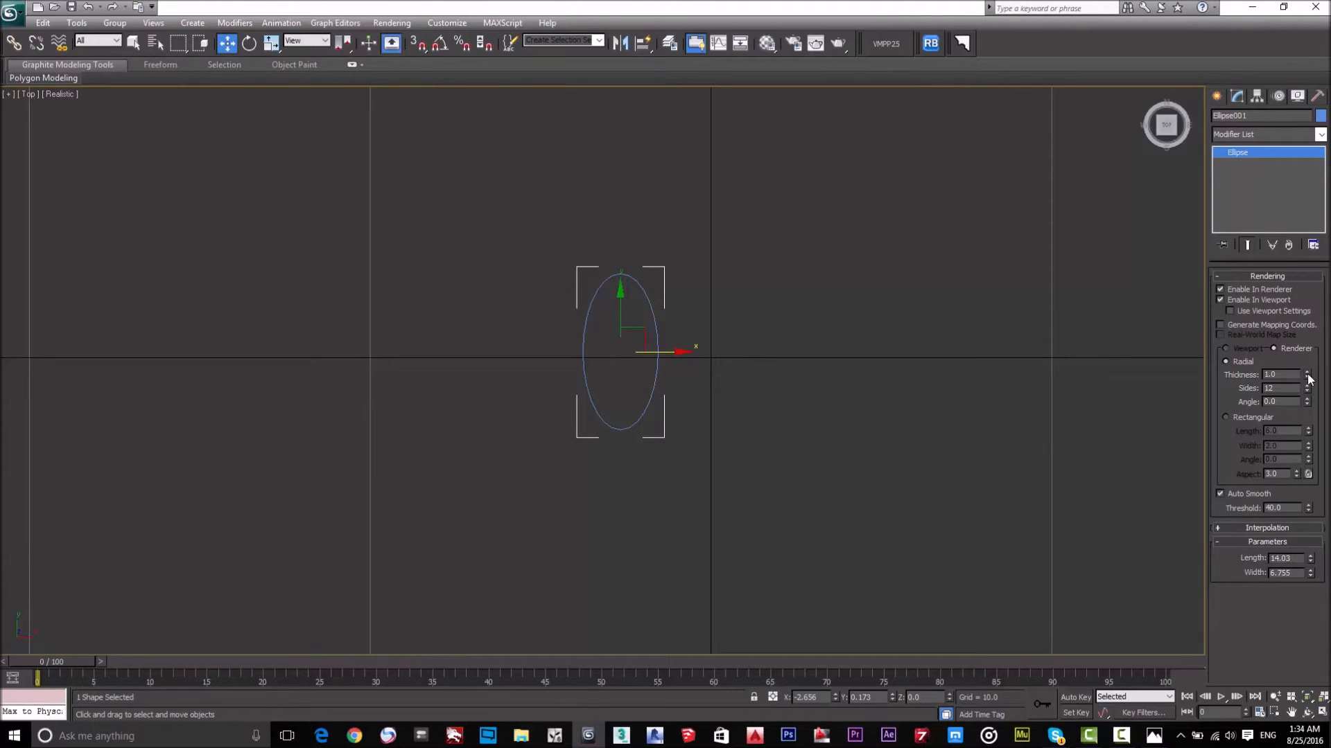
{"action": "left_click_drag", "start_coordinate": [1307, 375], "coordinate": [1311, 349]}
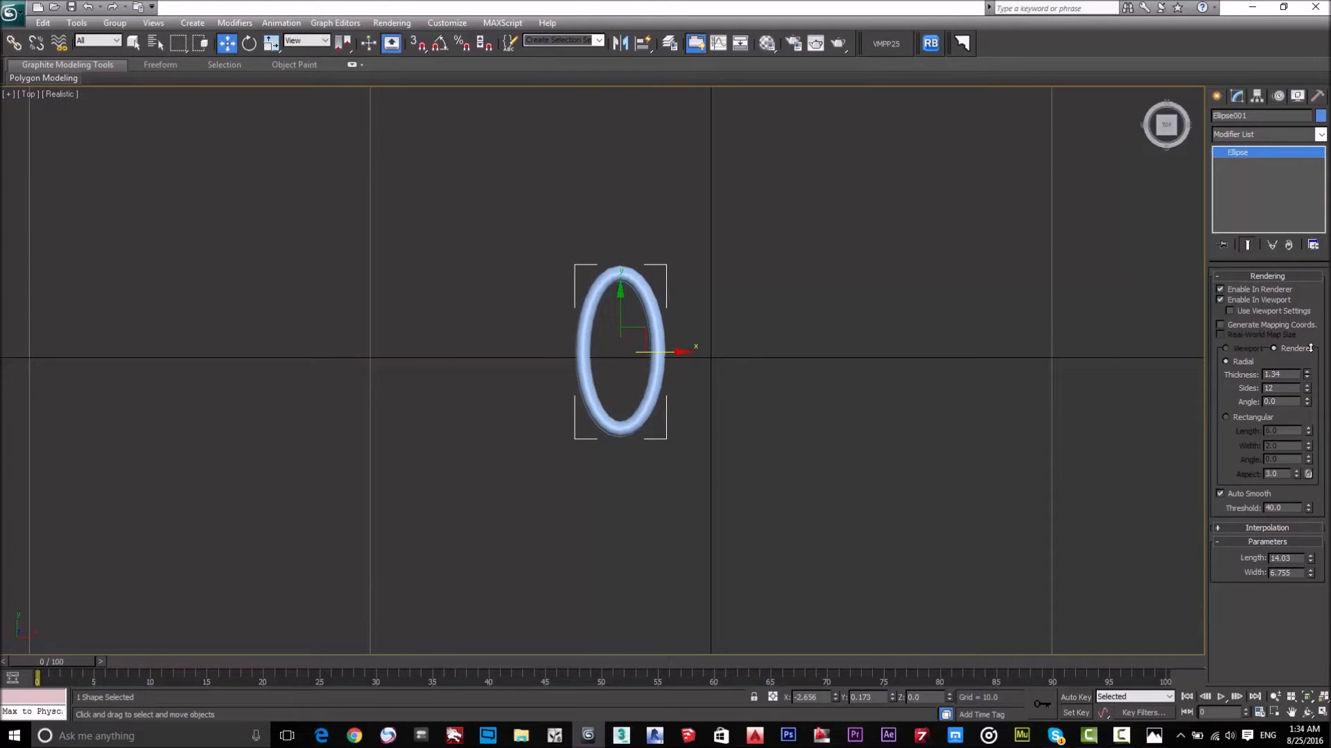
Set the ellipse link's object colour to white
{"action": "left_click", "coordinate": [1319, 115]}
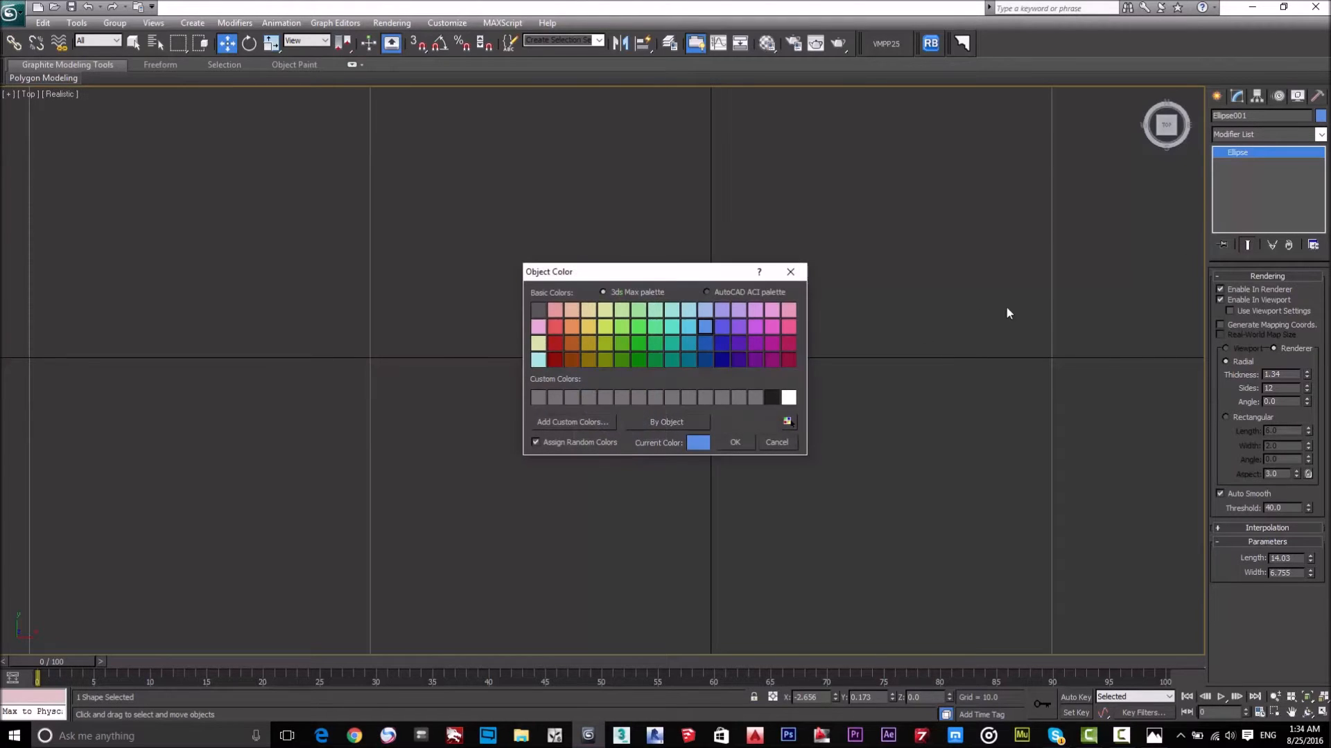
{"action": "left_click", "coordinate": [786, 401]}
{"action": "left_click", "coordinate": [735, 443]}
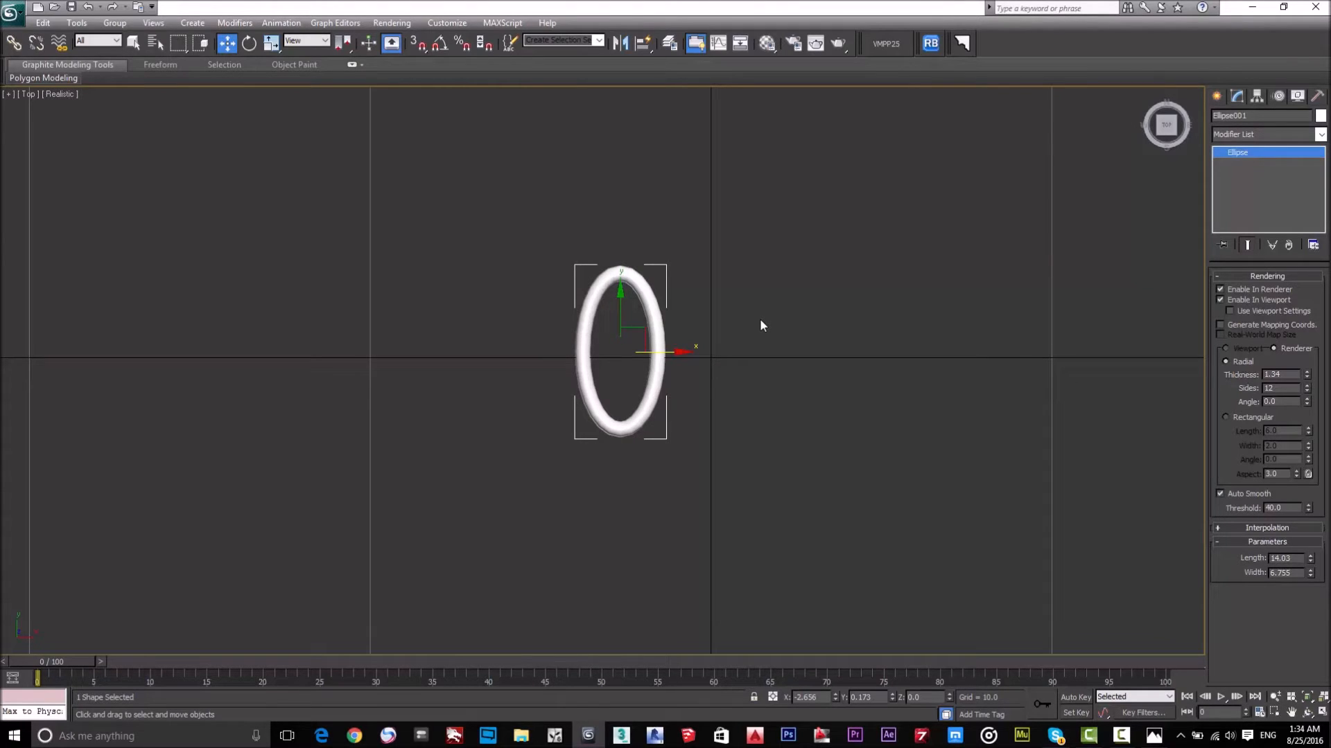
Examine the link from above and from an angled view, comparing its size with the hanging part
{"action": "left_click", "coordinate": [1218, 95]}
{"action": "scroll", "coordinate": [684, 304], "scroll_direction": "down", "scroll_amount": 5}
{"action": "scroll", "coordinate": [692, 305], "scroll_direction": "up", "scroll_amount": 3}
{"action": "scroll", "coordinate": [667, 333], "scroll_direction": "down", "scroll_amount": 3}
{"action": "scroll", "coordinate": [605, 368], "scroll_direction": "up", "scroll_amount": 2}
{"action": "scroll", "coordinate": [623, 378], "scroll_direction": "down", "scroll_amount": 2}
{"action": "middle_click_drag", "start_coordinate": [657, 393], "coordinate": [718, 299], "text": "alt"}
{"action": "scroll", "coordinate": [559, 371], "scroll_direction": "up", "scroll_amount": 2}
{"action": "scroll", "coordinate": [567, 372], "scroll_direction": "down", "scroll_amount": 2}
{"action": "scroll", "coordinate": [584, 373], "scroll_direction": "up", "scroll_amount": 3}
{"action": "middle_click_drag", "start_coordinate": [572, 389], "coordinate": [587, 390], "text": "alt"}
{"action": "scroll", "coordinate": [585, 388], "scroll_direction": "down", "scroll_amount": 3}
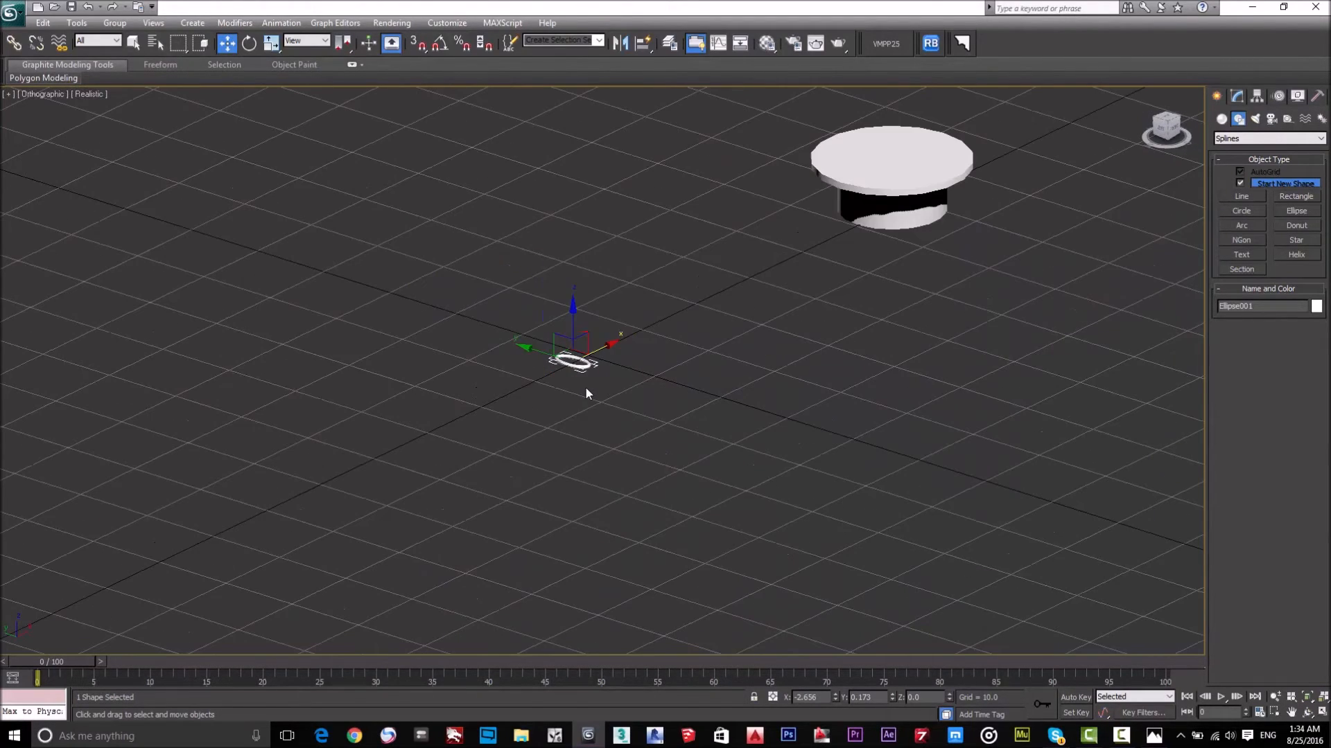
{"action": "scroll", "coordinate": [587, 390], "scroll_direction": "up", "scroll_amount": 2}
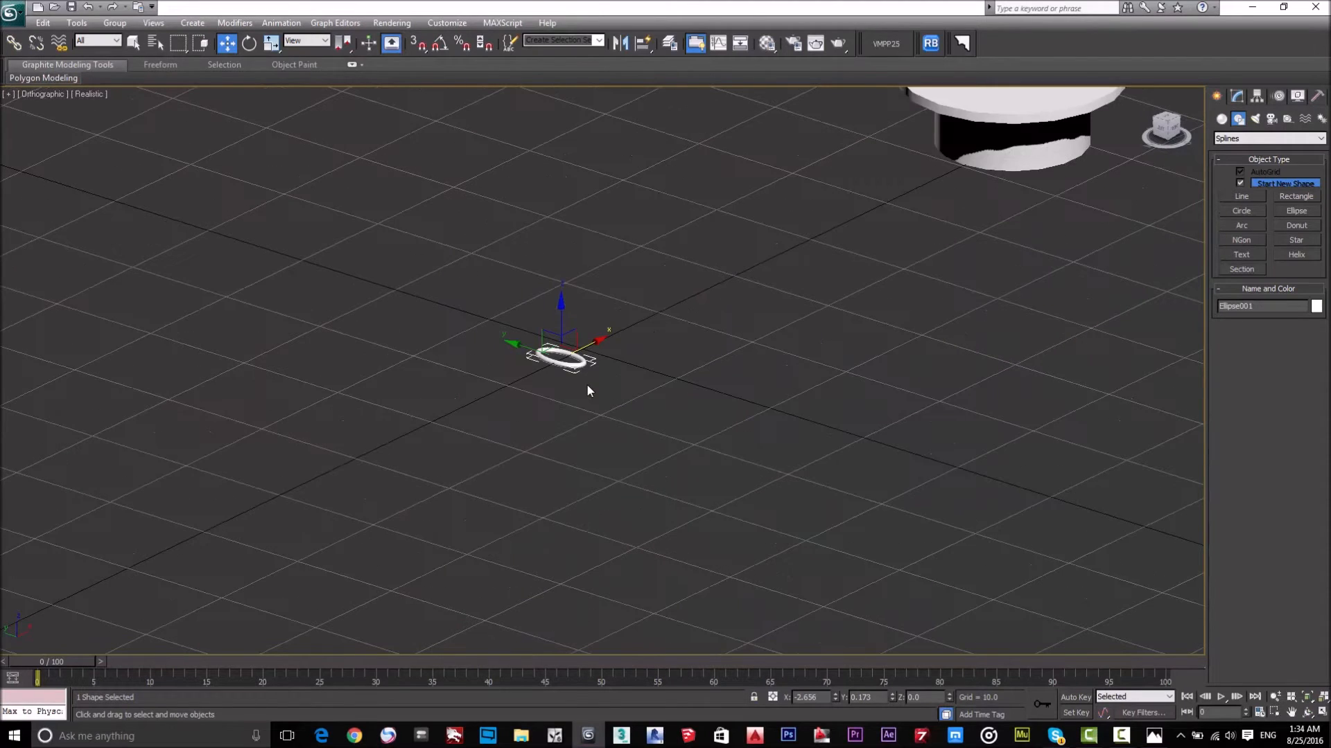
Turn on angle snap with a 90-degree increment and rotate the ellipse link 90 degrees about X to stand upright
{"action": "key", "text": "e"}
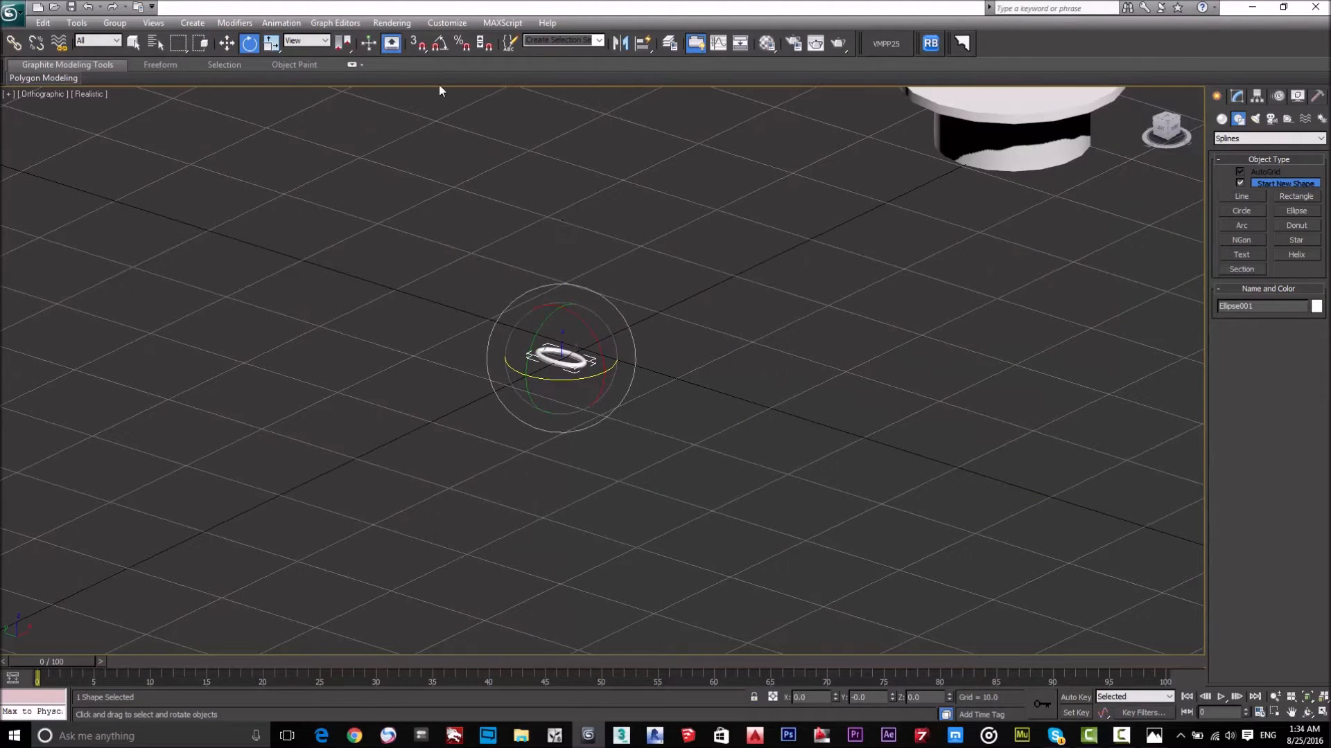
{"action": "left_click", "coordinate": [444, 45]}
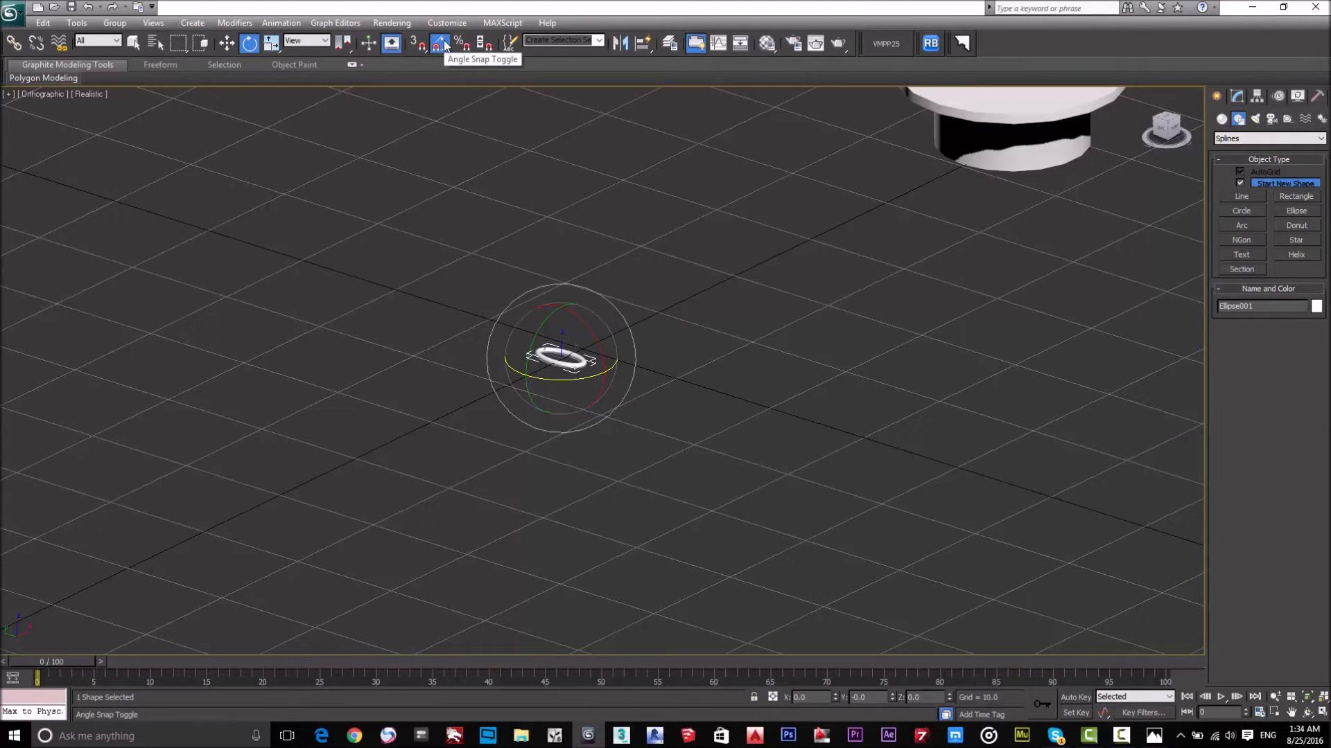
{"action": "right_click", "coordinate": [443, 46]}
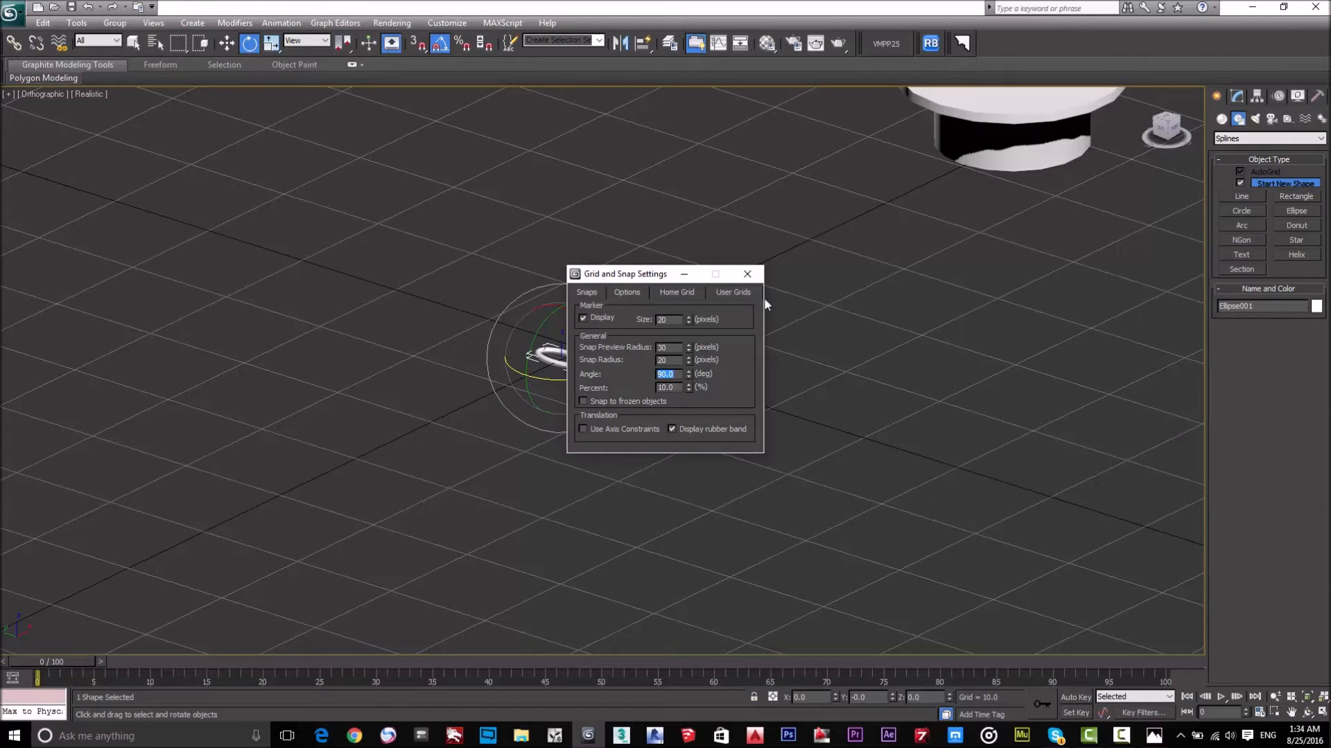
{"action": "left_click", "coordinate": [756, 279]}
{"action": "left_click_drag", "start_coordinate": [588, 323], "coordinate": [593, 326]}
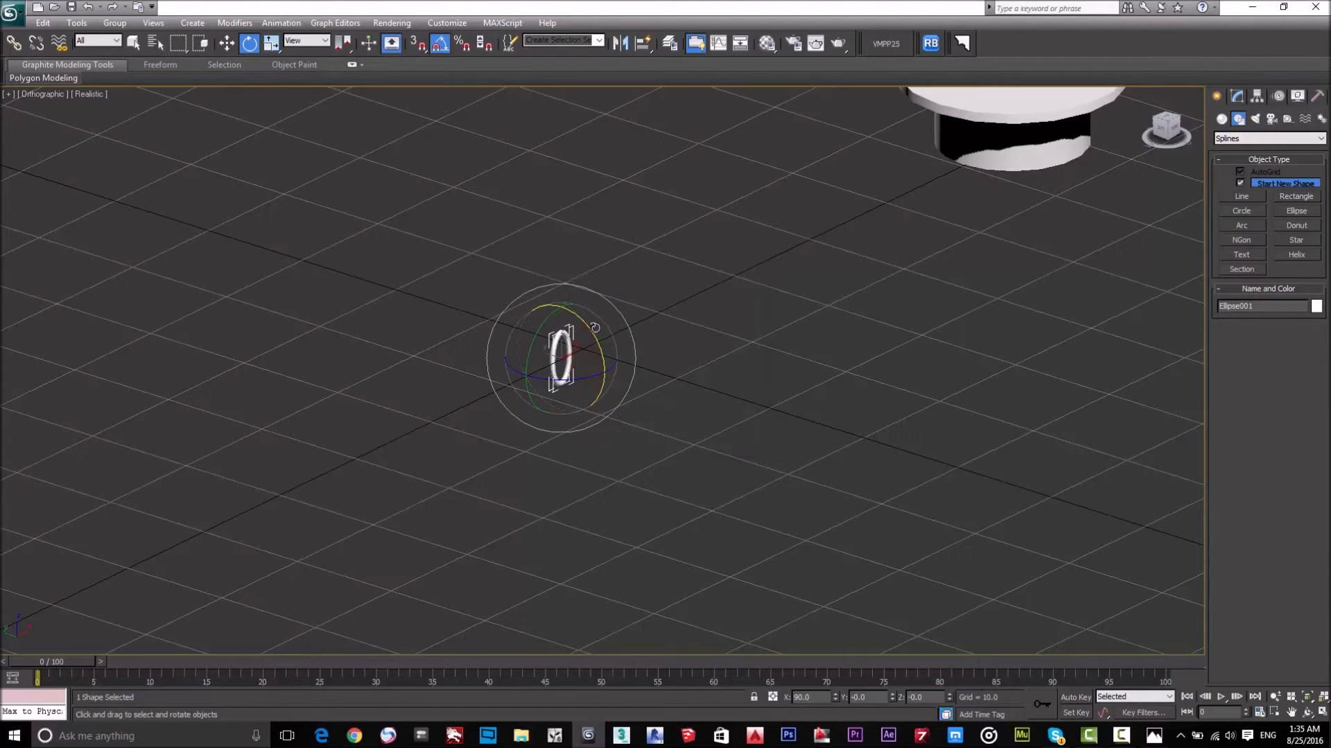
{"action": "mouse_move", "coordinate": [746, 368]}
{"action": "middle_mouse_down", "text": "alt"}
{"action": "mouse_move", "coordinate": [716, 401]}
{"action": "mouse_move", "coordinate": [769, 386]}
{"action": "mouse_move", "coordinate": [746, 378]}
{"action": "middle_mouse_up", "text": "alt"}
Copy the upright link once upward along Z so that its lower end overlaps the original's upper end
{"action": "key", "text": "w"}
{"action": "left_click", "coordinate": [667, 375]}
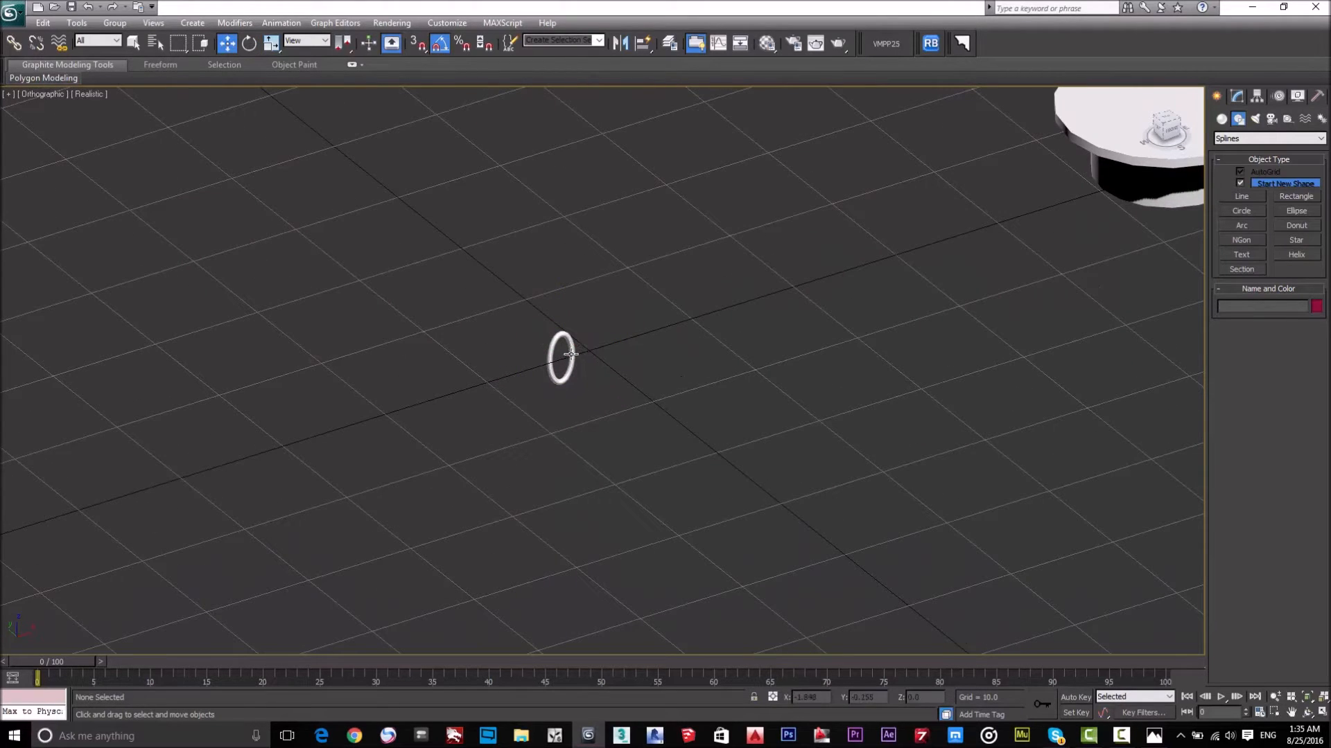
{"action": "left_click", "coordinate": [576, 354]}
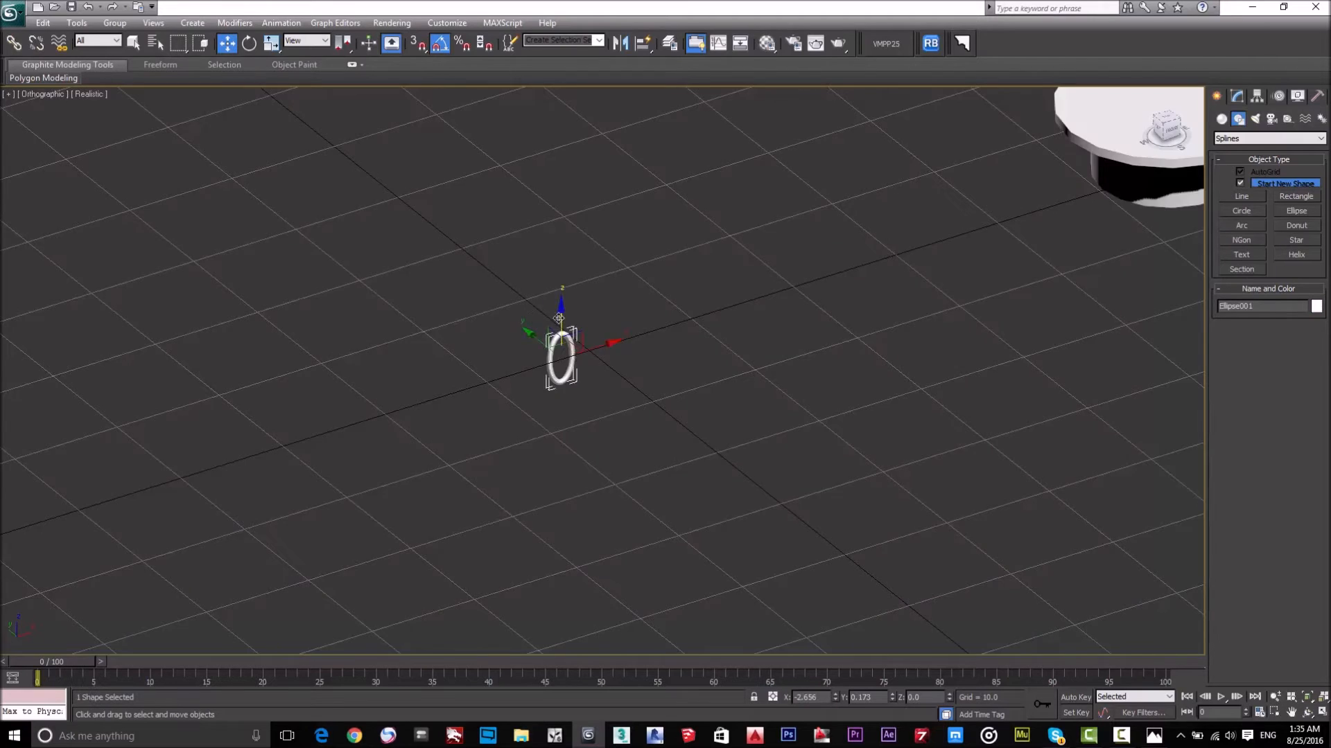
{"action": "scroll", "coordinate": [560, 314], "scroll_direction": "up", "scroll_amount": 3}
{"action": "left_click_drag", "start_coordinate": [525, 305], "coordinate": [539, 212], "text": "shift"}
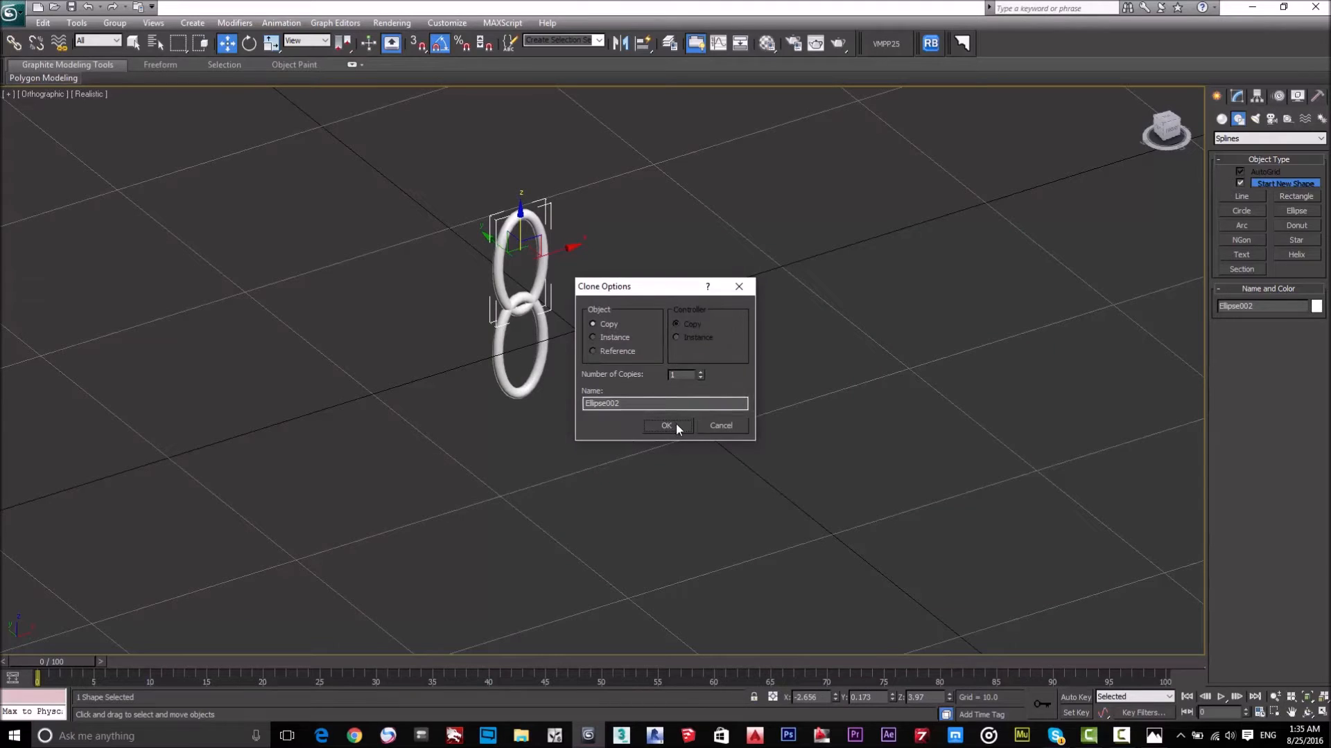
{"action": "left_click", "coordinate": [676, 422]}
Rotate the upper link 90 degrees about Z and raise it to about Z 4.137 so the two links interlock
{"action": "key", "text": "e"}
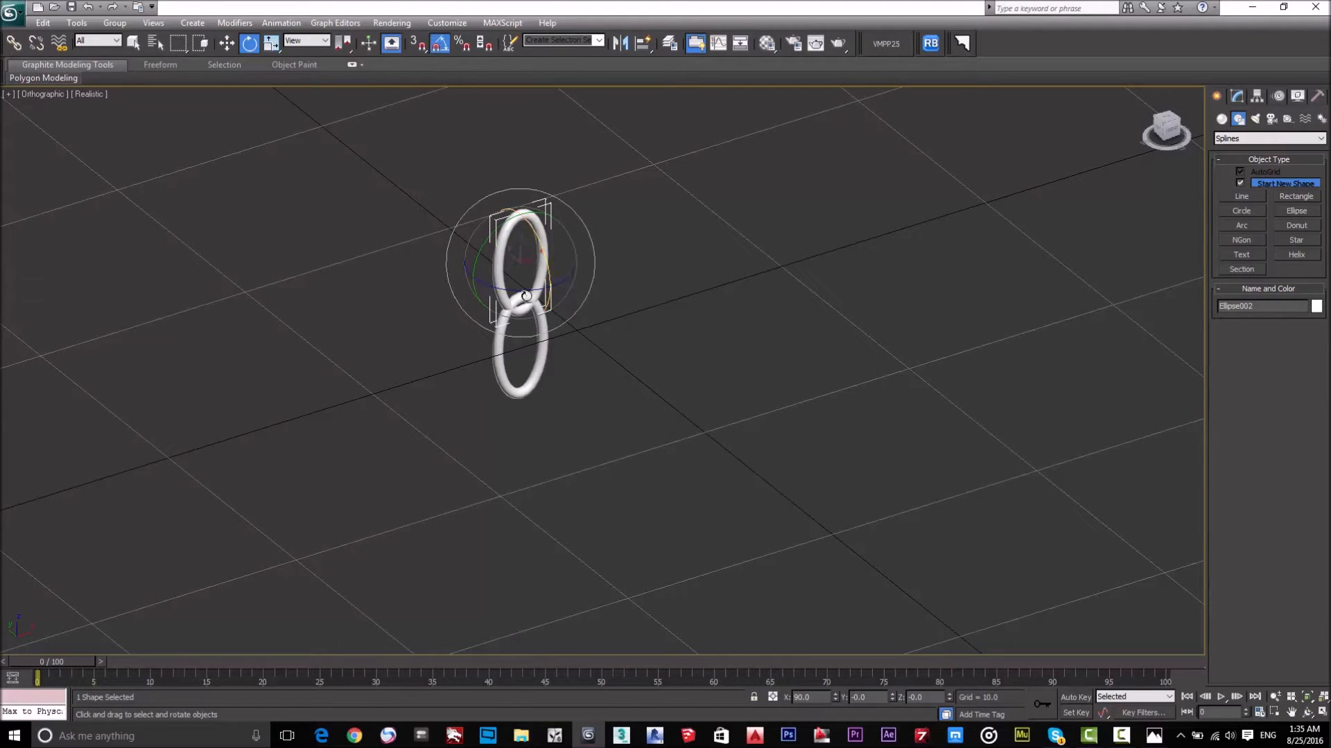
{"action": "left_click_drag", "start_coordinate": [527, 289], "coordinate": [519, 288]}
{"action": "middle_click_drag", "start_coordinate": [643, 396], "coordinate": [651, 462], "text": "alt"}
{"action": "scroll", "coordinate": [598, 335], "scroll_direction": "up", "scroll_amount": 4}
{"action": "key", "text": "w"}
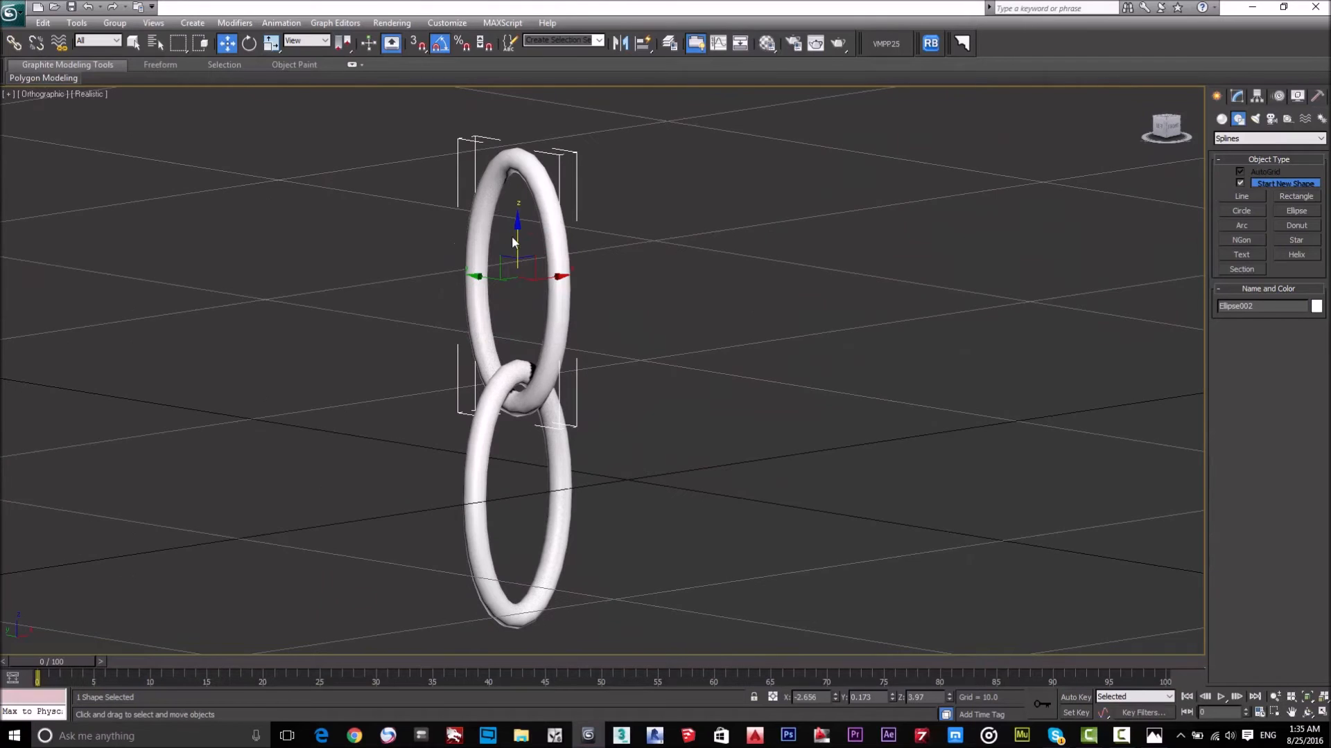
{"action": "left_click_drag", "start_coordinate": [517, 233], "coordinate": [518, 226]}
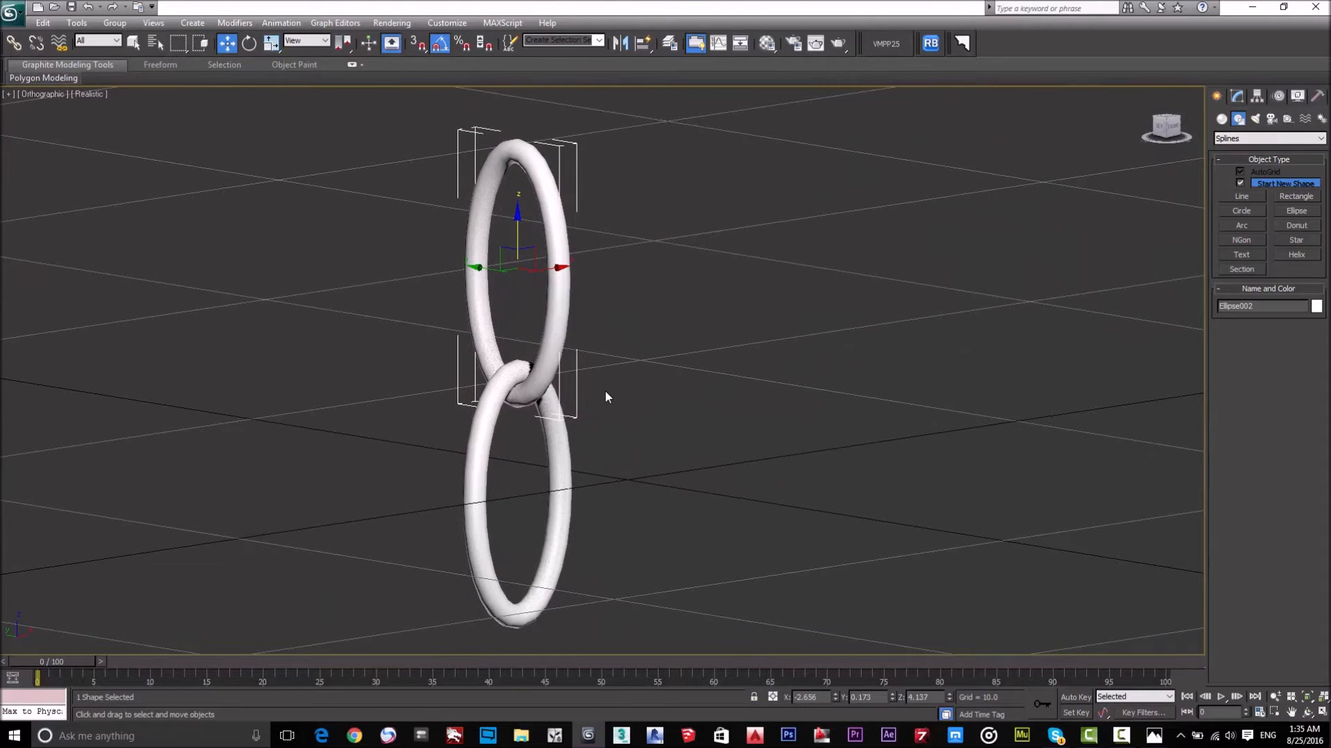
Select both interlocked links and copy them four times upward along Z to form a ten-link chain, then deselect
{"action": "scroll", "coordinate": [610, 395], "scroll_direction": "down", "scroll_amount": 3}
{"action": "left_click_drag", "start_coordinate": [625, 265], "coordinate": [475, 630]}
{"action": "left_click_drag", "start_coordinate": [574, 321], "coordinate": [588, 170], "text": "shift"}
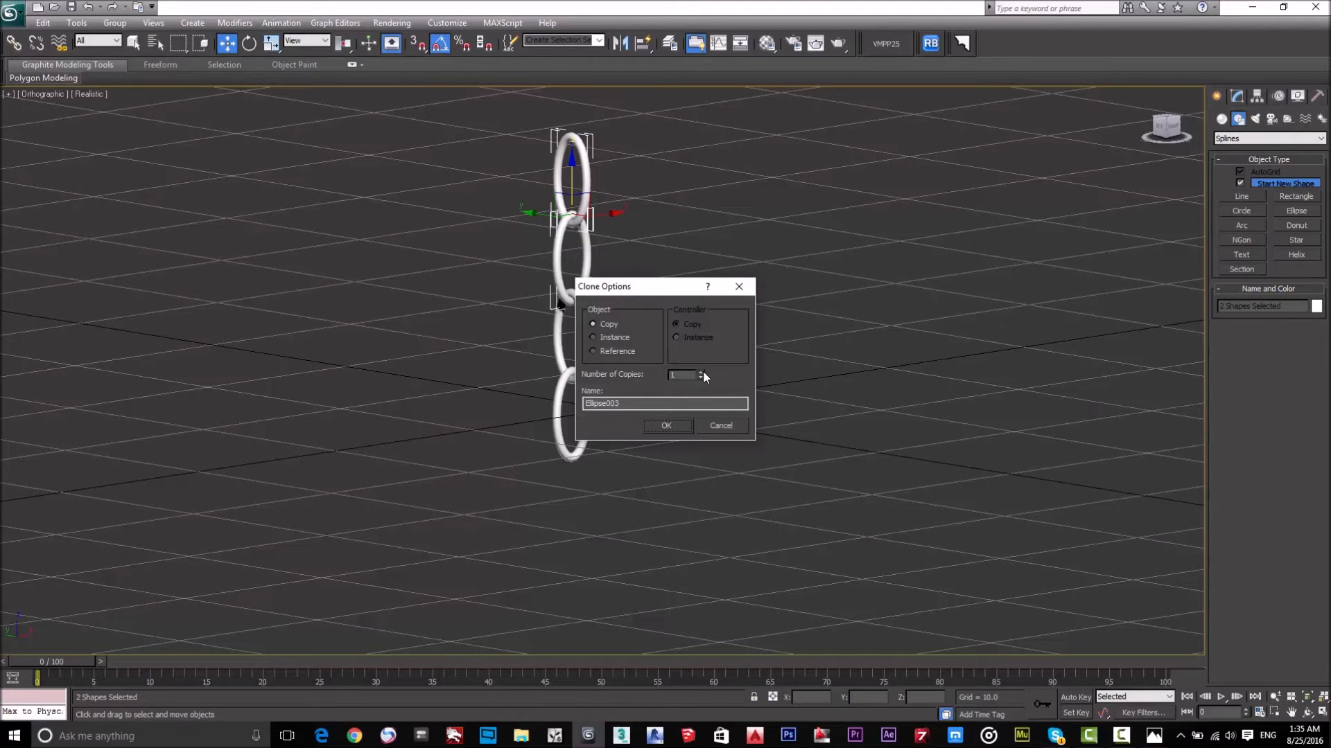
{"action": "left_click", "coordinate": [666, 426]}
{"action": "scroll", "coordinate": [655, 513], "scroll_direction": "down", "scroll_amount": 5}
{"action": "scroll", "coordinate": [654, 532], "scroll_direction": "down", "scroll_amount": 4}
{"action": "scroll", "coordinate": [655, 528], "scroll_direction": "up", "scroll_amount": 4}
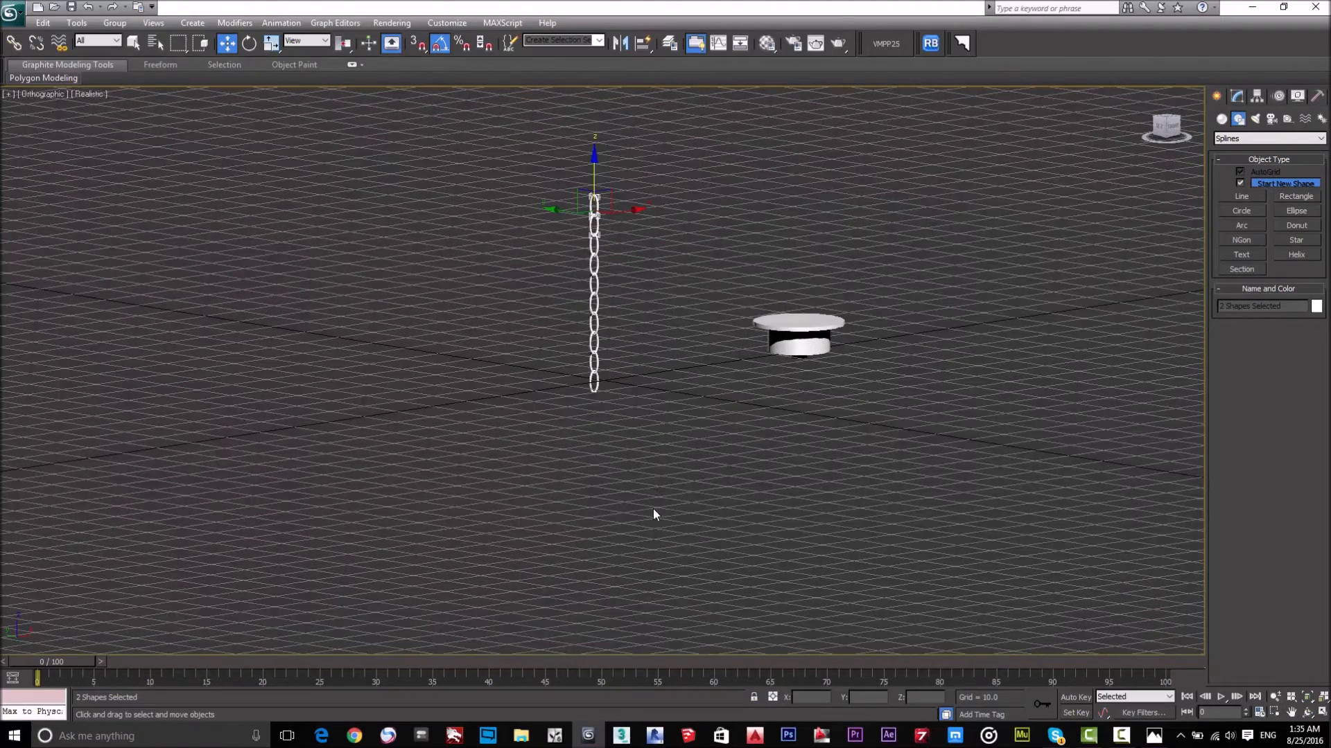
{"action": "middle_click_drag", "start_coordinate": [624, 376], "coordinate": [626, 420]}
{"action": "left_click", "coordinate": [651, 147]}
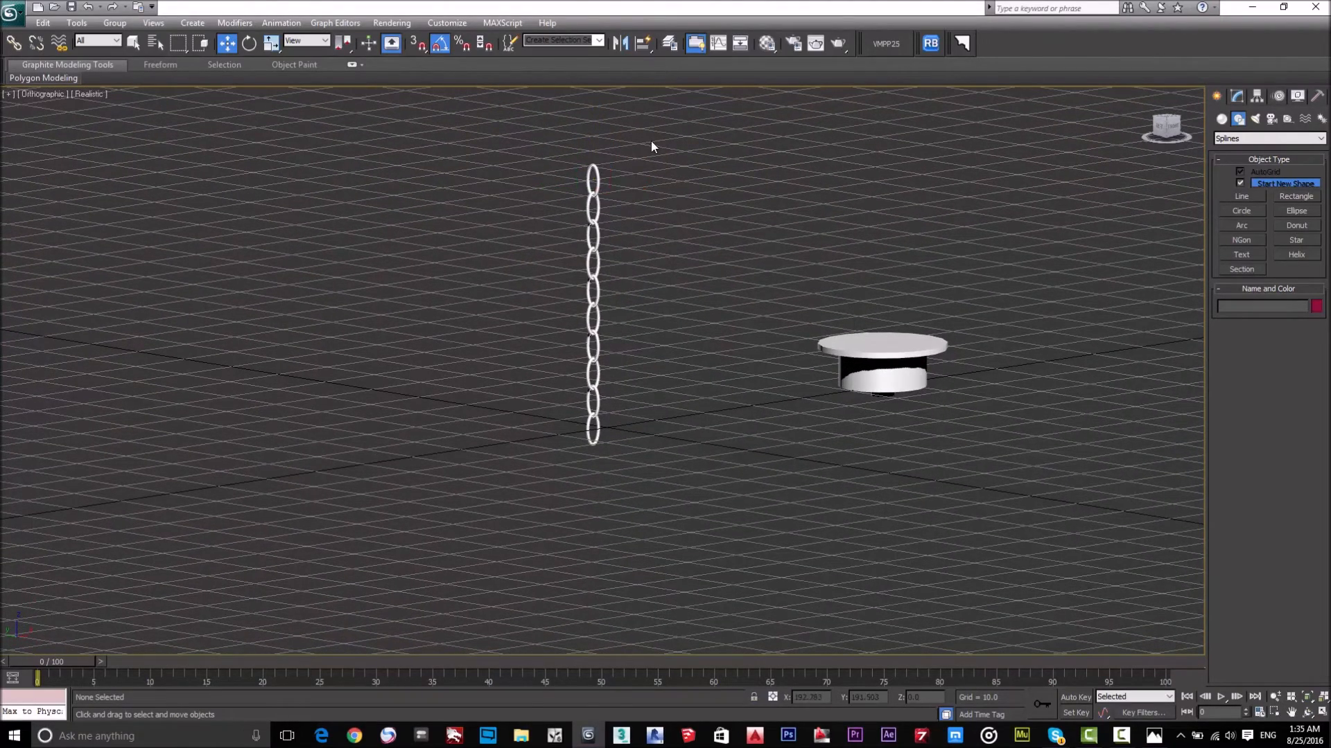
{"action": "left_click_drag", "start_coordinate": [573, 468], "coordinate": [574, 467]}
{"action": "left_click", "coordinate": [719, 483]}
Study the chain's ends in reference picture aa.png and draw a circle of radius about 1.51 near the origin in the Top view
{"action": "left_click", "coordinate": [1153, 737]}
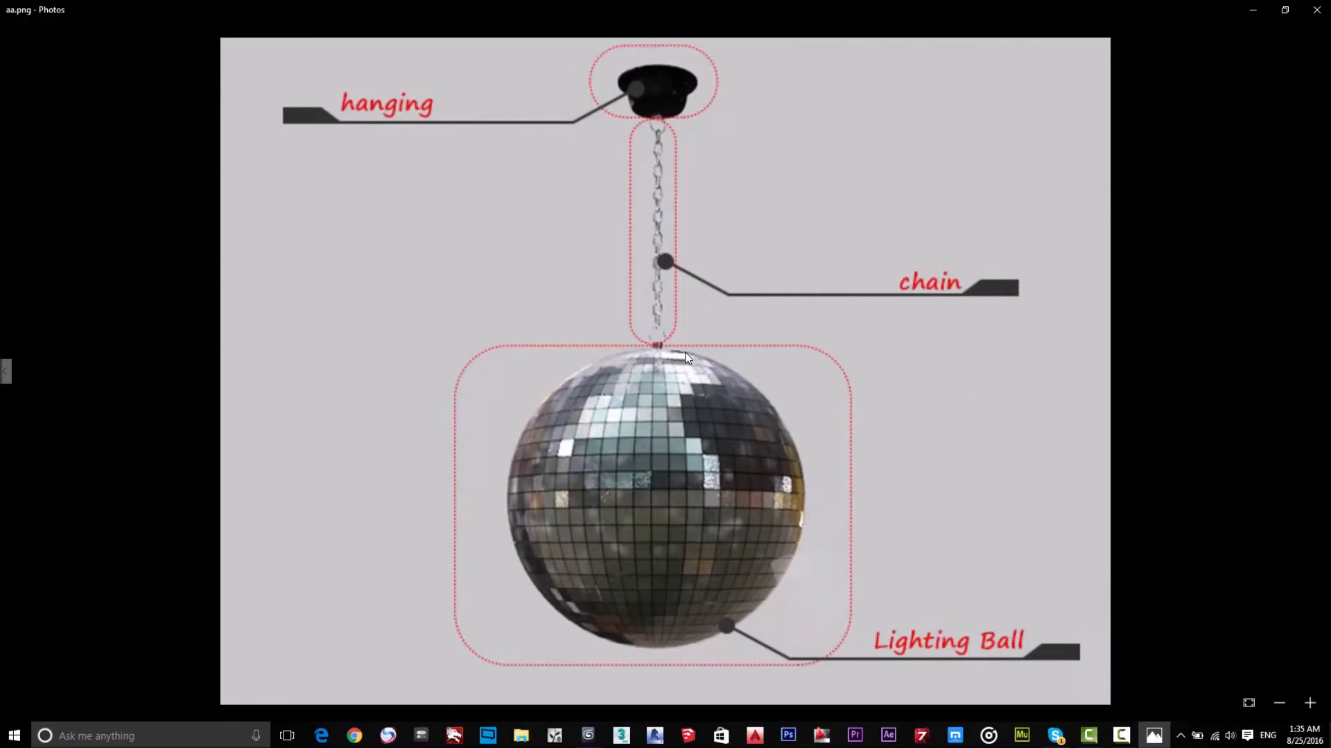
{"action": "scroll", "coordinate": [685, 352], "scroll_direction": "down", "scroll_amount": 3}
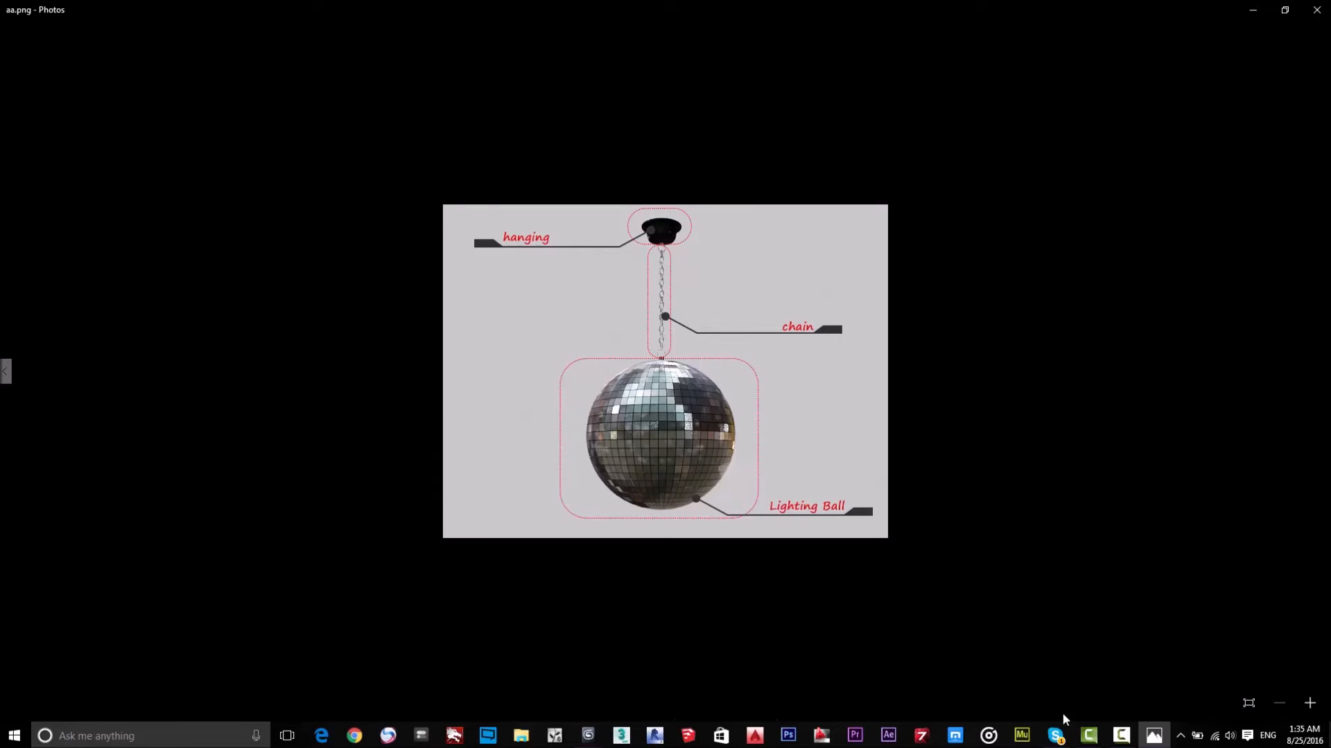
{"action": "left_click", "coordinate": [1154, 739]}
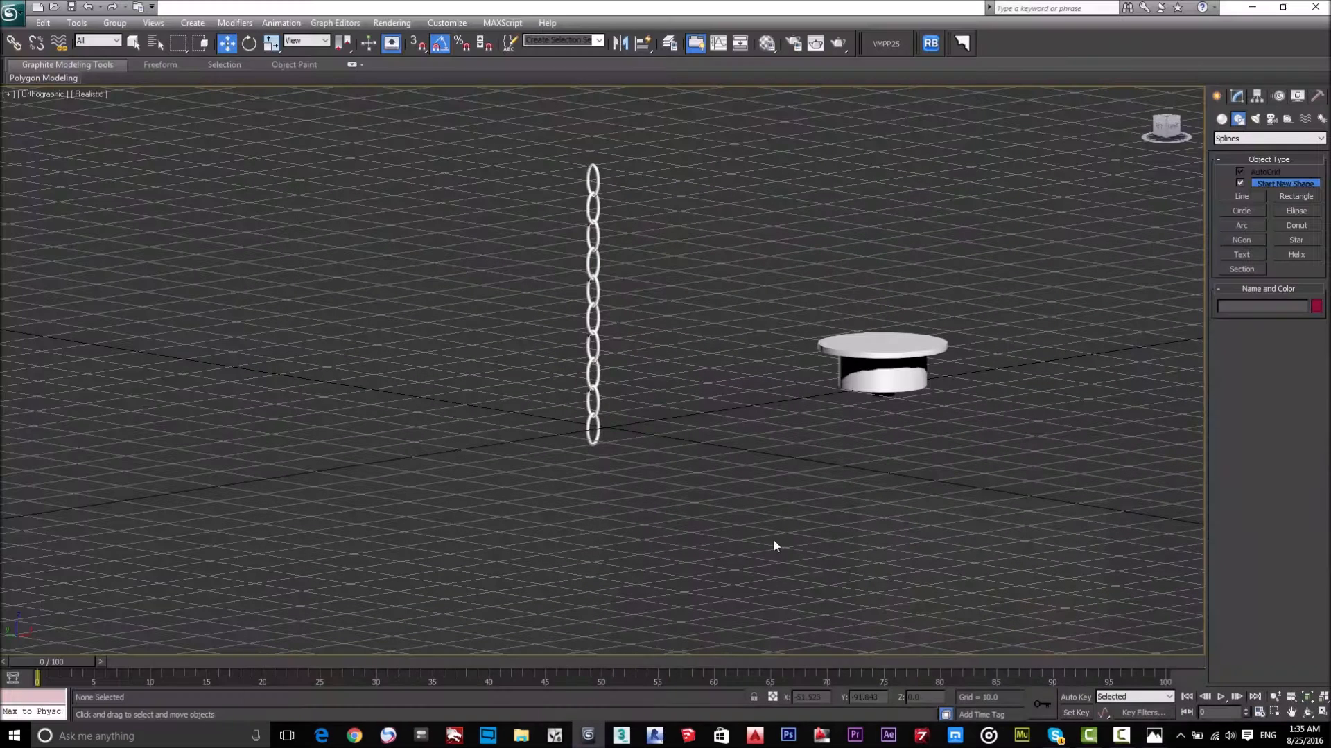
{"action": "key", "text": "t"}
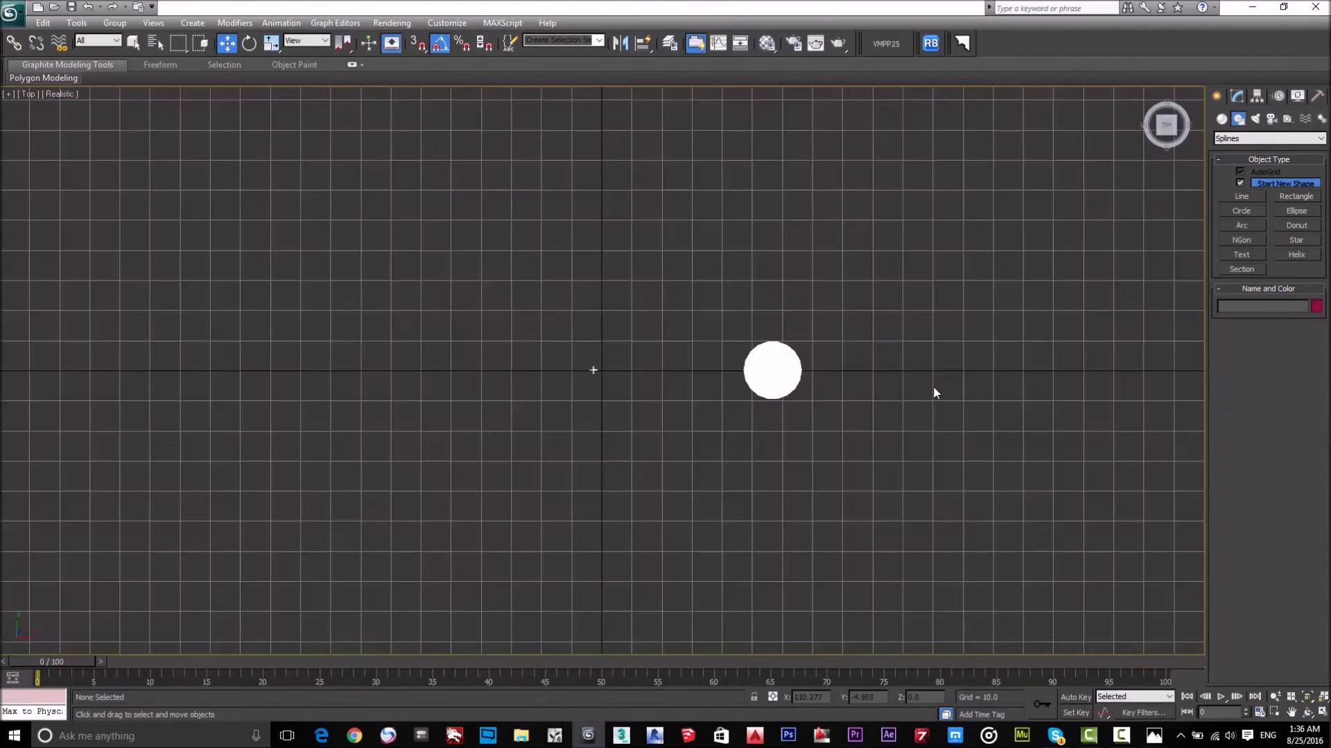
{"action": "key", "text": "z"}
{"action": "middle_click_drag", "start_coordinate": [443, 409], "coordinate": [775, 397]}
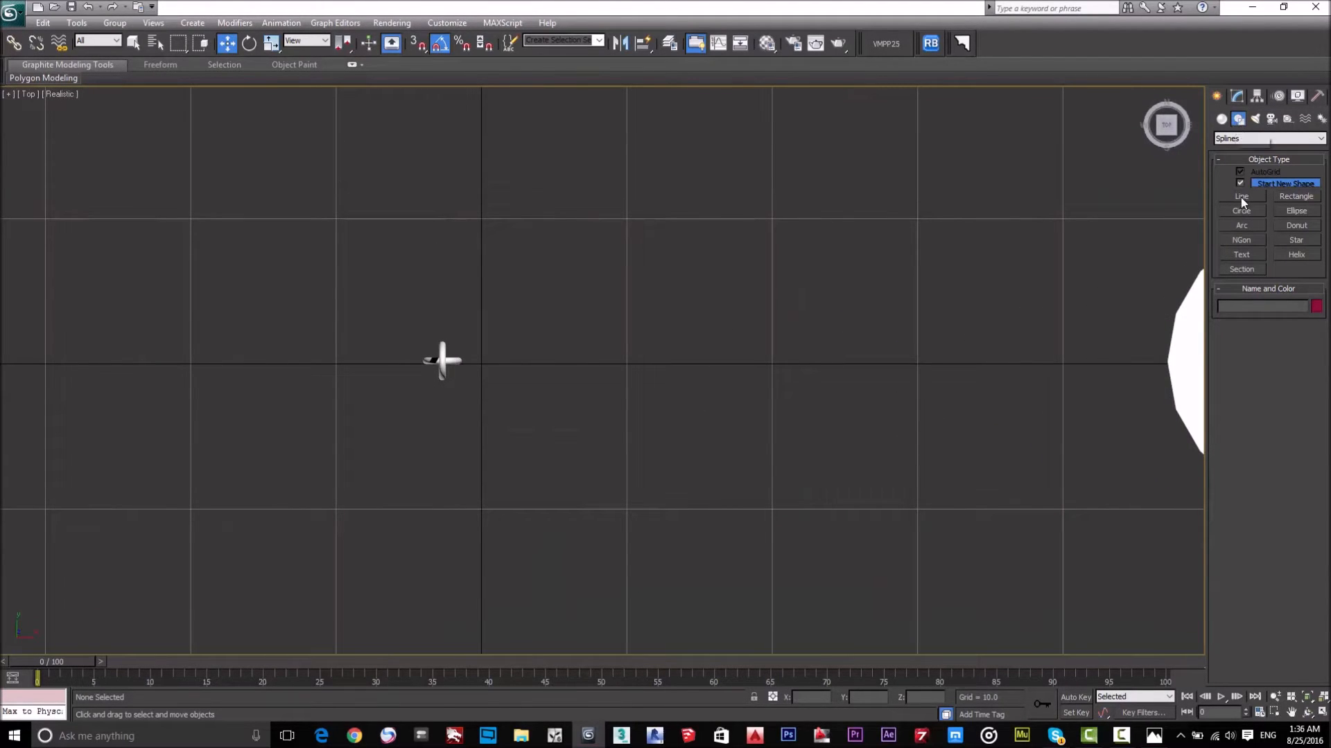
{"action": "left_click", "coordinate": [1253, 209]}
{"action": "left_click_drag", "start_coordinate": [484, 365], "coordinate": [503, 367]}
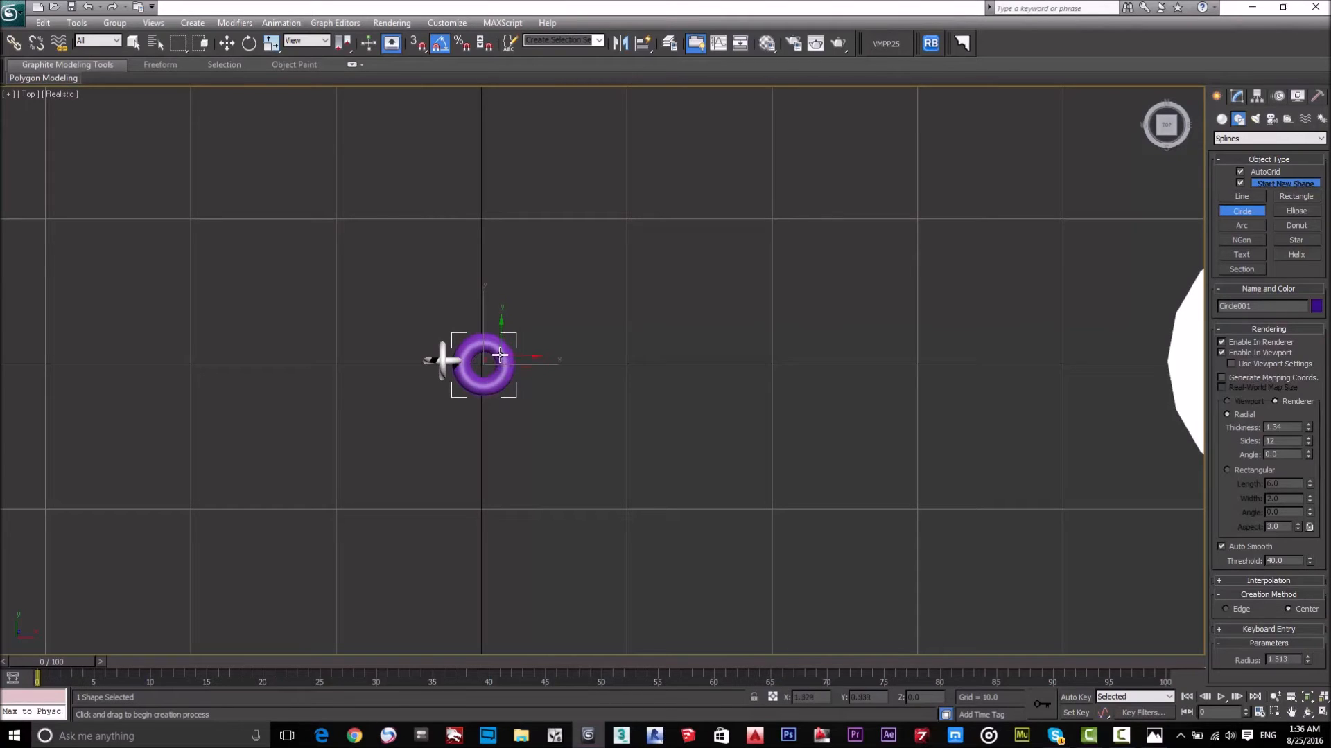
{"action": "key", "text": "w"}
Reduce the circle's rendered thickness to 0.697 and set its object colour to white
{"action": "middle_click_drag", "start_coordinate": [501, 356], "coordinate": [522, 294], "text": "alt"}
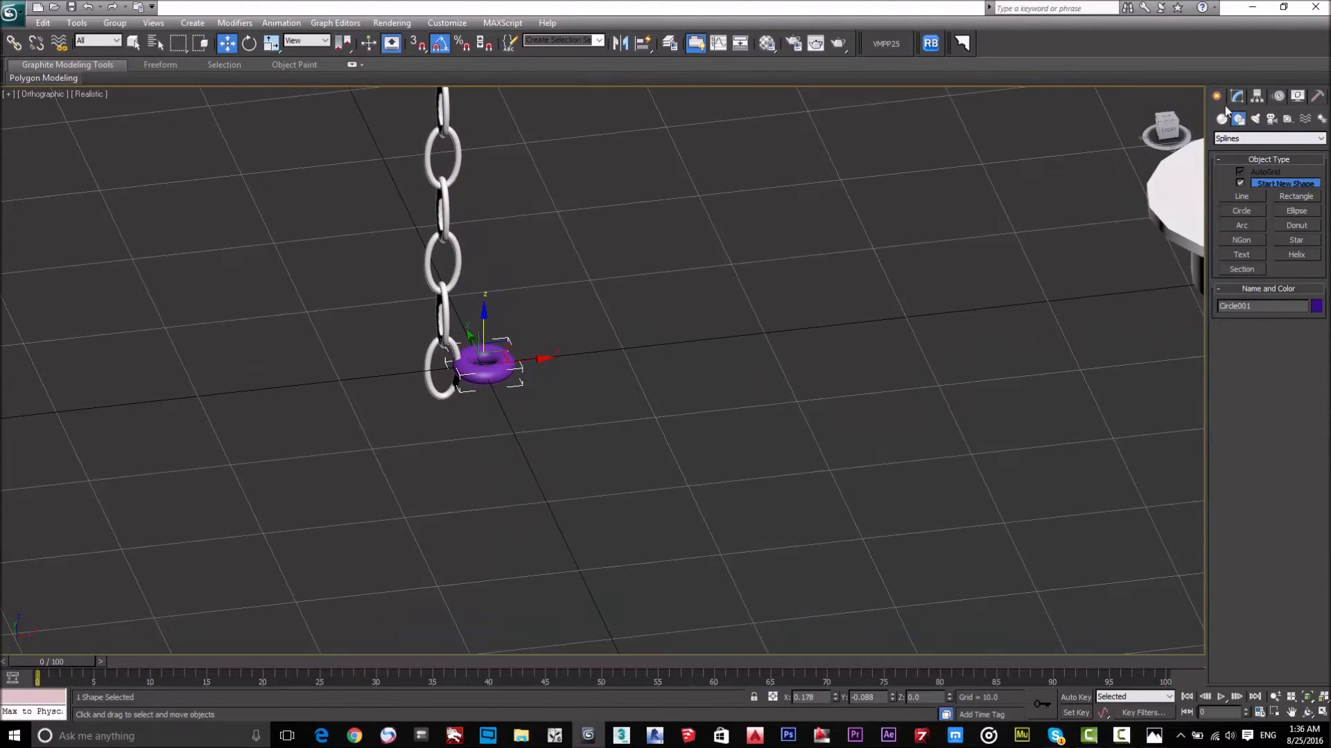
{"action": "left_click", "coordinate": [1242, 100]}
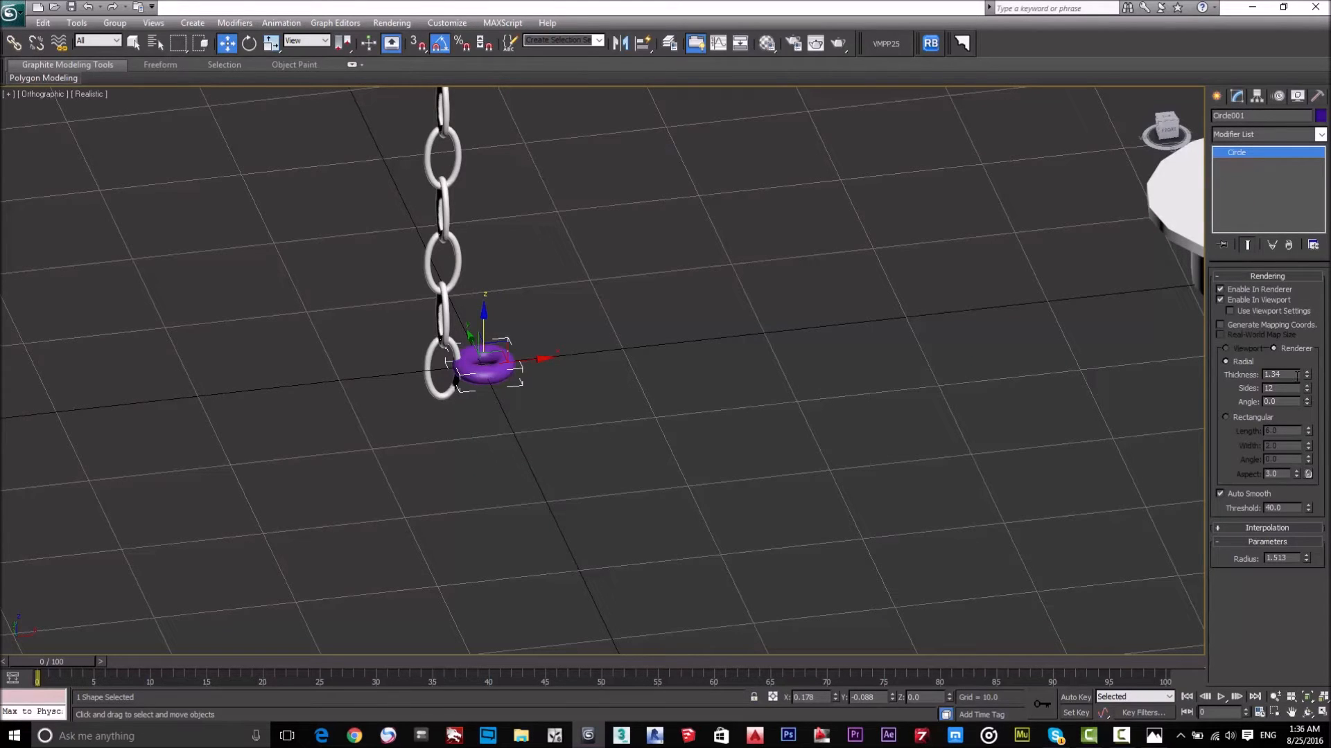
{"action": "left_click_drag", "start_coordinate": [1306, 374], "coordinate": [1323, 402]}
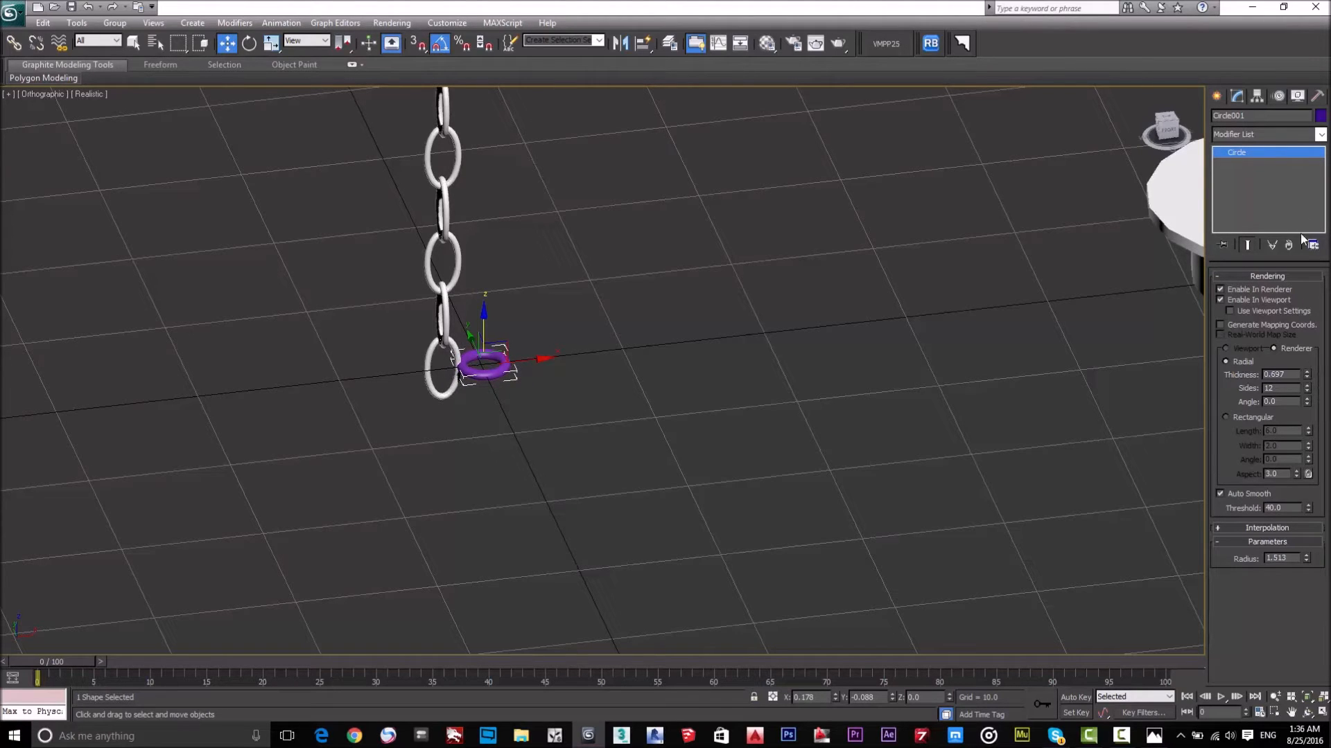
{"action": "left_click", "coordinate": [1320, 115]}
{"action": "left_click", "coordinate": [788, 397]}
{"action": "left_click", "coordinate": [736, 443]}
Rotate the ring 90 degrees about X so it stands upright beside the lowest chain link
{"action": "key", "text": "e"}
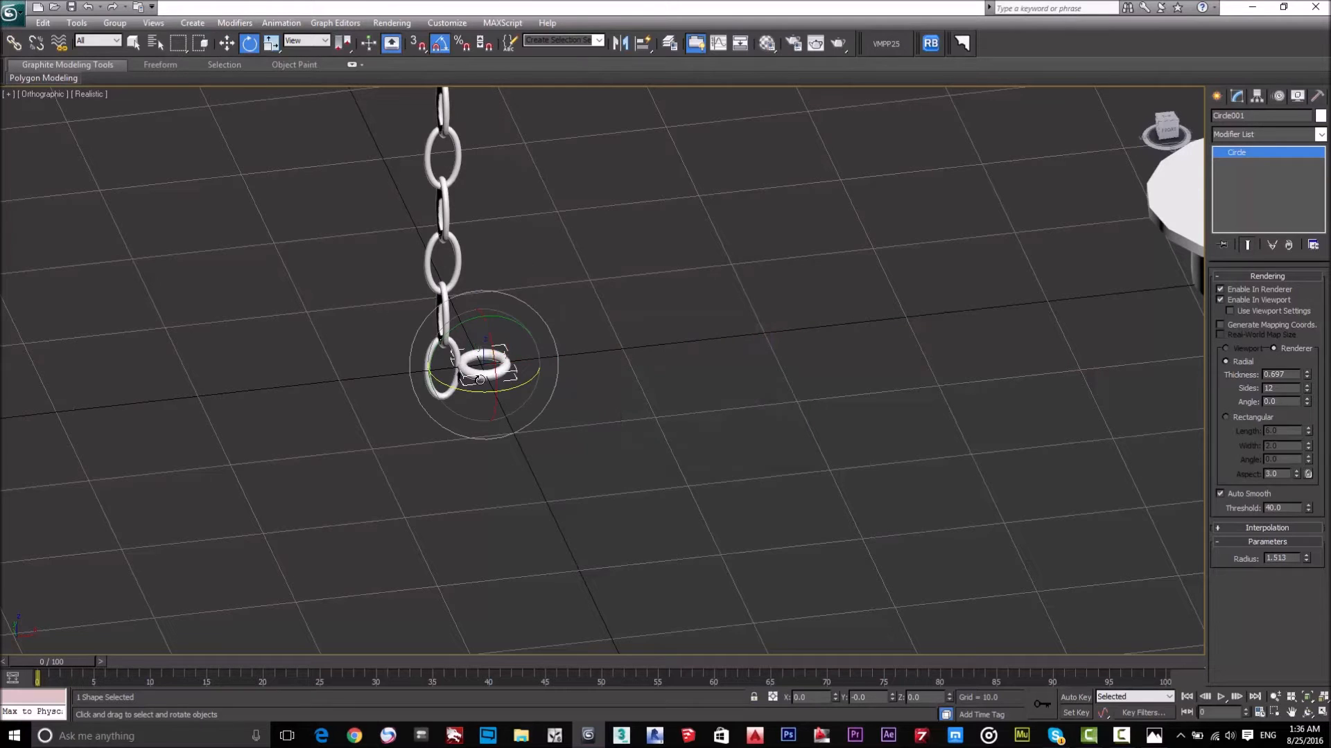
{"action": "left_click_drag", "start_coordinate": [490, 341], "coordinate": [495, 355]}
{"action": "mouse_move", "coordinate": [490, 451]}
{"action": "middle_mouse_down", "text": "alt"}
{"action": "mouse_move", "coordinate": [528, 485]}
{"action": "mouse_move", "coordinate": [501, 456]}
{"action": "middle_mouse_up", "text": "alt"}
{"action": "key", "text": "w"}
{"action": "scroll", "coordinate": [477, 320], "scroll_direction": "up", "scroll_amount": 5}
{"action": "middle_click_drag", "start_coordinate": [477, 320], "coordinate": [978, 256]}
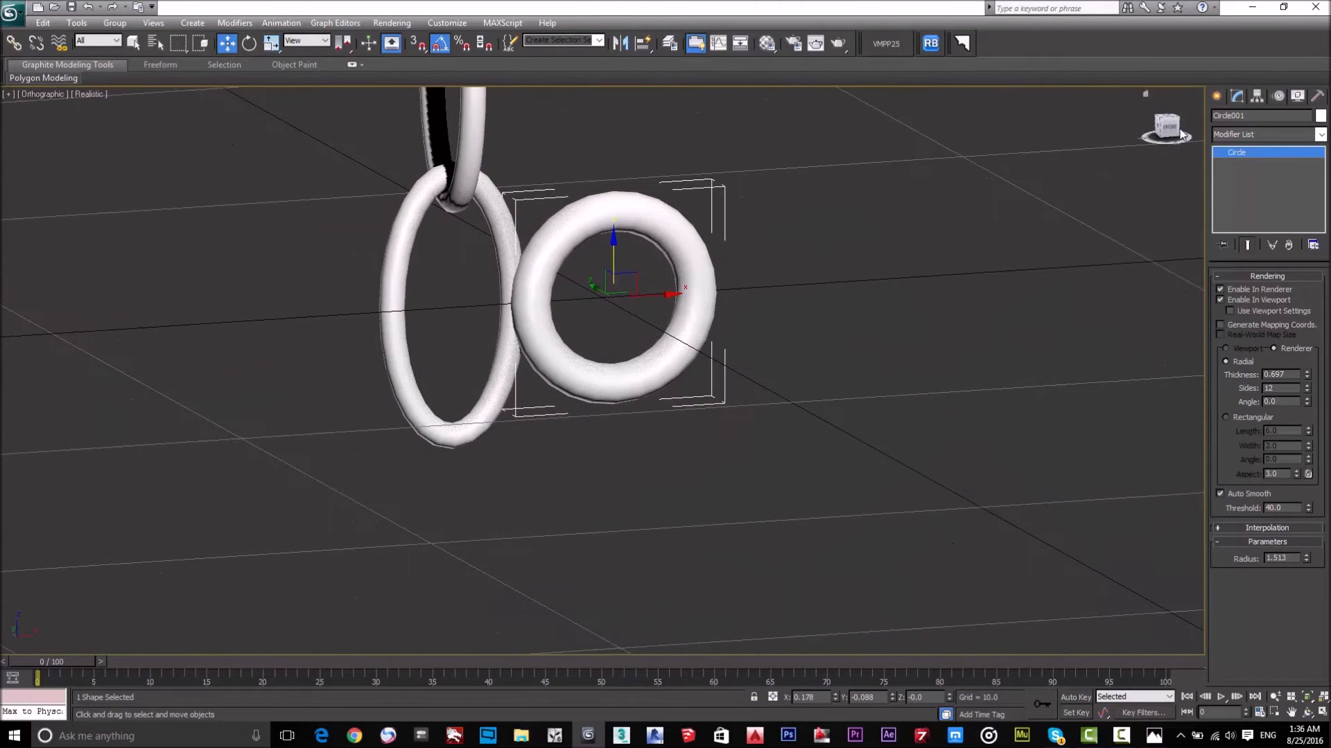
Move the ring to about X -2.56, Z -3.08 at the lowest link's lower end and reduce its rendered thickness to 0.447
{"action": "key", "text": "f"}
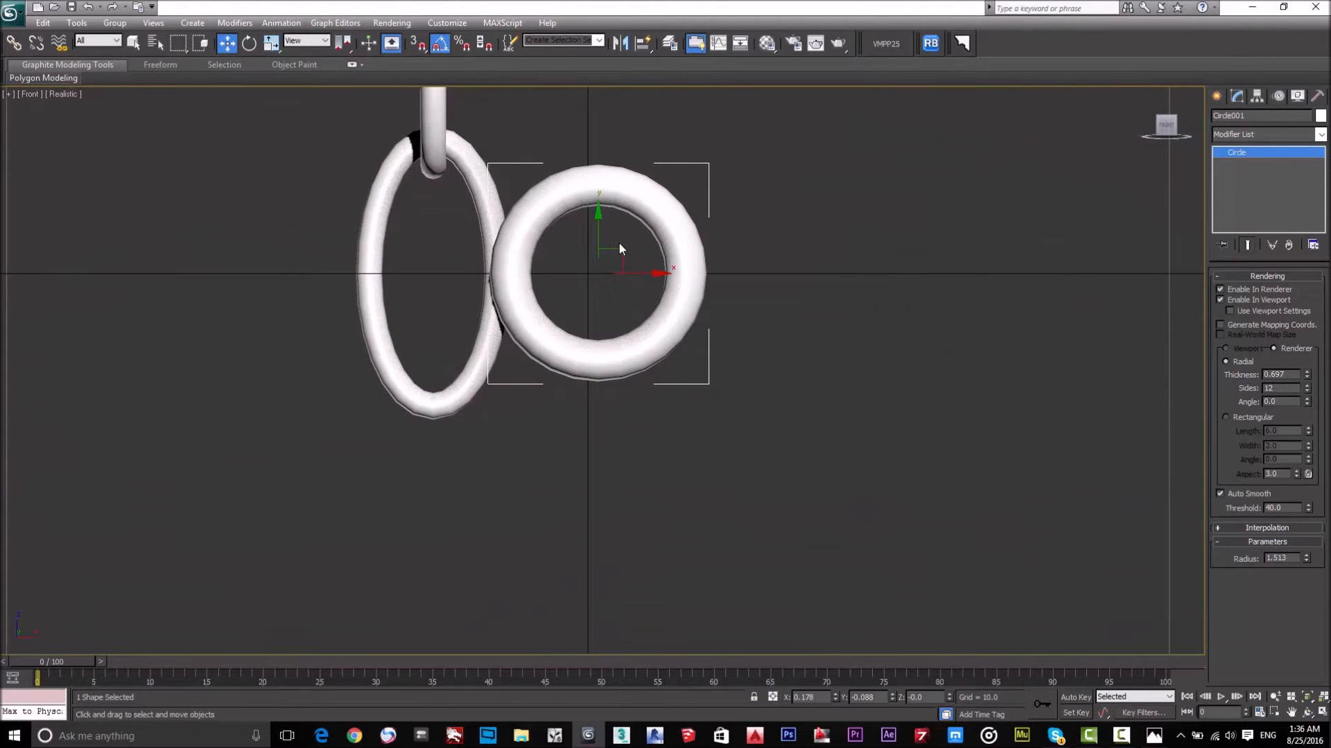
{"action": "left_click_drag", "start_coordinate": [619, 251], "coordinate": [461, 429]}
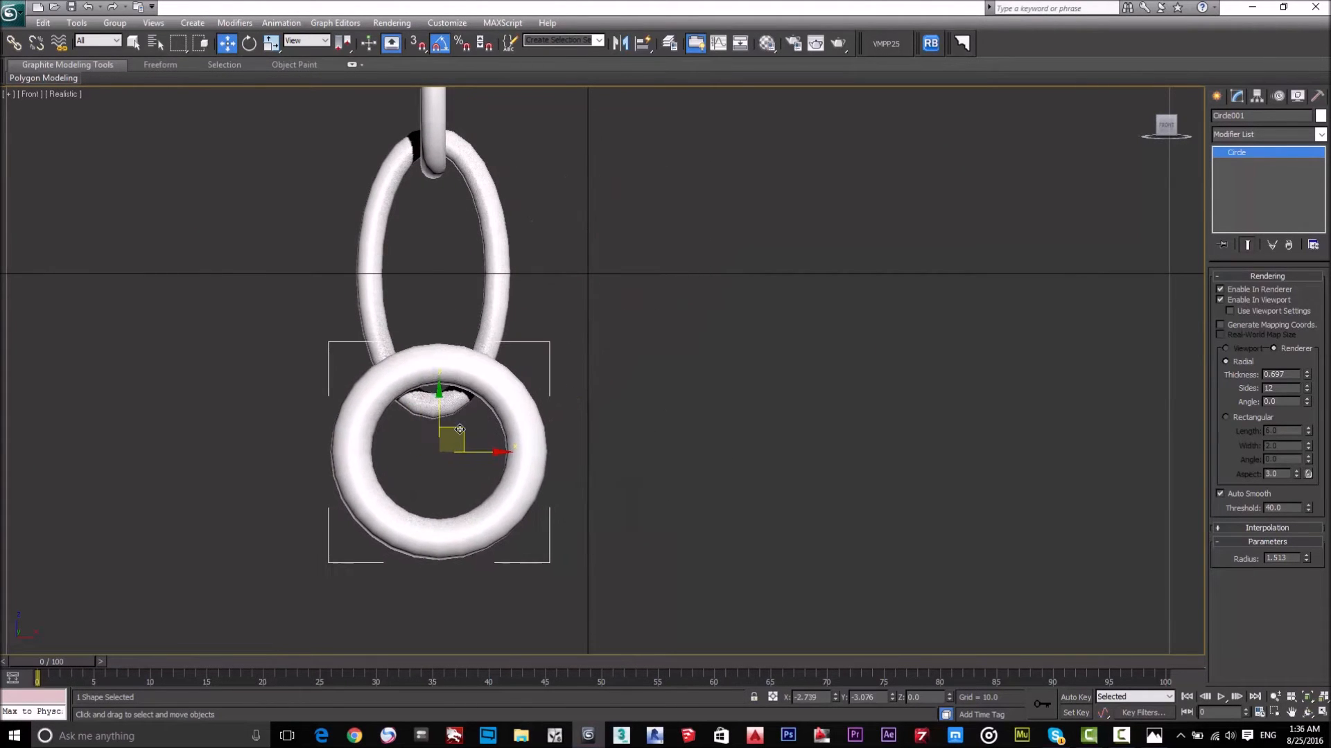
{"action": "left_click_drag", "start_coordinate": [1308, 376], "coordinate": [1320, 389]}
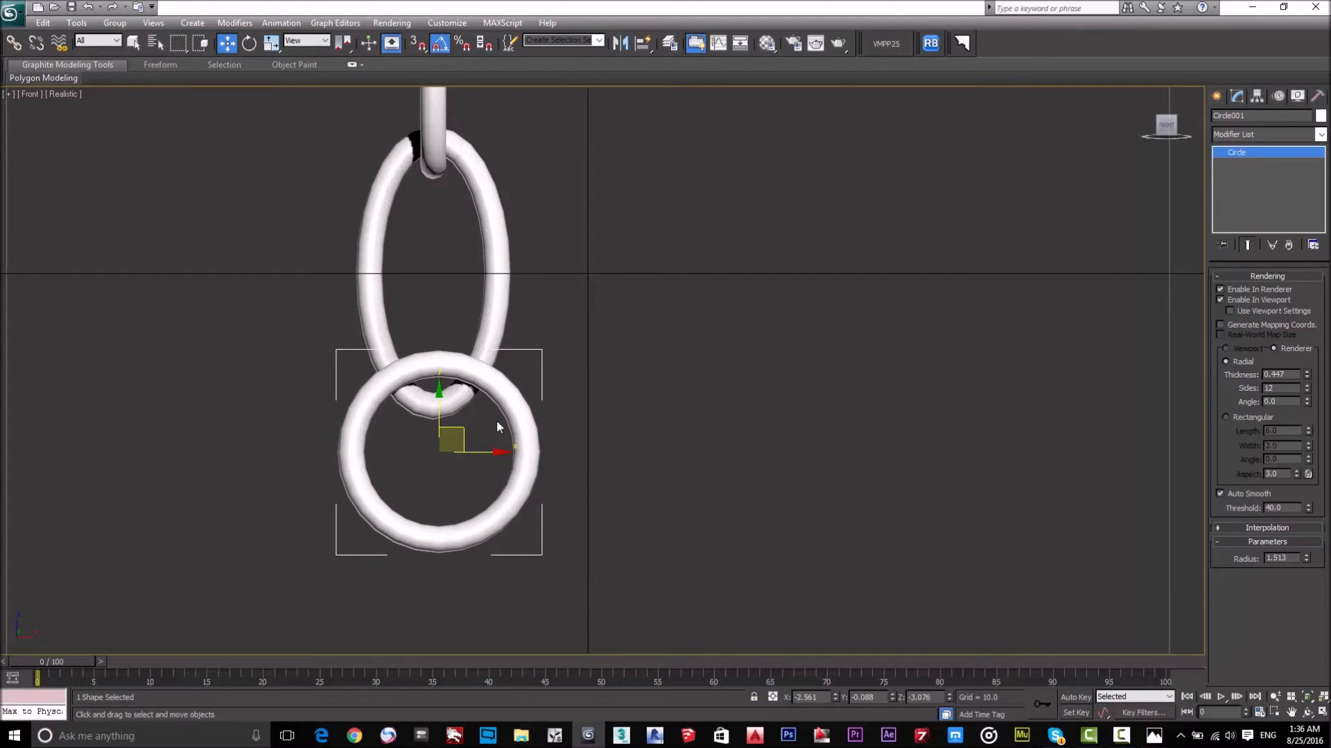
Rotate the ring 90 degrees about its vertical axis and shift it in the Left view to about Y 0.11, Z -3.46
{"action": "key", "text": "e"}
{"action": "left_click_drag", "start_coordinate": [490, 431], "coordinate": [518, 426]}
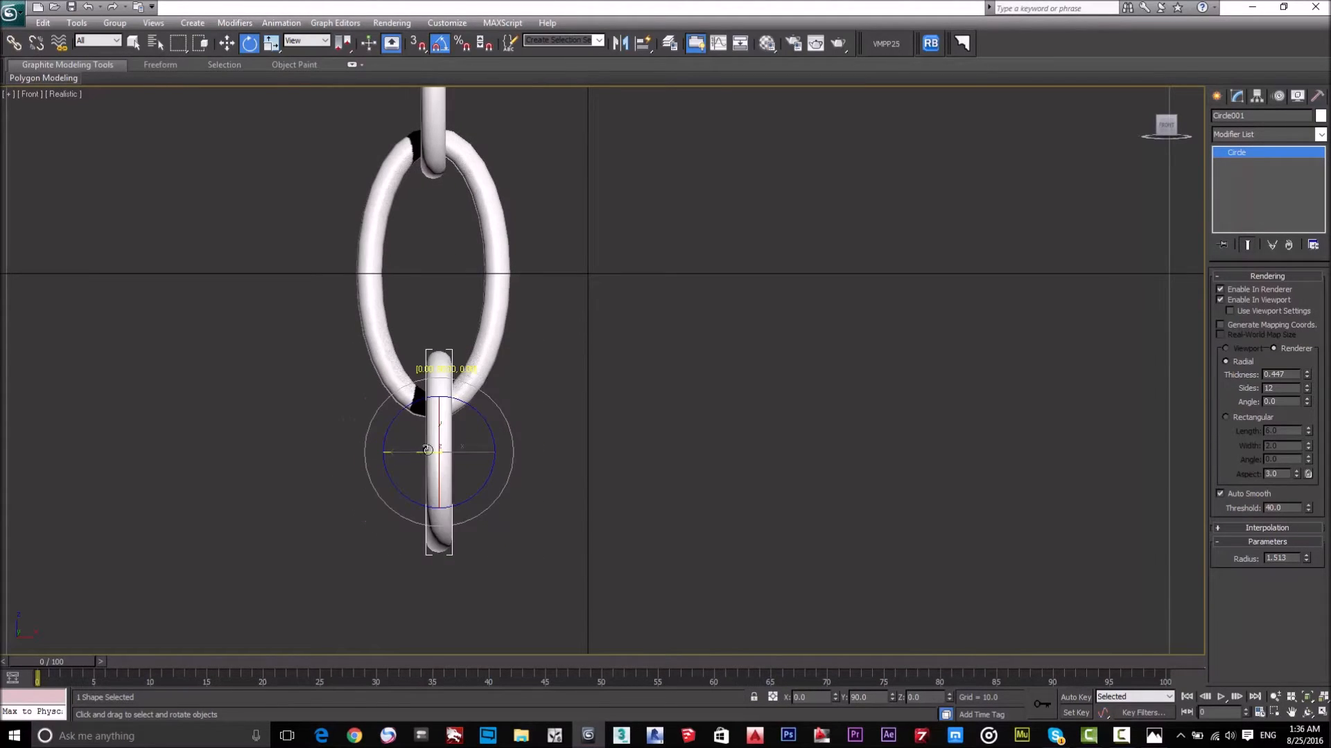
{"action": "middle_click_drag", "start_coordinate": [573, 425], "coordinate": [763, 419], "text": "alt"}
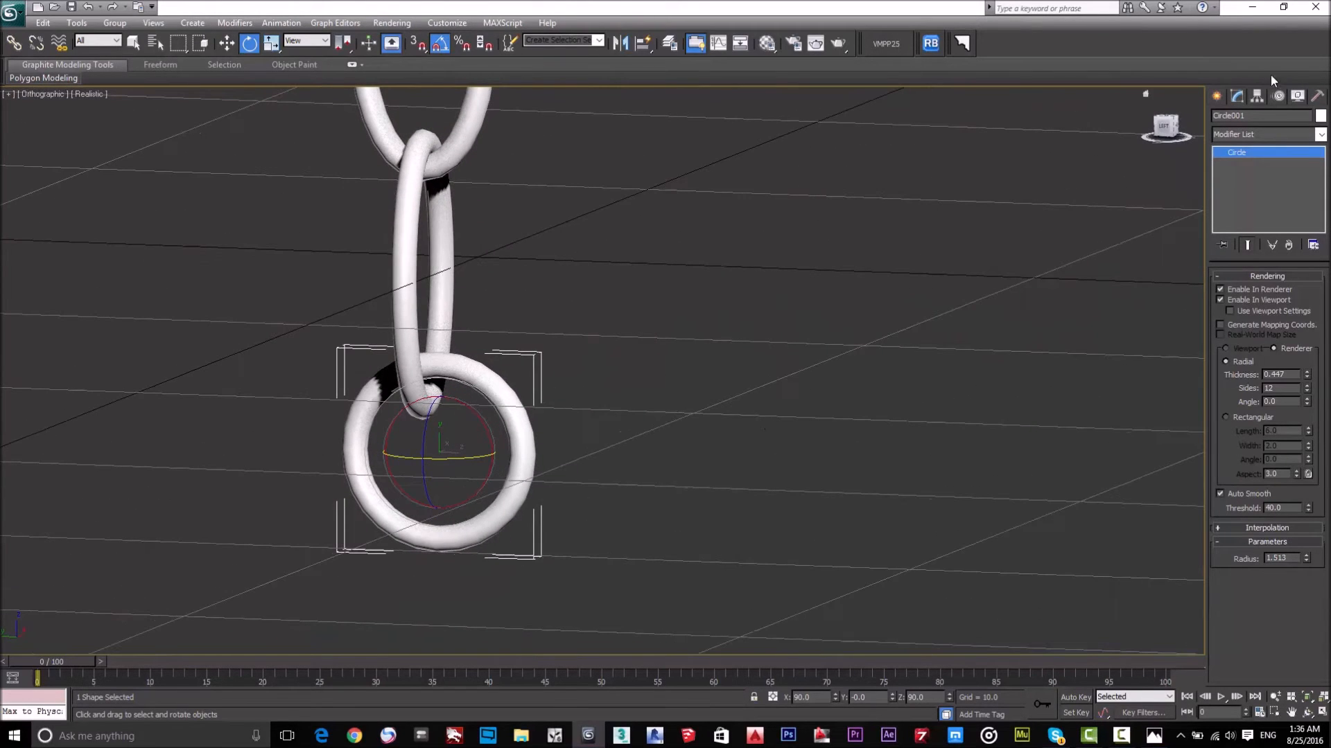
{"action": "left_click", "coordinate": [1159, 135]}
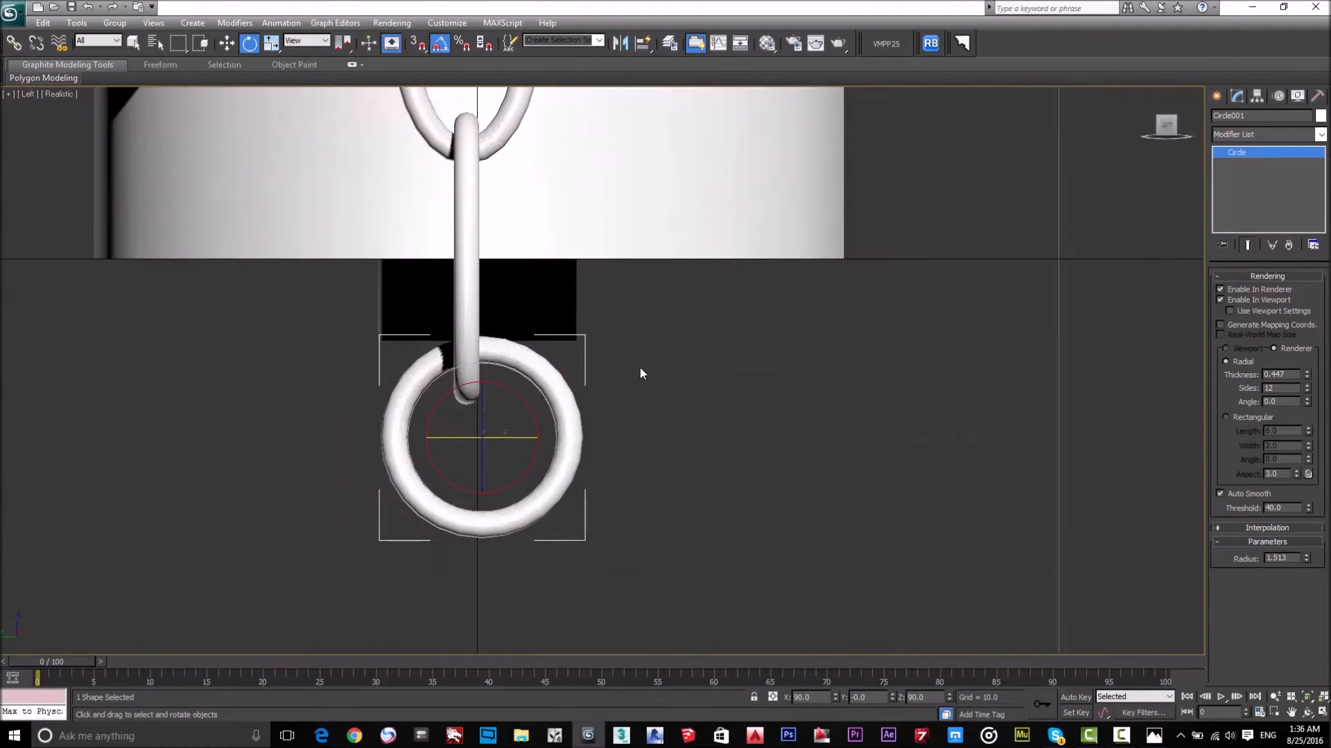
{"action": "scroll", "coordinate": [498, 416], "scroll_direction": "up", "scroll_amount": 3}
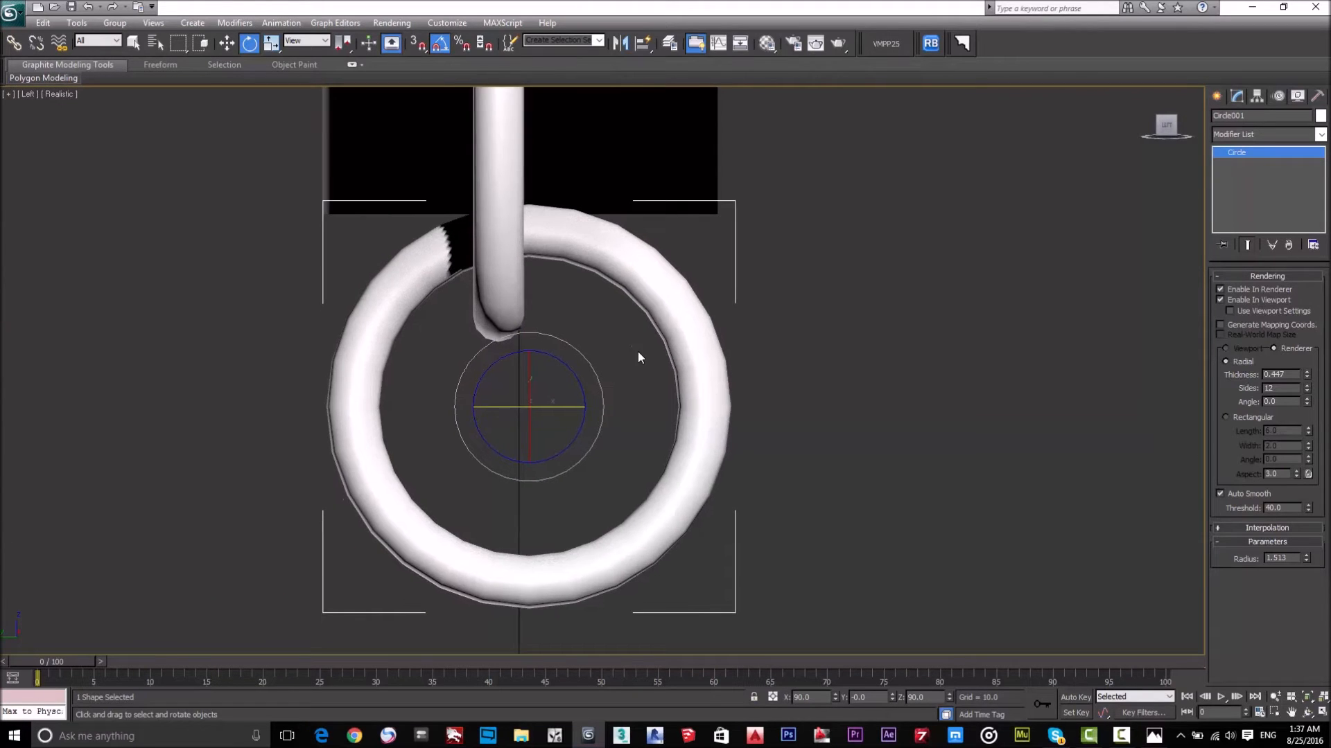
{"action": "scroll", "coordinate": [638, 352], "scroll_direction": "up", "scroll_amount": 2}
{"action": "key", "text": "w"}
{"action": "scroll", "coordinate": [635, 355], "scroll_direction": "down", "scroll_amount": 4}
{"action": "left_click_drag", "start_coordinate": [558, 377], "coordinate": [552, 403]}
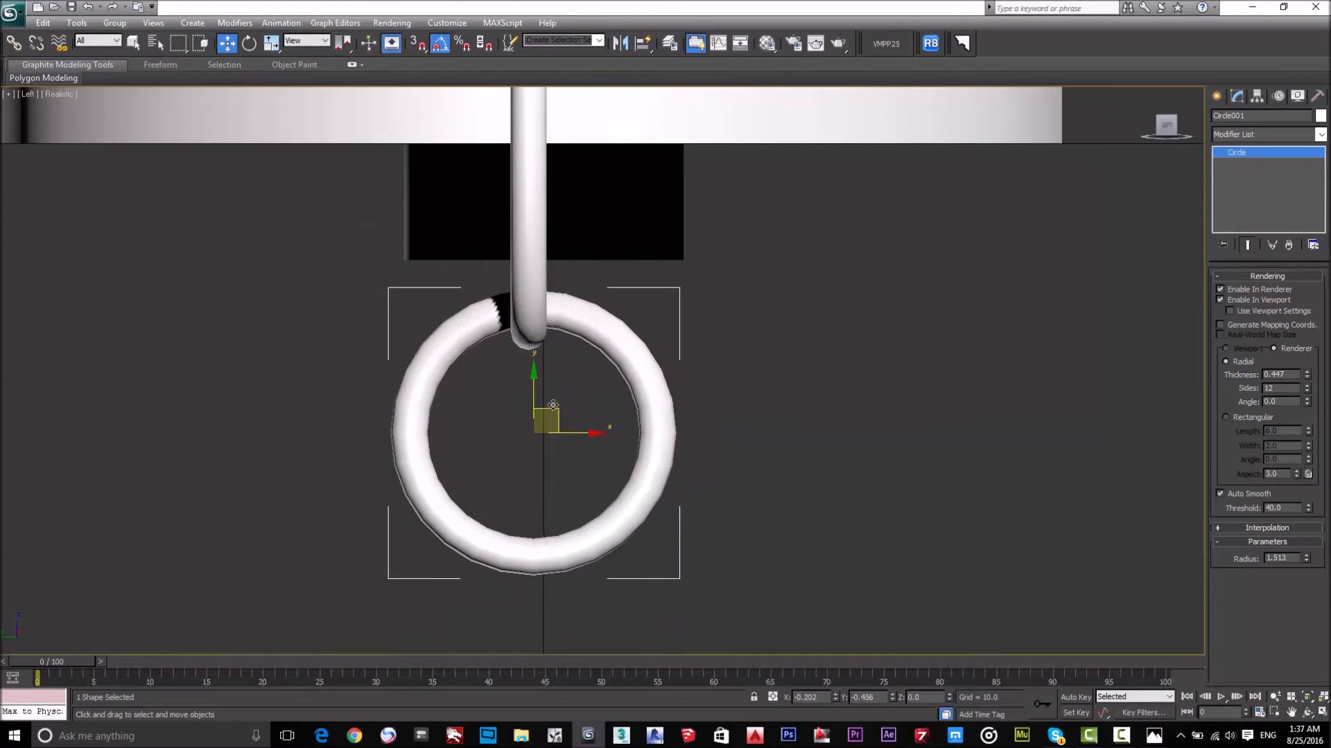
Copy the end ring once up along Z to about 40.5, above the chain's top link
{"action": "middle_click_drag", "start_coordinate": [1015, 254], "coordinate": [1012, 289], "text": "alt"}
{"action": "scroll", "coordinate": [754, 349], "scroll_direction": "down", "scroll_amount": 5}
{"action": "scroll", "coordinate": [754, 345], "scroll_direction": "down", "scroll_amount": 6}
{"action": "middle_click_drag", "start_coordinate": [674, 313], "coordinate": [742, 396]}
{"action": "scroll", "coordinate": [740, 397], "scroll_direction": "up", "scroll_amount": 2}
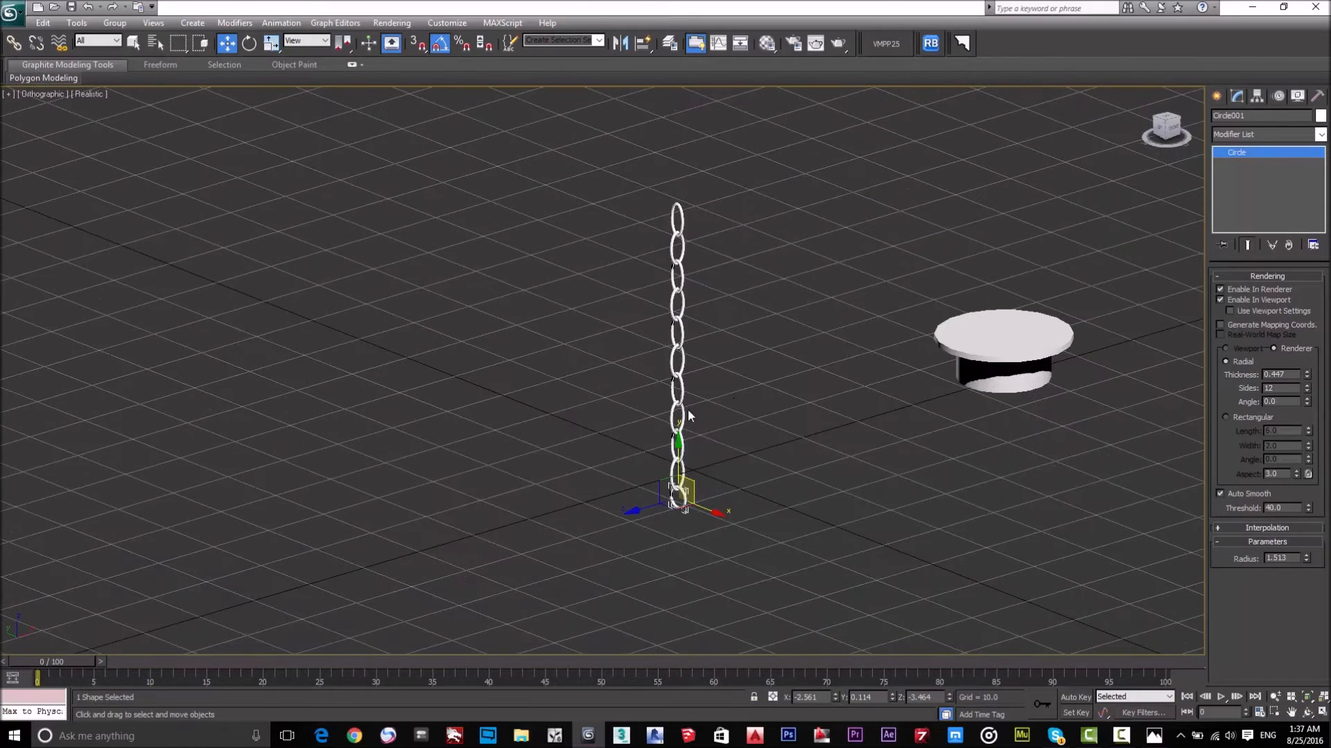
{"action": "left_click_drag", "start_coordinate": [681, 444], "coordinate": [743, 126], "text": "shift"}
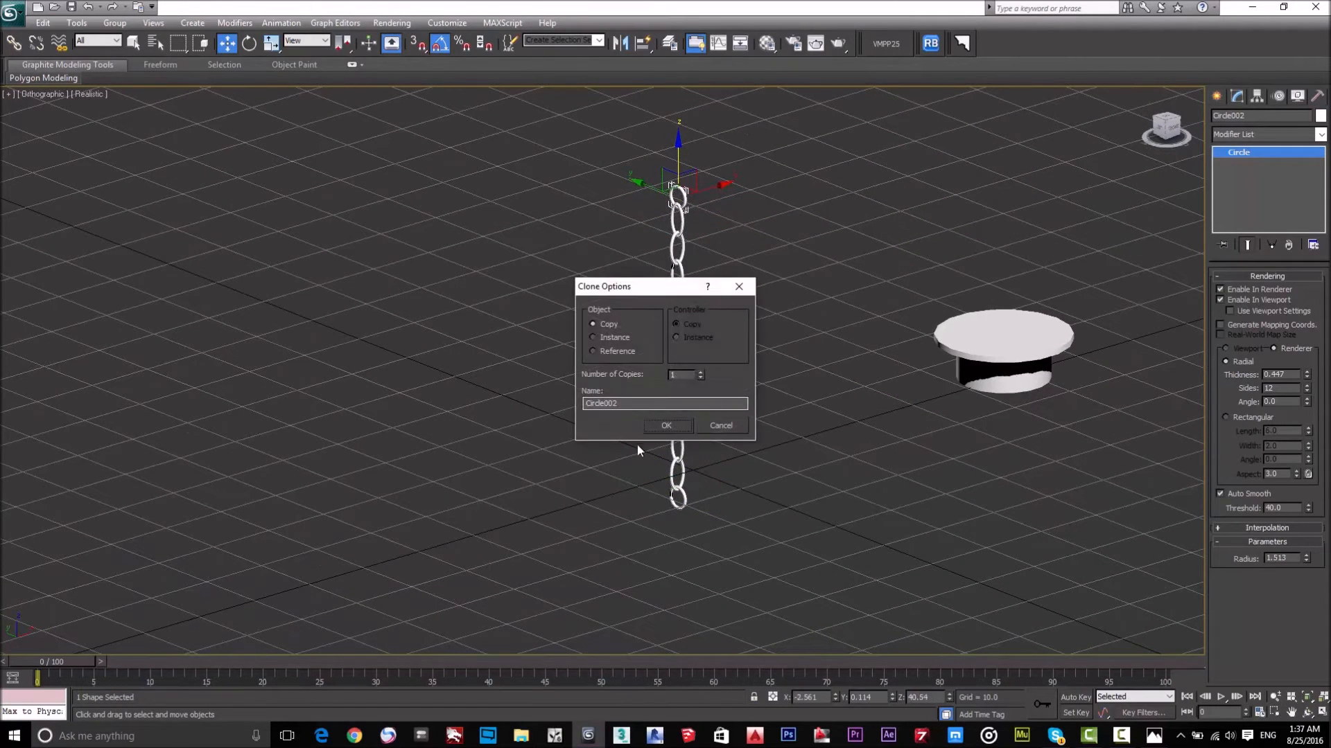
{"action": "left_click", "coordinate": [671, 425]}
Rotate the copied top ring 90 degrees about Z so it interlocks with the uppermost link, then deselect it
{"action": "scroll", "coordinate": [678, 208], "scroll_direction": "up", "scroll_amount": 4}
{"action": "mouse_move", "coordinate": [682, 156]}
{"action": "middle_mouse_down"}
{"action": "mouse_move", "coordinate": [674, 250]}
{"action": "mouse_move", "coordinate": [413, 476]}
{"action": "middle_mouse_up"}
{"action": "scroll", "coordinate": [417, 473], "scroll_direction": "up", "scroll_amount": 2}
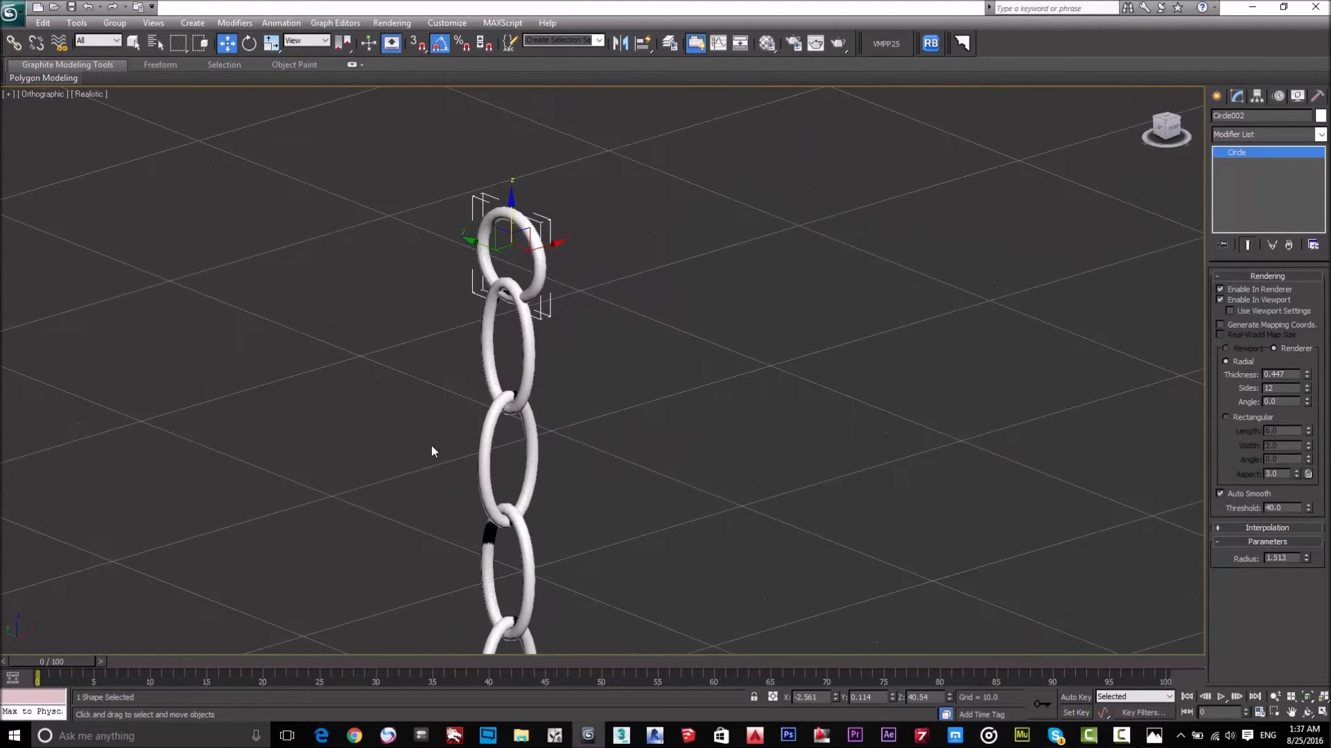
{"action": "scroll", "coordinate": [489, 275], "scroll_direction": "up", "scroll_amount": 2}
{"action": "key", "text": "e"}
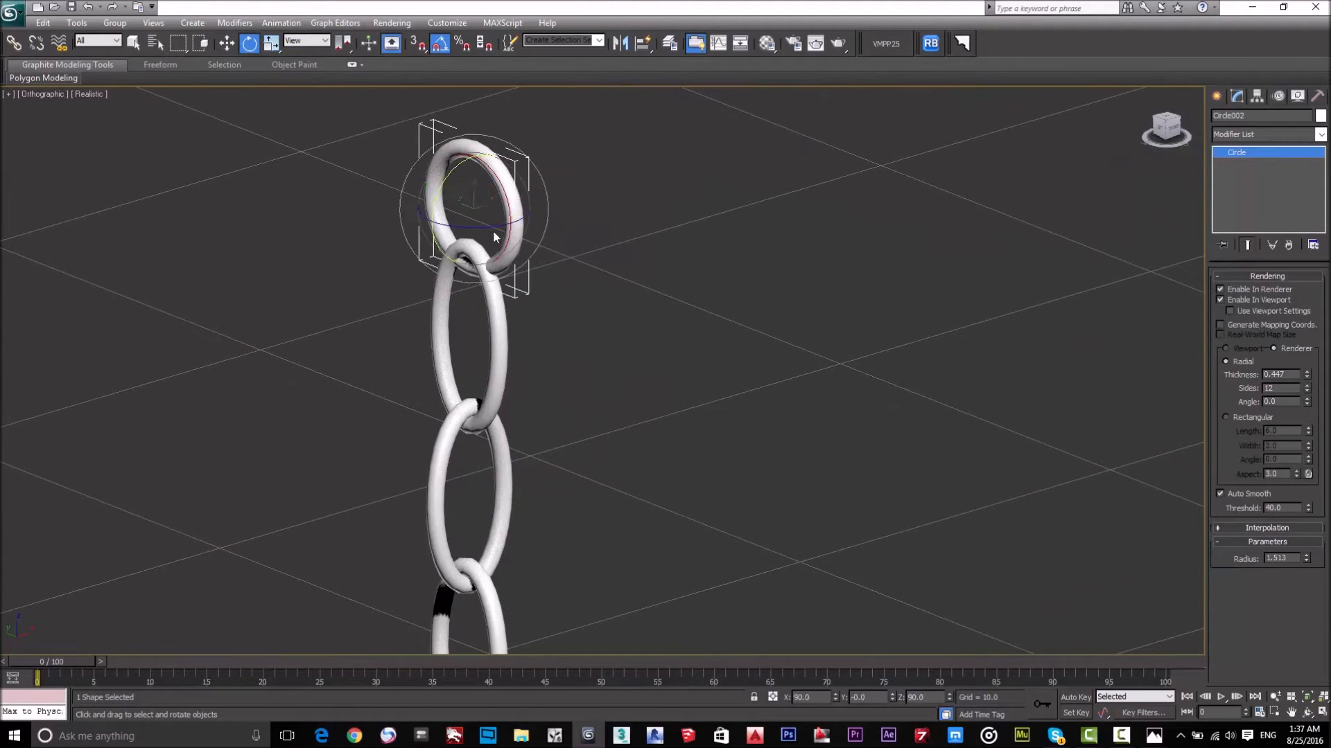
{"action": "left_click_drag", "start_coordinate": [493, 231], "coordinate": [488, 231]}
{"action": "scroll", "coordinate": [531, 282], "scroll_direction": "down", "scroll_amount": 6}
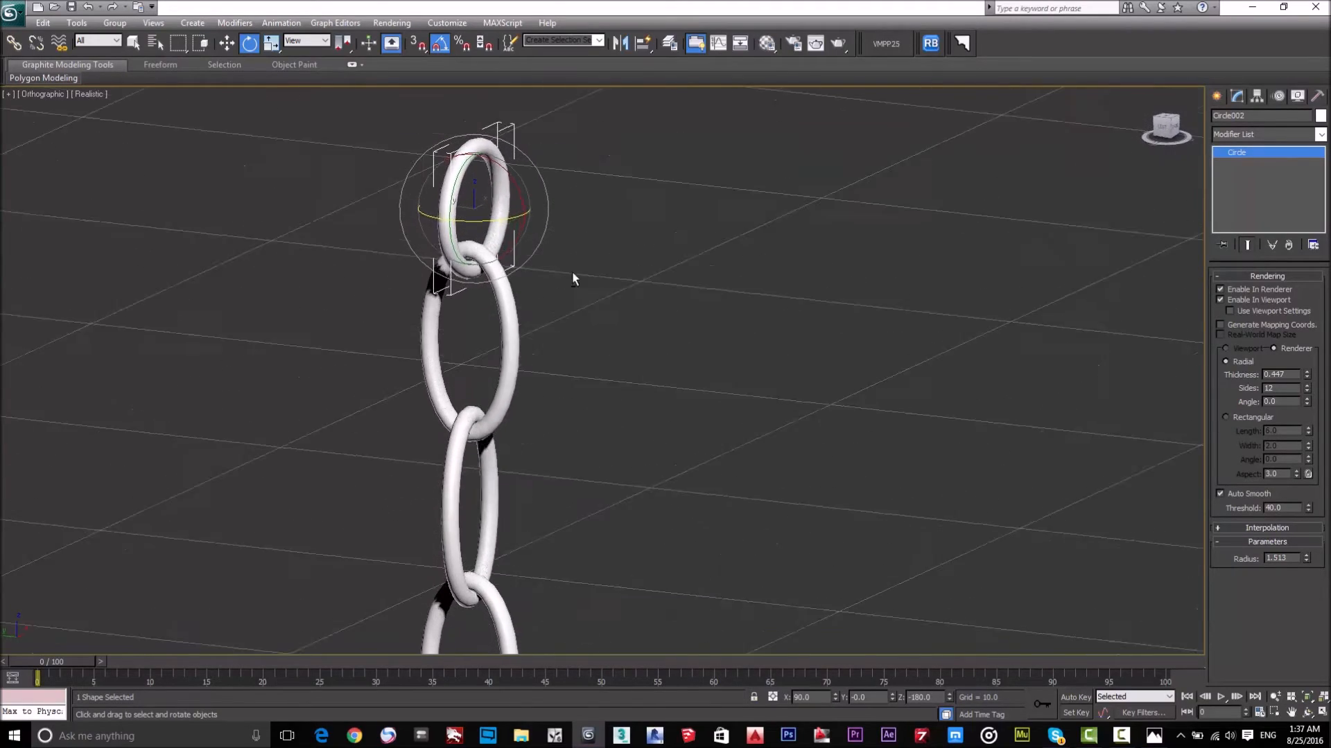
{"action": "scroll", "coordinate": [544, 242], "scroll_direction": "down", "scroll_amount": 3}
{"action": "key", "text": "w"}
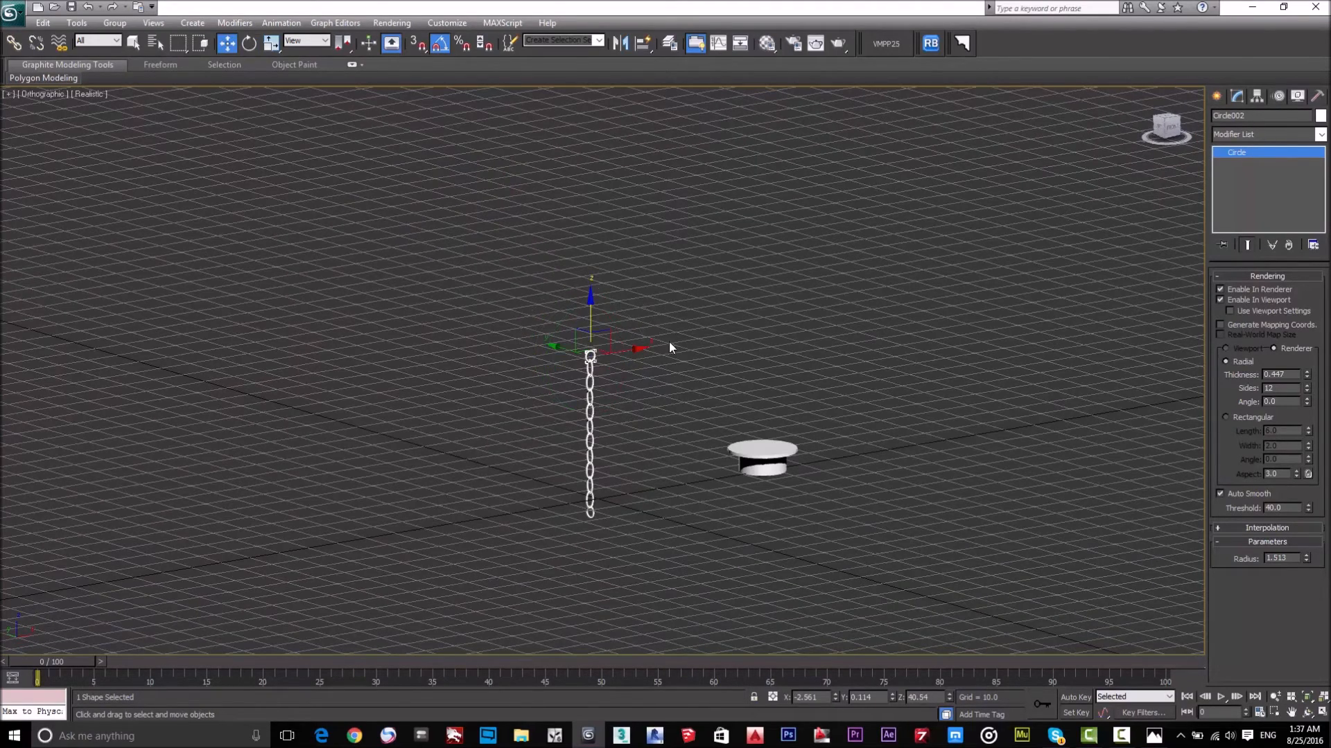
{"action": "middle_click_drag", "start_coordinate": [668, 347], "coordinate": [692, 247]}
{"action": "left_click", "coordinate": [709, 331]}
{"action": "scroll", "coordinate": [621, 397], "scroll_direction": "up", "scroll_amount": 2}
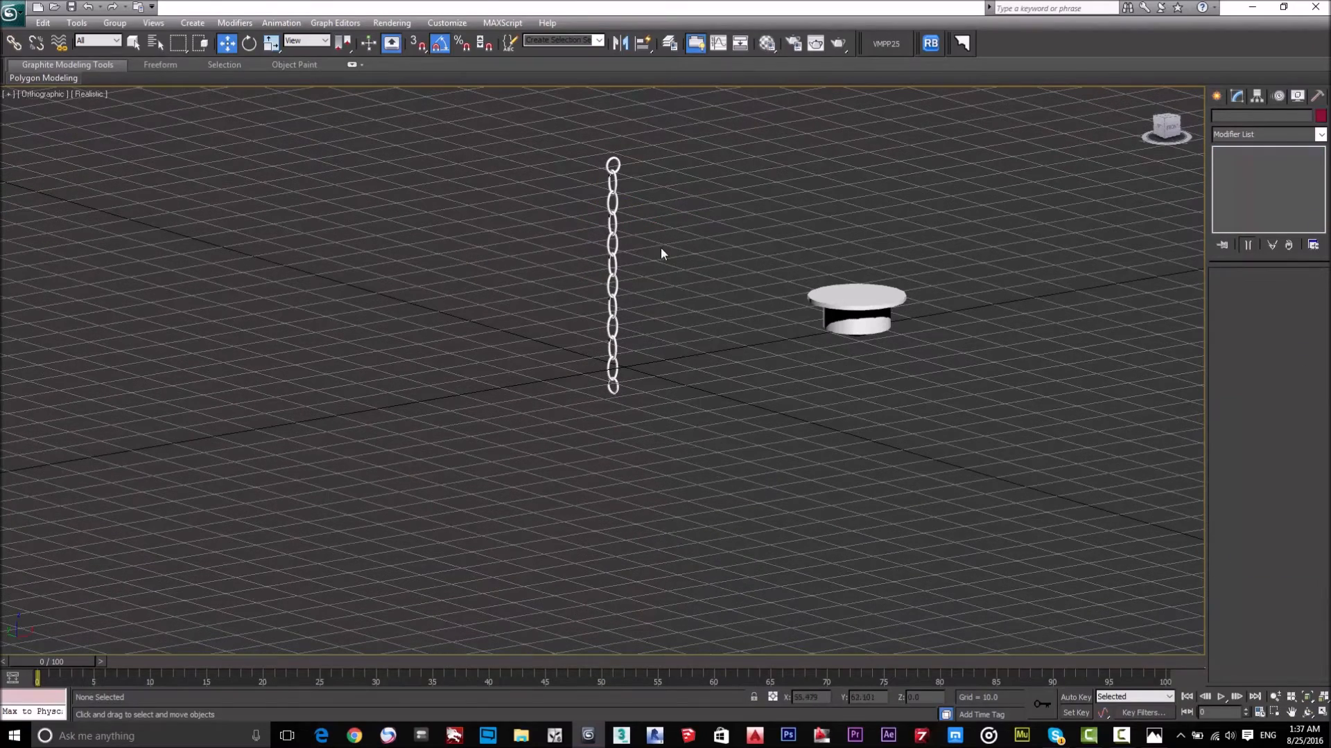
{"action": "left_click_drag", "start_coordinate": [606, 338], "coordinate": [494, 584]}
{"action": "left_click", "coordinate": [750, 233]}
{"action": "middle_click_drag", "start_coordinate": [727, 438], "coordinate": [484, 487]}
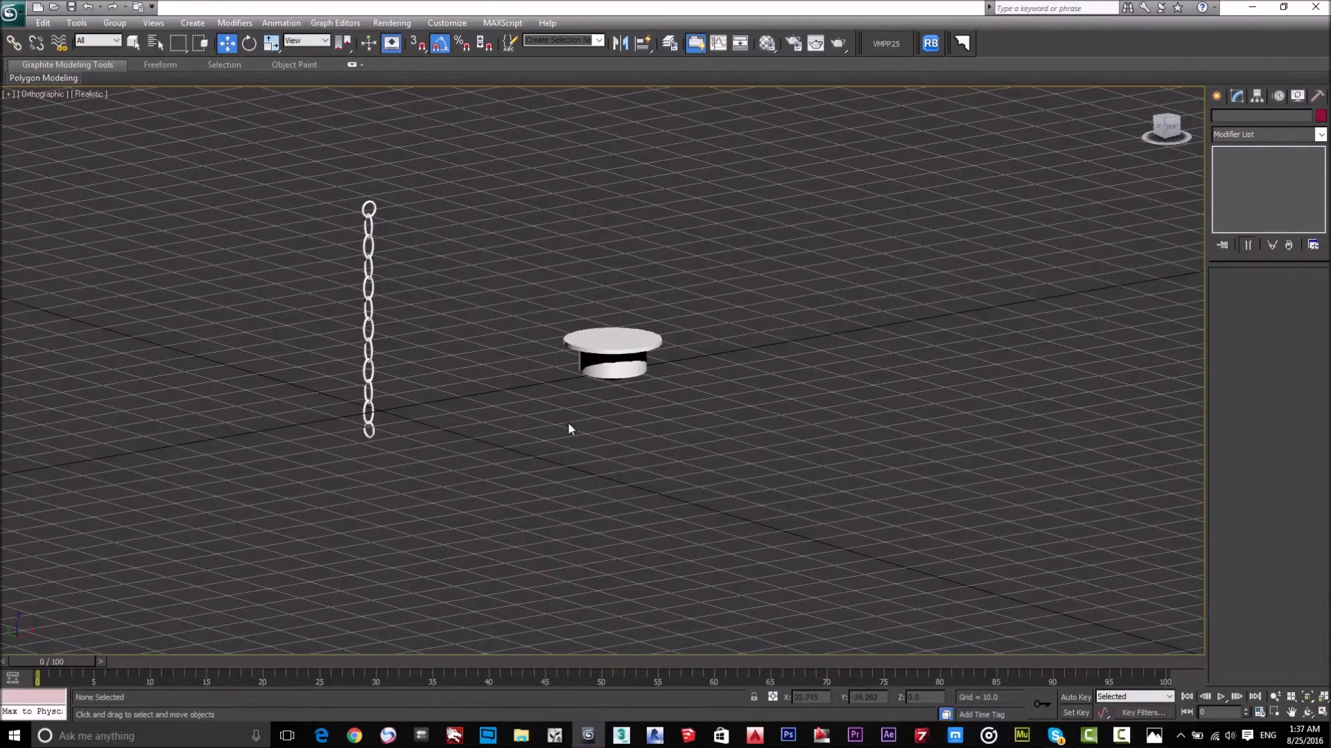
Select all parts of the ceiling mount in the Front view and group them as Hanging
{"action": "left_click_drag", "start_coordinate": [682, 260], "coordinate": [558, 454]}
{"action": "left_click", "coordinate": [1171, 132]}
{"action": "middle_click_drag", "start_coordinate": [754, 344], "coordinate": [970, 325]}
{"action": "left_click_drag", "start_coordinate": [971, 157], "coordinate": [679, 498]}
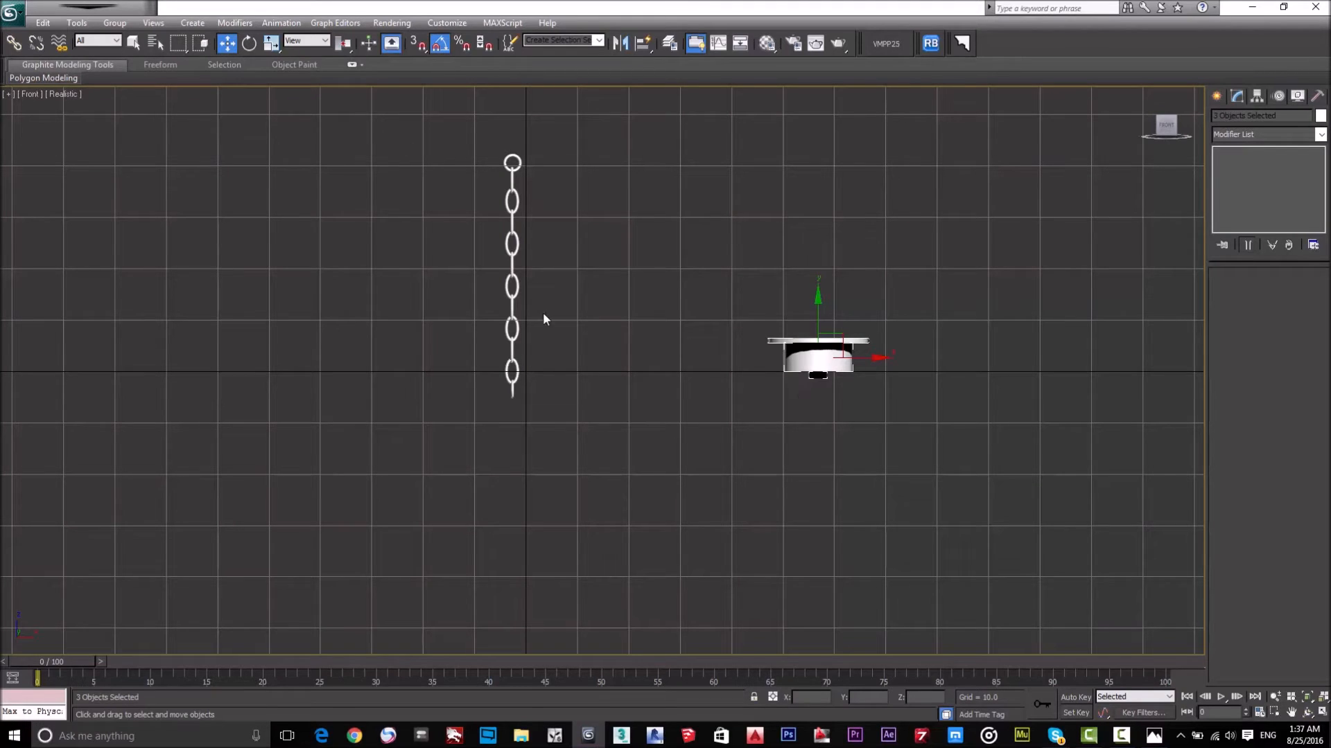
{"action": "left_click", "coordinate": [114, 23]}
{"action": "left_click", "coordinate": [131, 36]}
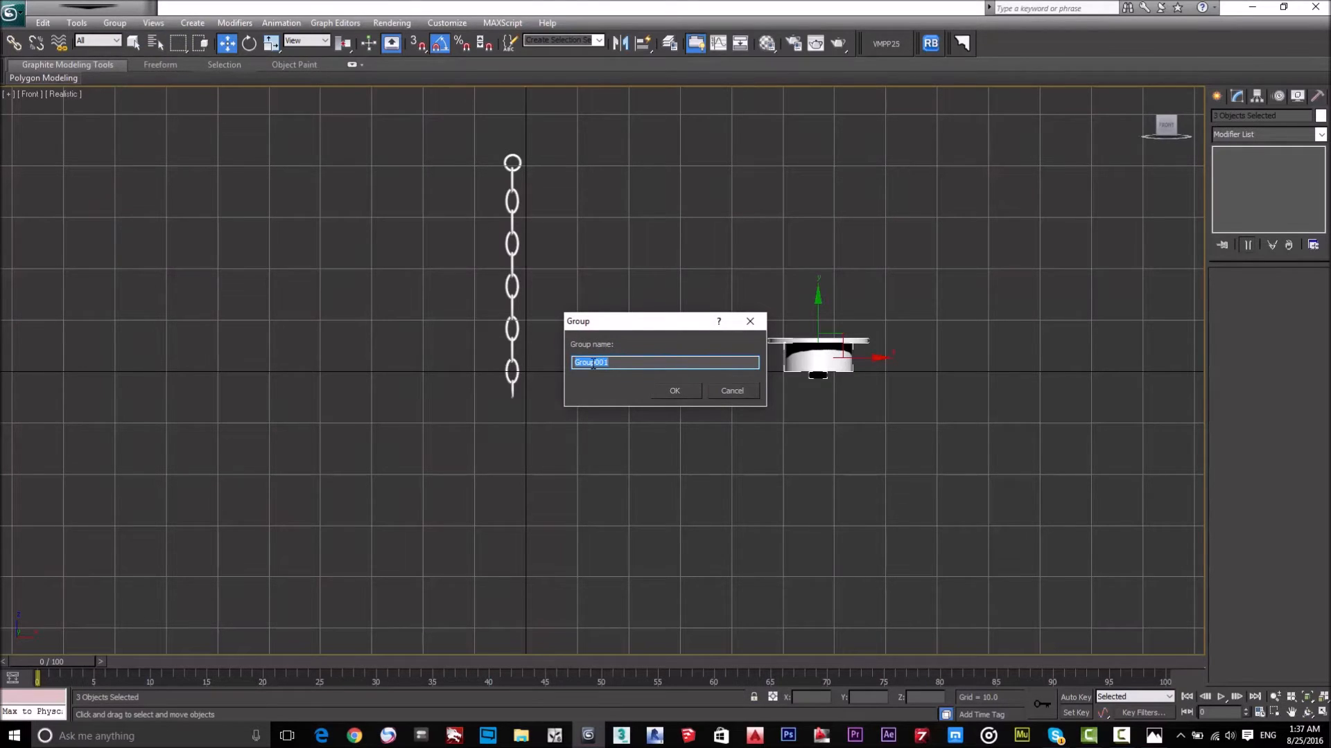
{"action": "type", "text": "Hanging"}
{"action": "left_click", "coordinate": [679, 393]}
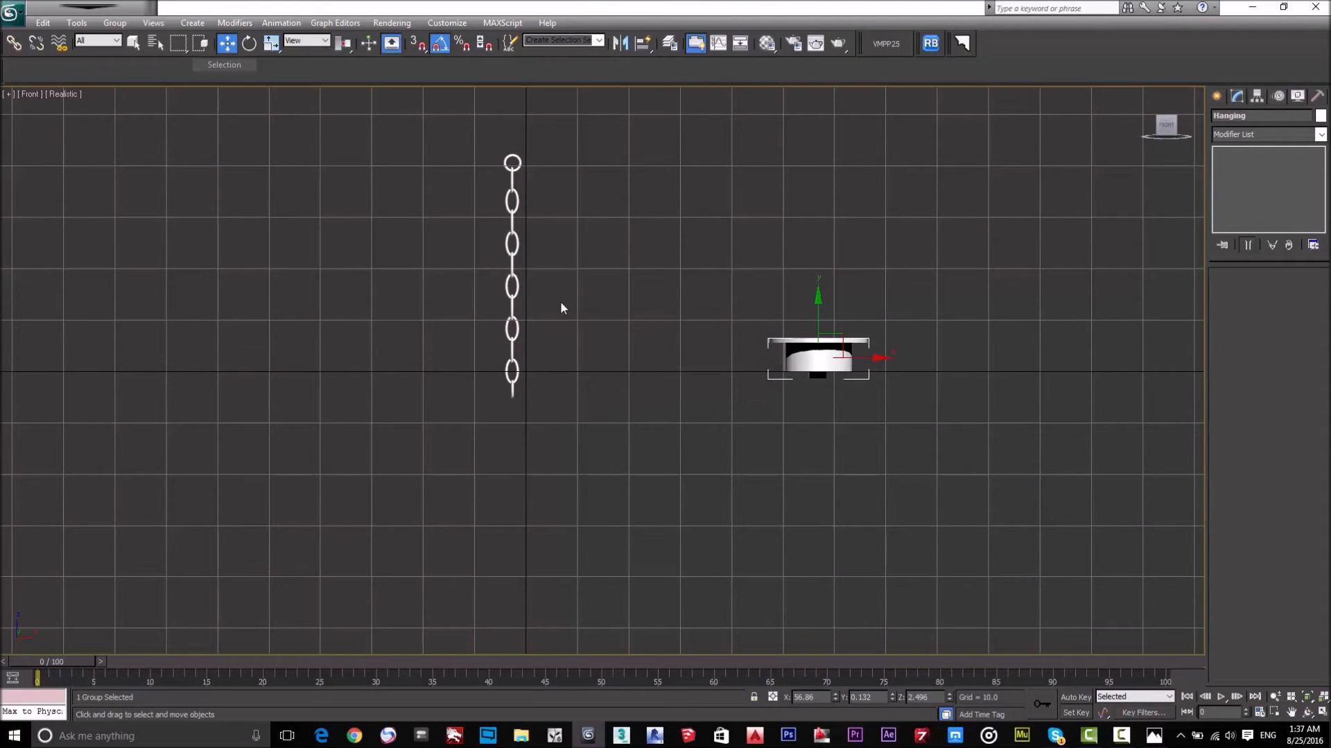
Group all the chain's links and both end rings under the name chain, then deselect the group
{"action": "key", "text": "ctrl+z"}
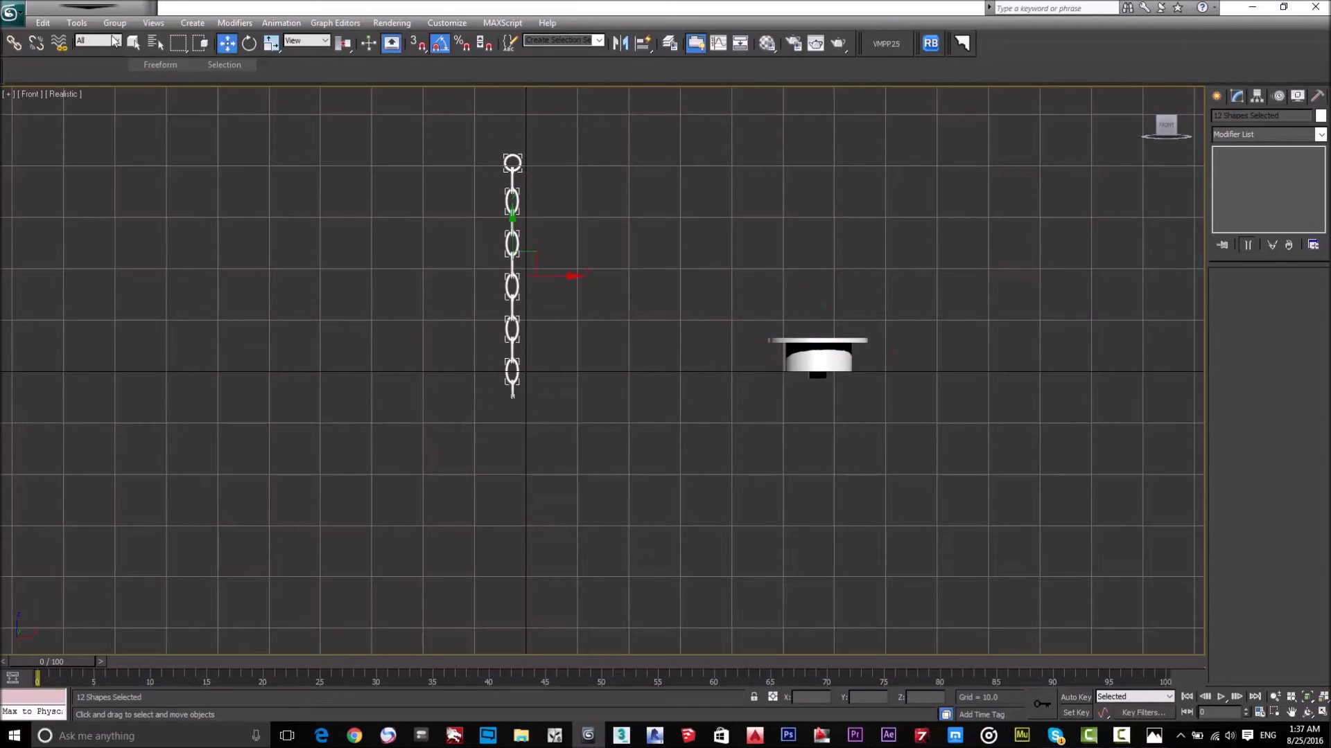
{"action": "left_click", "coordinate": [114, 23]}
{"action": "left_click", "coordinate": [129, 40]}
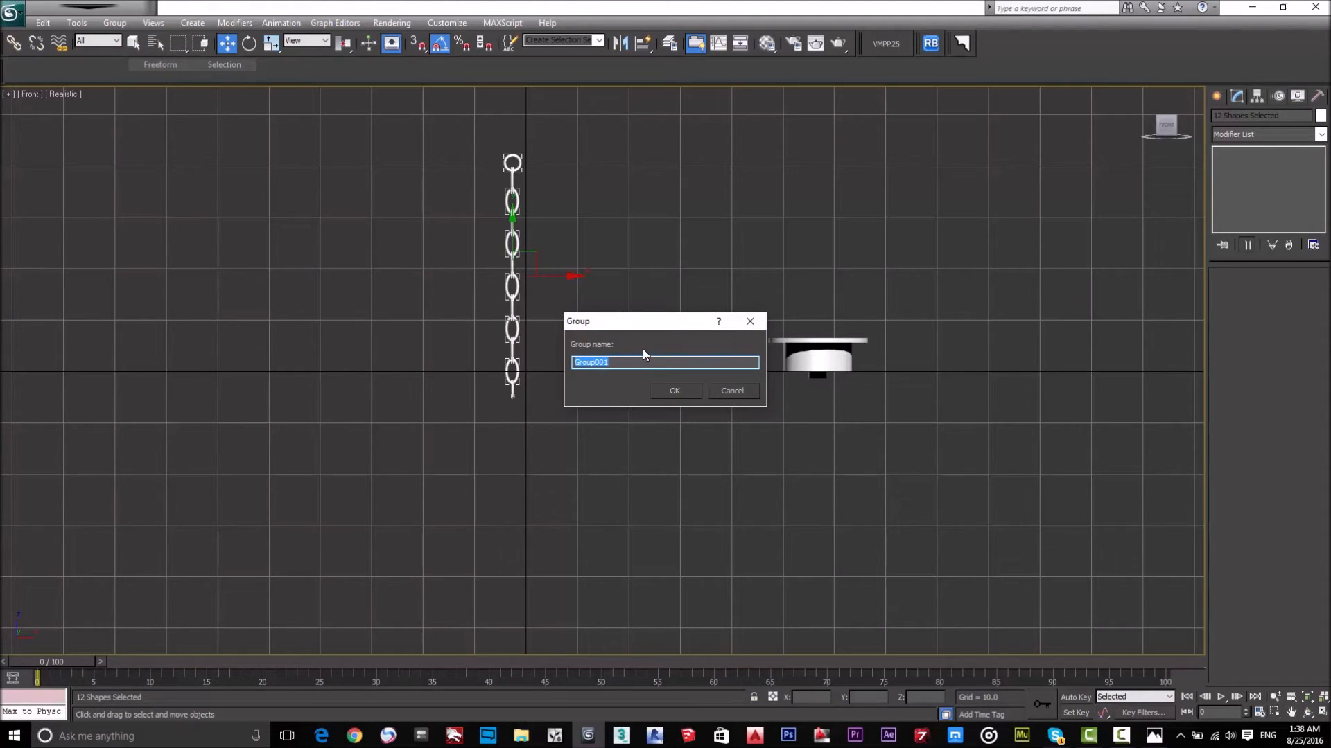
{"action": "type", "text": "chain"}
{"action": "key", "text": "Return"}
{"action": "left_click", "coordinate": [712, 358]}
Raise the Hanging group to about Z 39.4 and move it along X until it sits over the top of the chain
{"action": "left_click", "coordinate": [826, 359]}
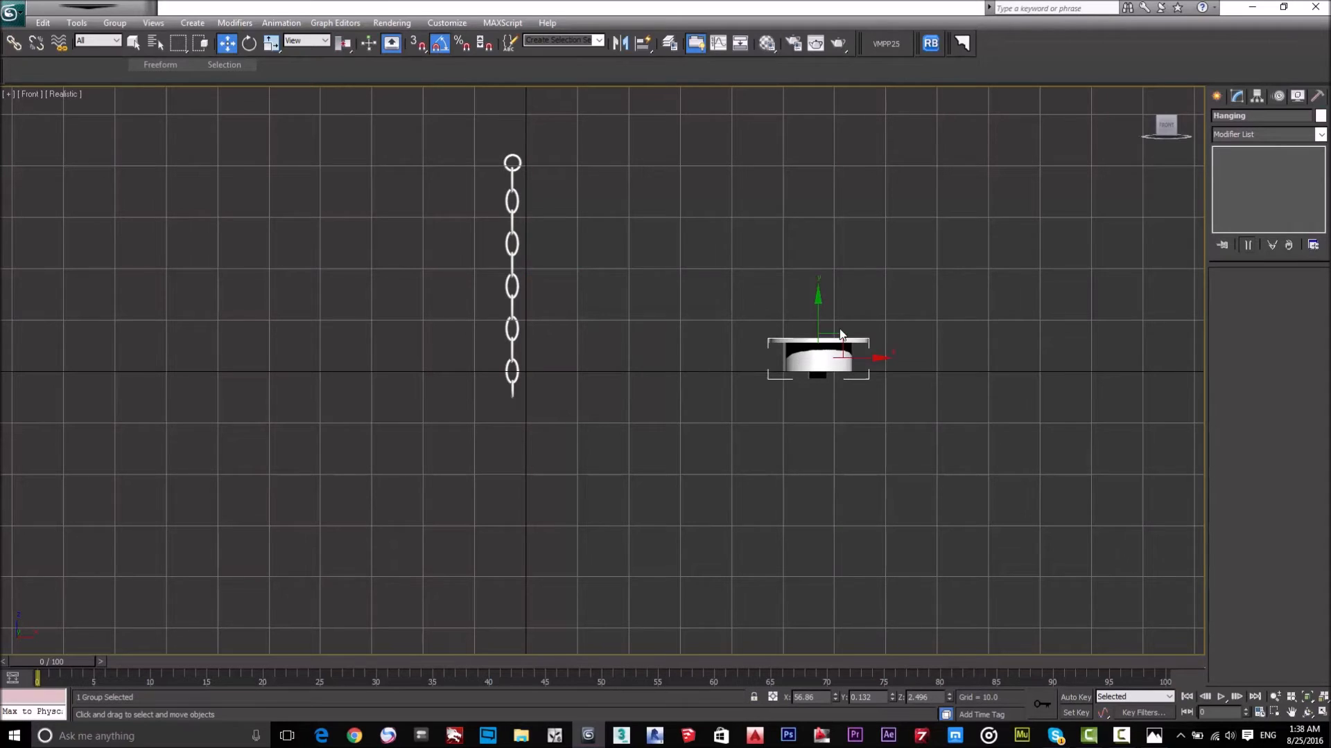
{"action": "left_click_drag", "start_coordinate": [837, 332], "coordinate": [505, 145]}
{"action": "key", "text": "ctrl+z"}
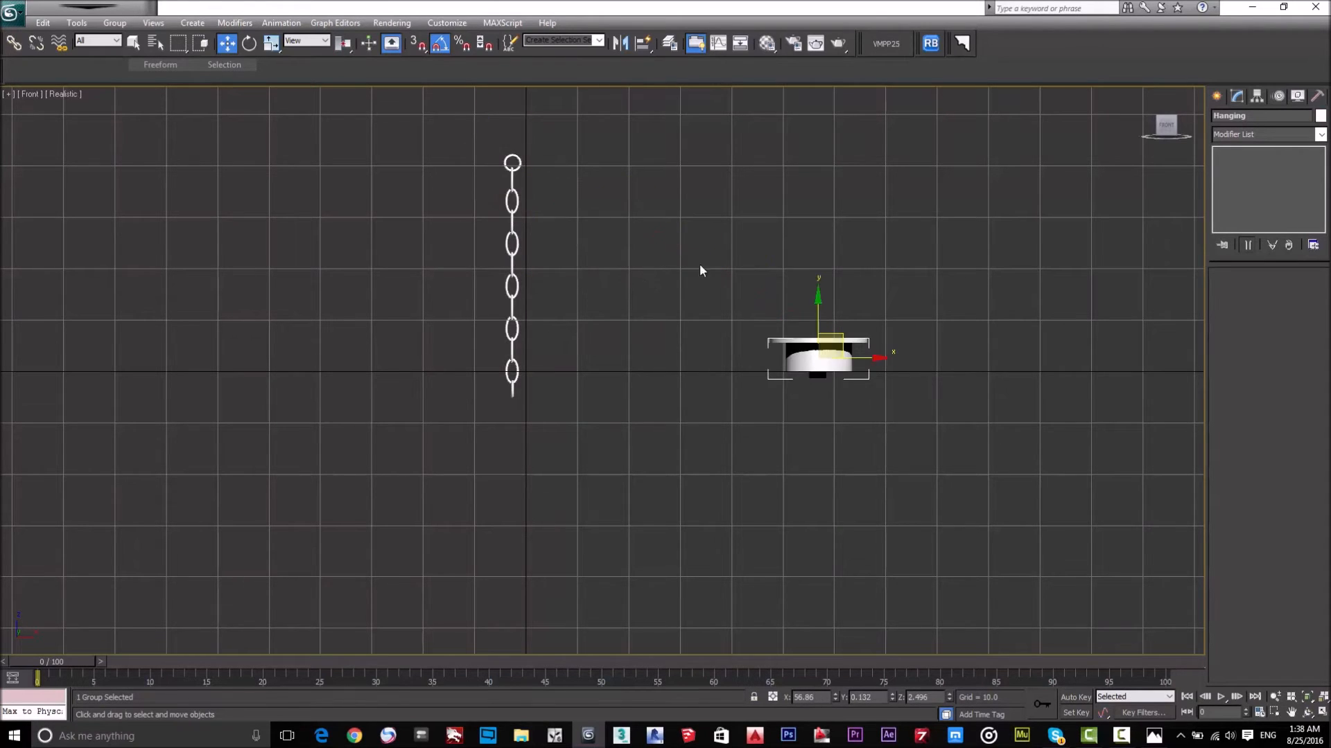
{"action": "left_click_drag", "start_coordinate": [817, 311], "coordinate": [796, 134]}
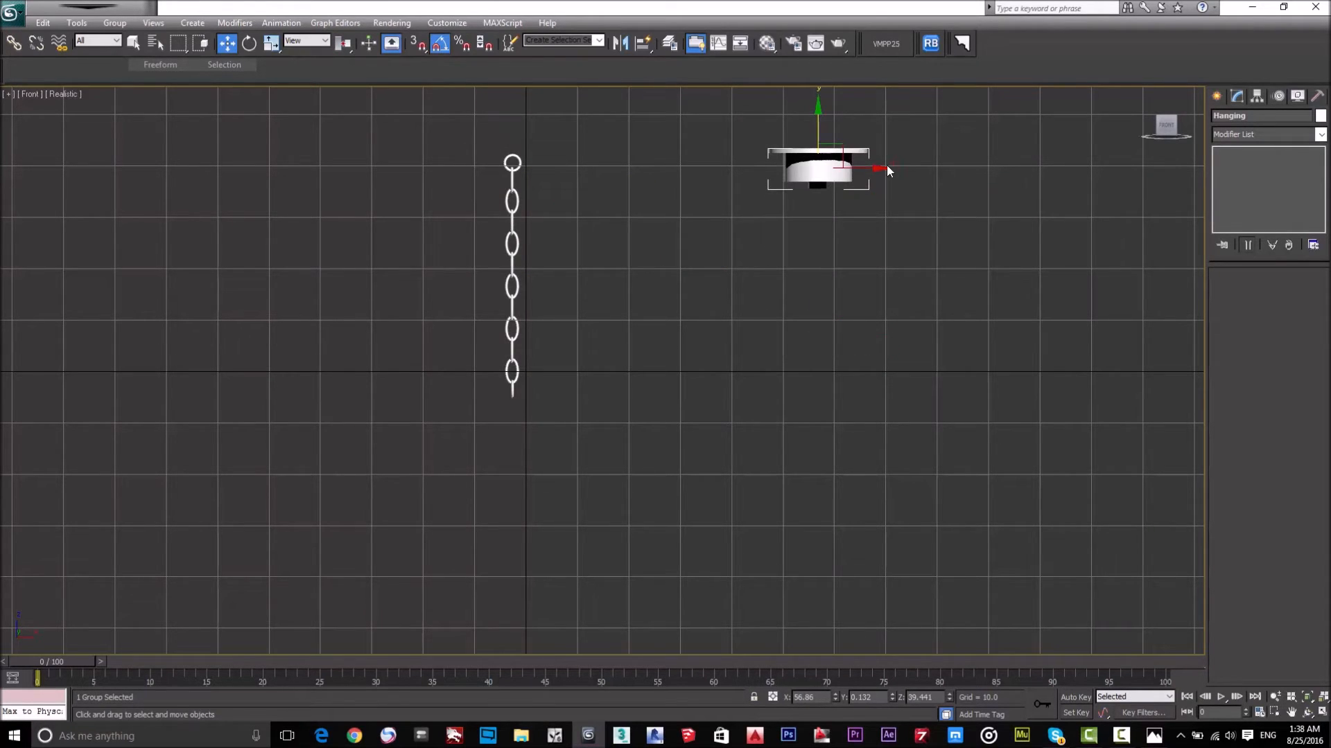
{"action": "left_click_drag", "start_coordinate": [883, 169], "coordinate": [575, 233]}
Fine-position the Hanging group at about X -2.49, Z 45.3 so its bottom stub meets the chain's top ring, then deselect it
{"action": "scroll", "coordinate": [545, 224], "scroll_direction": "up", "scroll_amount": 3}
{"action": "middle_click_drag", "start_coordinate": [545, 224], "coordinate": [611, 517]}
{"action": "scroll", "coordinate": [666, 364], "scroll_direction": "up", "scroll_amount": 3}
{"action": "left_click_drag", "start_coordinate": [556, 270], "coordinate": [565, 149]}
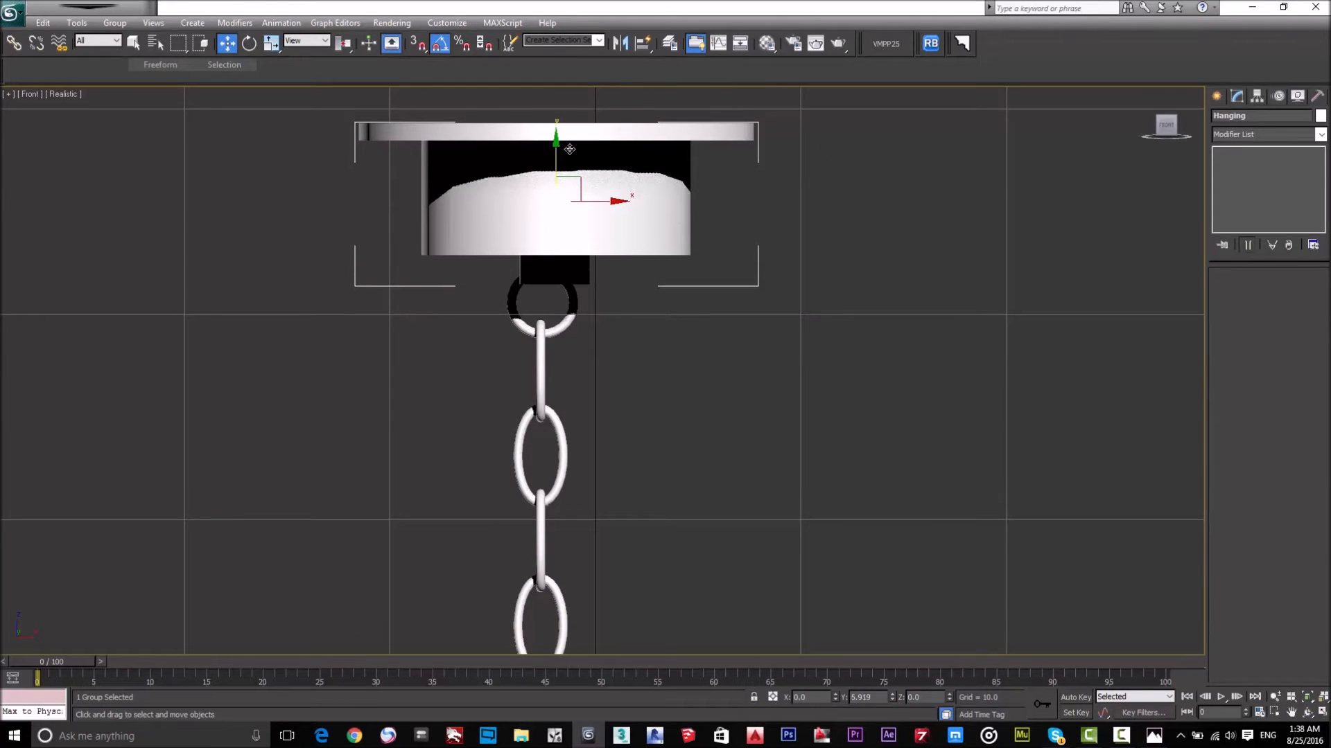
{"action": "left_click_drag", "start_coordinate": [610, 205], "coordinate": [603, 202]}
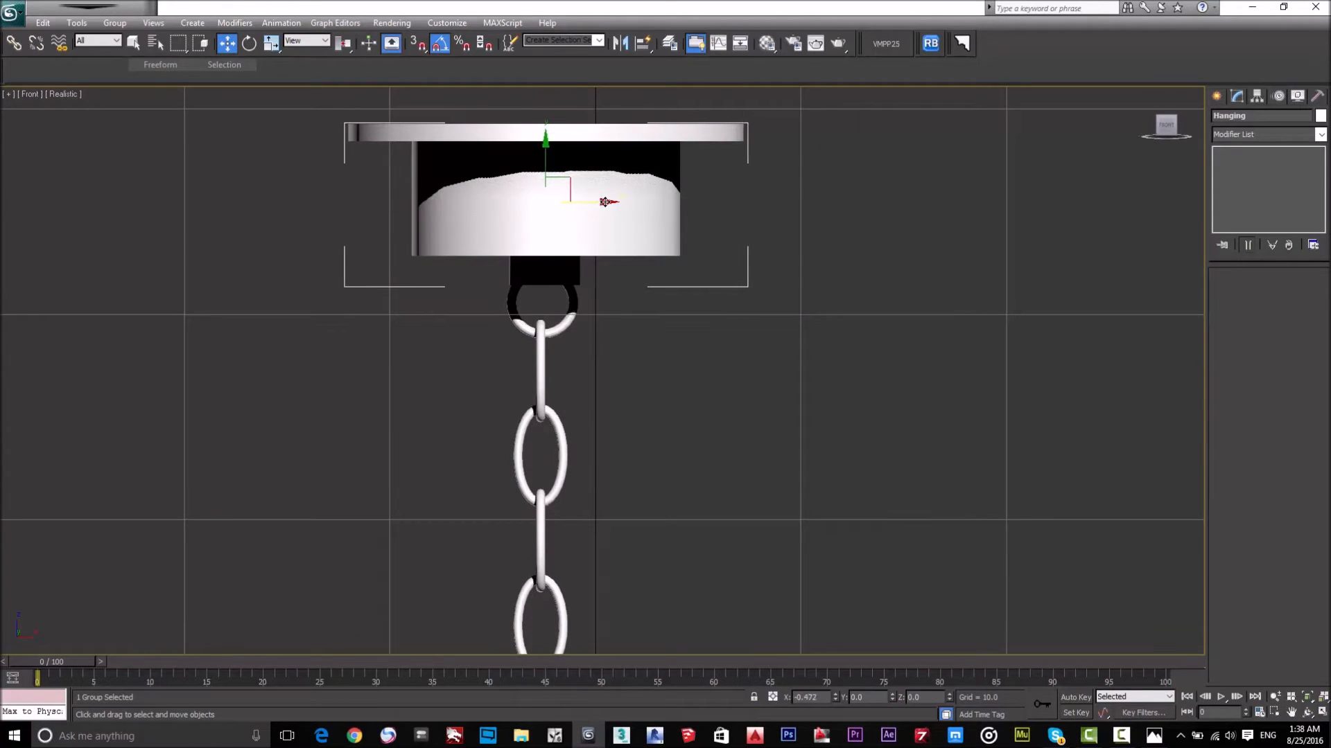
{"action": "left_click_drag", "start_coordinate": [609, 201], "coordinate": [604, 202]}
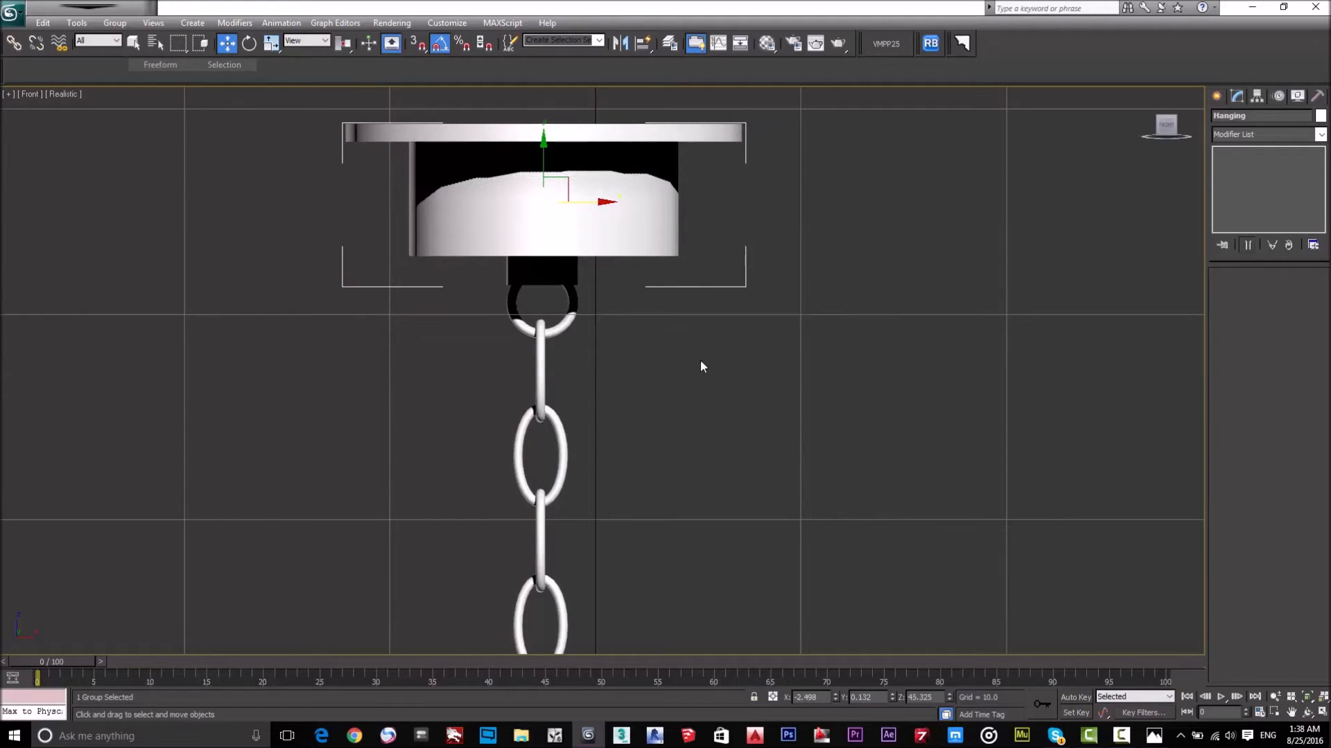
{"action": "middle_click_drag", "start_coordinate": [1025, 217], "coordinate": [1069, 176], "text": "alt"}
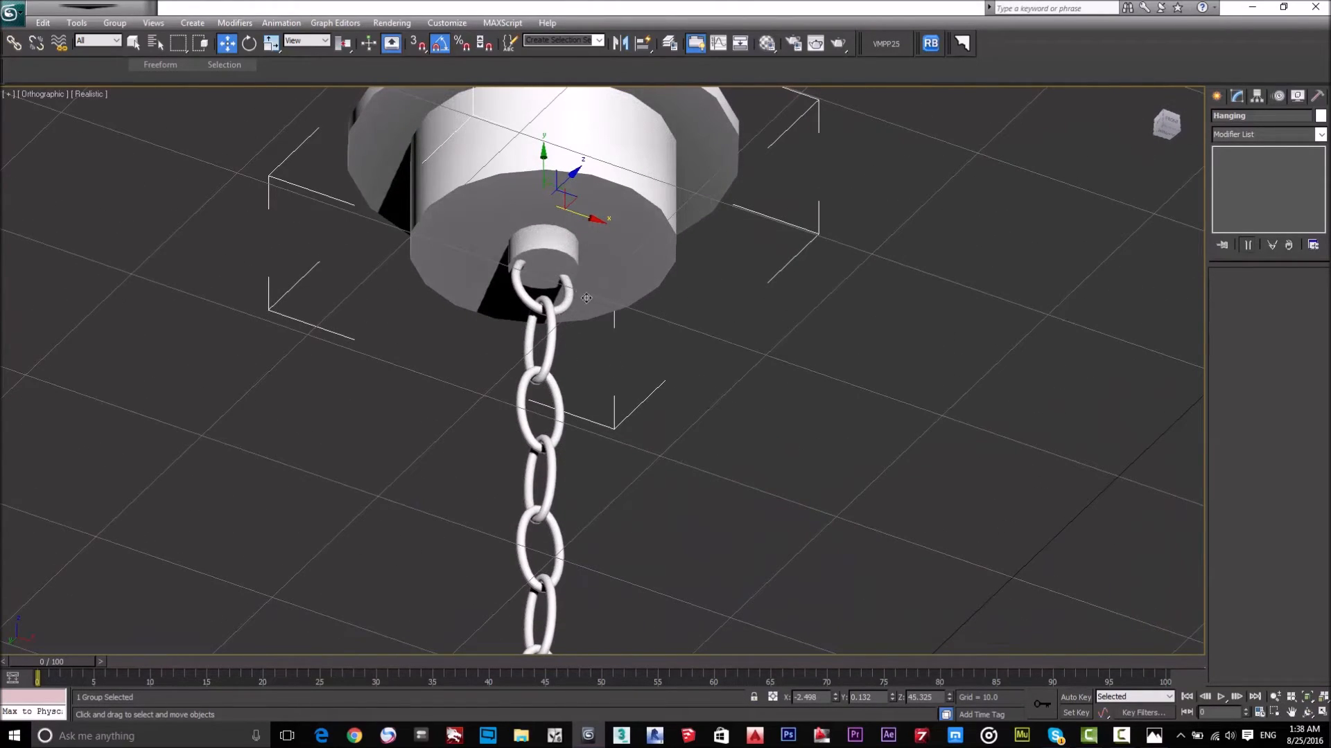
{"action": "scroll", "coordinate": [661, 316], "scroll_direction": "down", "scroll_amount": 6}
{"action": "middle_click_drag", "start_coordinate": [655, 330], "coordinate": [594, 396], "text": "alt"}
{"action": "scroll", "coordinate": [662, 438], "scroll_direction": "up", "scroll_amount": 6}
{"action": "middle_click_drag", "start_coordinate": [676, 476], "coordinate": [494, 412]}
{"action": "left_click", "coordinate": [822, 395]}
Examine the lighting ball's shape and tile pattern in the reference picture aa.png, then return to the model
{"action": "left_click", "coordinate": [1153, 735]}
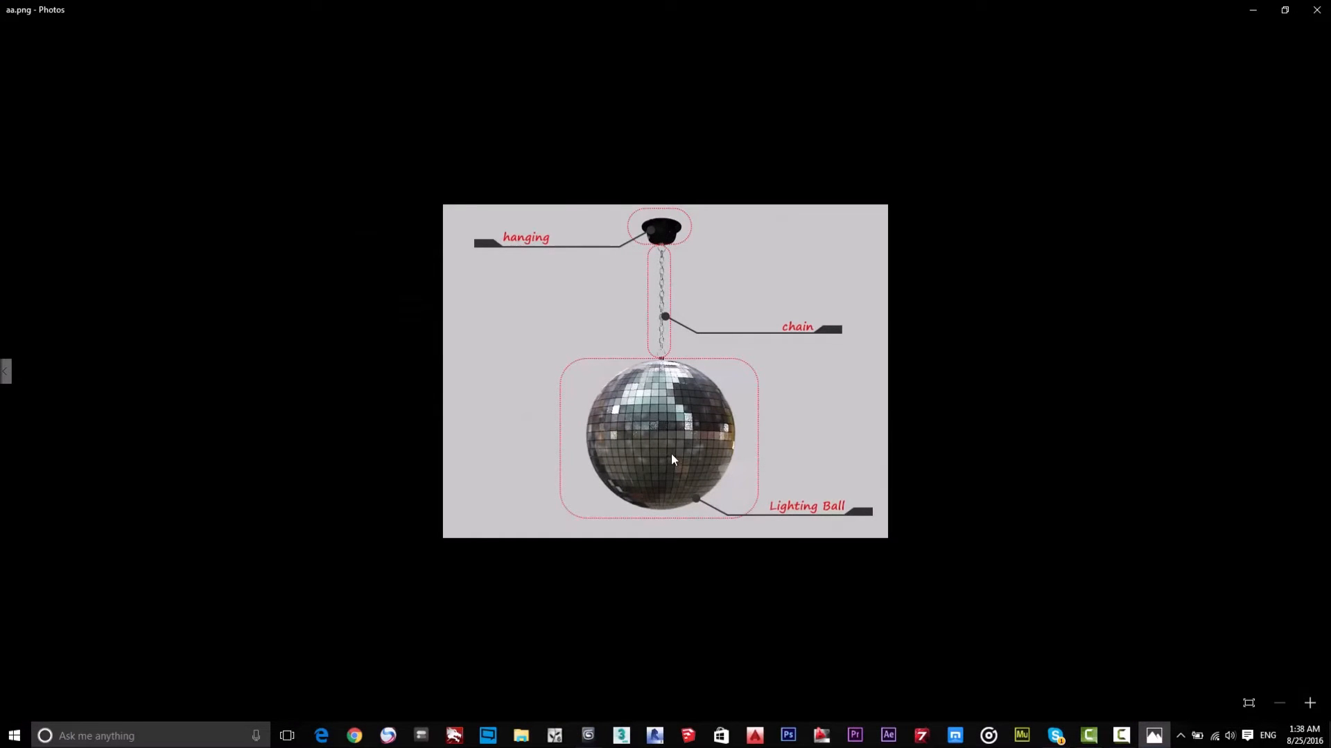
{"action": "double_click", "coordinate": [671, 454]}
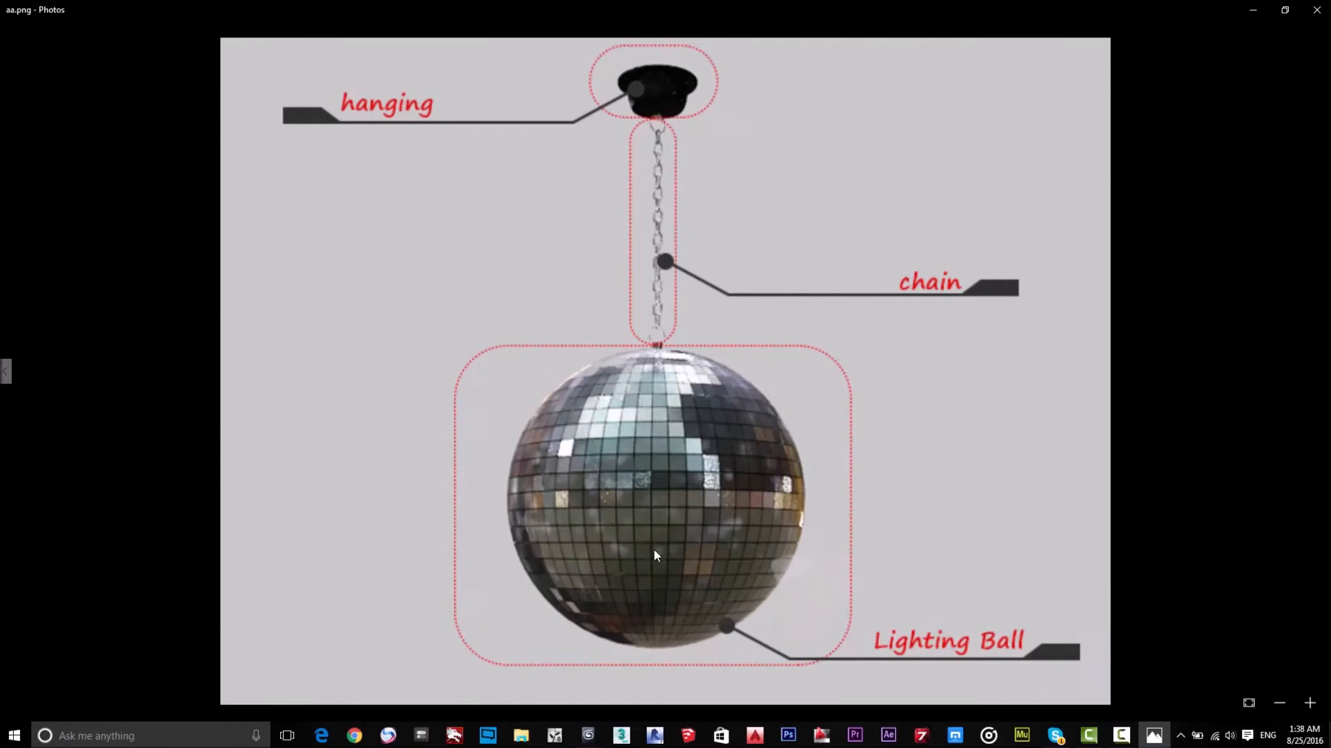
{"action": "double_click", "coordinate": [677, 468]}
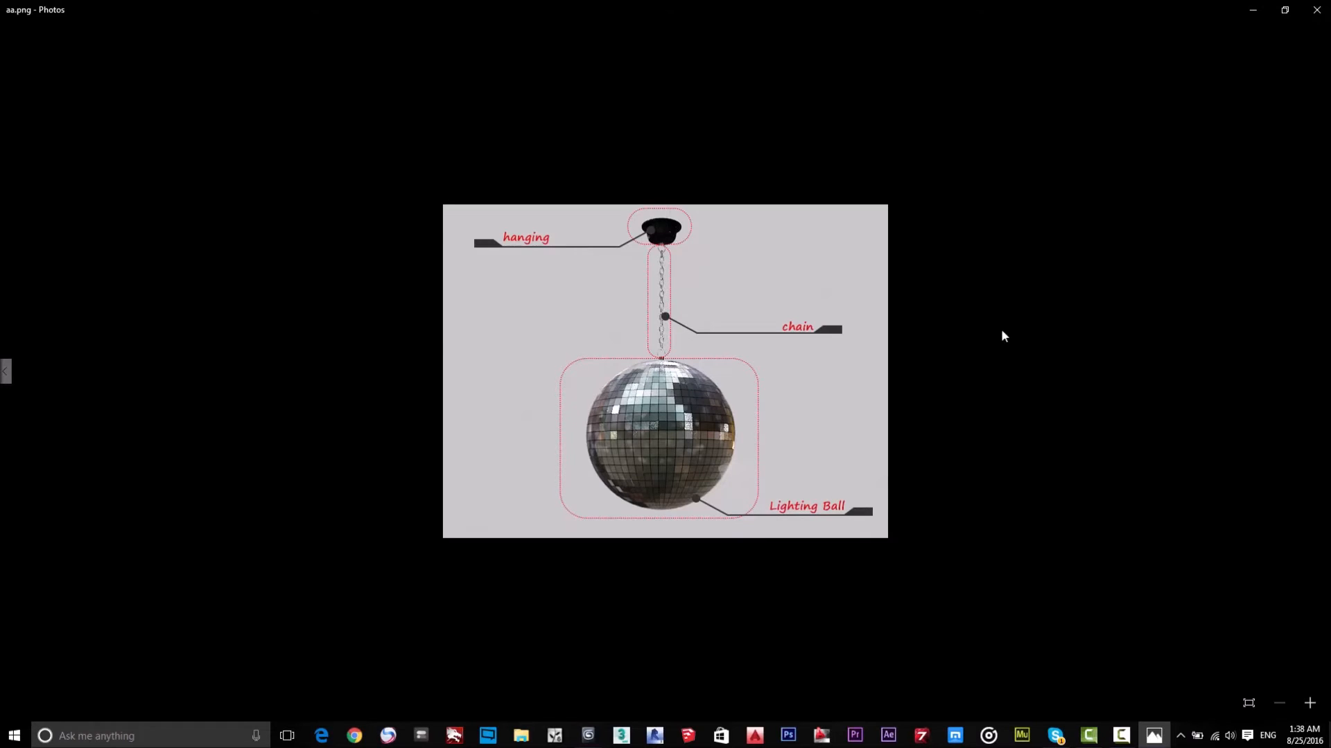
{"action": "left_click", "coordinate": [1253, 10]}
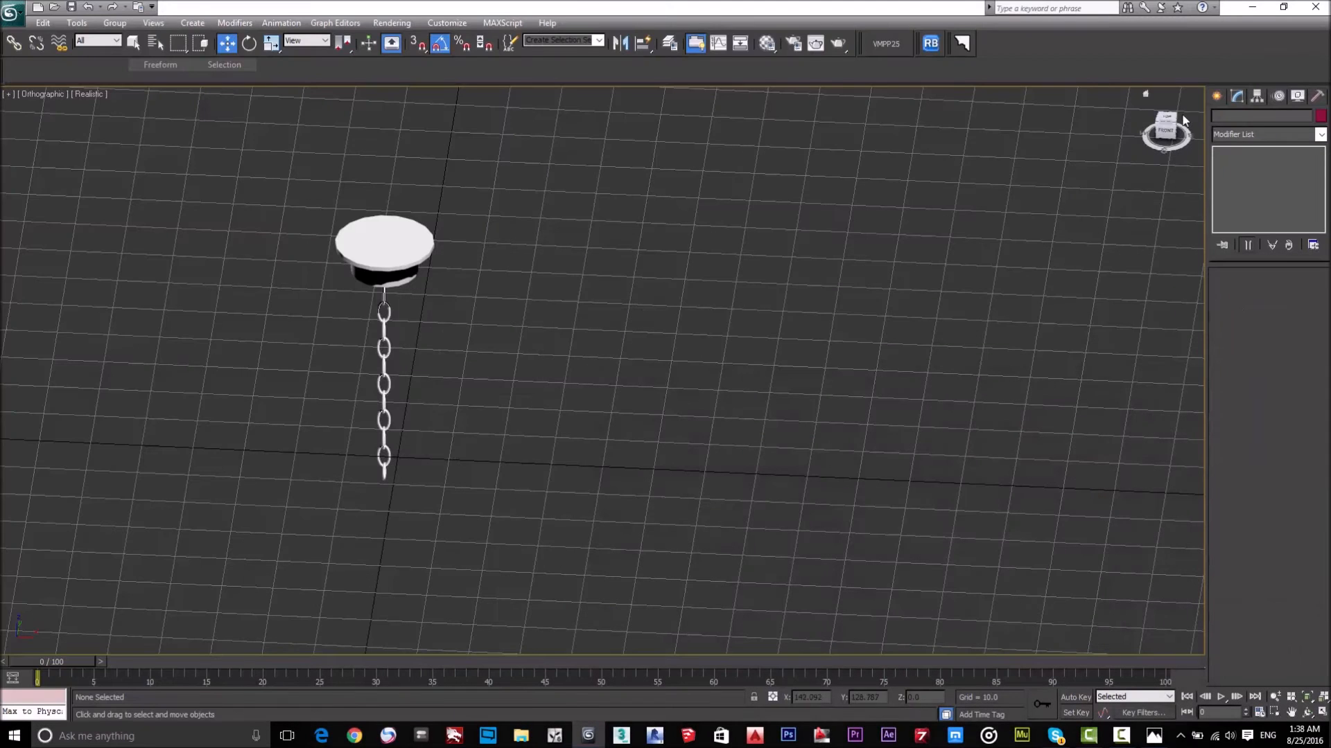
Create a standard sphere with a radius of about 14.55 beside the chain, centred near X 30.3, Y -0.45
{"action": "left_click", "coordinate": [1216, 96]}
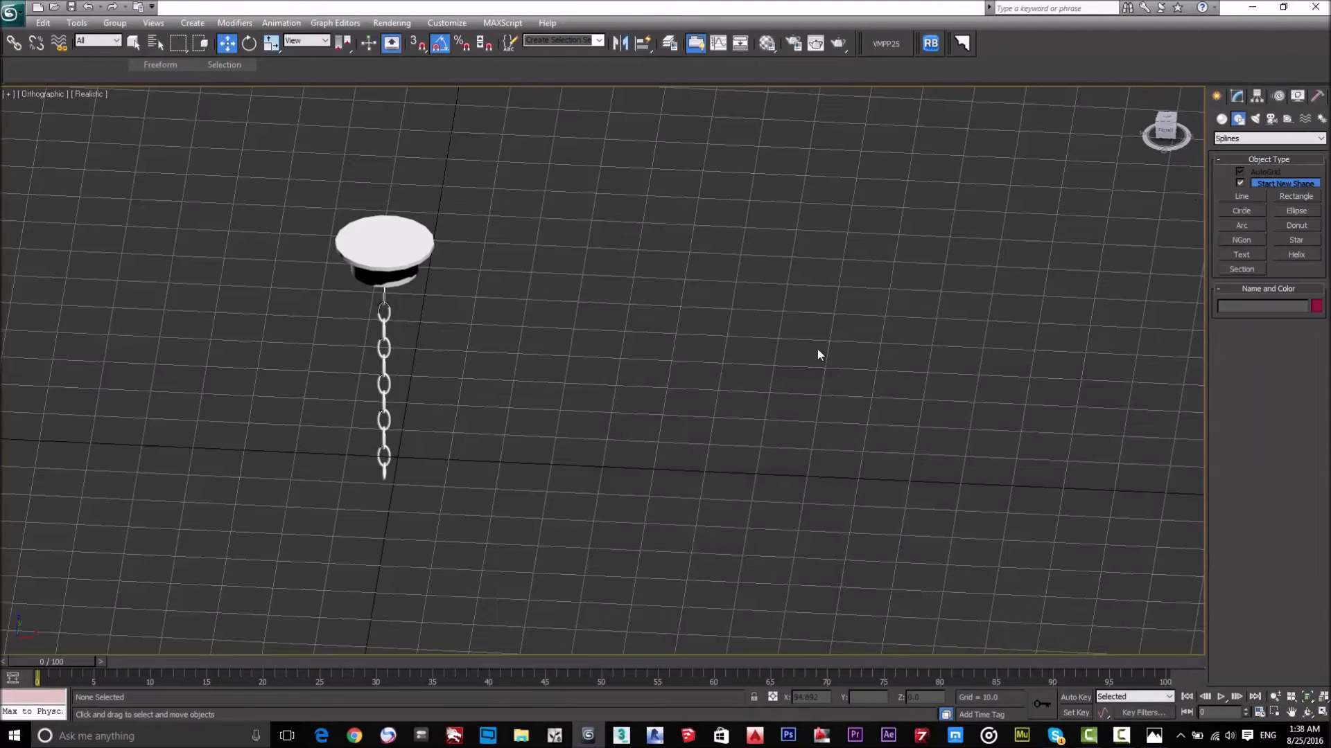
{"action": "left_click", "coordinate": [1221, 120]}
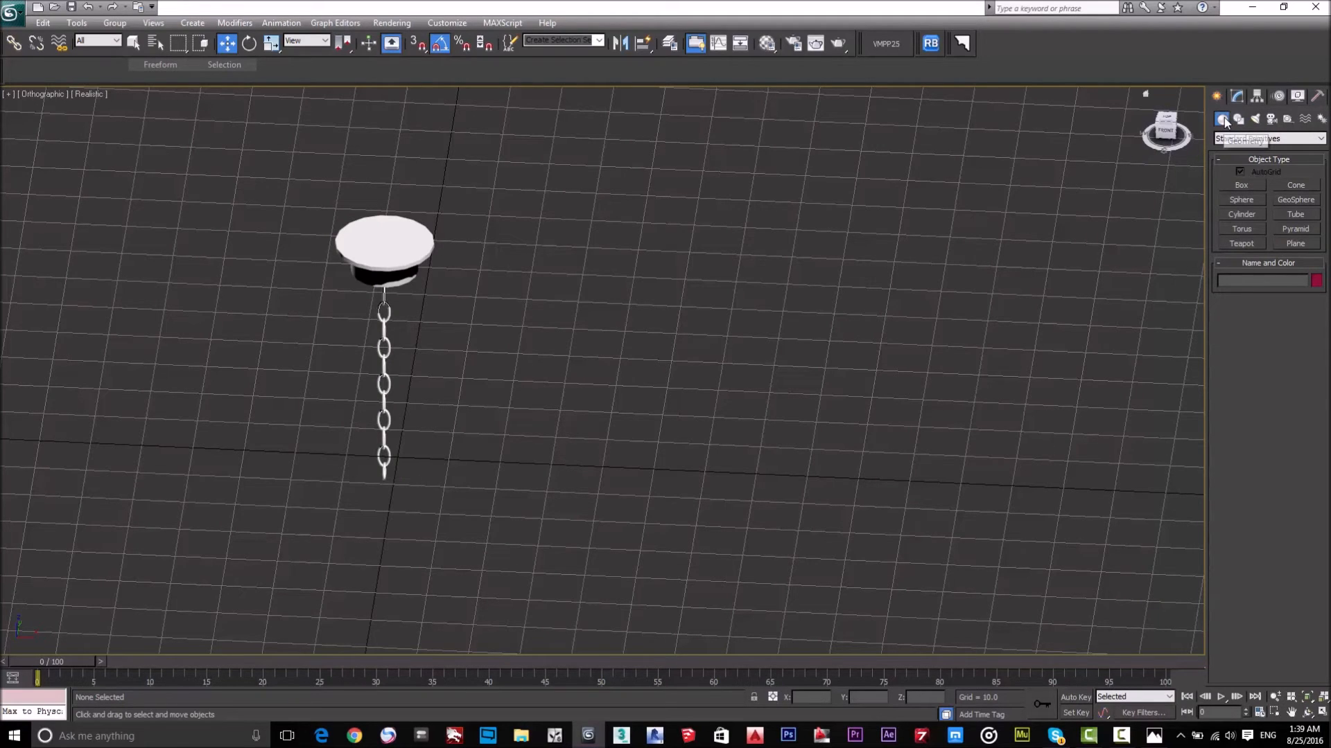
{"action": "left_click", "coordinate": [1270, 139]}
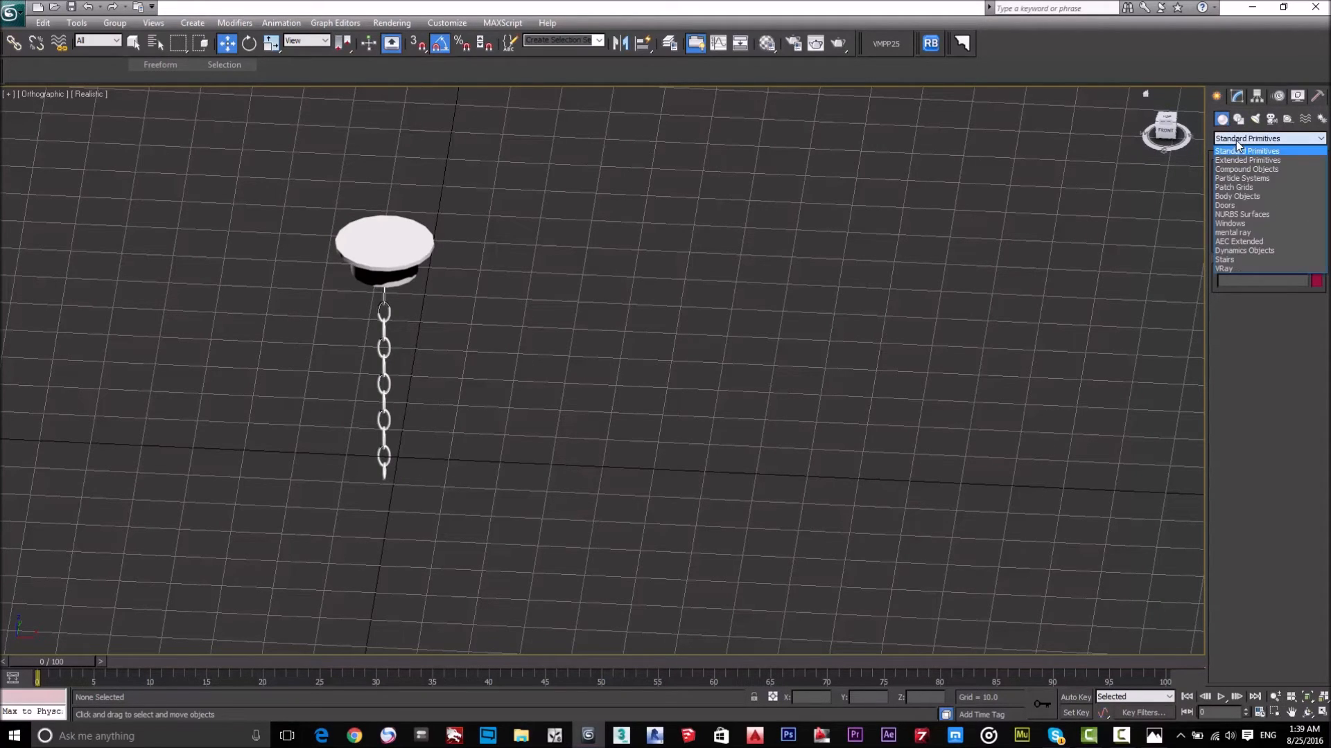
{"action": "left_click", "coordinate": [1271, 152]}
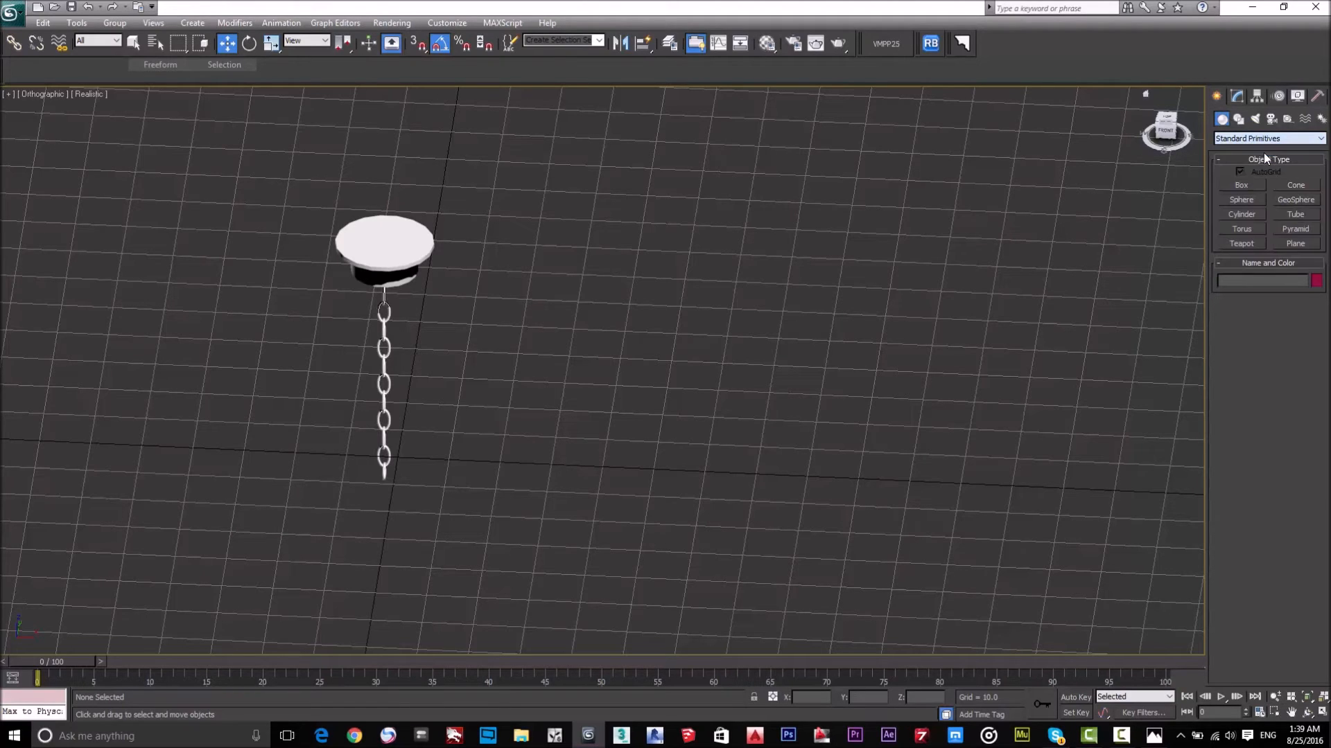
{"action": "left_click", "coordinate": [1242, 199]}
{"action": "left_click_drag", "start_coordinate": [550, 466], "coordinate": [582, 502]}
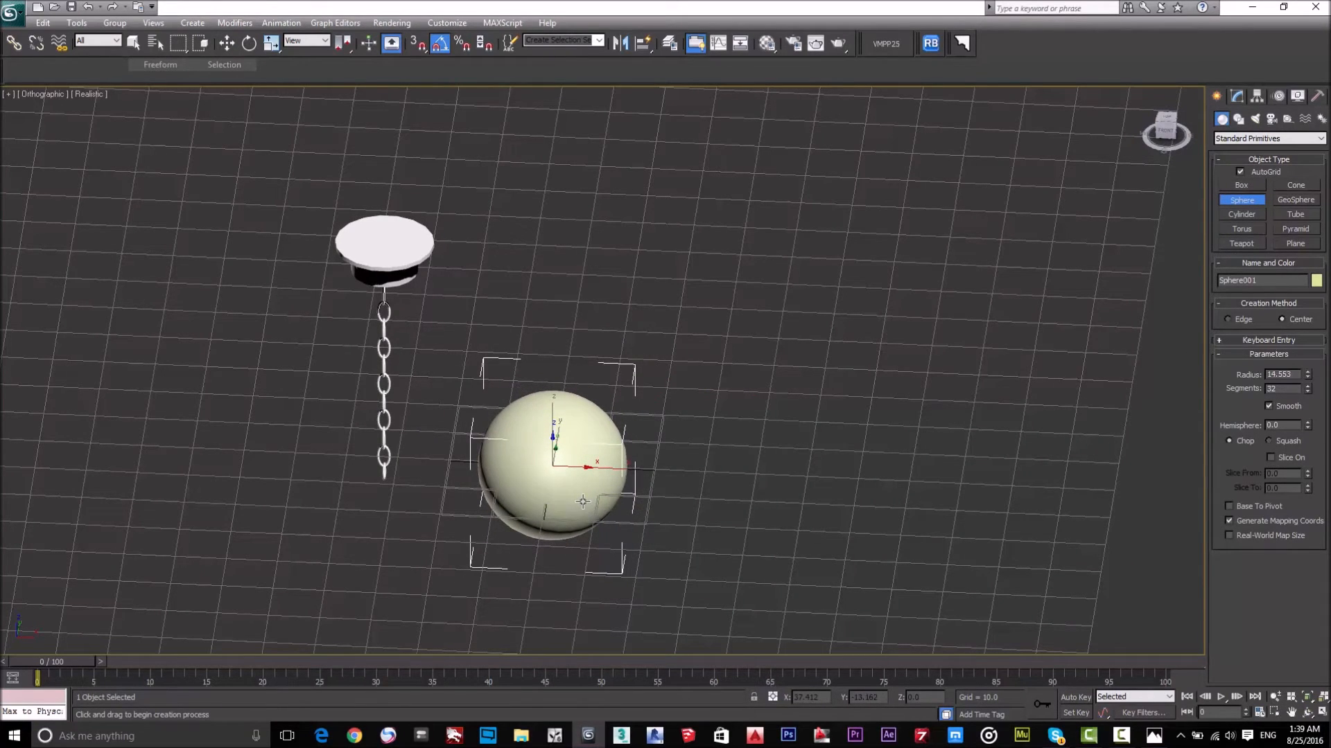
{"action": "key", "text": "w"}
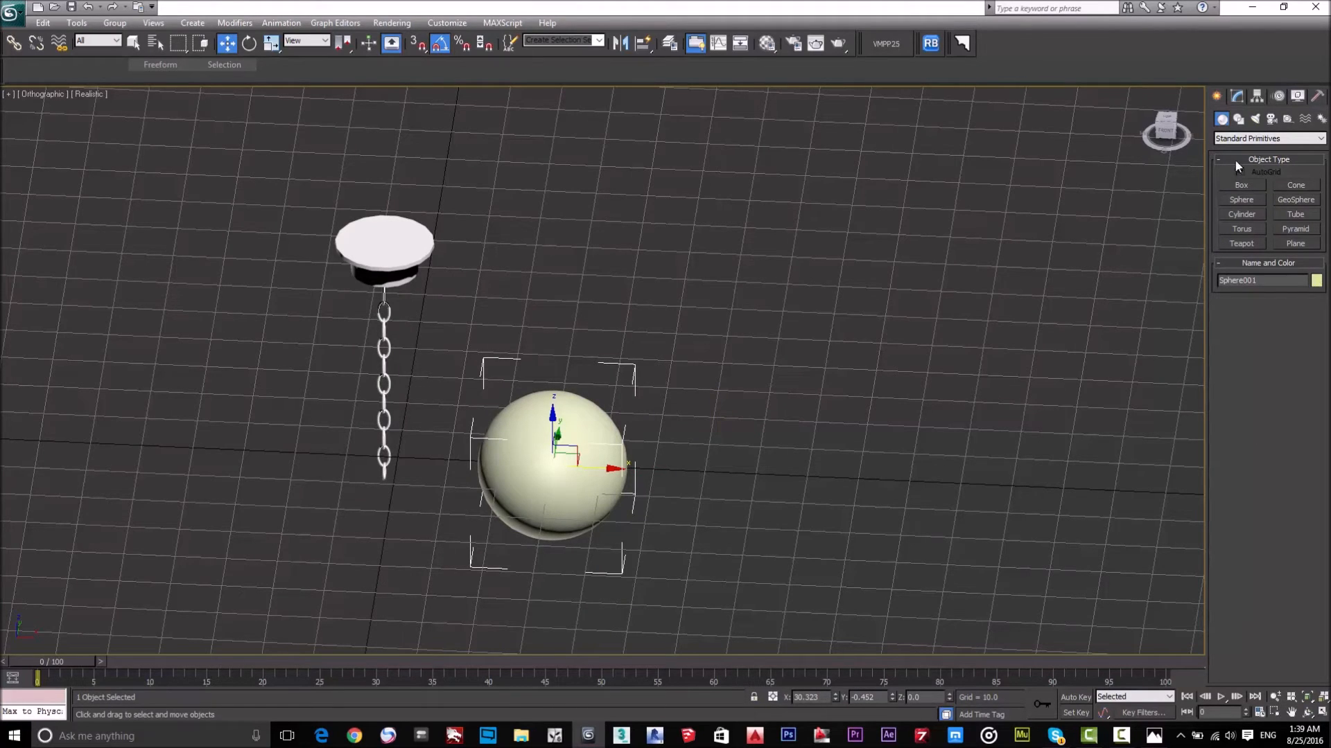
Change the new sphere's object colour to white
{"action": "left_click", "coordinate": [1237, 96]}
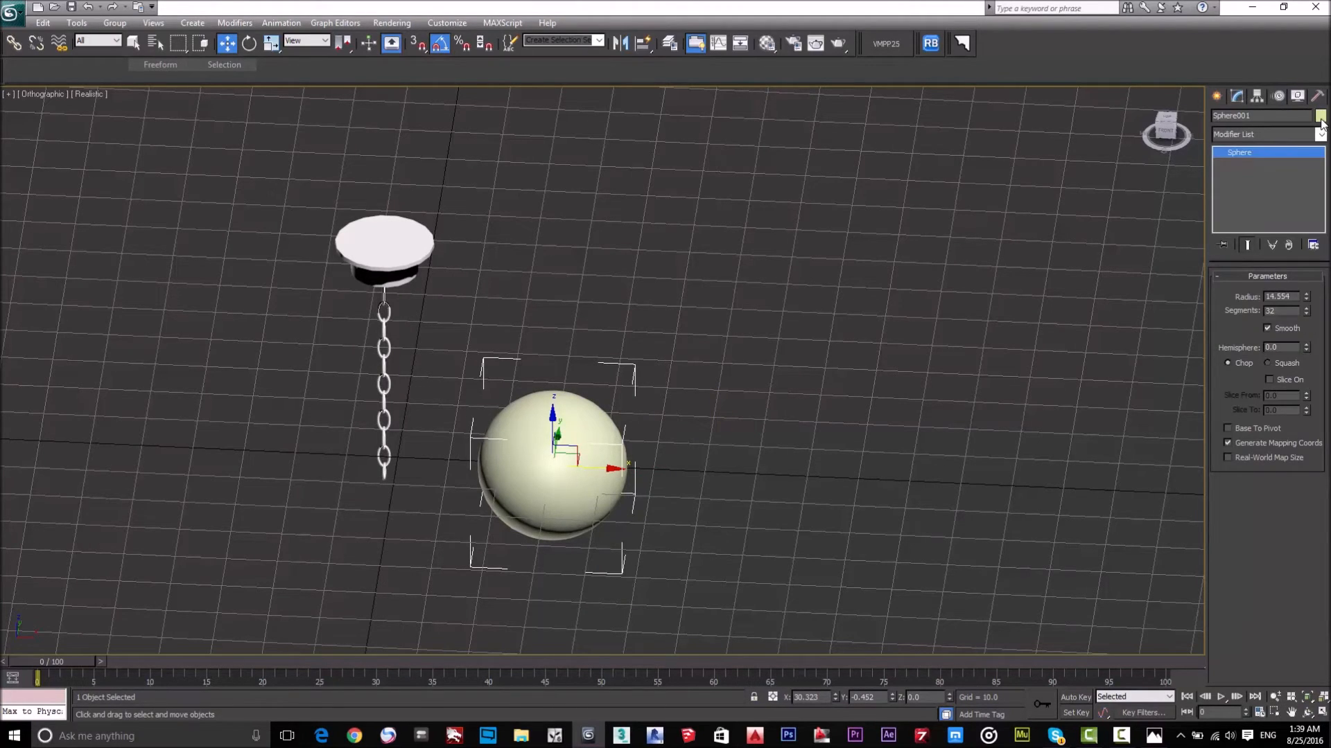
{"action": "left_click", "coordinate": [1320, 116]}
{"action": "left_click", "coordinate": [789, 397]}
{"action": "left_click", "coordinate": [735, 442]}
{"action": "left_click", "coordinate": [1216, 96]}
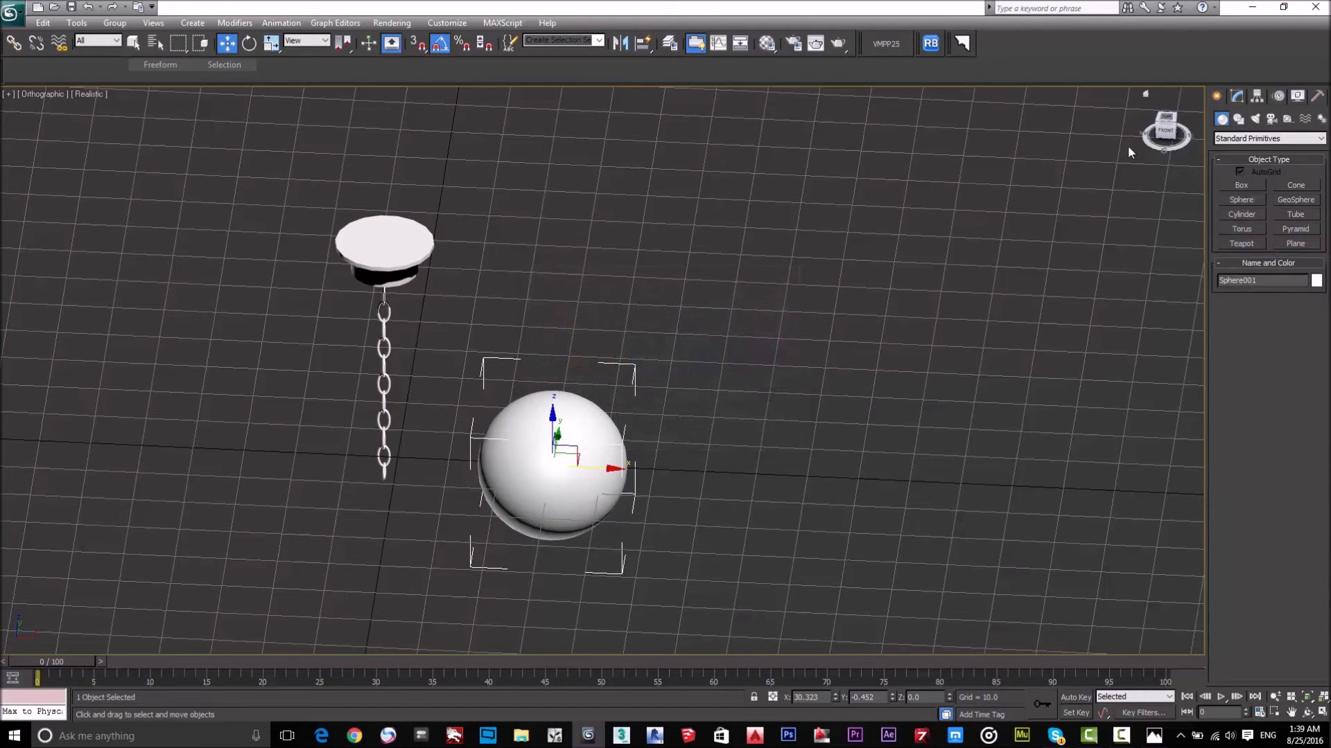
Compare the sphere with the lighting ball's tiled surface in the reference picture aa.png and return to the model
{"action": "left_click", "coordinate": [1171, 122]}
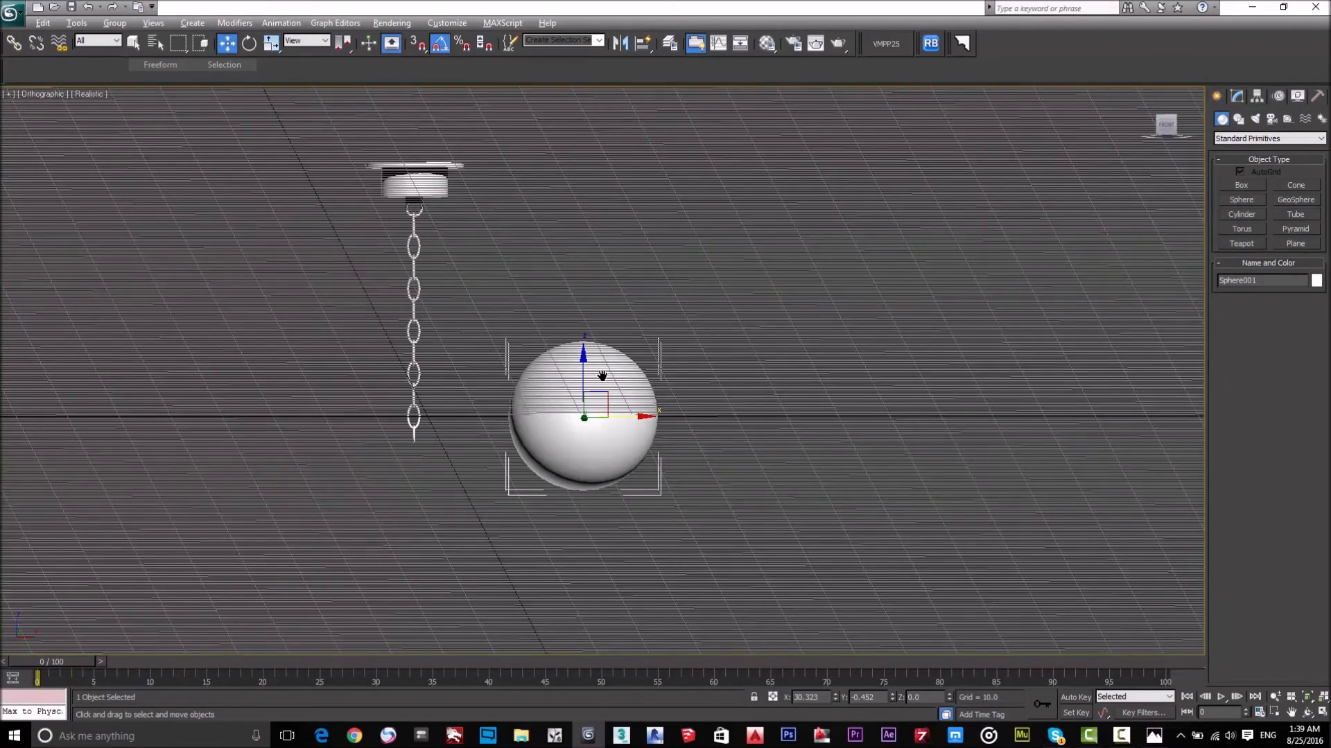
{"action": "scroll", "coordinate": [604, 439], "scroll_direction": "up", "scroll_amount": 3}
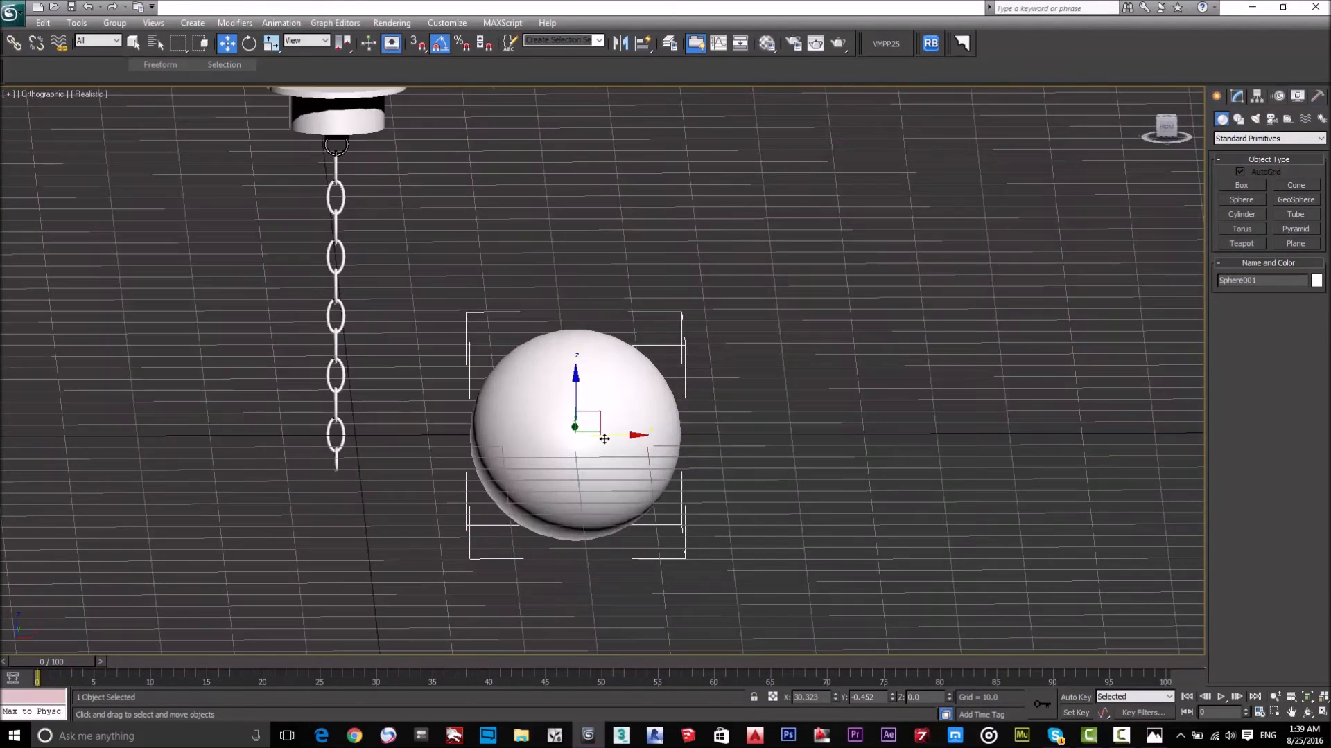
{"action": "left_click", "coordinate": [1153, 736]}
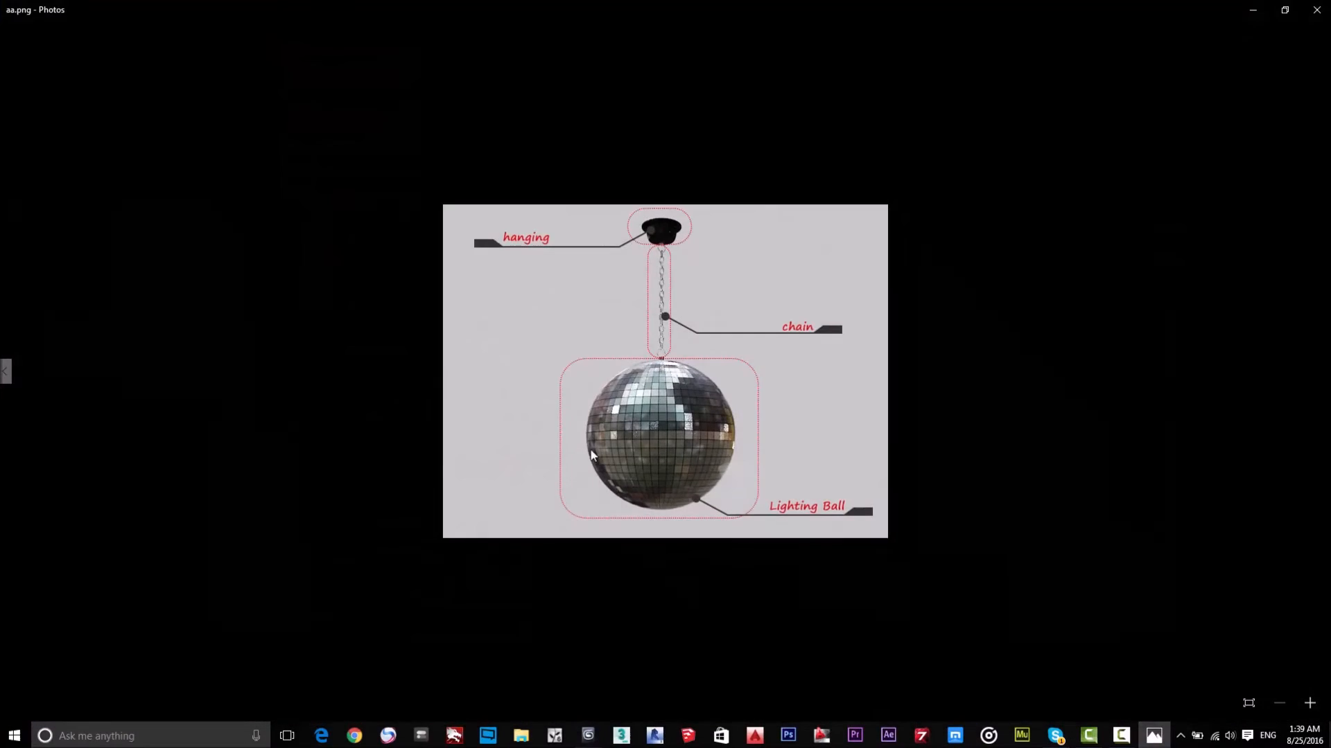
{"action": "double_click", "coordinate": [645, 426]}
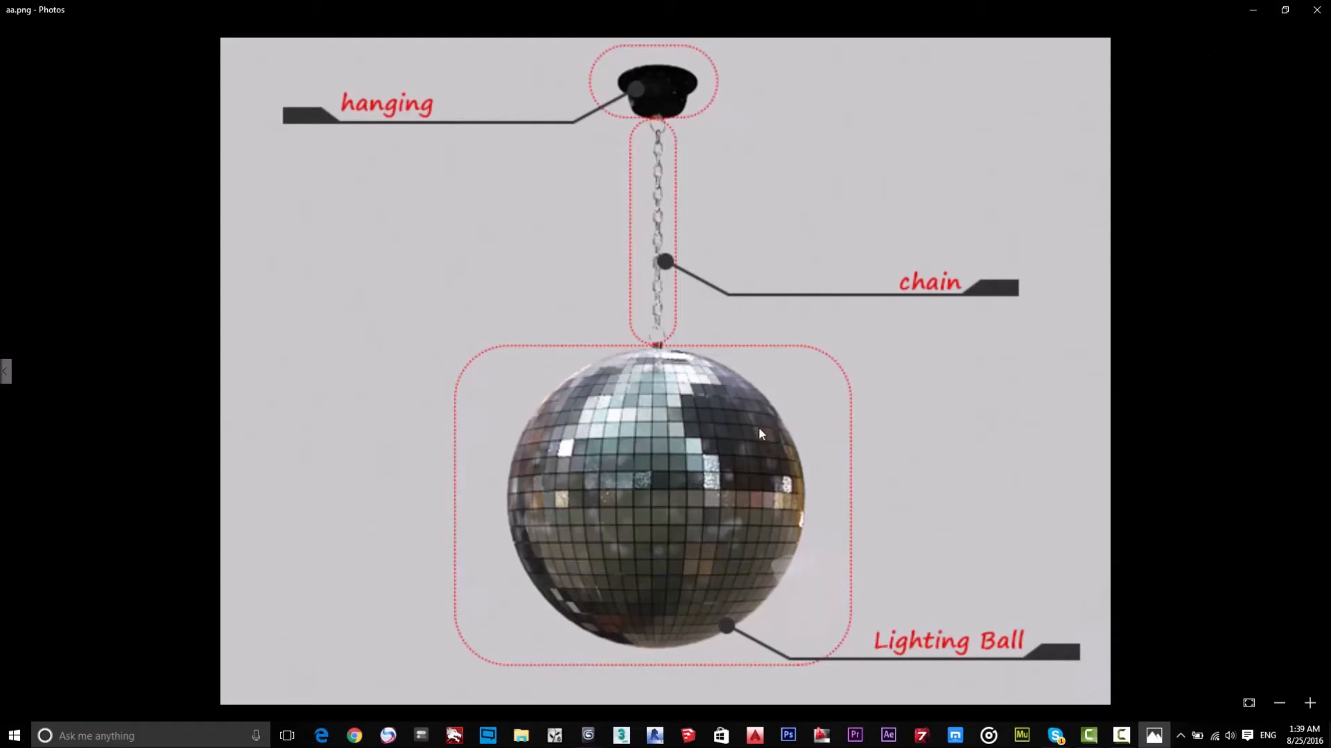
{"action": "scroll", "coordinate": [761, 431], "scroll_direction": "down", "scroll_amount": 3}
{"action": "left_click", "coordinate": [1253, 10]}
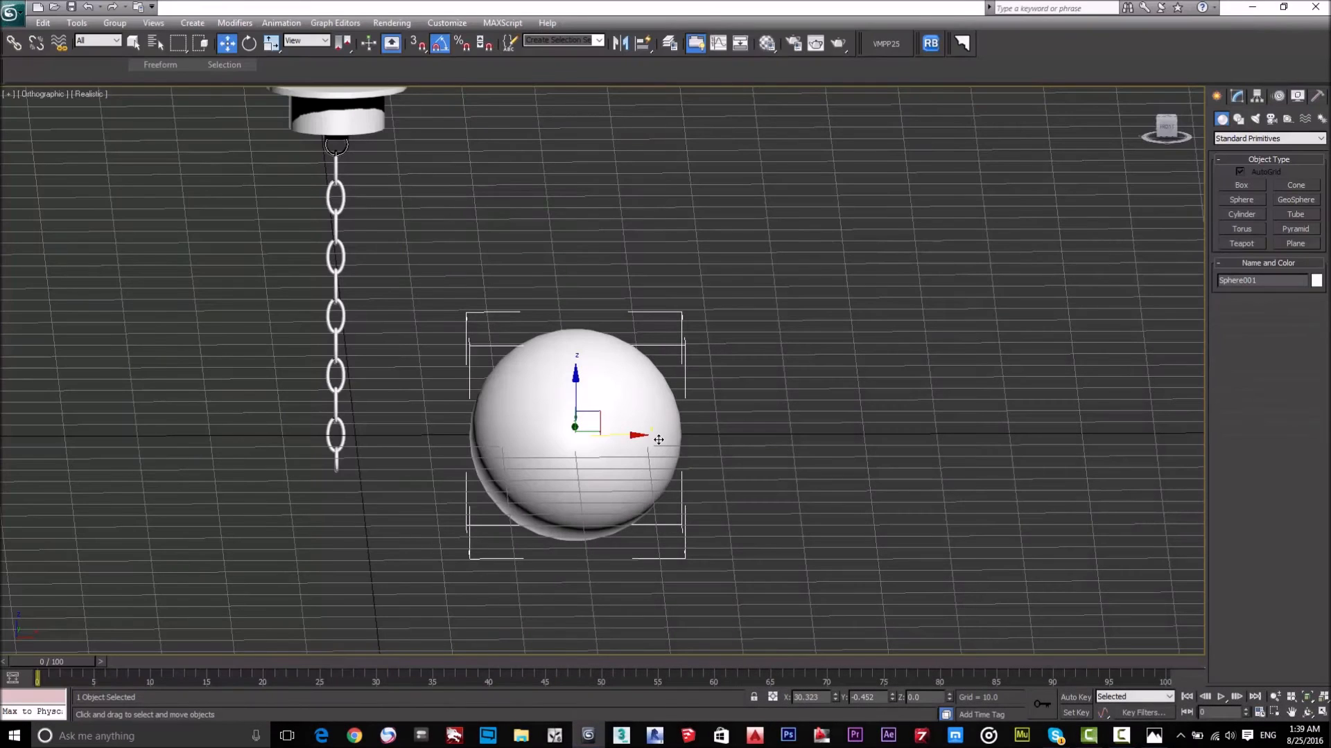
Clone the sphere in the front view as one independent copy at about X 70.6, and deselect it
{"action": "left_click", "coordinate": [1166, 127]}
{"action": "left_click_drag", "start_coordinate": [615, 449], "coordinate": [926, 511], "text": "shift"}
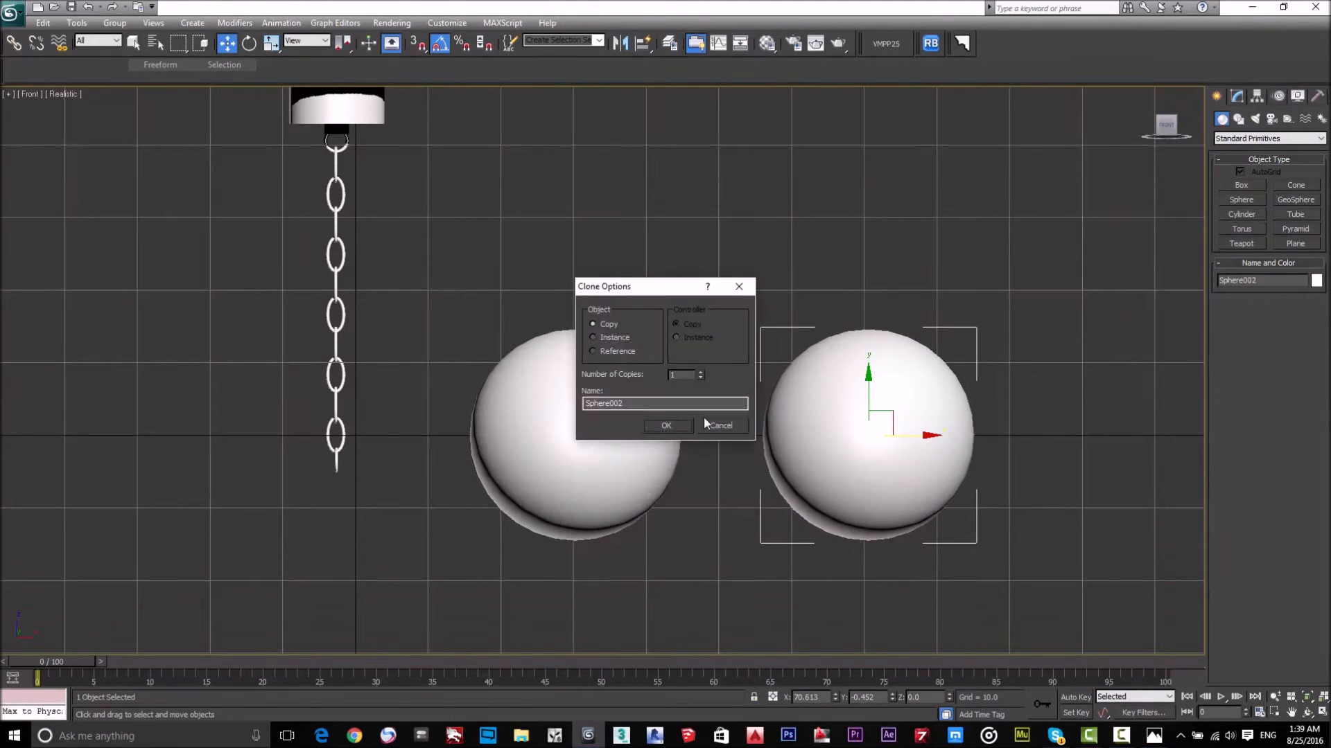
{"action": "left_click", "coordinate": [668, 429]}
{"action": "left_click", "coordinate": [625, 294]}
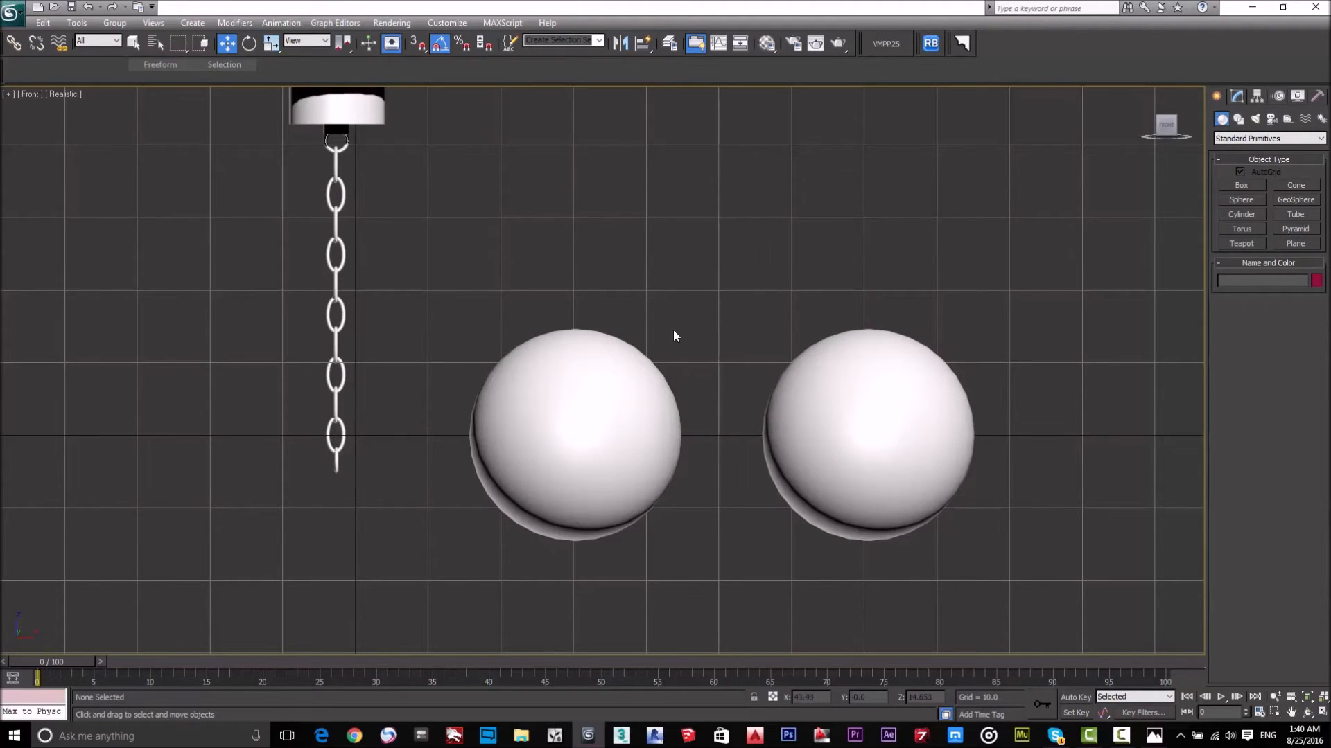
Shift the original sphere slightly along X to about 30.6
{"action": "left_click", "coordinate": [602, 406]}
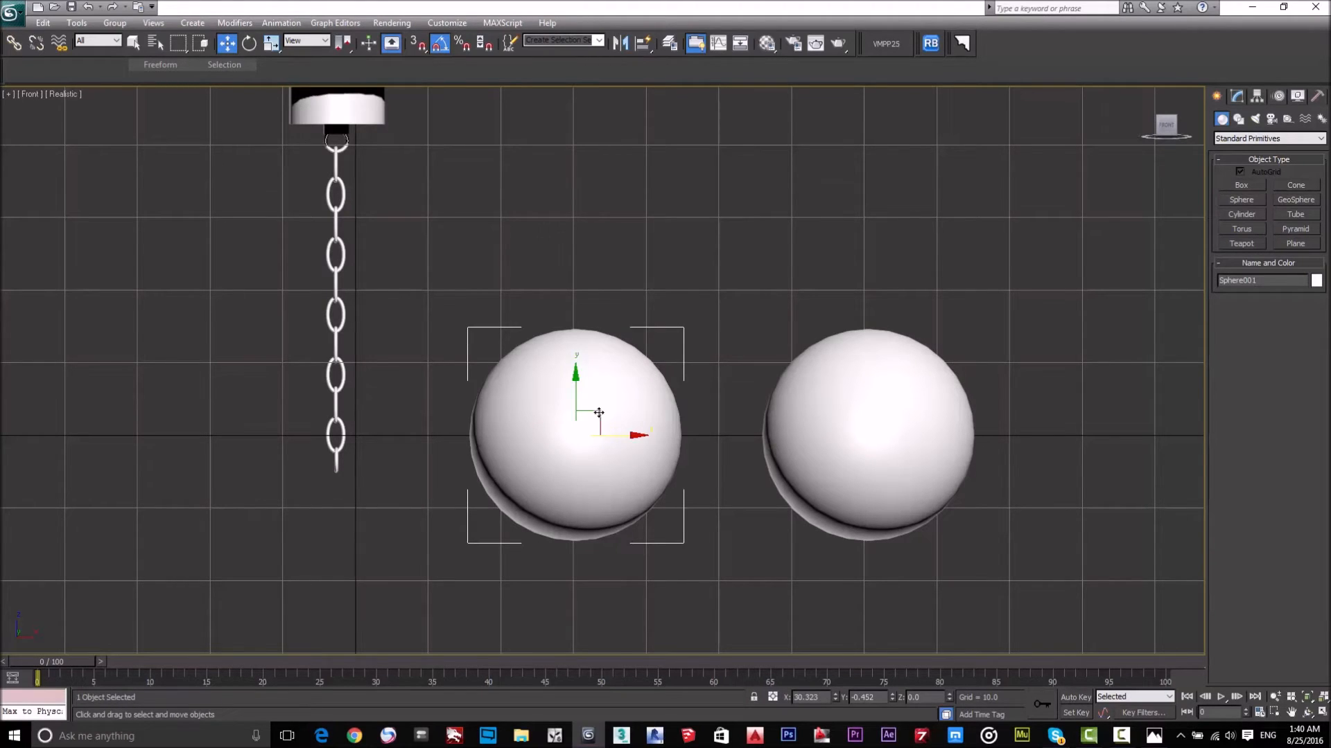
{"action": "left_click", "coordinate": [783, 282]}
{"action": "left_click_drag", "start_coordinate": [596, 371], "coordinate": [601, 368]}
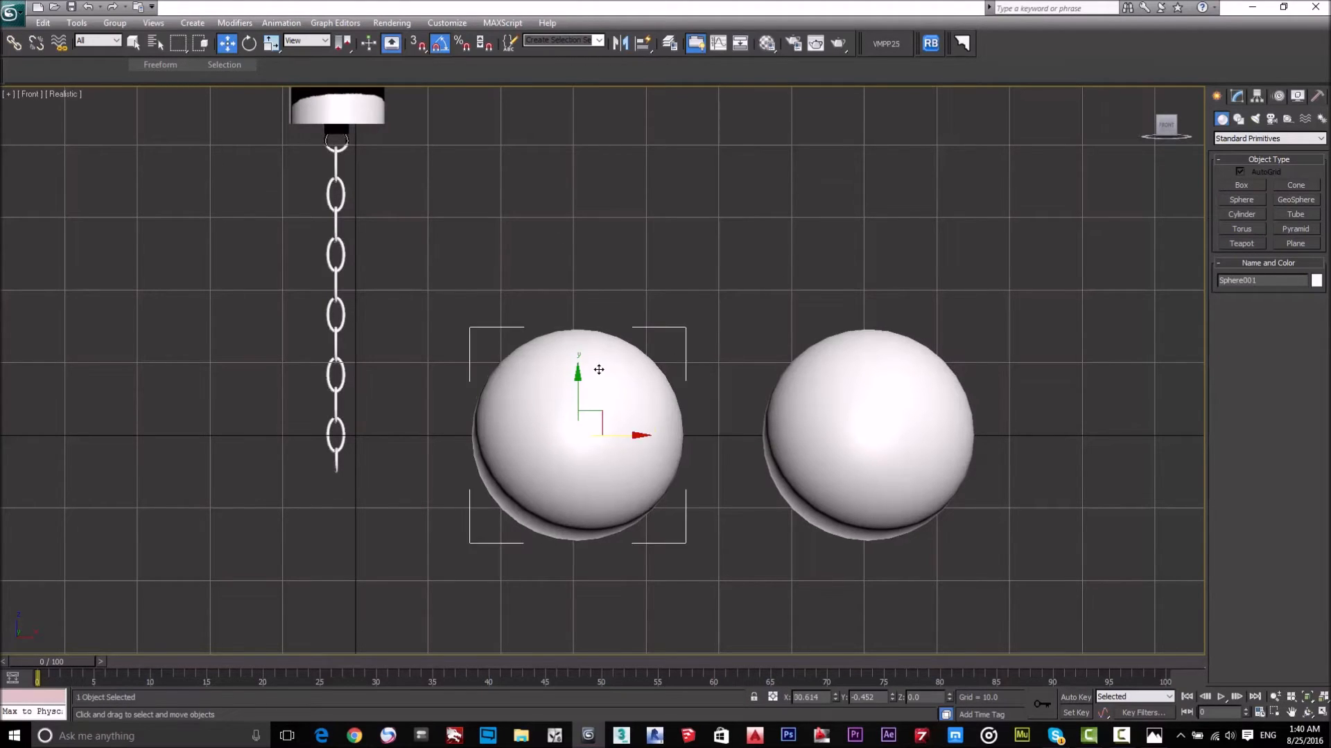
Apply a Lattice modifier to the copied sphere farther from the chain
{"action": "left_click", "coordinate": [893, 423]}
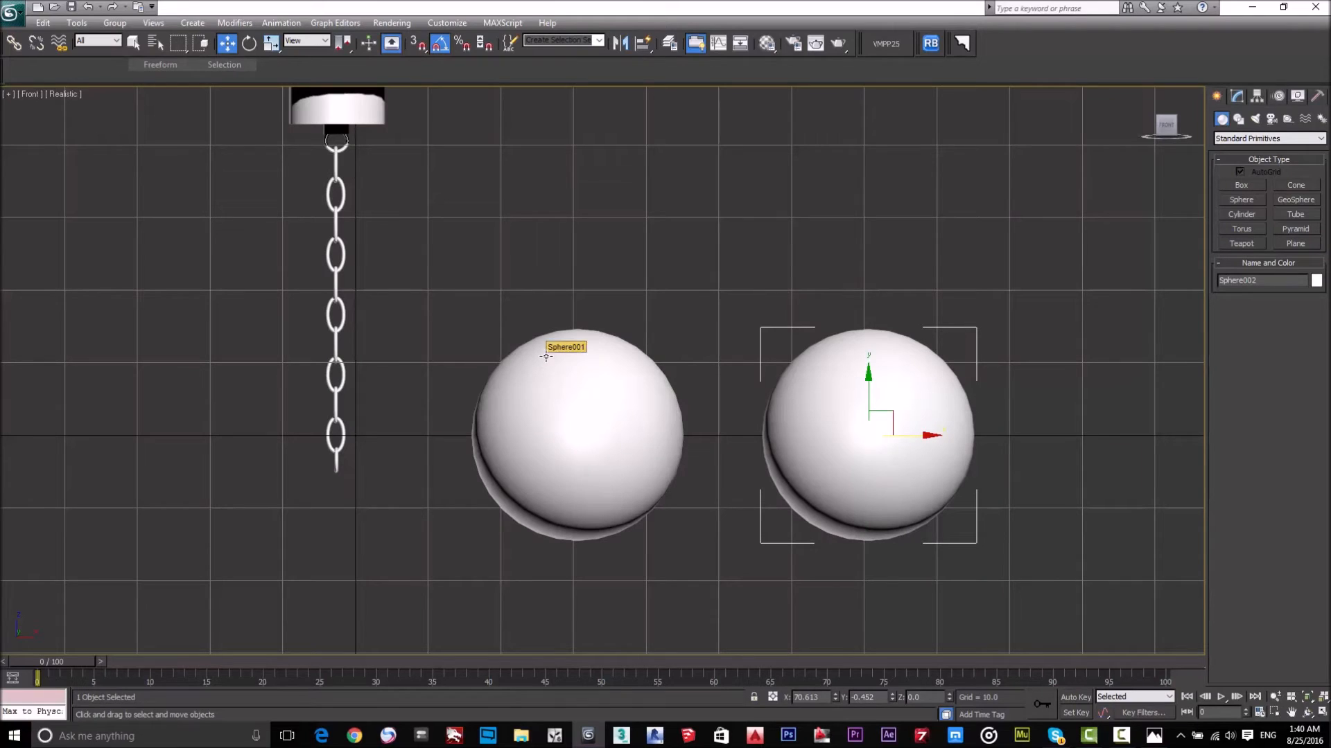
{"action": "left_click", "coordinate": [1238, 96]}
{"action": "left_click", "coordinate": [1253, 135]}
{"action": "left_click", "coordinate": [1253, 136]}
{"action": "left_click", "coordinate": [1217, 97]}
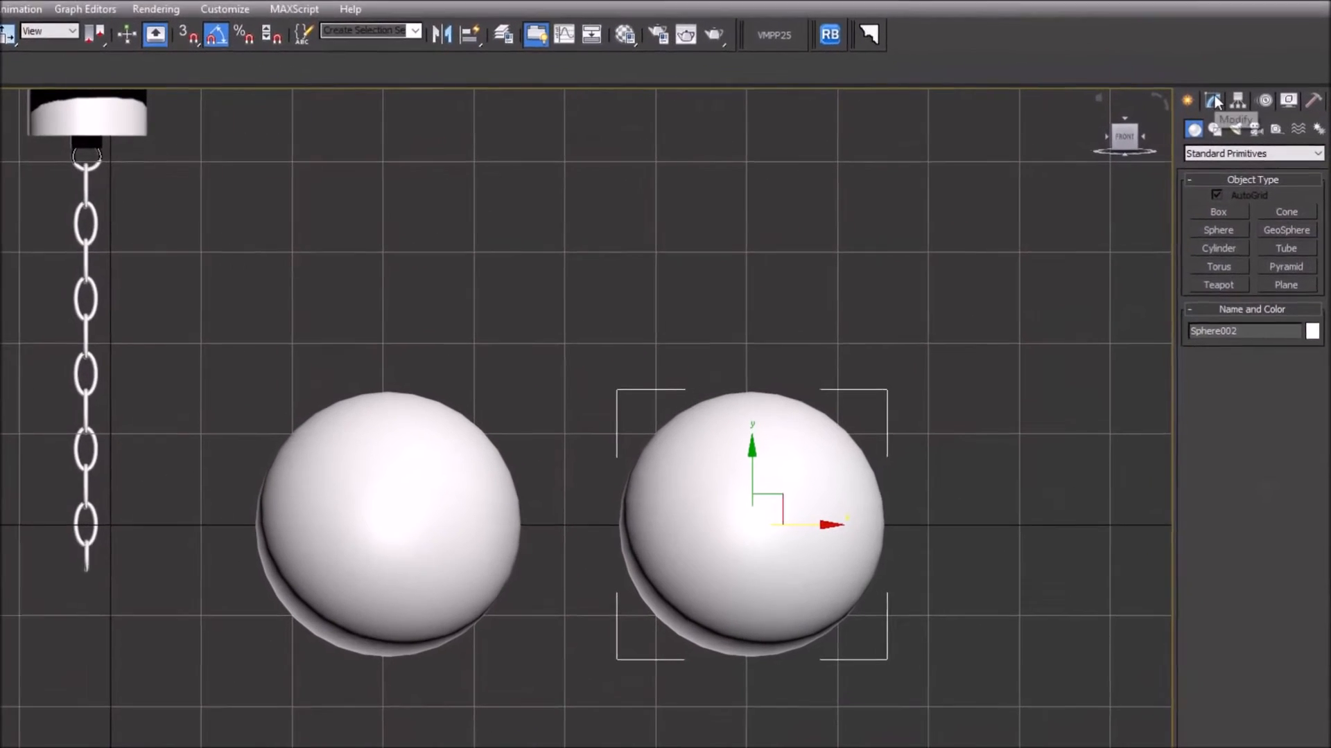
{"action": "left_click", "coordinate": [1239, 94]}
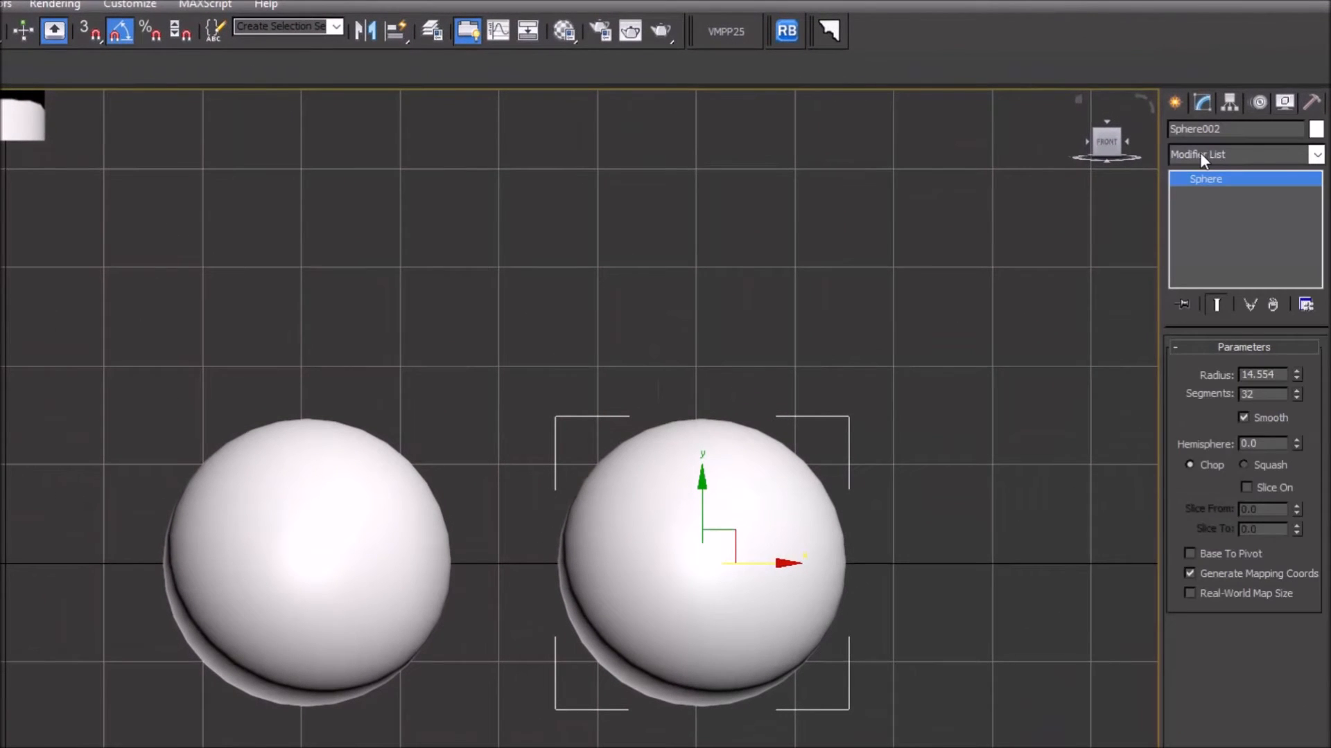
{"action": "left_click", "coordinate": [1255, 156]}
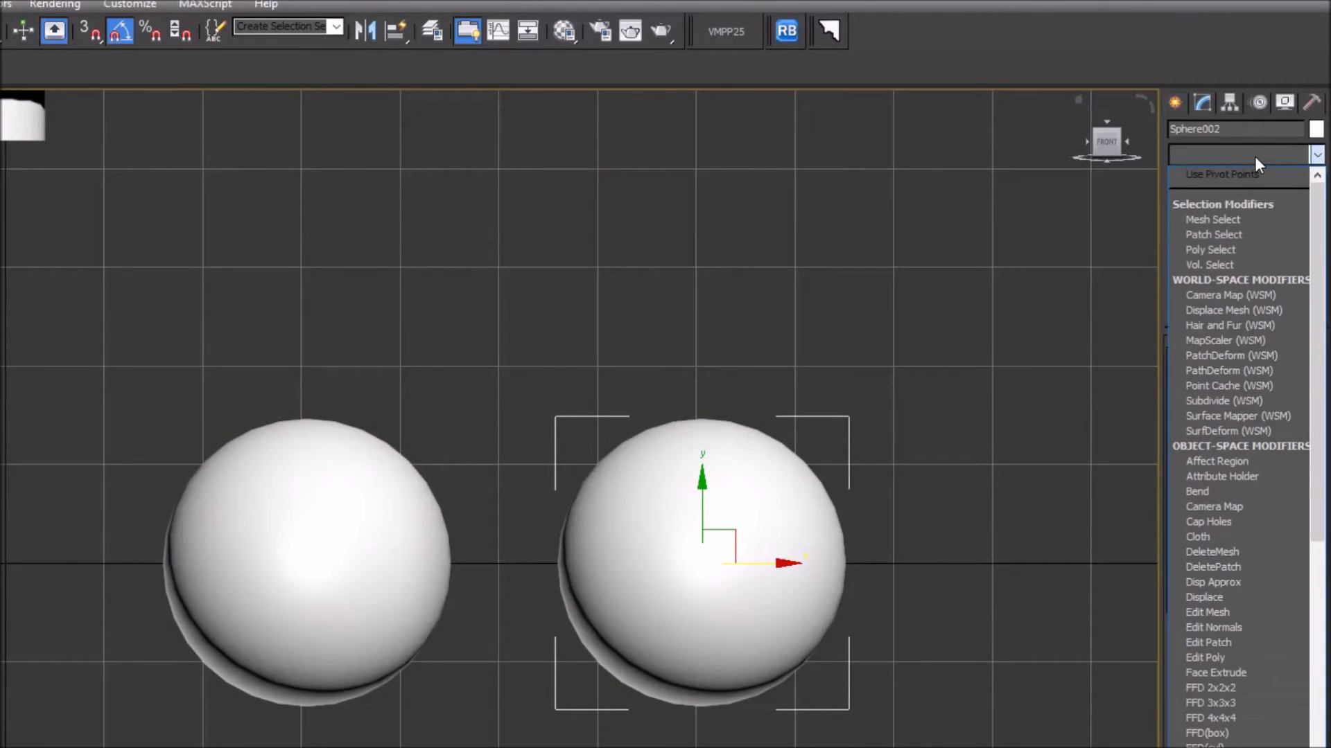
{"action": "type", "text": "lattice"}
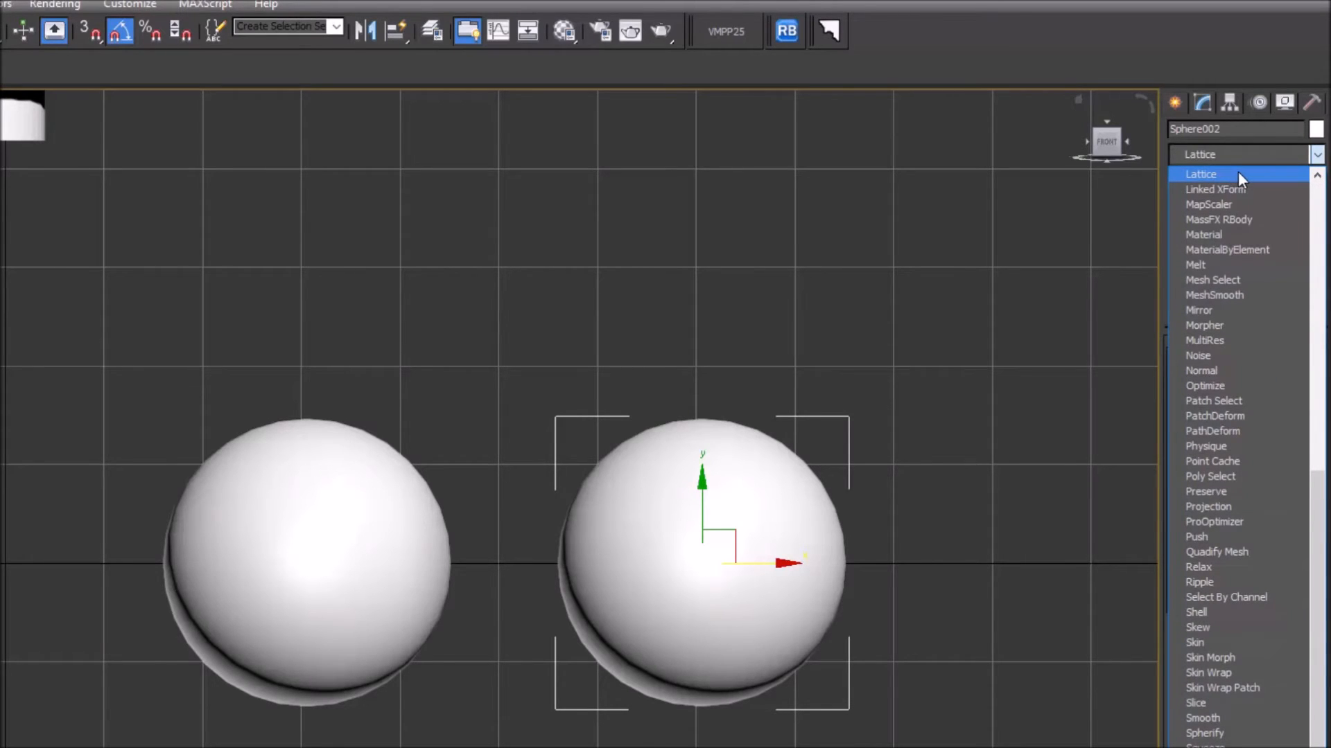
{"action": "left_click", "coordinate": [1238, 173]}
Set the lattice's strut radius to 0.01 and reduce its joint radius to 0
{"action": "middle_click_drag", "start_coordinate": [630, 416], "coordinate": [615, 444]}
{"action": "middle_click_drag", "start_coordinate": [867, 494], "coordinate": [653, 443]}
{"action": "scroll", "coordinate": [798, 472], "scroll_direction": "up", "scroll_amount": 3}
{"action": "middle_click_drag", "start_coordinate": [798, 471], "coordinate": [747, 434]}
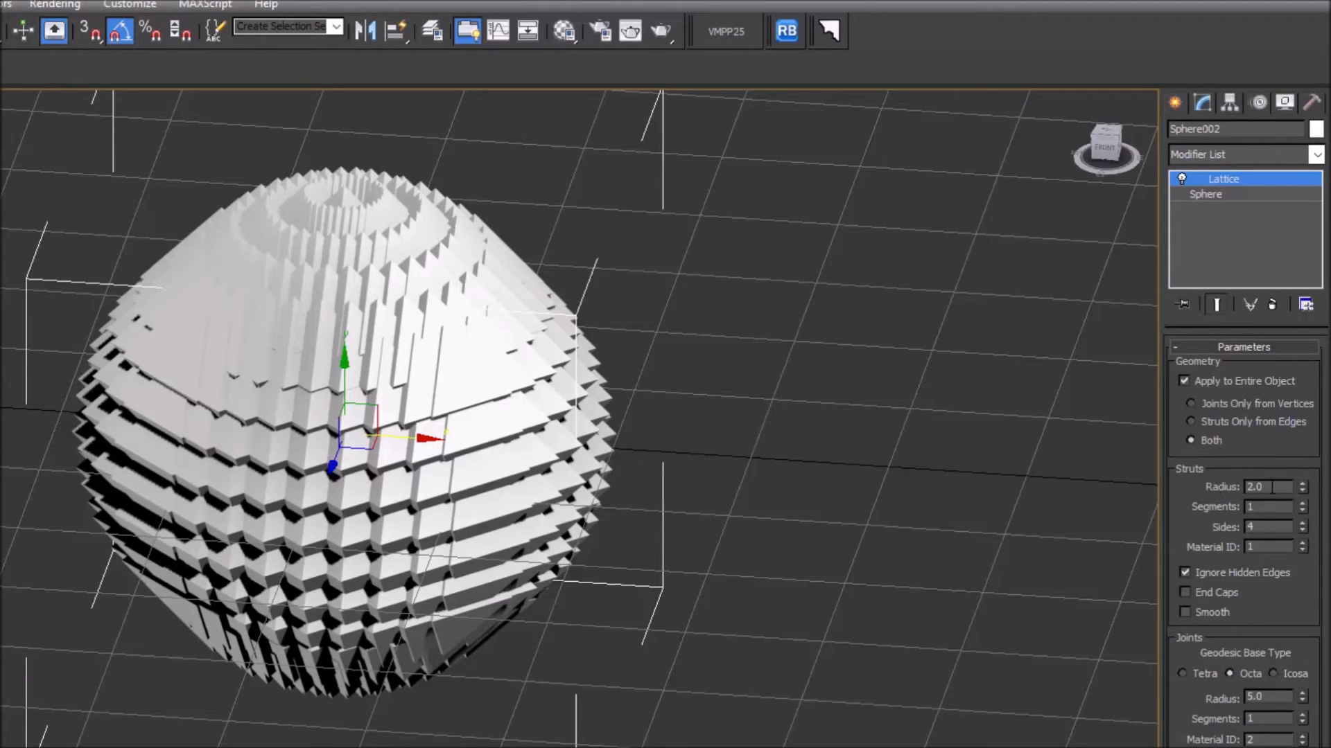
{"action": "left_click_drag", "start_coordinate": [1270, 488], "coordinate": [1237, 487]}
{"action": "type", "text": "0.01"}
{"action": "key", "text": "Return"}
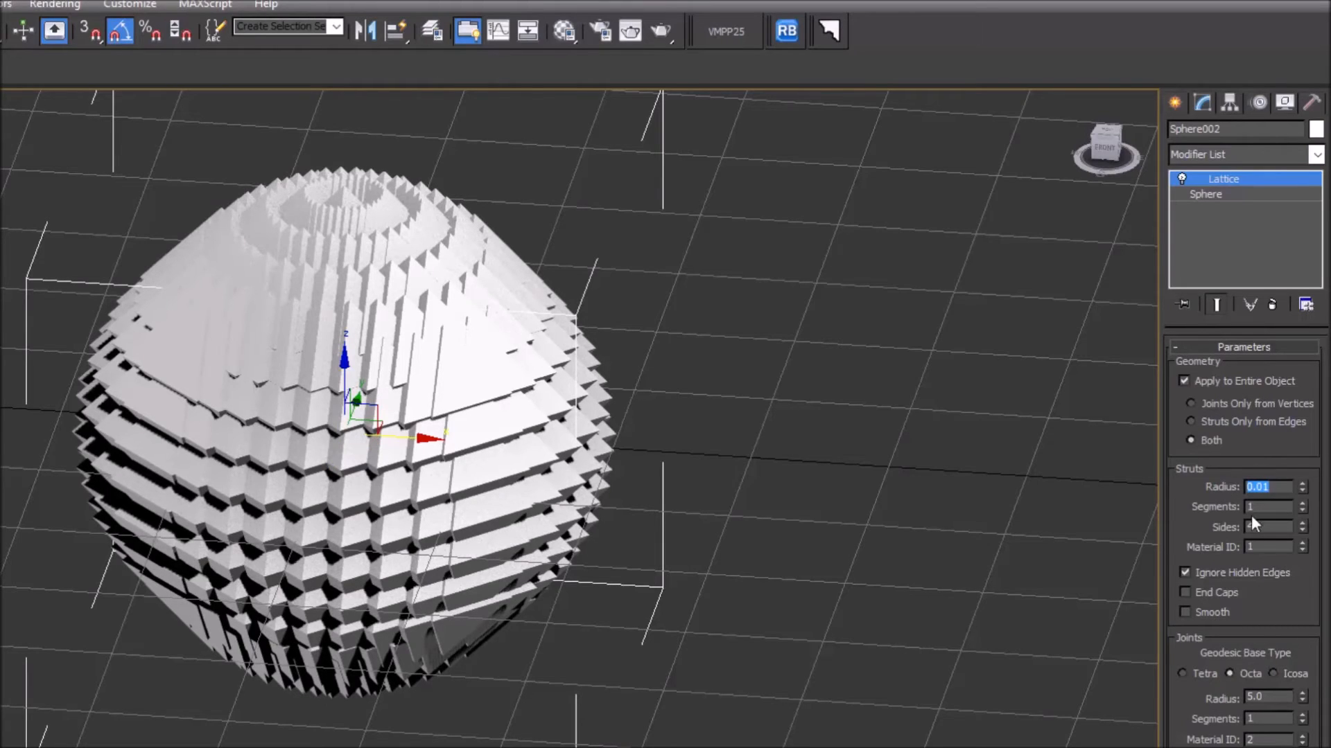
{"action": "left_click", "coordinate": [1206, 638]}
{"action": "left_click_drag", "start_coordinate": [1303, 697], "coordinate": [1306, 722]}
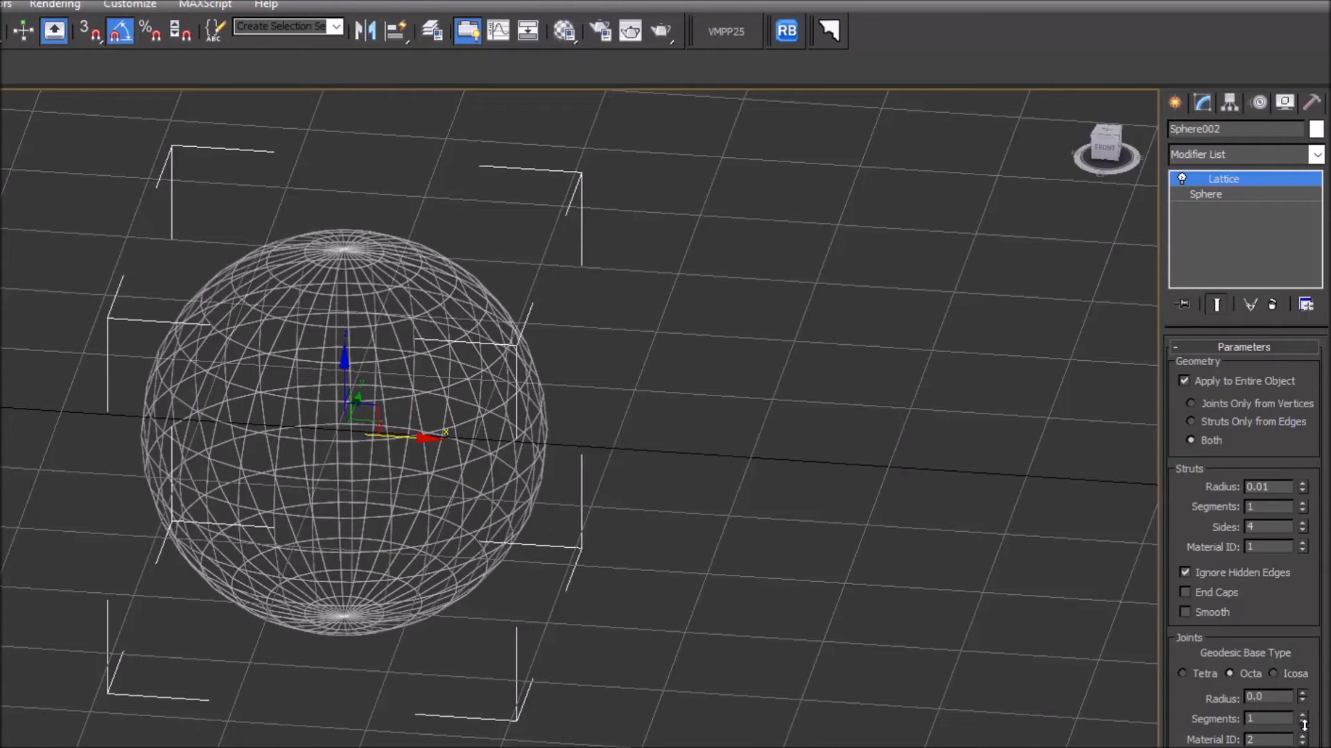
Compare the Tetra, Icosa and Octa joint types at radius 0.1, ending on Tetra with a joint radius of 0
{"action": "scroll", "coordinate": [414, 446], "scroll_direction": "up", "scroll_amount": 10}
{"action": "scroll", "coordinate": [434, 414], "scroll_direction": "up", "scroll_amount": 10}
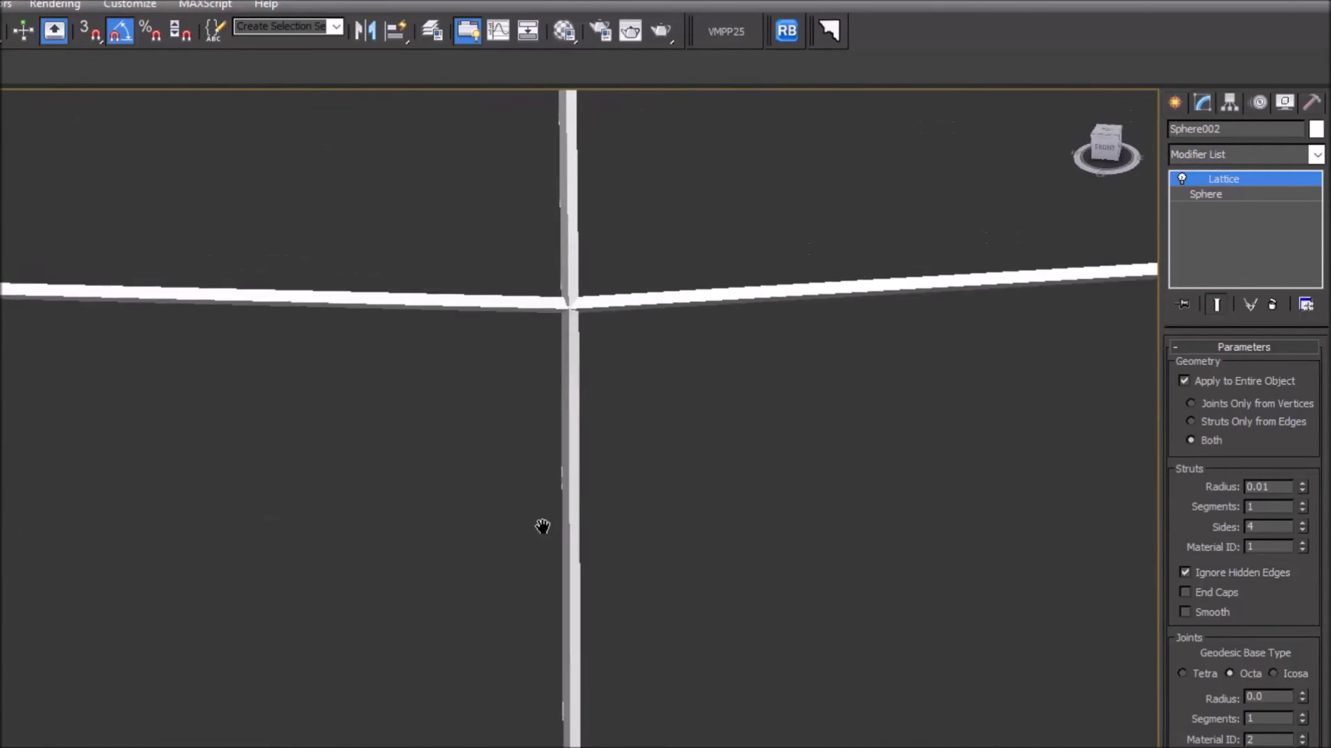
{"action": "middle_click_drag", "start_coordinate": [547, 523], "coordinate": [416, 592]}
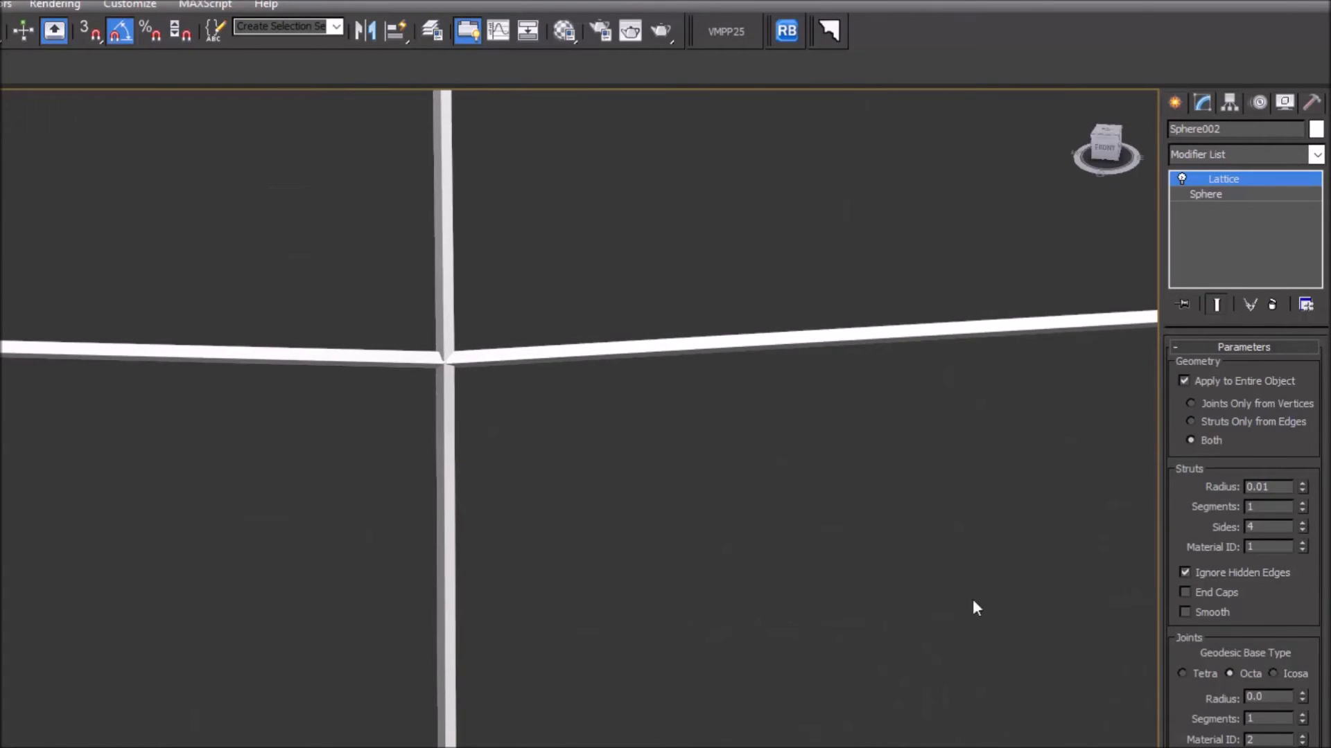
{"action": "left_click_drag", "start_coordinate": [1303, 699], "coordinate": [1307, 694]}
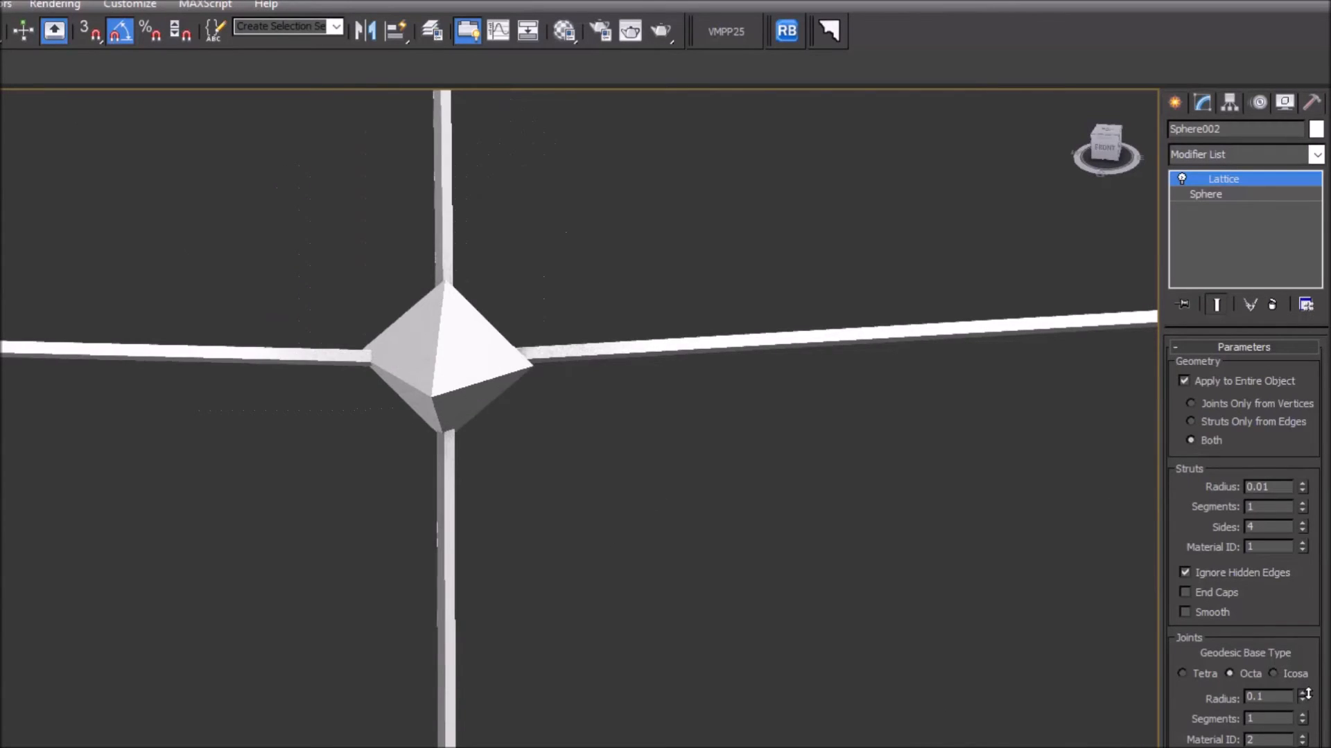
{"action": "left_click", "coordinate": [1196, 672]}
{"action": "left_click", "coordinate": [1286, 675]}
{"action": "left_click", "coordinate": [1241, 675]}
{"action": "left_click", "coordinate": [1205, 671]}
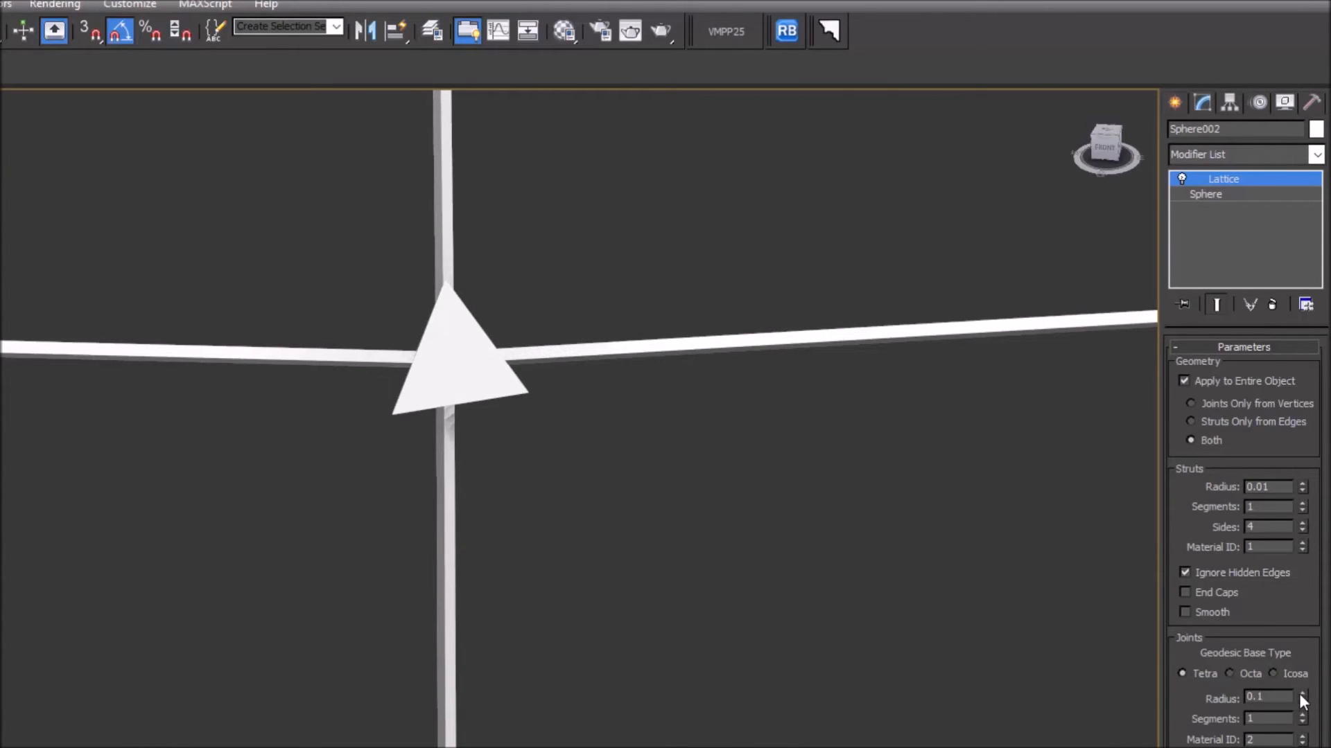
{"action": "left_click_drag", "start_coordinate": [1303, 706], "coordinate": [1305, 731]}
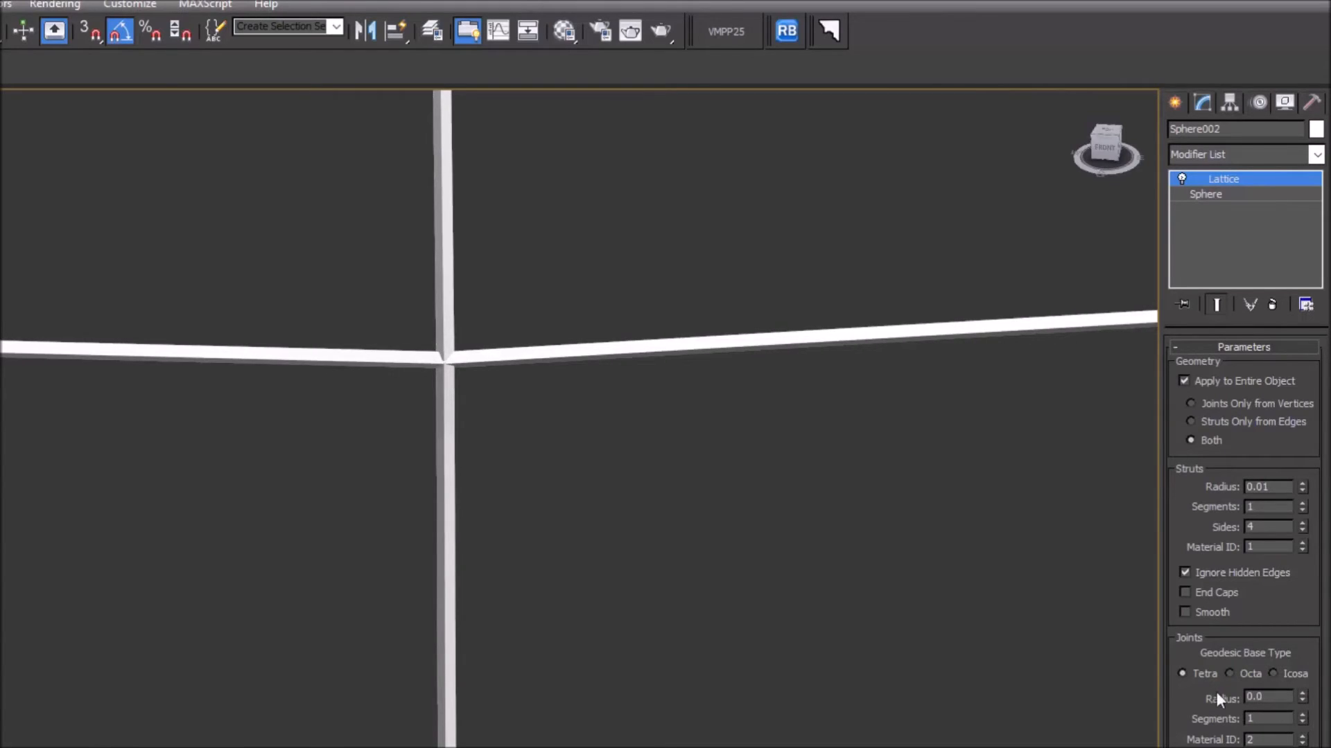
Round the lattice struts by setting 30 sides, and set their segments to 70
{"action": "scroll", "coordinate": [559, 490], "scroll_direction": "down", "scroll_amount": 10}
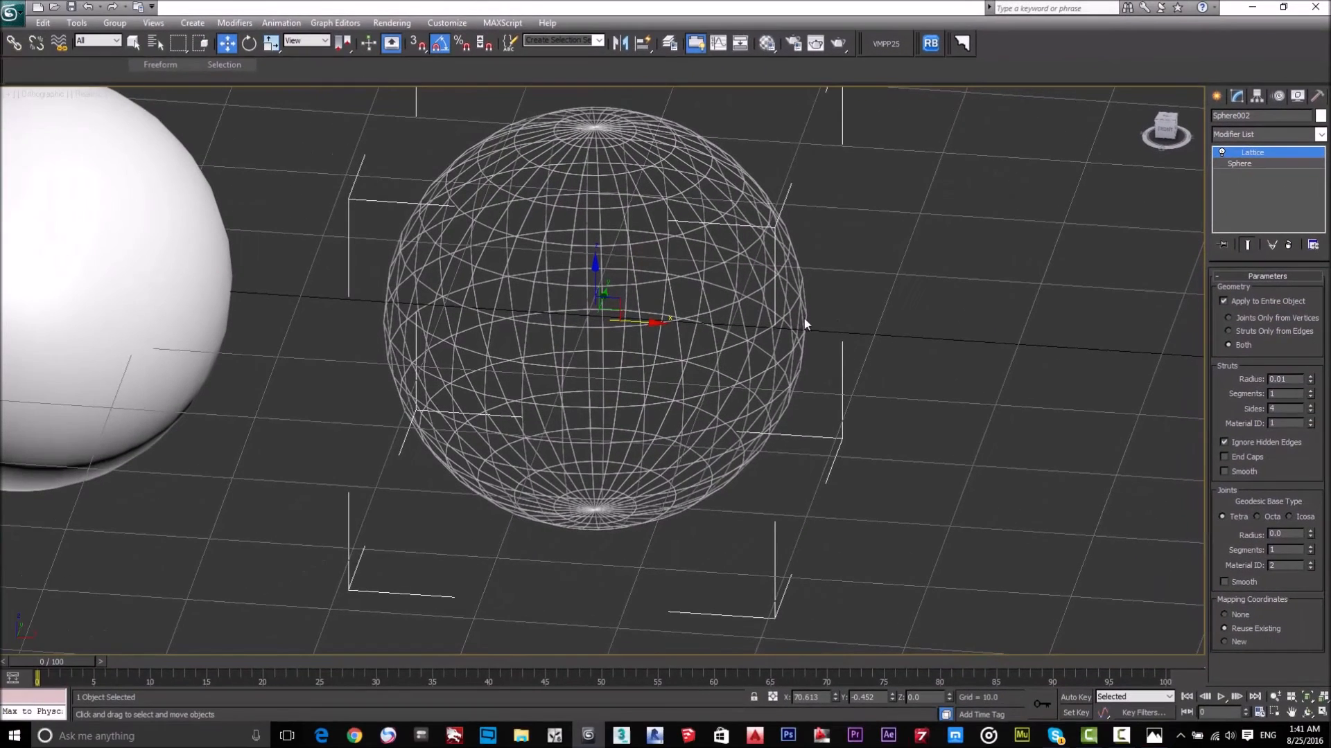
{"action": "double_click", "coordinate": [1267, 379]}
{"action": "scroll", "coordinate": [704, 333], "scroll_direction": "up", "scroll_amount": 15}
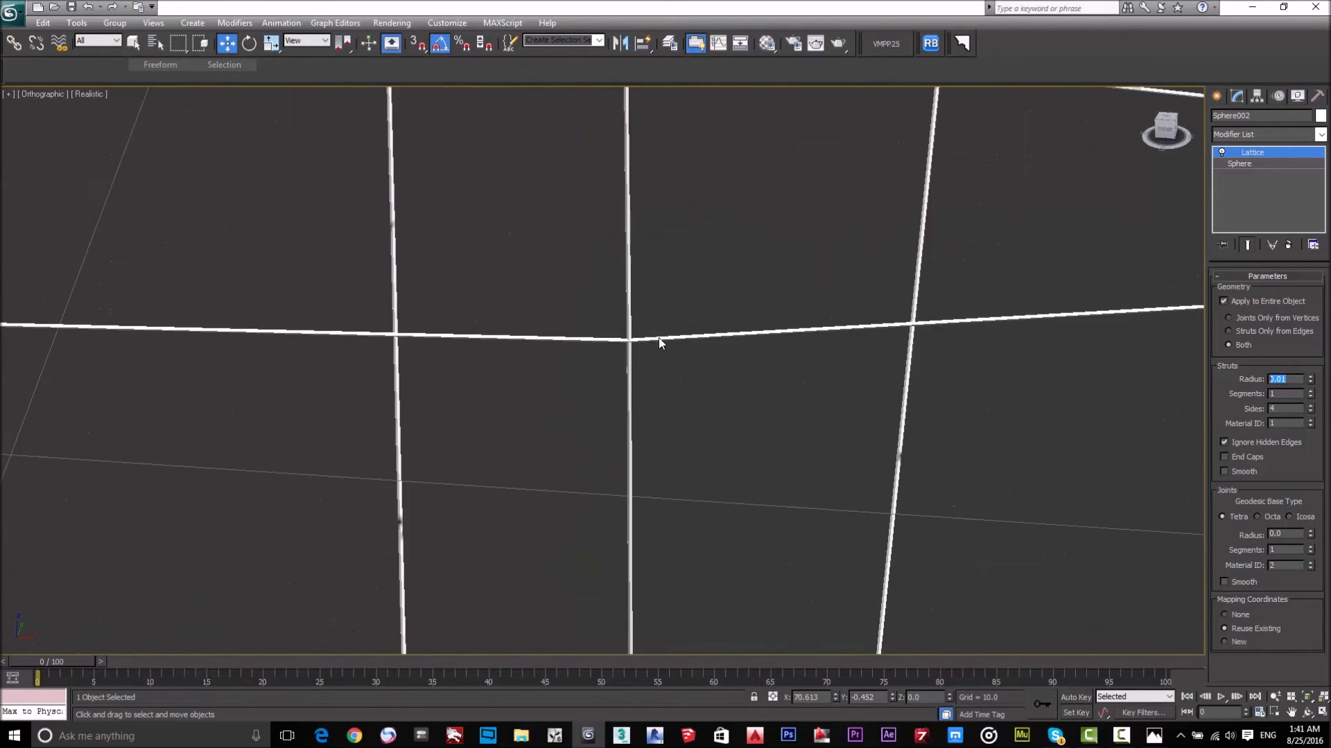
{"action": "middle_click_drag", "start_coordinate": [679, 344], "coordinate": [606, 400]}
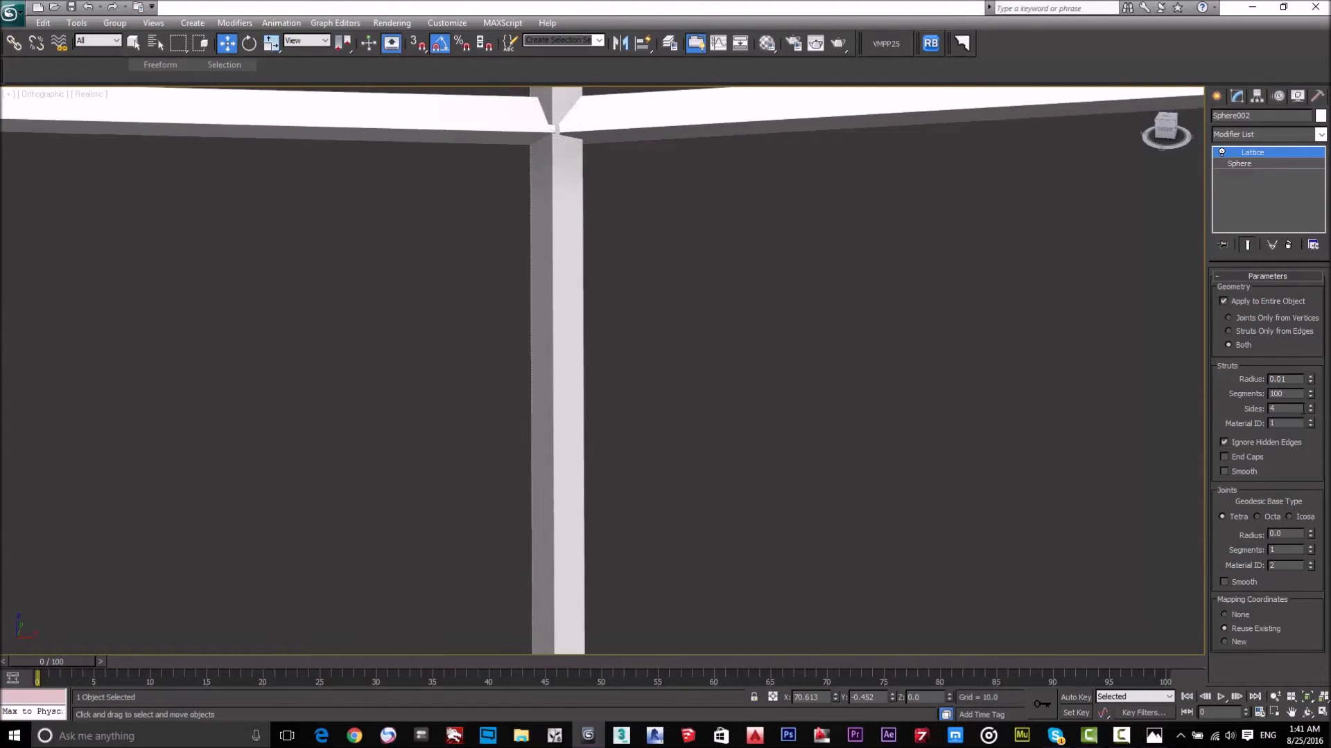
{"action": "left_click_drag", "start_coordinate": [1311, 414], "coordinate": [1300, 324]}
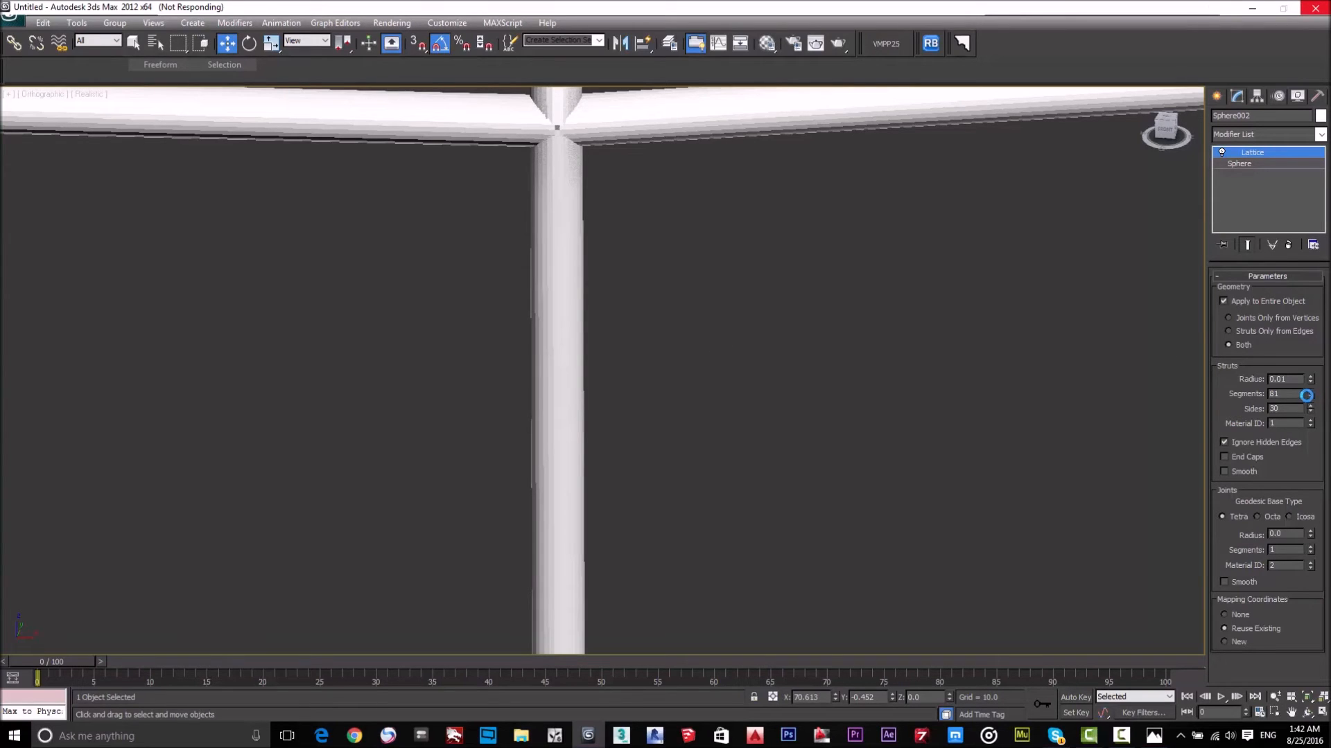
{"action": "left_click_drag", "start_coordinate": [1310, 393], "coordinate": [1295, 418]}
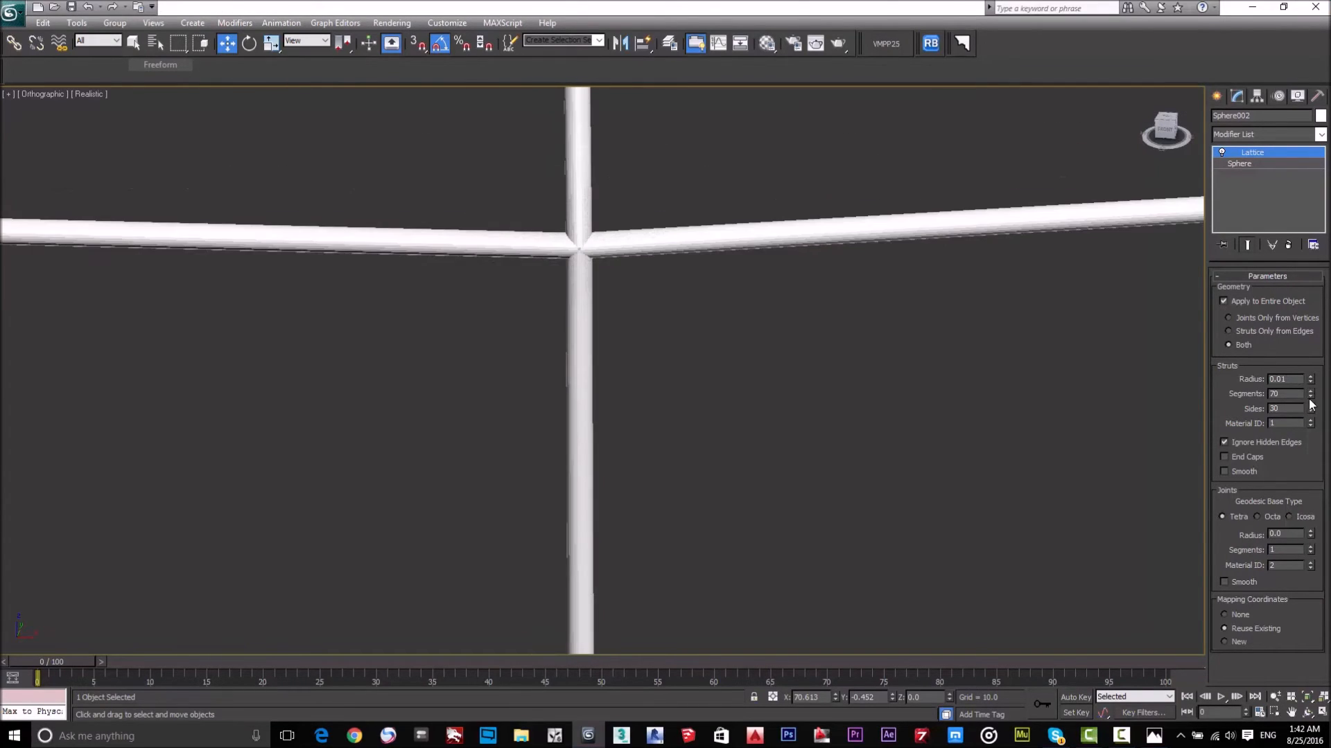
Reduce the segments of the lattice sphere's struts to 38
{"action": "left_click", "coordinate": [1310, 391]}
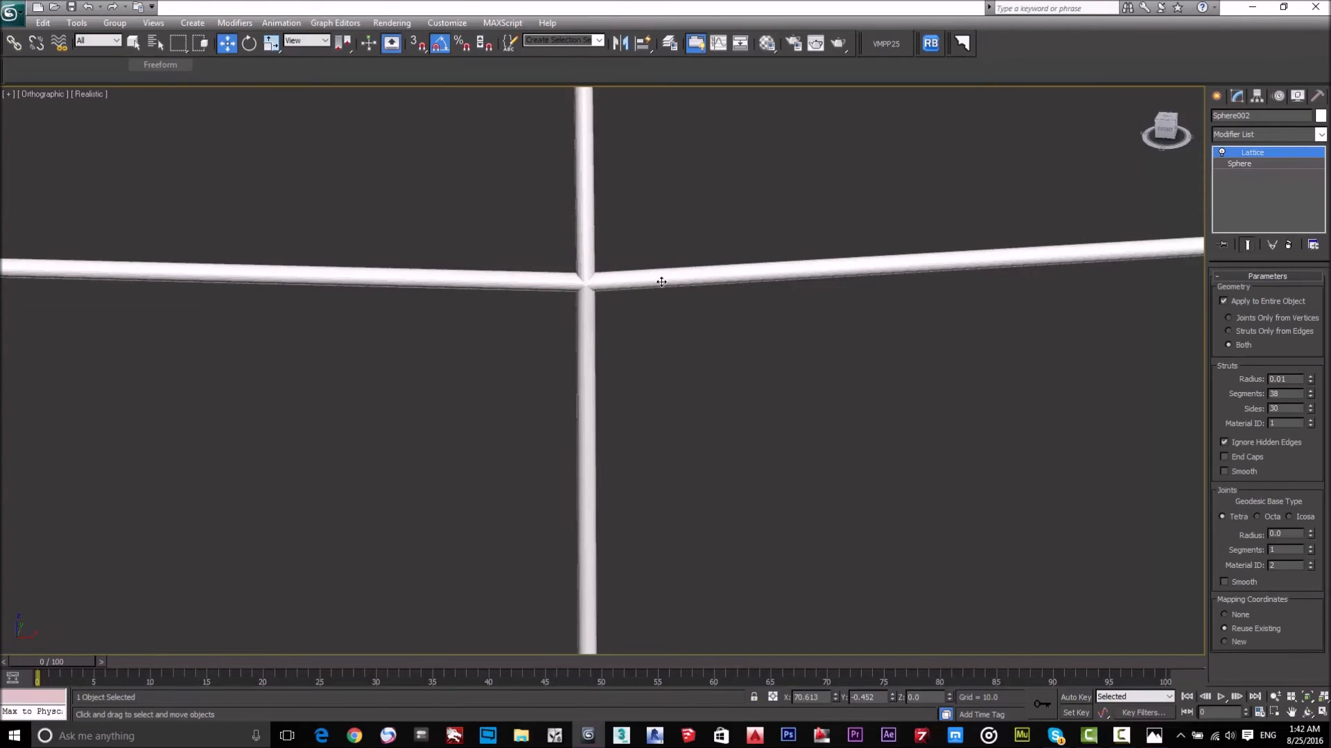
{"action": "scroll", "coordinate": [688, 294], "scroll_direction": "down", "scroll_amount": 5}
{"action": "scroll", "coordinate": [692, 283], "scroll_direction": "down", "scroll_amount": 8}
{"action": "scroll", "coordinate": [692, 283], "scroll_direction": "up", "scroll_amount": 3}
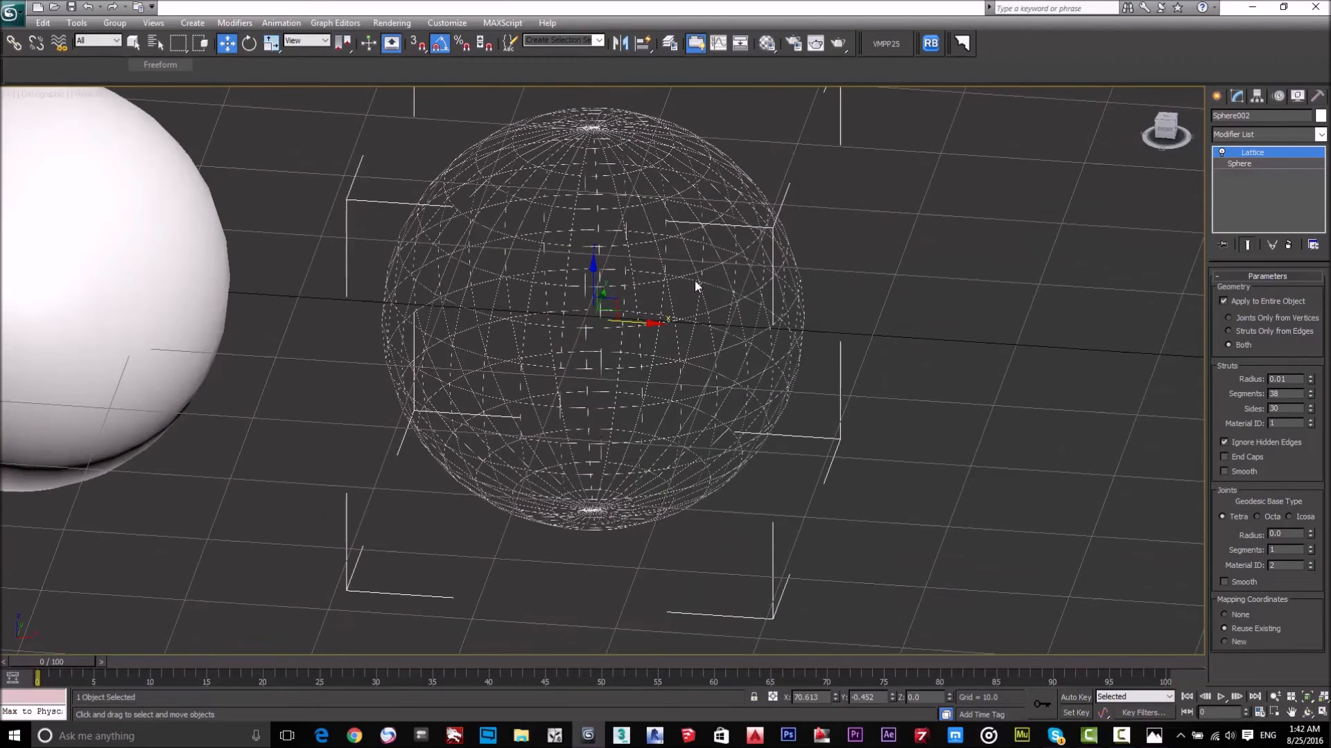
{"action": "middle_click_drag", "start_coordinate": [692, 283], "coordinate": [767, 322]}
Select the lattice sphere and change its object color to the near-black custom color
{"action": "left_click", "coordinate": [959, 282]}
{"action": "left_click_drag", "start_coordinate": [914, 192], "coordinate": [383, 476]}
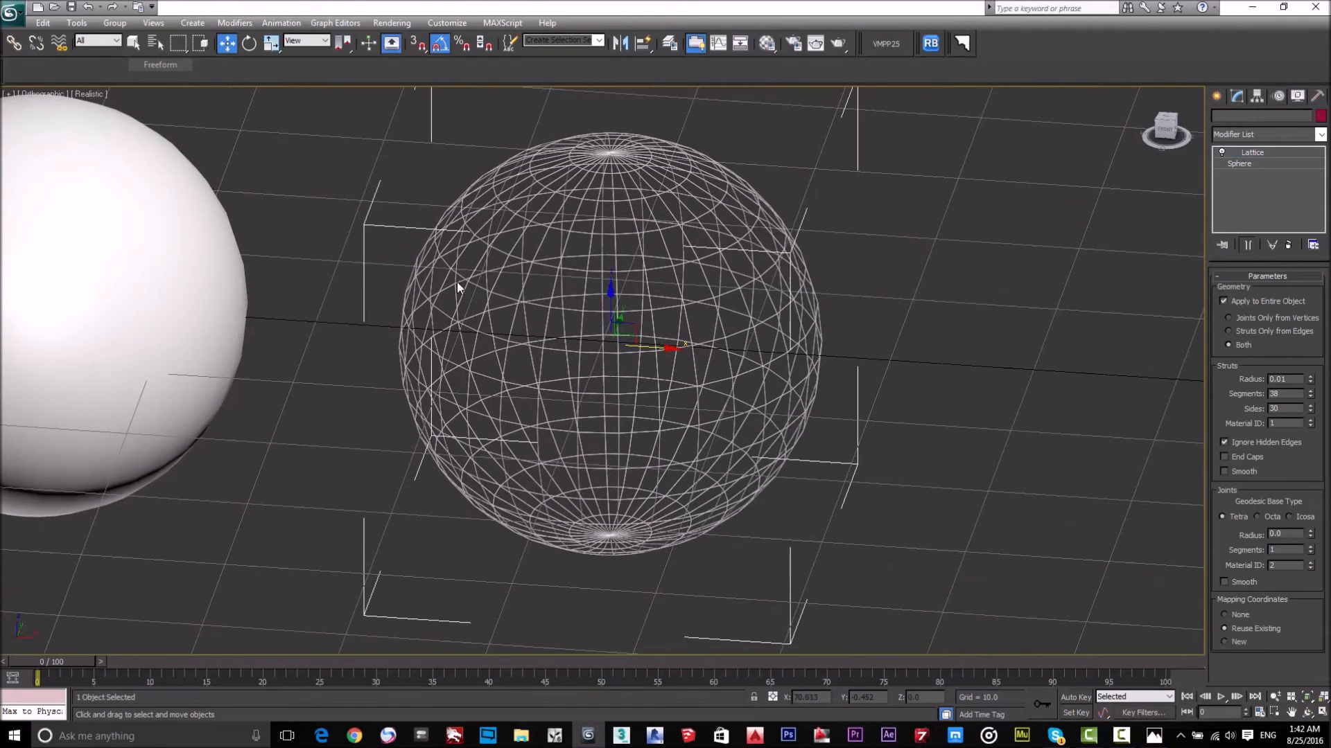
{"action": "left_click", "coordinate": [1320, 116]}
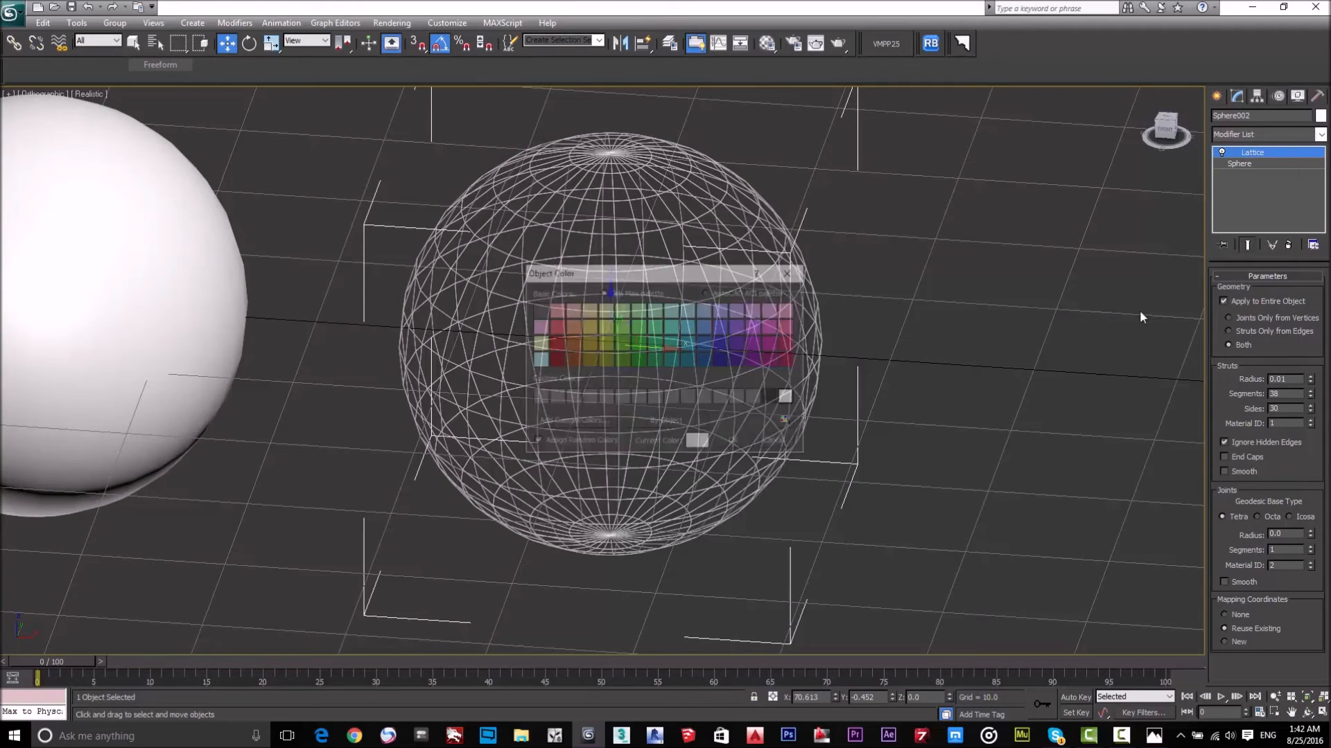
{"action": "left_click", "coordinate": [772, 397]}
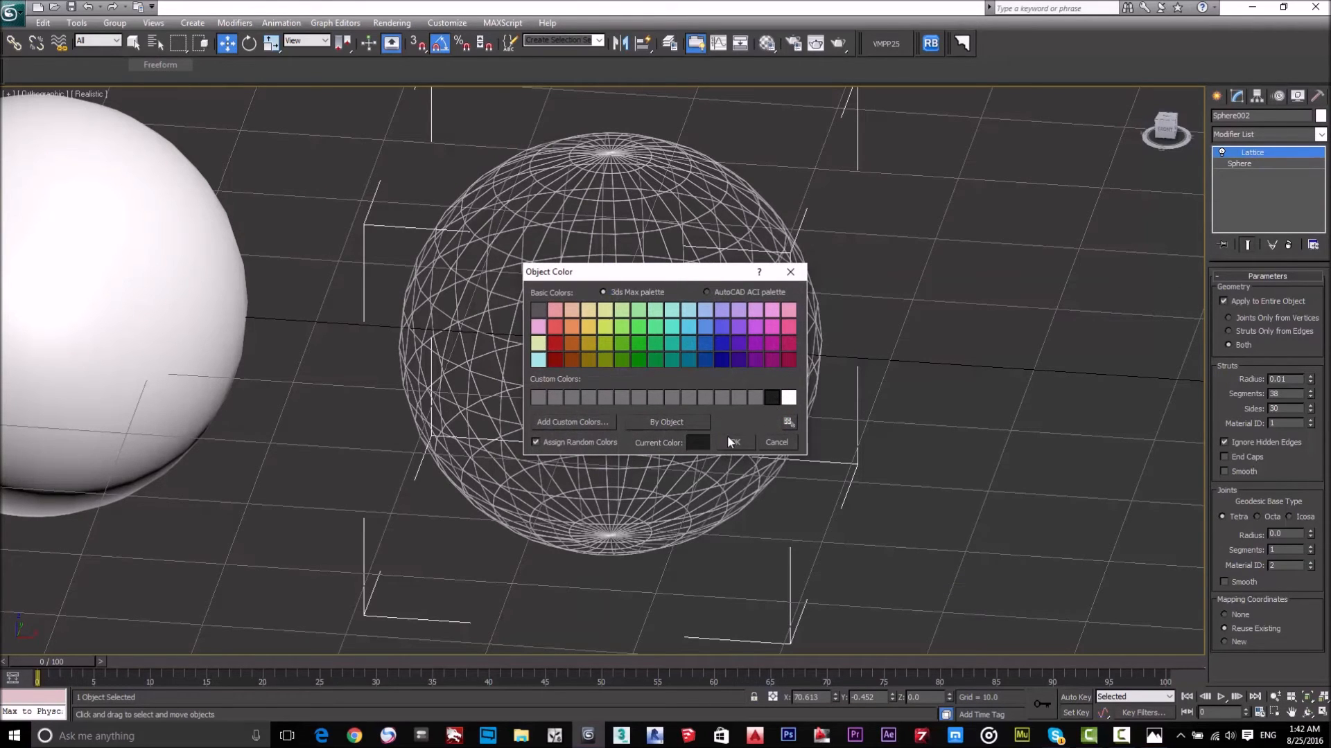
{"action": "left_click", "coordinate": [574, 423]}
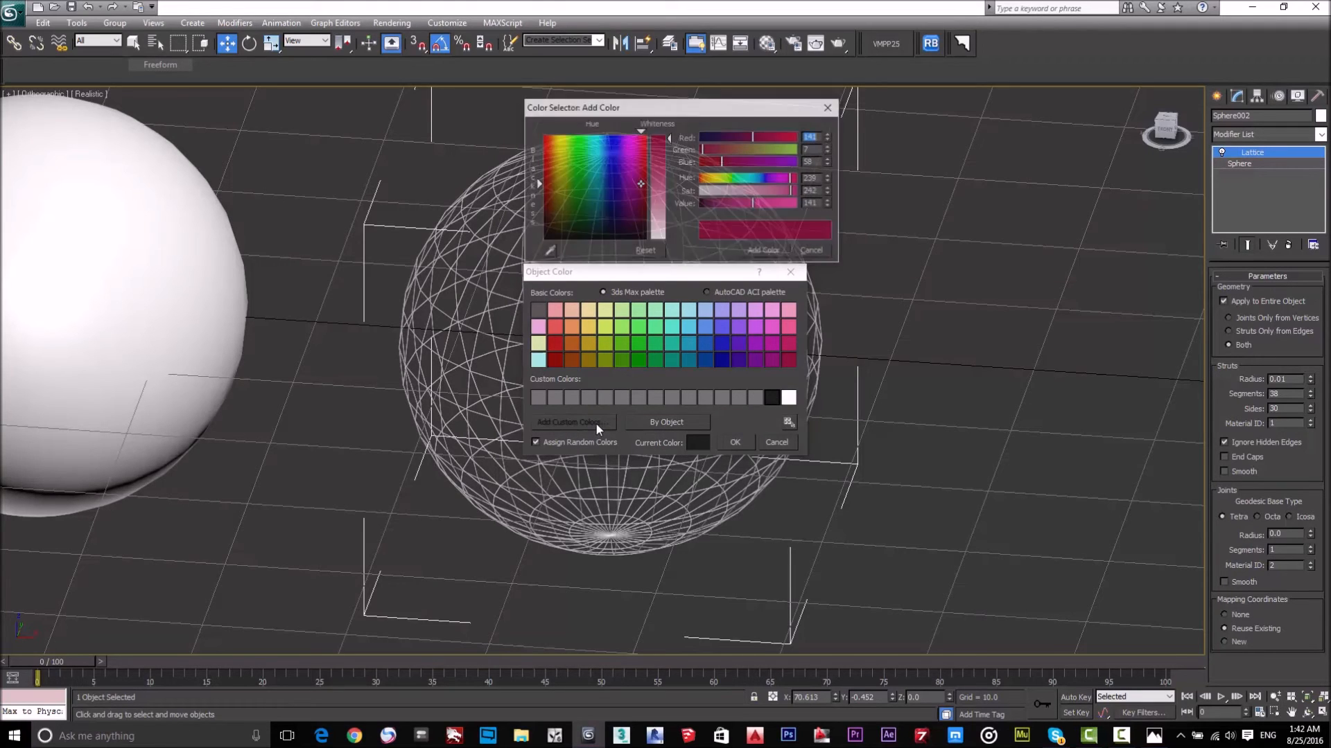
{"action": "left_click_drag", "start_coordinate": [625, 210], "coordinate": [542, 241]}
{"action": "left_click_drag", "start_coordinate": [656, 141], "coordinate": [658, 143]}
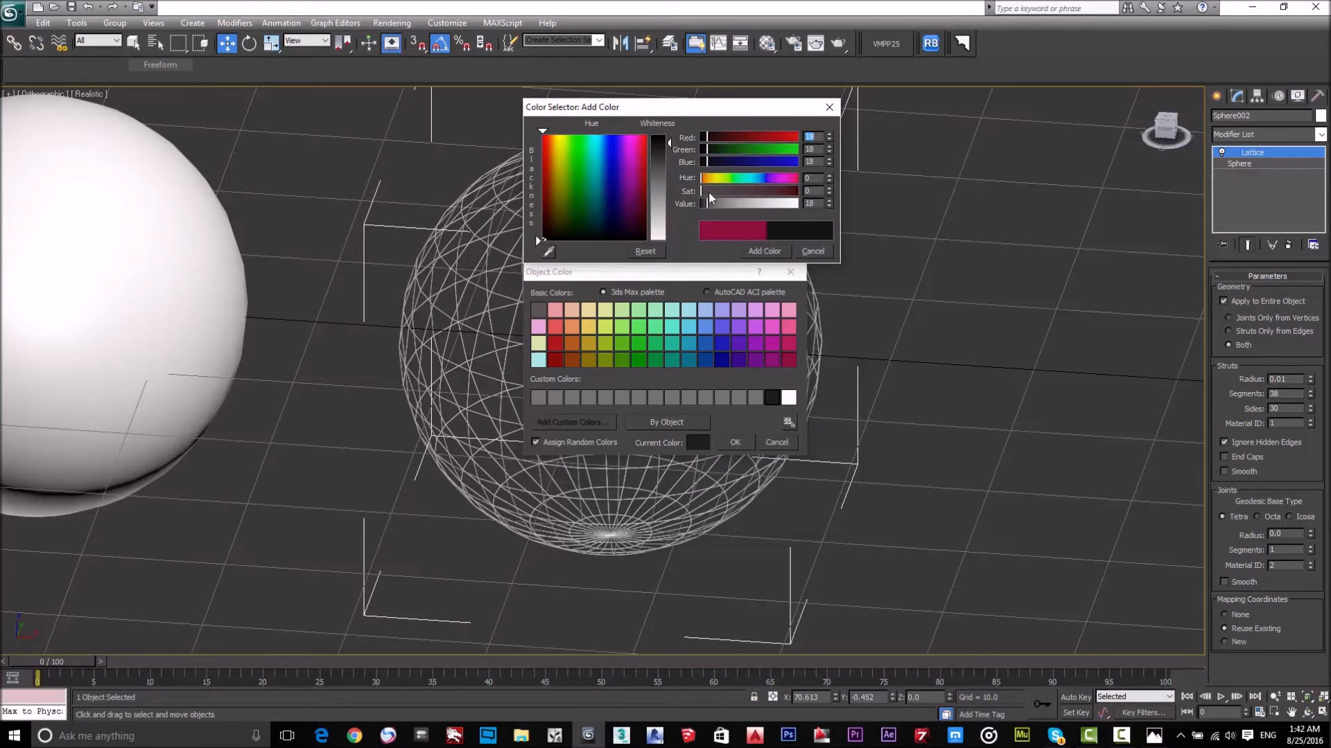
{"action": "left_click", "coordinate": [823, 251]}
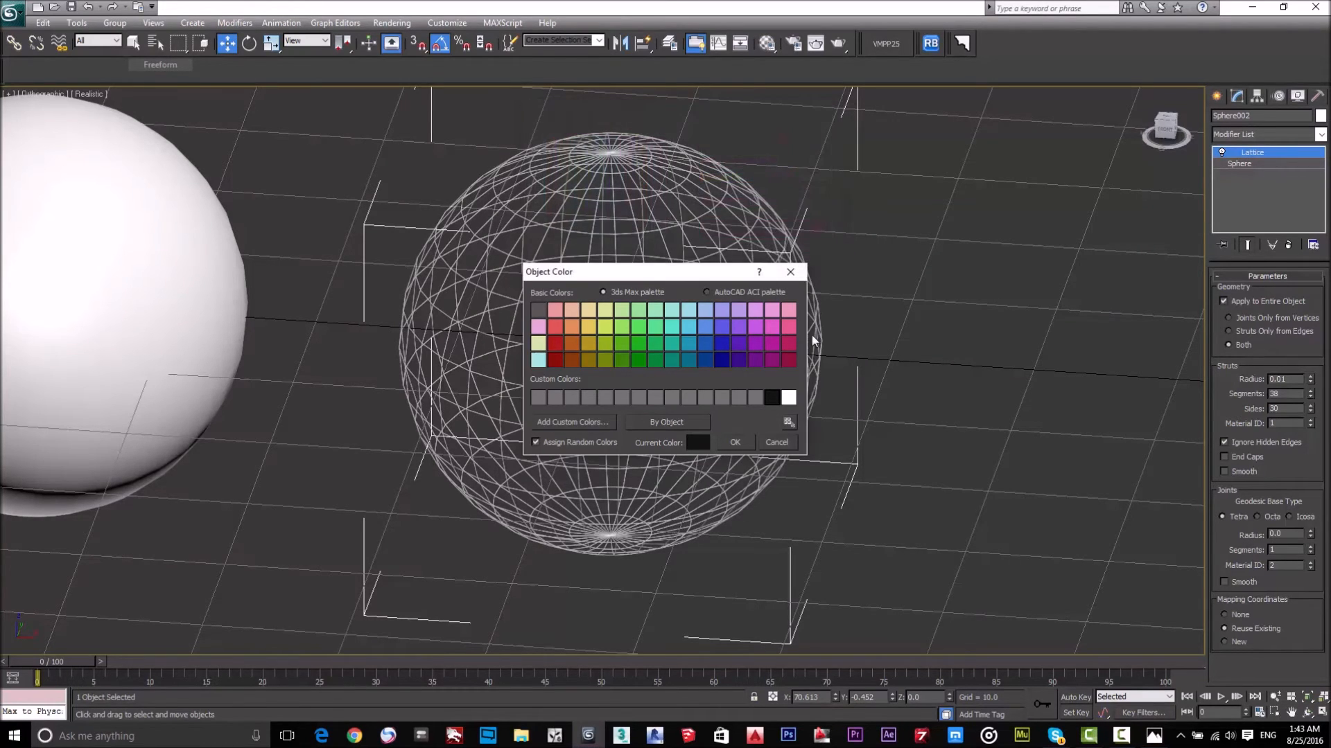
{"action": "left_click", "coordinate": [740, 447]}
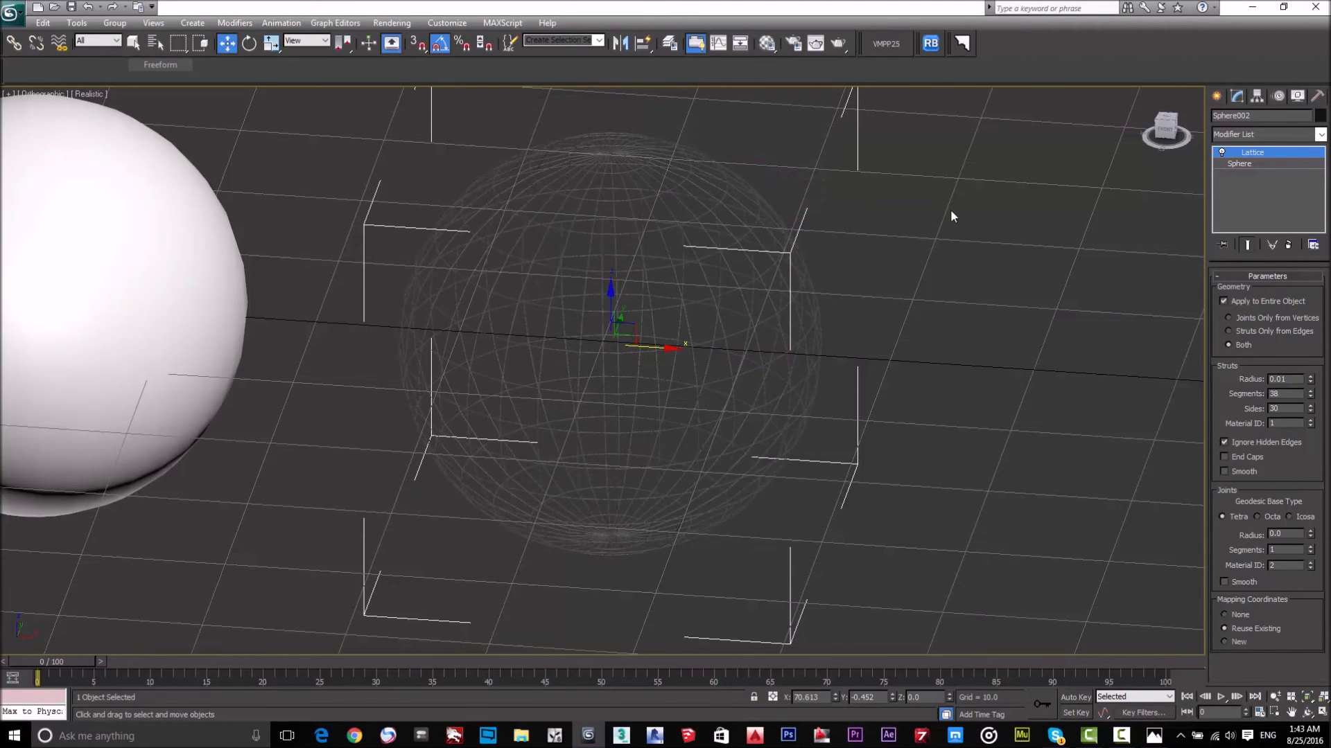
Align the near-black lattice sphere to the solid white sphere so the two share the same position
{"action": "left_click", "coordinate": [950, 212]}
{"action": "scroll", "coordinate": [928, 294], "scroll_direction": "down", "scroll_amount": 4}
{"action": "middle_click_drag", "start_coordinate": [434, 391], "coordinate": [604, 376]}
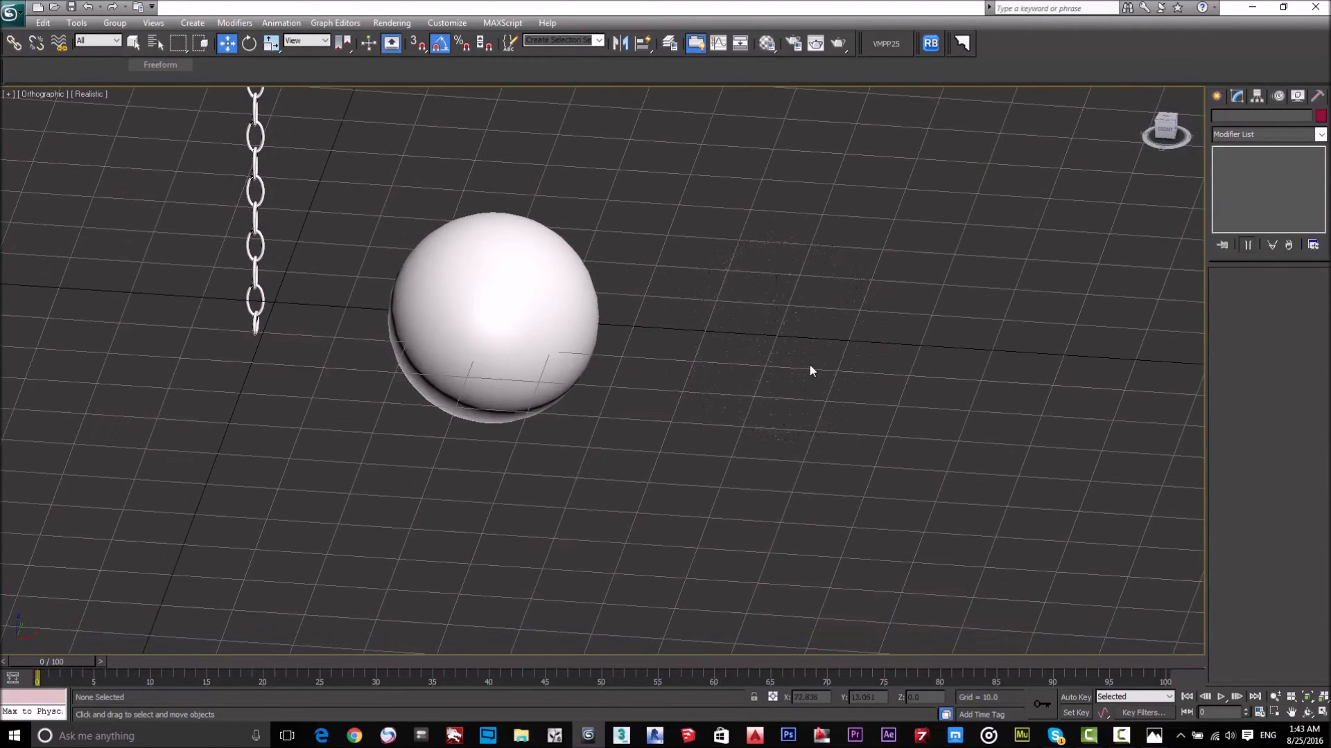
{"action": "scroll", "coordinate": [765, 350], "scroll_direction": "up", "scroll_amount": 2}
{"action": "middle_click_drag", "start_coordinate": [811, 327], "coordinate": [686, 384]}
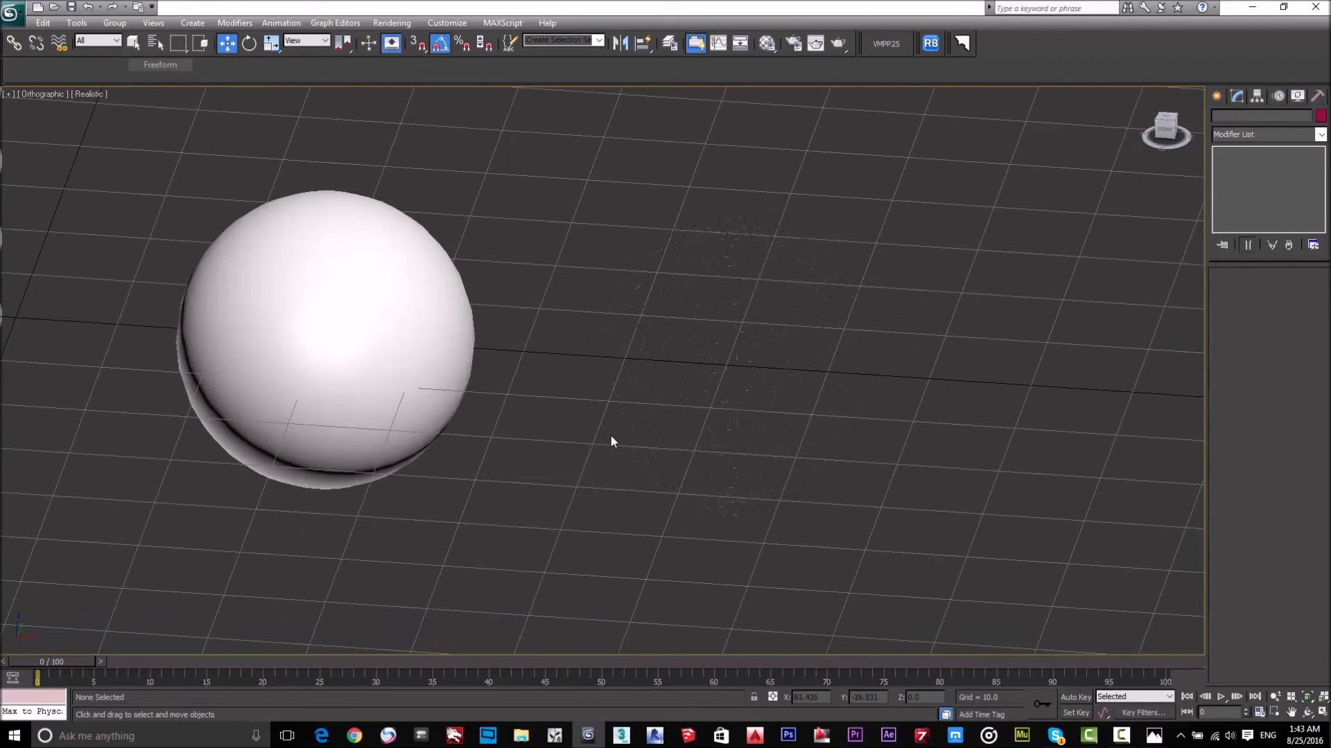
{"action": "left_click", "coordinate": [707, 357]}
{"action": "left_click", "coordinate": [1216, 96]}
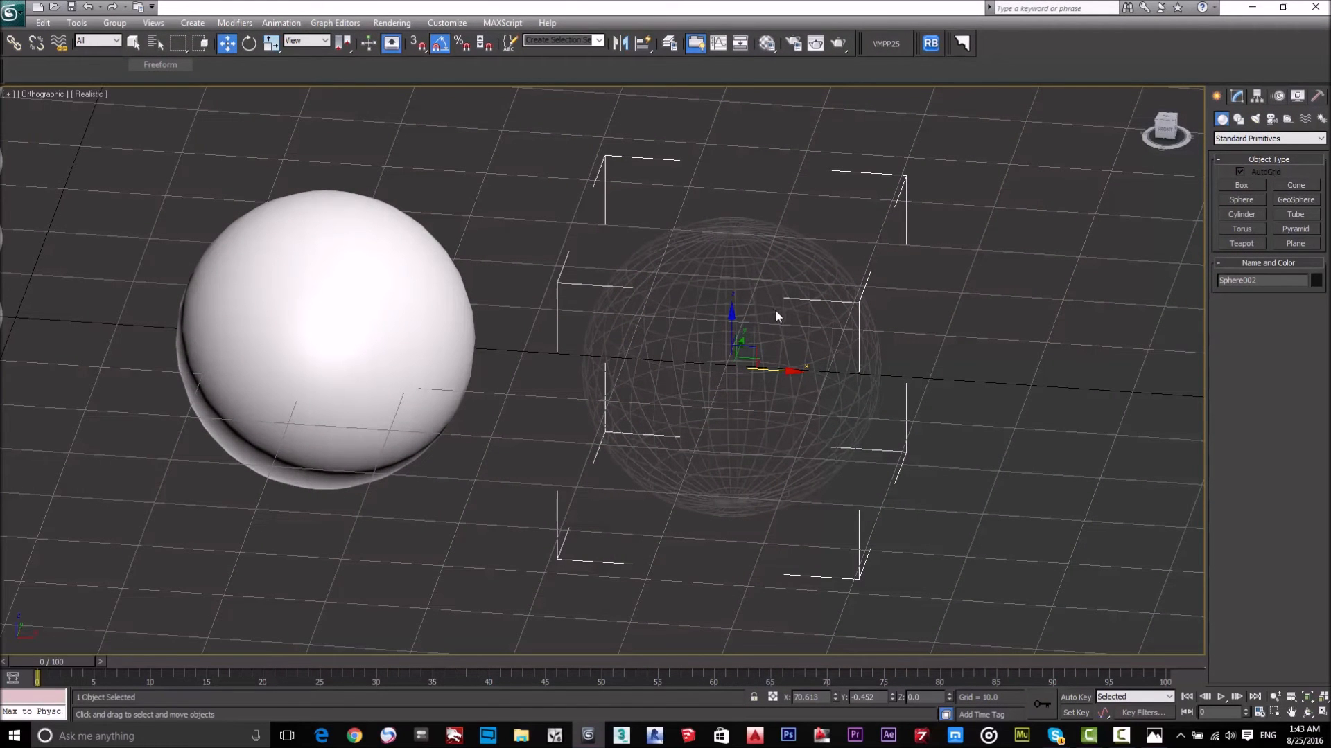
{"action": "left_click", "coordinate": [644, 45]}
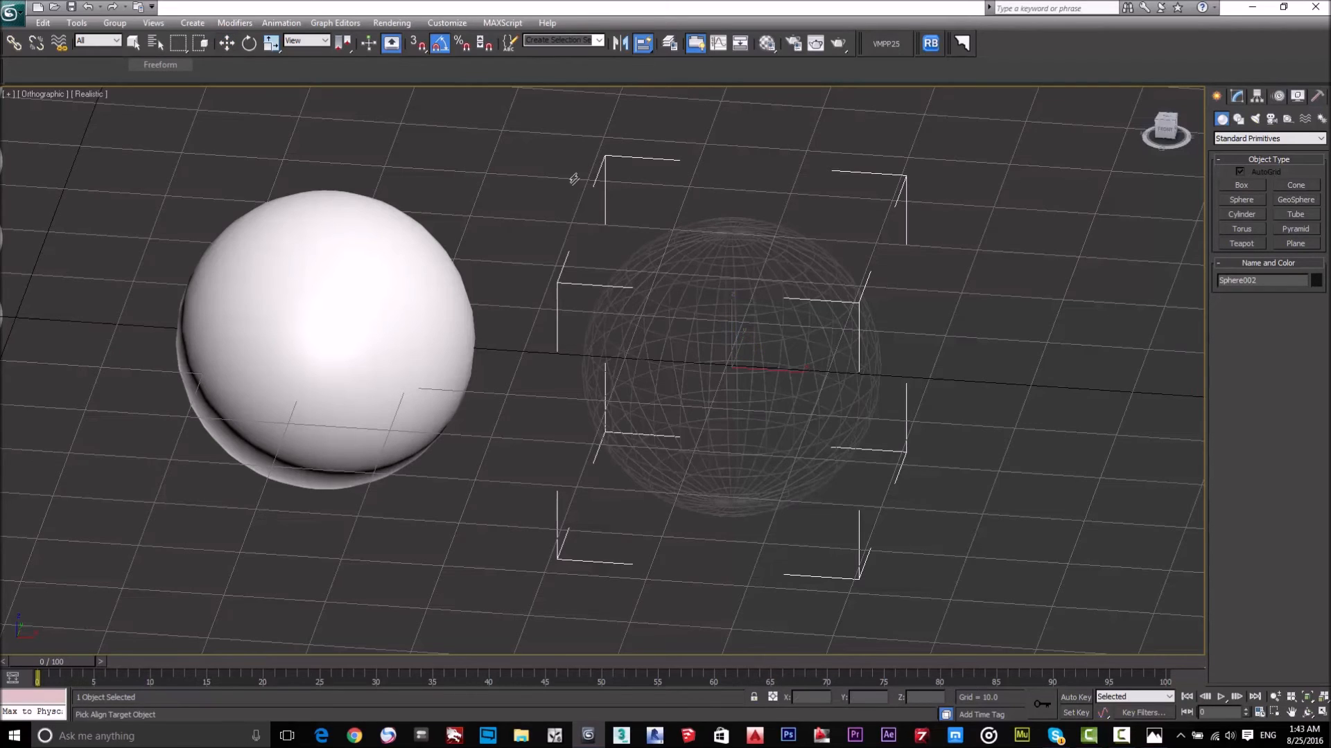
{"action": "left_click", "coordinate": [330, 320]}
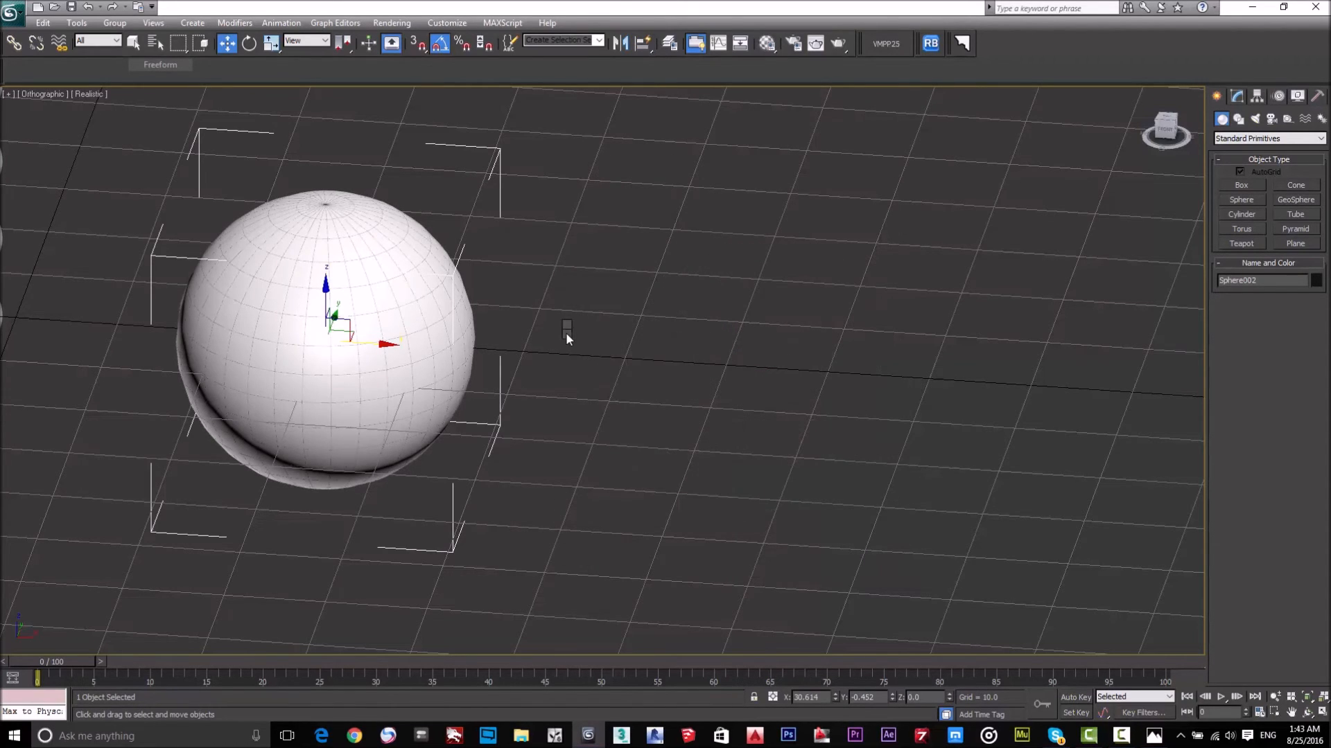
Thicken the lattice on the ball by setting its strut radius to 0.03
{"action": "scroll", "coordinate": [531, 335], "scroll_direction": "up", "scroll_amount": 3}
{"action": "scroll", "coordinate": [531, 336], "scroll_direction": "down", "scroll_amount": 4}
{"action": "scroll", "coordinate": [261, 349], "scroll_direction": "up", "scroll_amount": 1}
{"action": "middle_click_drag", "start_coordinate": [261, 355], "coordinate": [520, 342]}
{"action": "scroll", "coordinate": [520, 342], "scroll_direction": "up", "scroll_amount": 3}
{"action": "scroll", "coordinate": [565, 381], "scroll_direction": "down", "scroll_amount": 3}
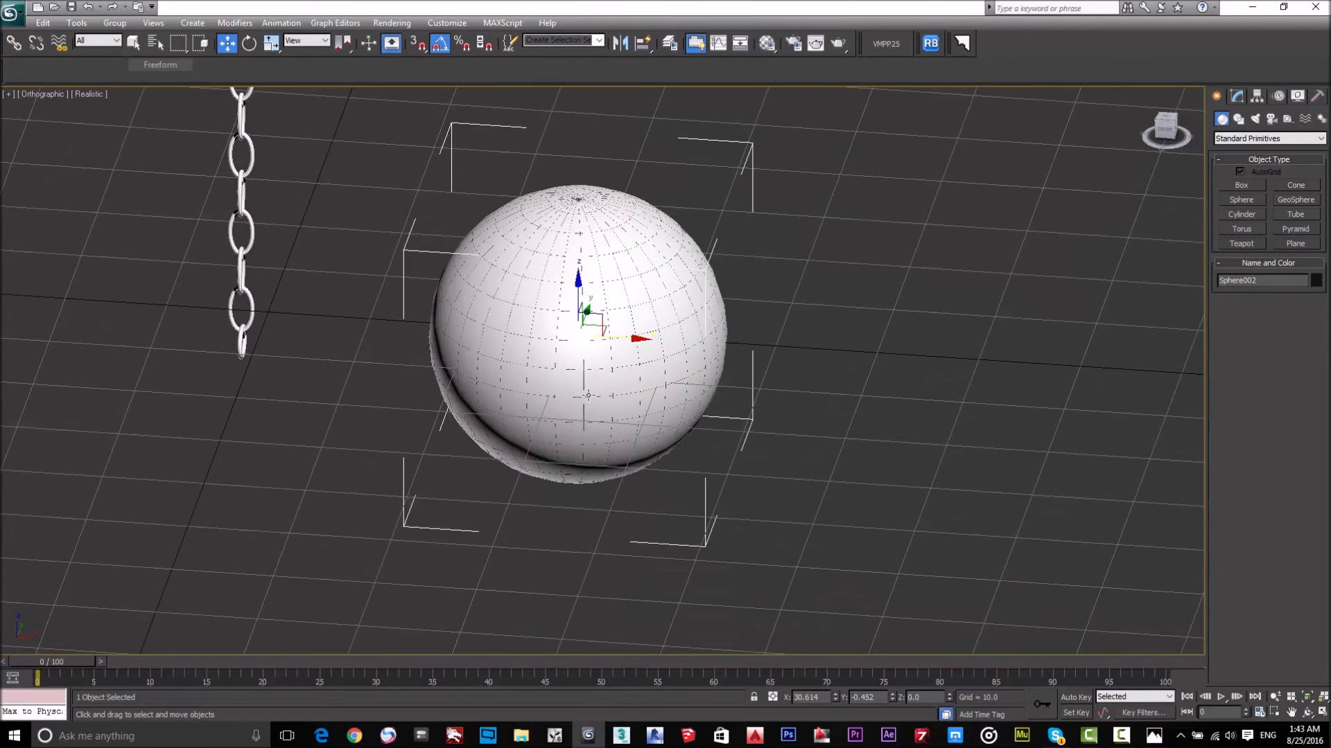
{"action": "scroll", "coordinate": [580, 385], "scroll_direction": "up", "scroll_amount": 4}
{"action": "scroll", "coordinate": [514, 339], "scroll_direction": "up", "scroll_amount": 2}
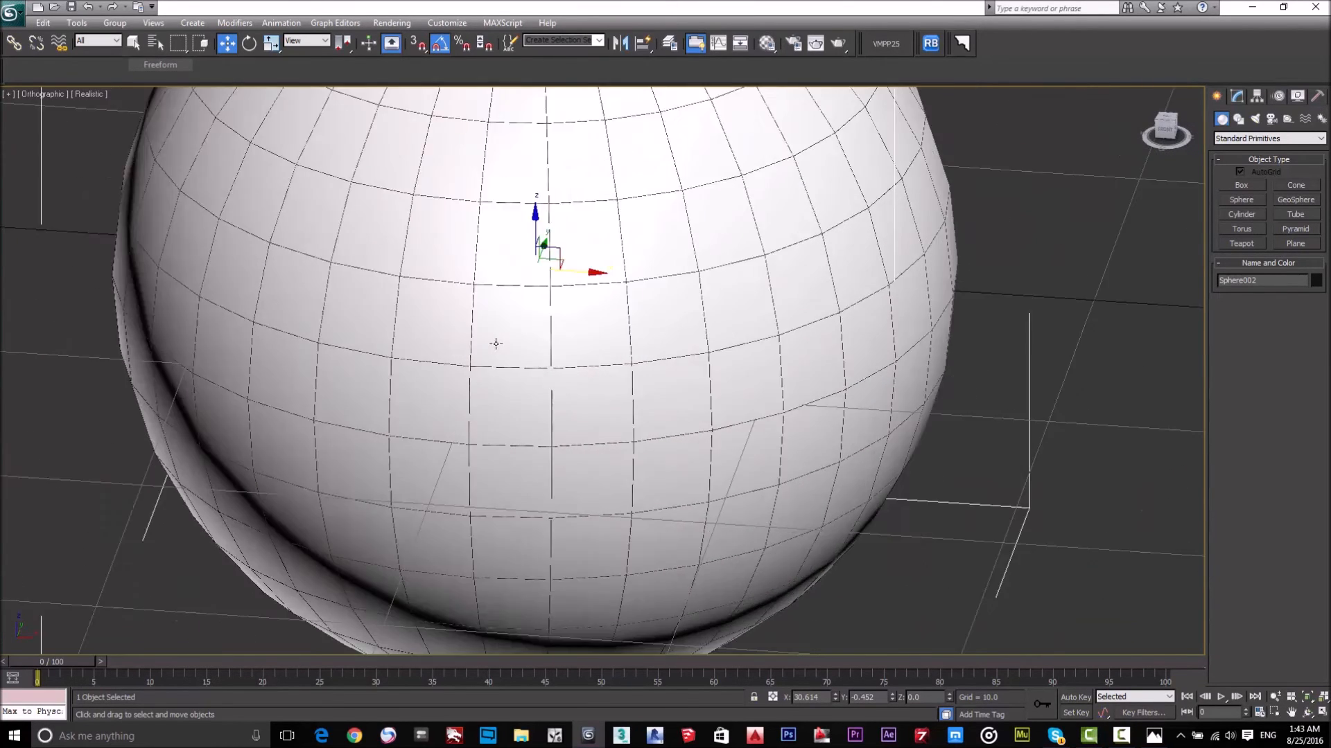
{"action": "scroll", "coordinate": [495, 343], "scroll_direction": "up", "scroll_amount": 3}
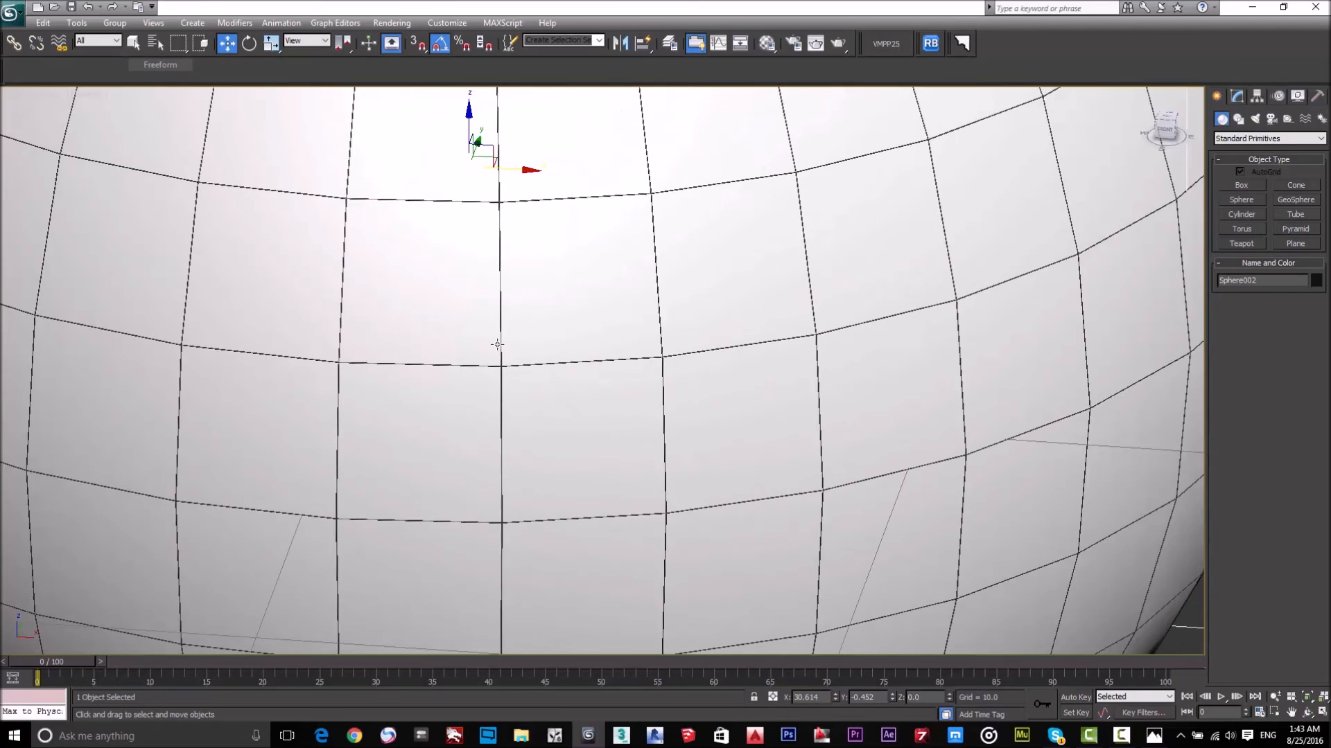
{"action": "left_click", "coordinate": [1238, 97]}
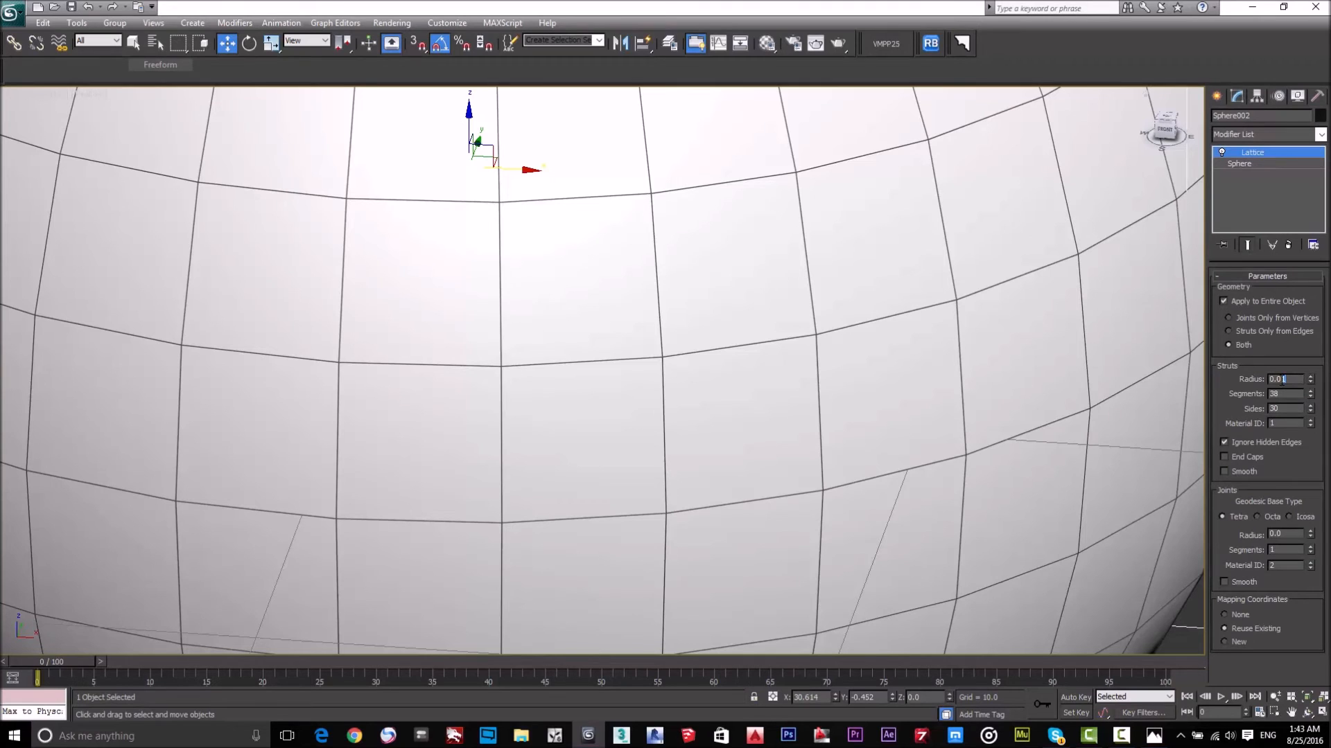
{"action": "type", "text": "3"}
{"action": "key", "text": "Return"}
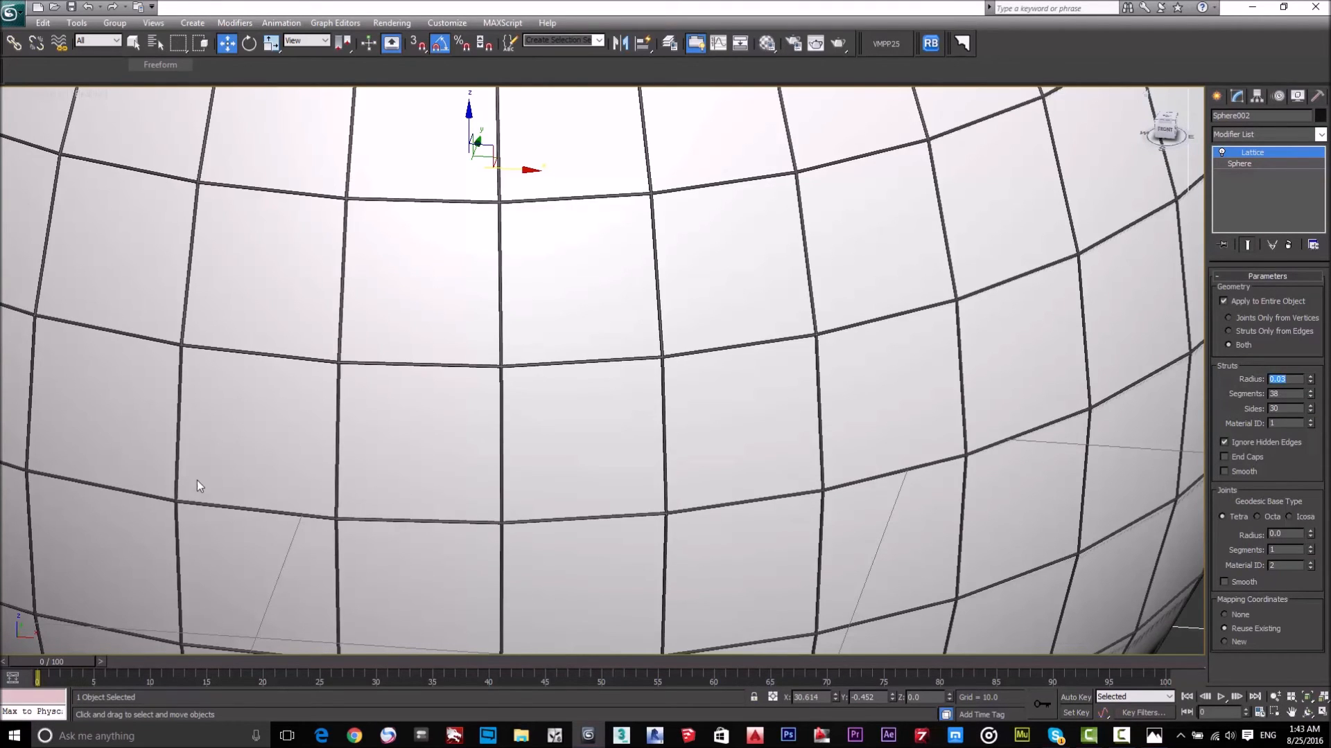
Examine the gridded ball and compare it with the disco ball in the reference picture aa.png
{"action": "scroll", "coordinate": [221, 390], "scroll_direction": "down", "scroll_amount": 10}
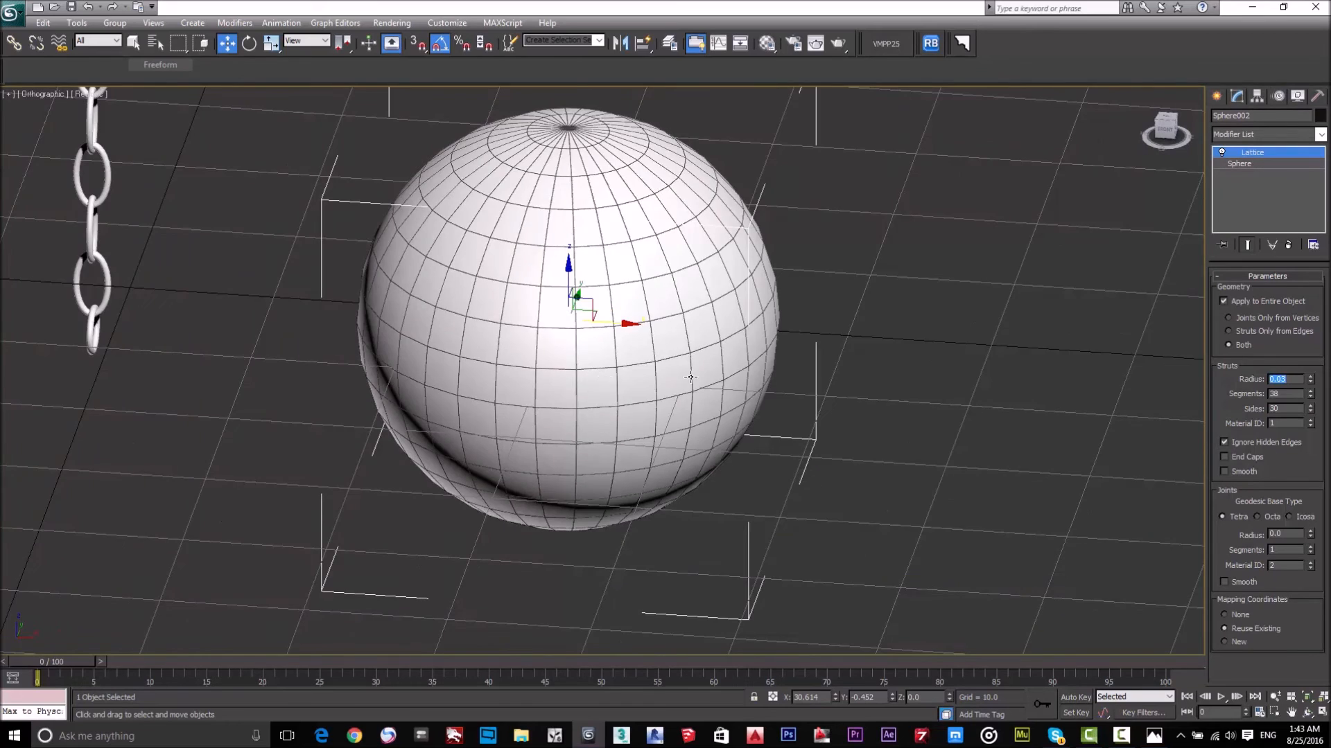
{"action": "scroll", "coordinate": [891, 352], "scroll_direction": "down", "scroll_amount": 4}
{"action": "left_click", "coordinate": [1216, 95]}
{"action": "scroll", "coordinate": [850, 336], "scroll_direction": "down", "scroll_amount": 5}
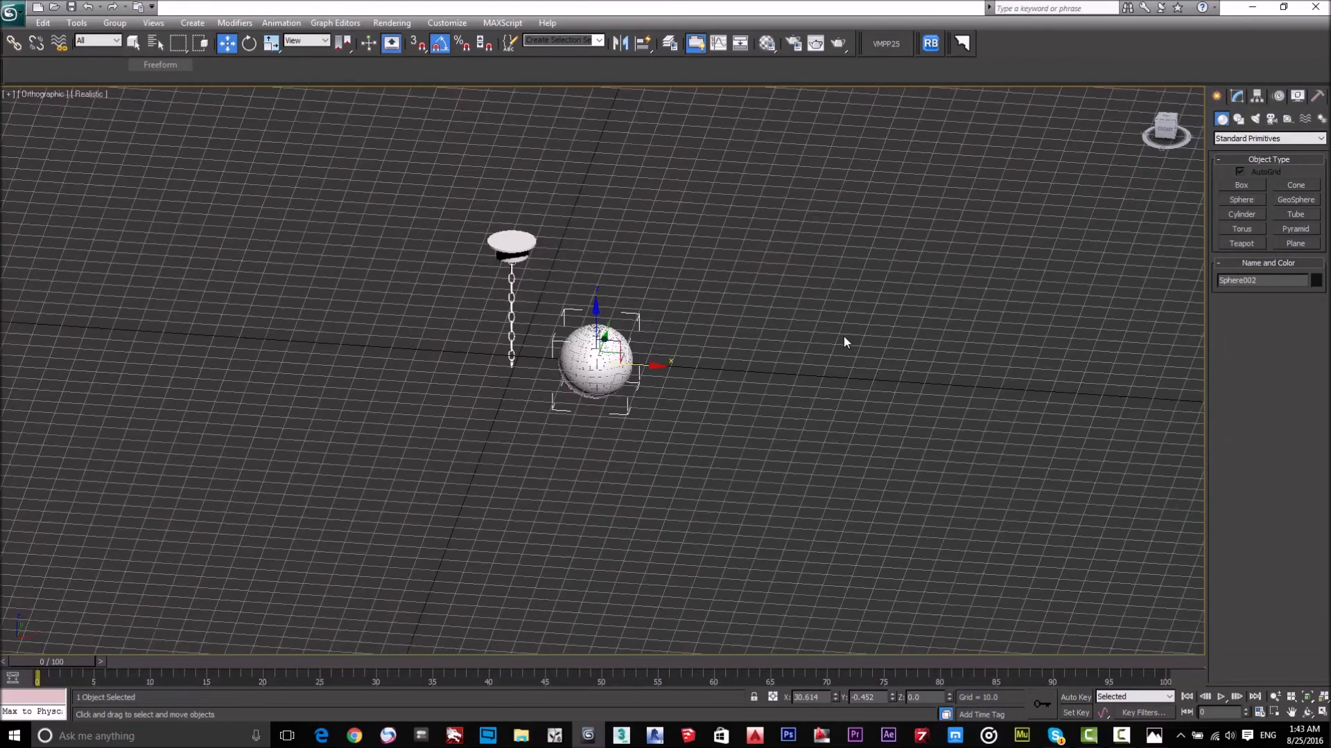
{"action": "scroll", "coordinate": [850, 335], "scroll_direction": "up", "scroll_amount": 4}
{"action": "left_click", "coordinate": [762, 343]}
{"action": "scroll", "coordinate": [600, 367], "scroll_direction": "up", "scroll_amount": 4}
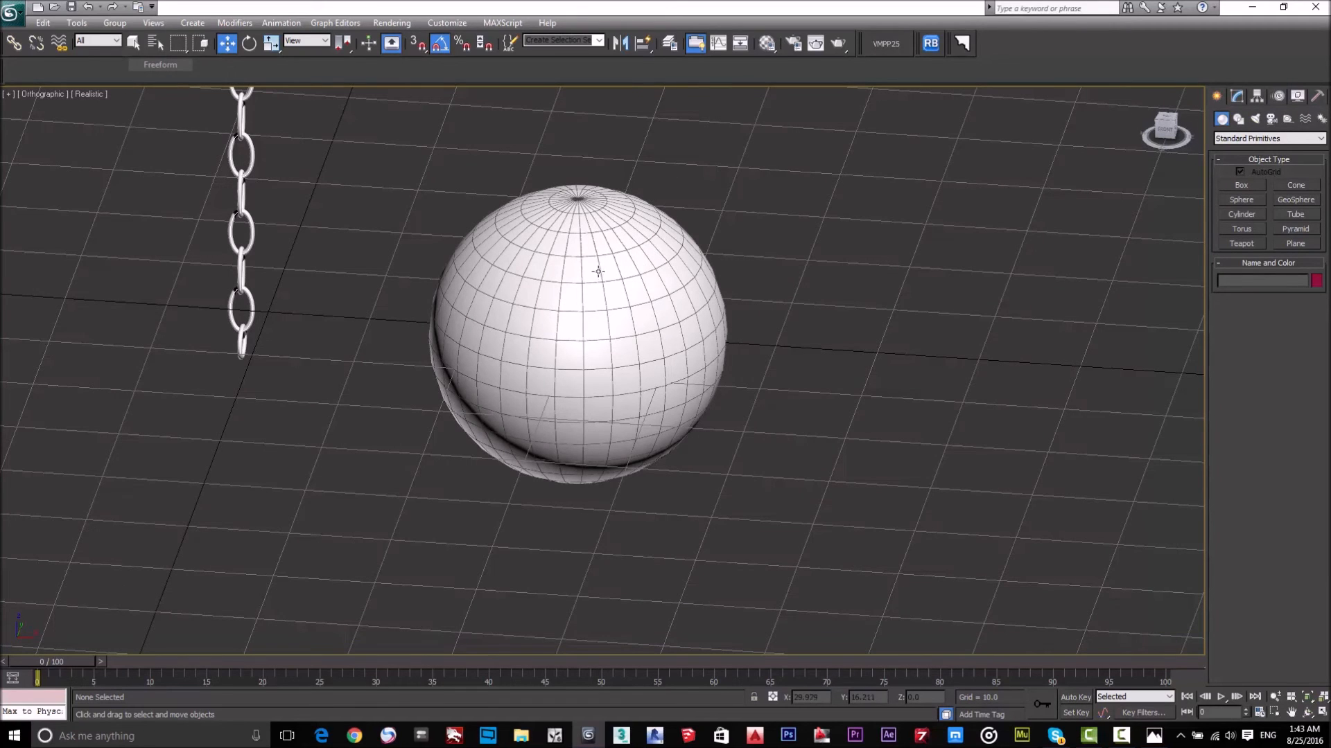
{"action": "left_click", "coordinate": [1154, 736]}
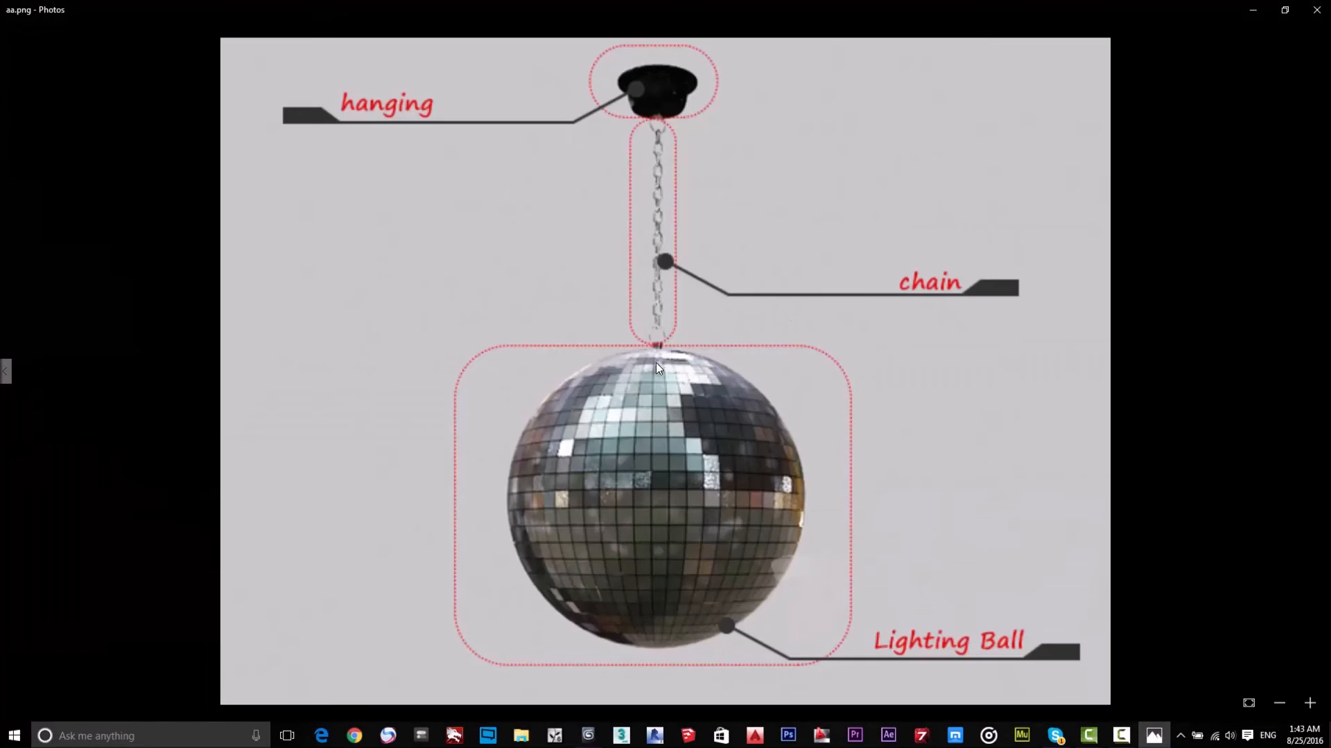
{"action": "scroll", "coordinate": [729, 392], "scroll_direction": "down", "scroll_amount": 3}
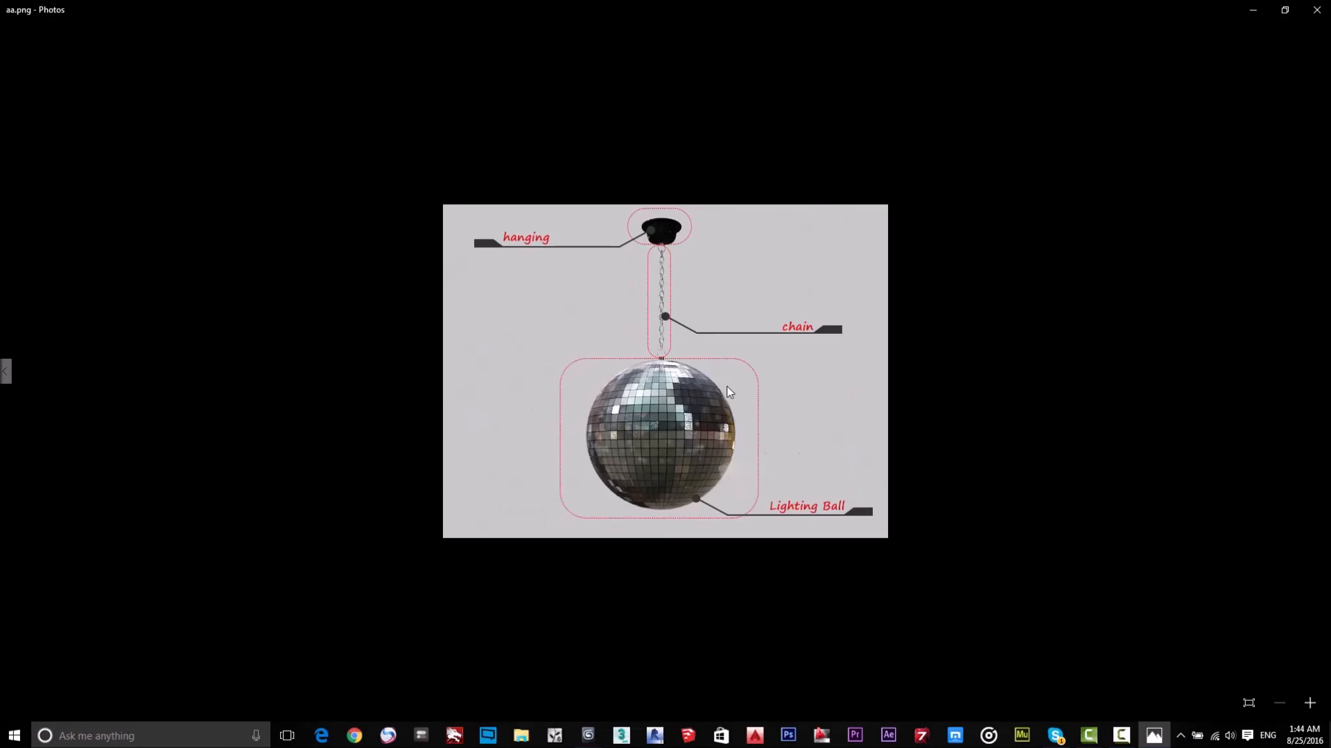
{"action": "left_click", "coordinate": [1253, 10]}
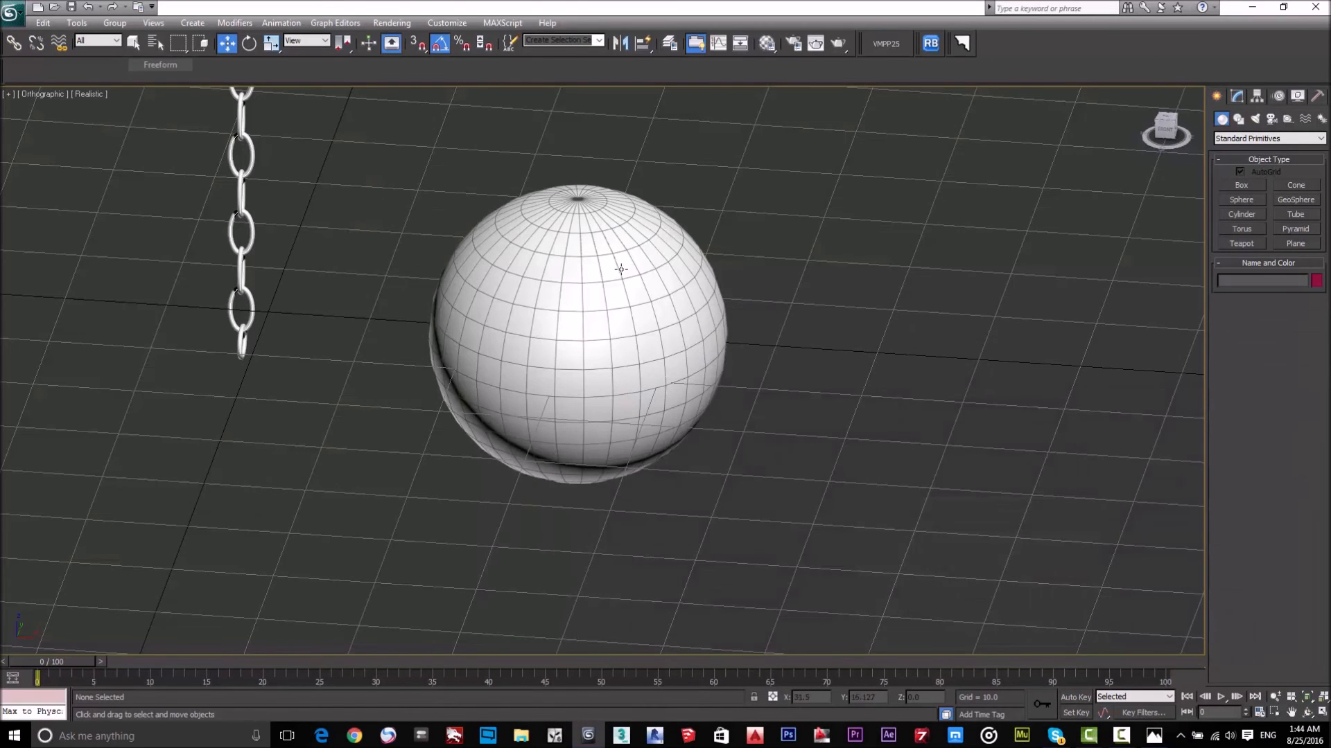
With AutoGrid off, draw a cylinder about 0.8 in radius and 0.37 high at the ball's center in the Top view
{"action": "scroll", "coordinate": [632, 335], "scroll_direction": "up", "scroll_amount": 3}
{"action": "middle_click_drag", "start_coordinate": [612, 298], "coordinate": [630, 328], "text": "alt"}
{"action": "key", "text": "t"}
{"action": "scroll", "coordinate": [610, 424], "scroll_direction": "up", "scroll_amount": 8}
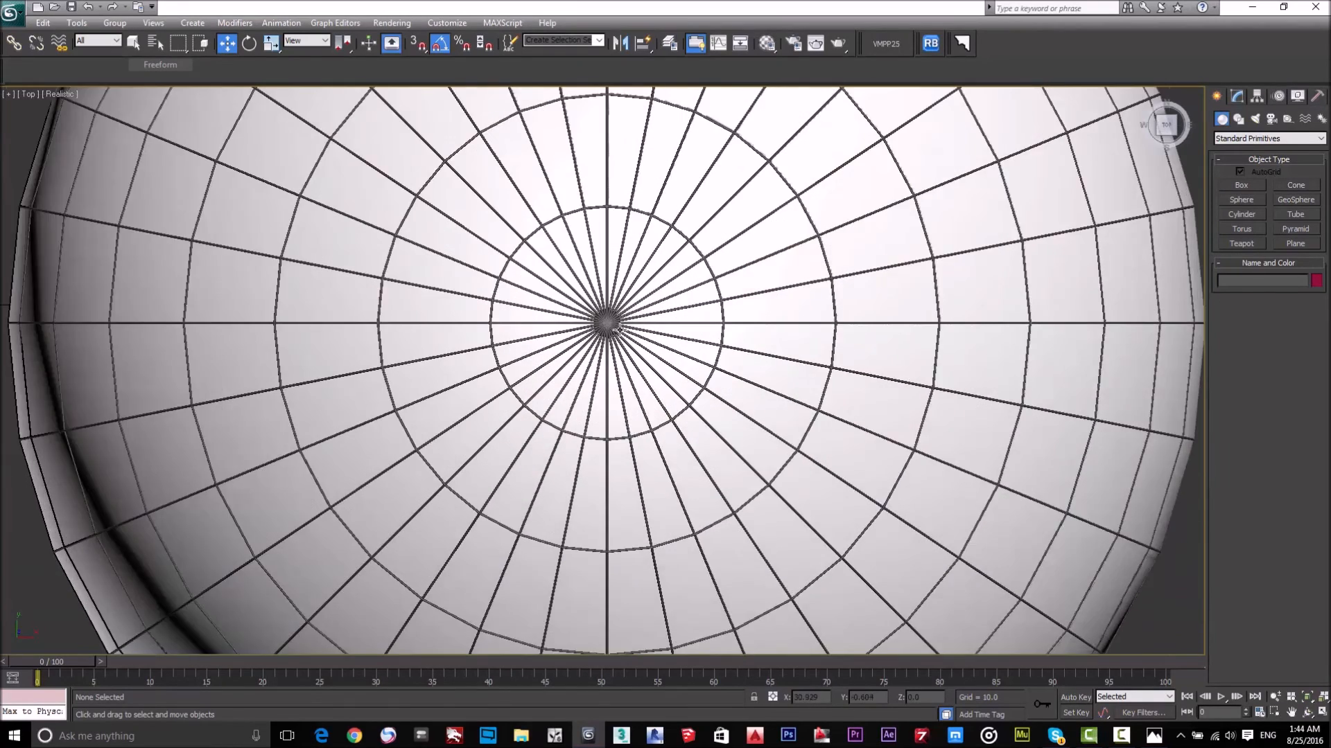
{"action": "scroll", "coordinate": [619, 331], "scroll_direction": "up", "scroll_amount": 2}
{"action": "middle_click_drag", "start_coordinate": [616, 334], "coordinate": [615, 432]}
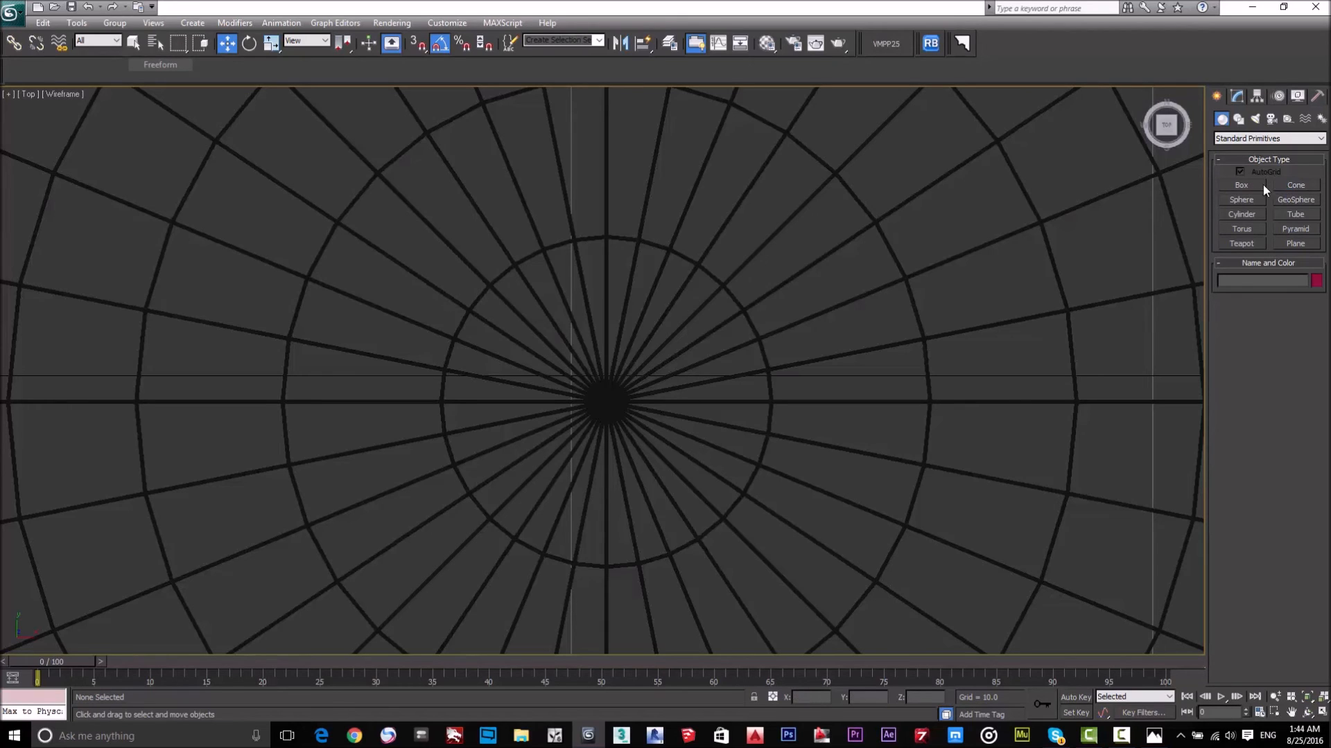
{"action": "left_click", "coordinate": [1240, 185]}
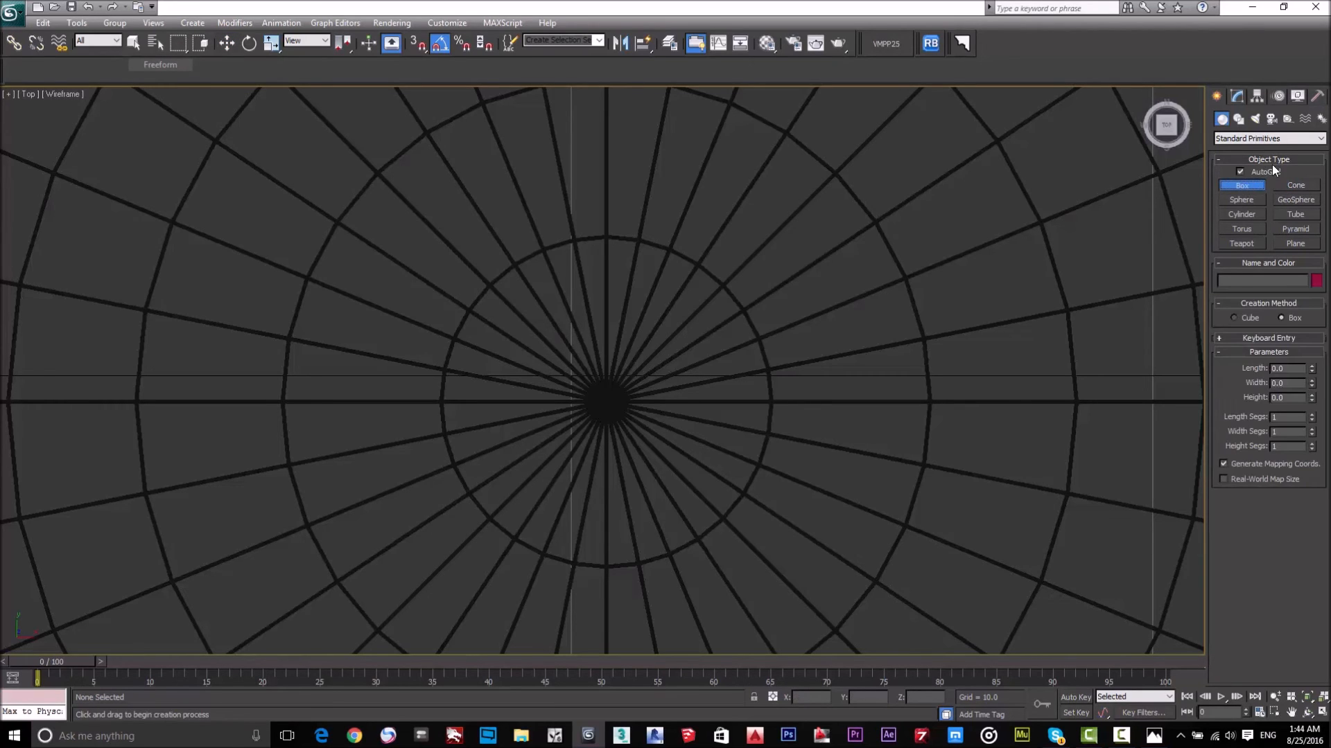
{"action": "left_click", "coordinate": [1240, 172]}
{"action": "left_click", "coordinate": [1241, 199]}
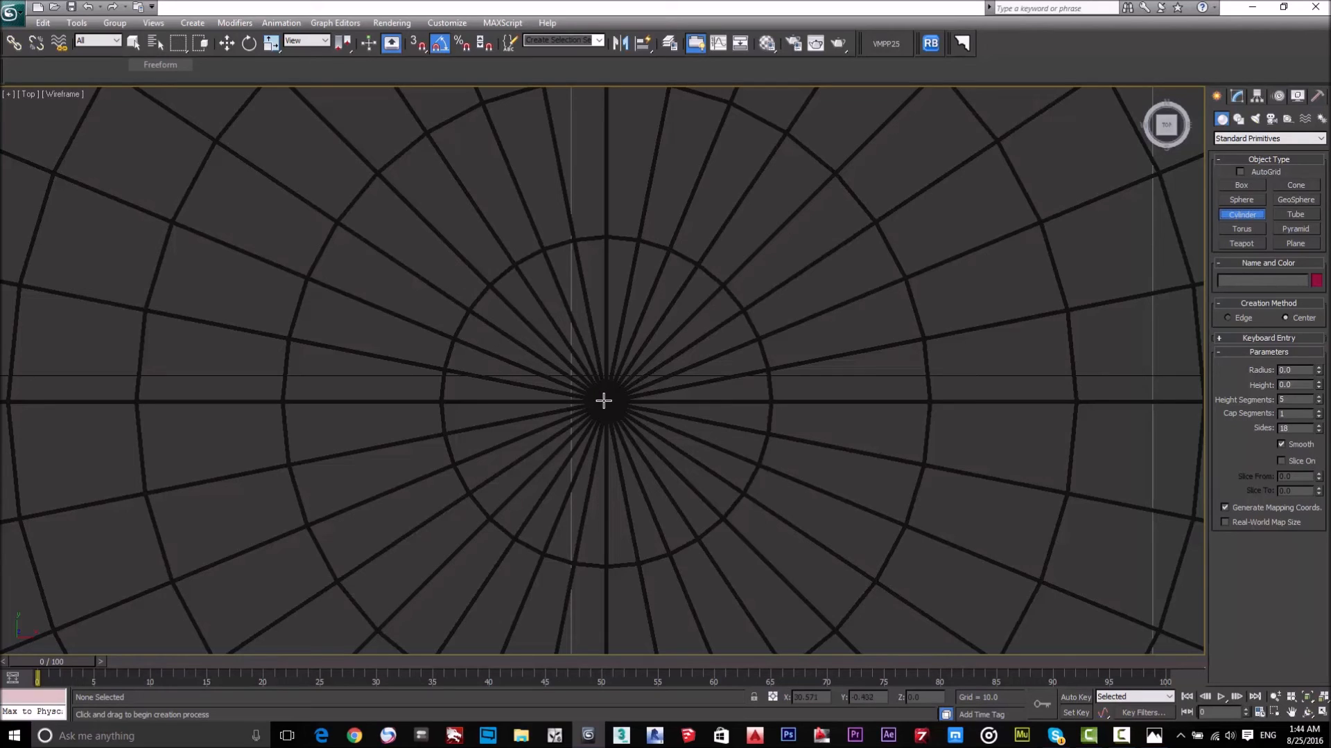
{"action": "left_click_drag", "start_coordinate": [604, 400], "coordinate": [624, 445]}
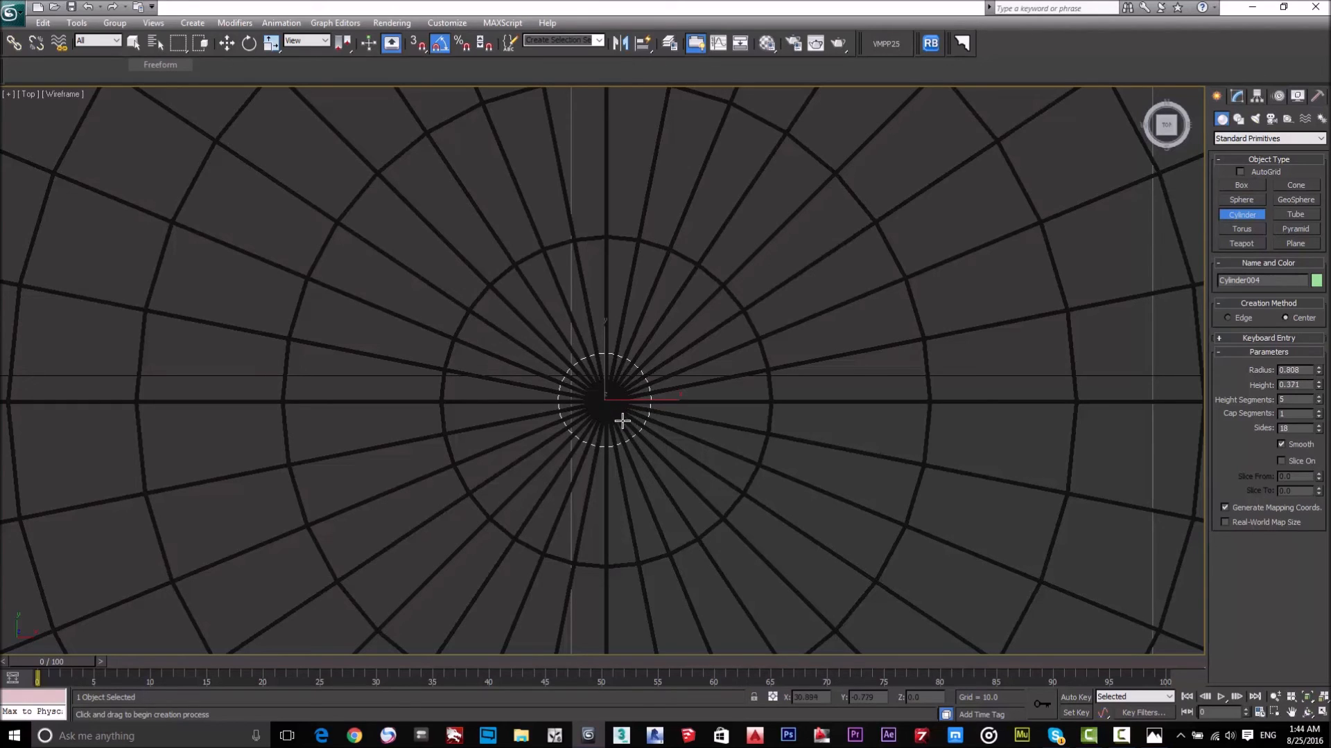
{"action": "left_click", "coordinate": [621, 416]}
{"action": "key", "text": "w"}
Raise the small cylinder along Z to about 14.5 so it sits on the ball's top pole, and restore shaded display
{"action": "scroll", "coordinate": [680, 419], "scroll_direction": "down", "scroll_amount": 5}
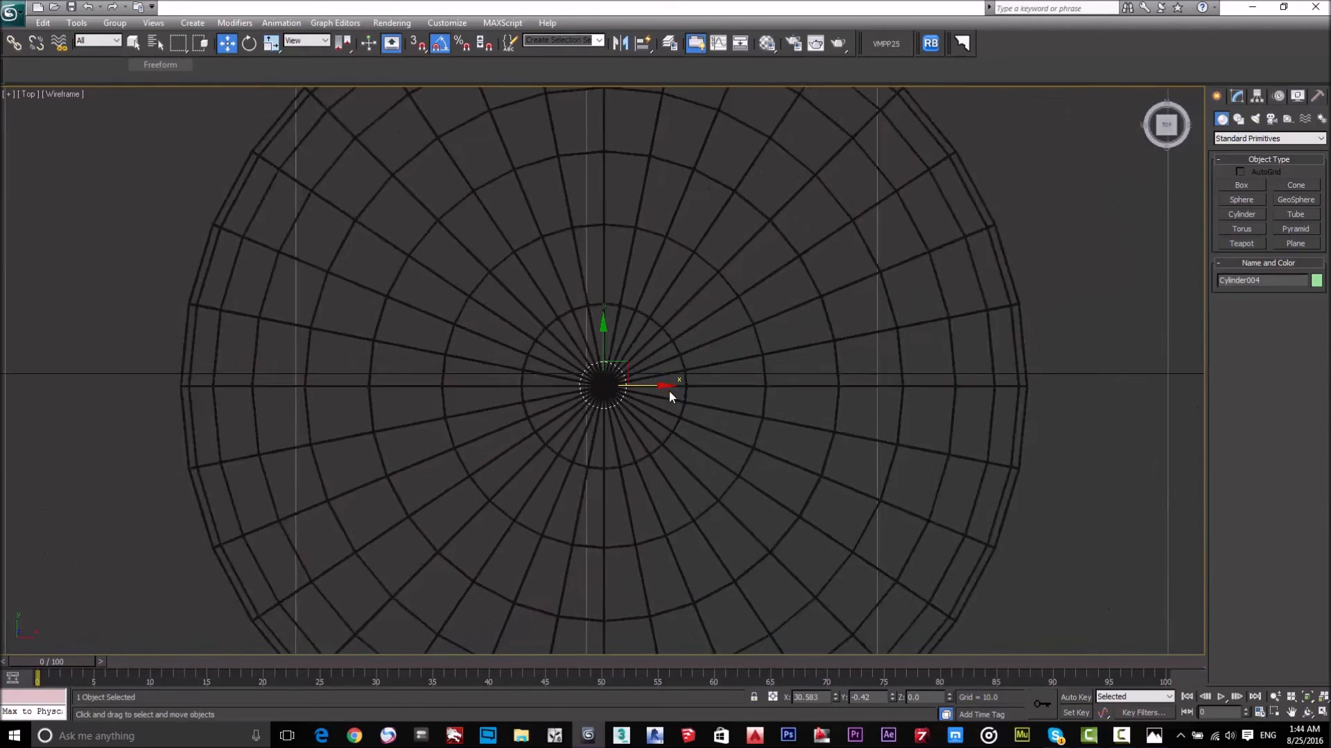
{"action": "middle_click_drag", "start_coordinate": [693, 439], "coordinate": [603, 354], "text": "alt"}
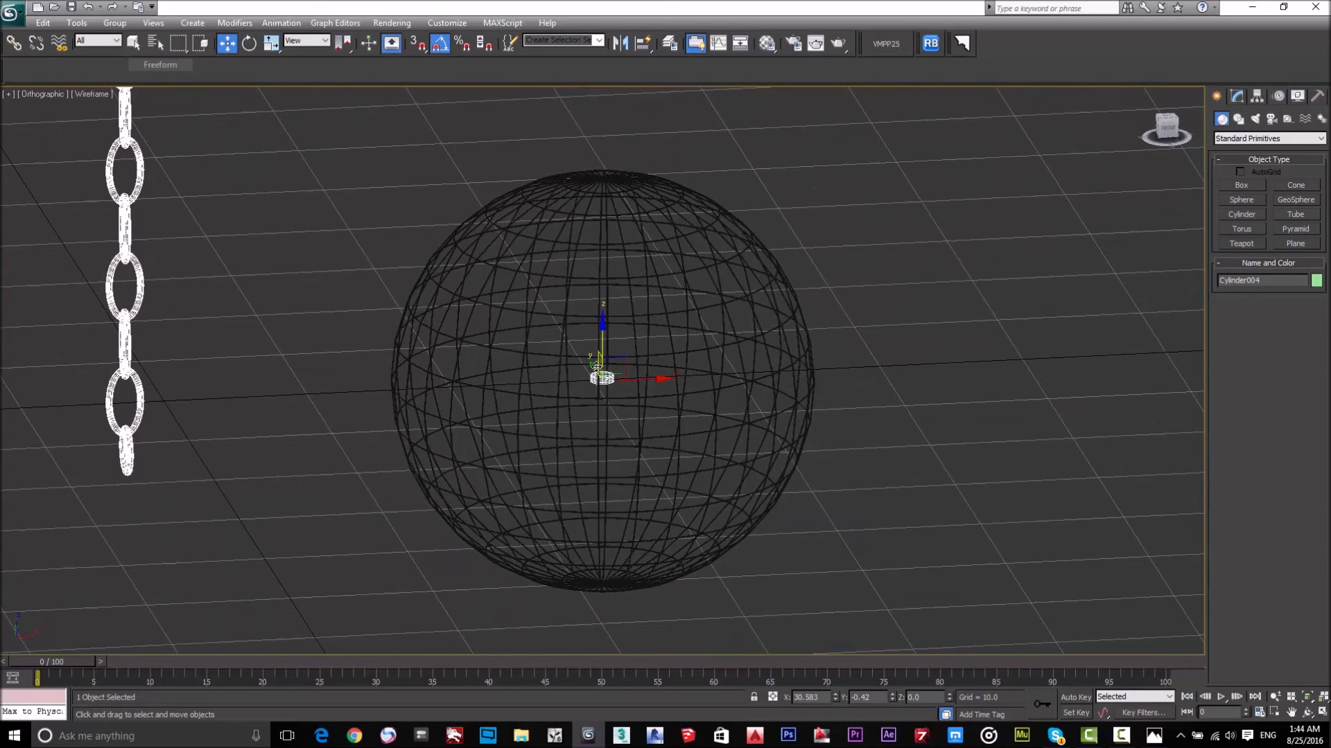
{"action": "key", "text": "F3"}
{"action": "left_click_drag", "start_coordinate": [602, 312], "coordinate": [641, 140]}
{"action": "middle_click_drag", "start_coordinate": [619, 262], "coordinate": [577, 456]}
{"action": "scroll", "coordinate": [586, 388], "scroll_direction": "up", "scroll_amount": 3}
{"action": "scroll", "coordinate": [620, 251], "scroll_direction": "up", "scroll_amount": 5}
{"action": "middle_click_drag", "start_coordinate": [591, 339], "coordinate": [615, 306]}
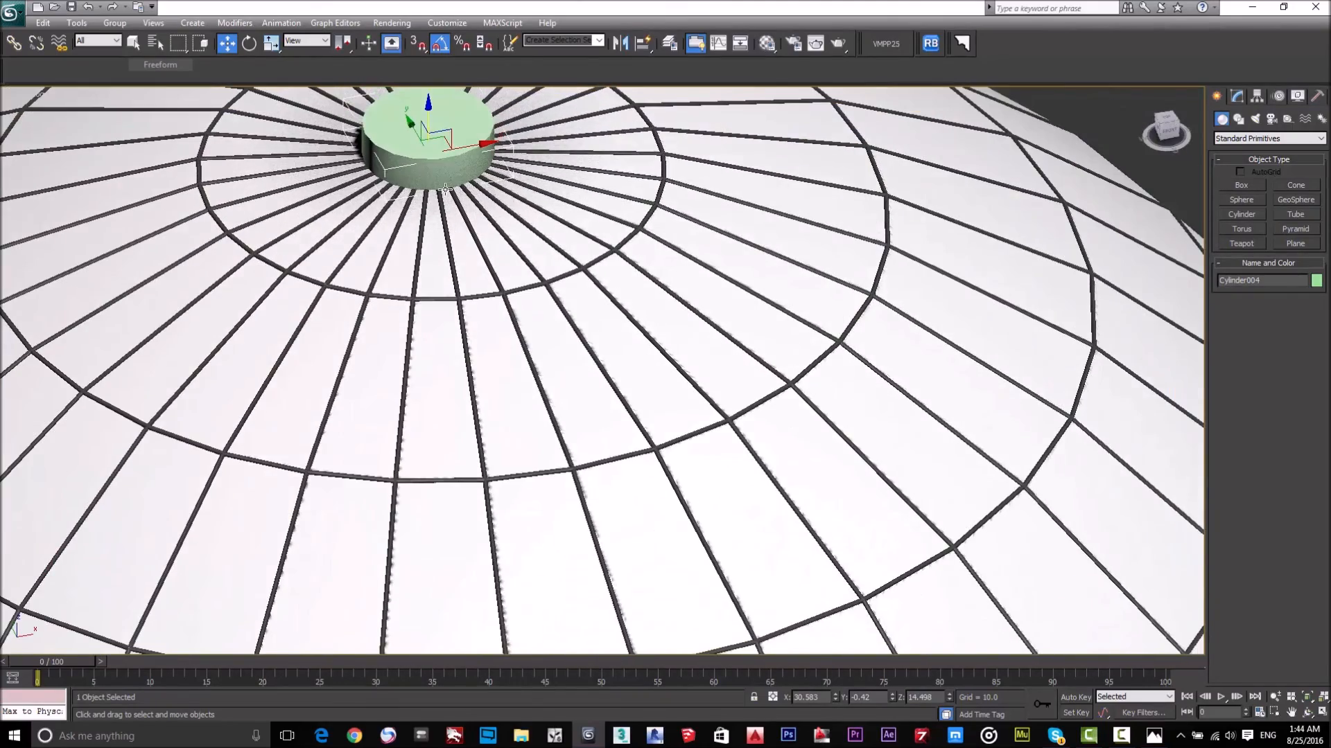
Change the object color of the small cylinder on the ball's top pole to white
{"action": "key", "text": "z"}
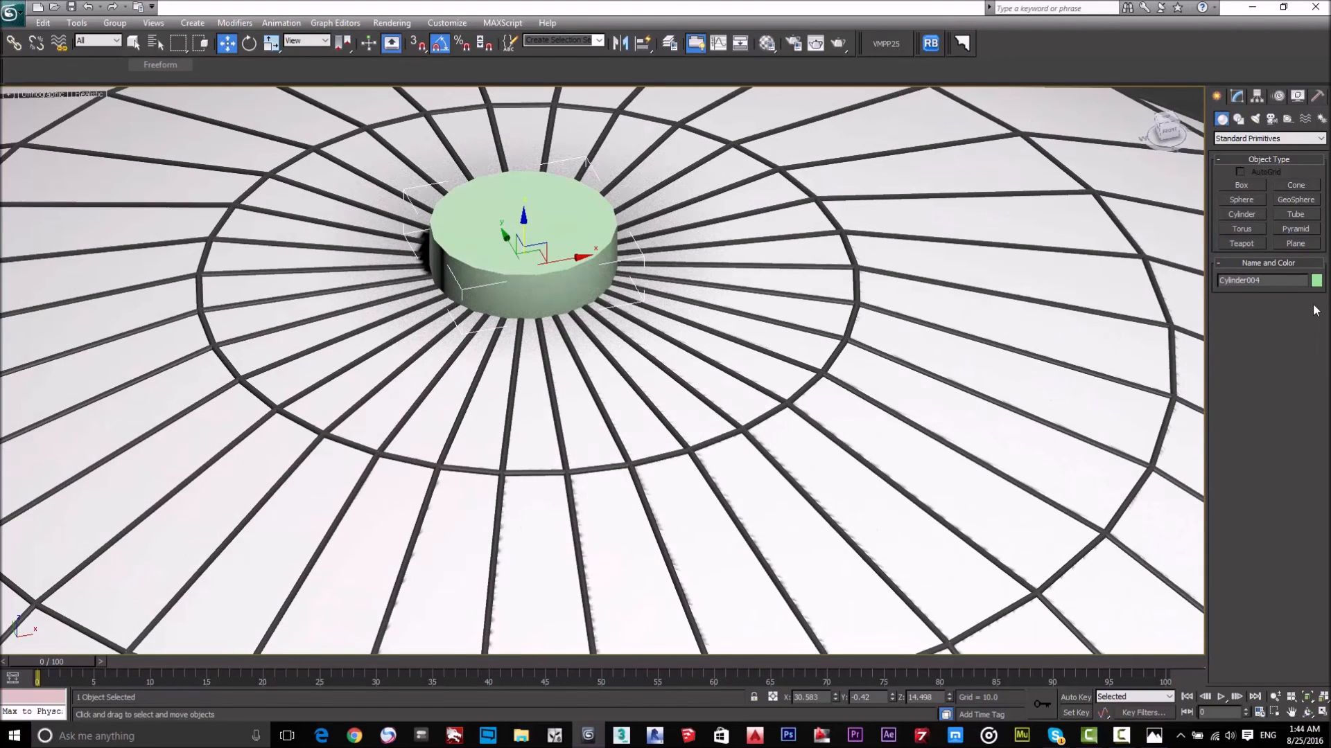
{"action": "left_click", "coordinate": [1316, 281]}
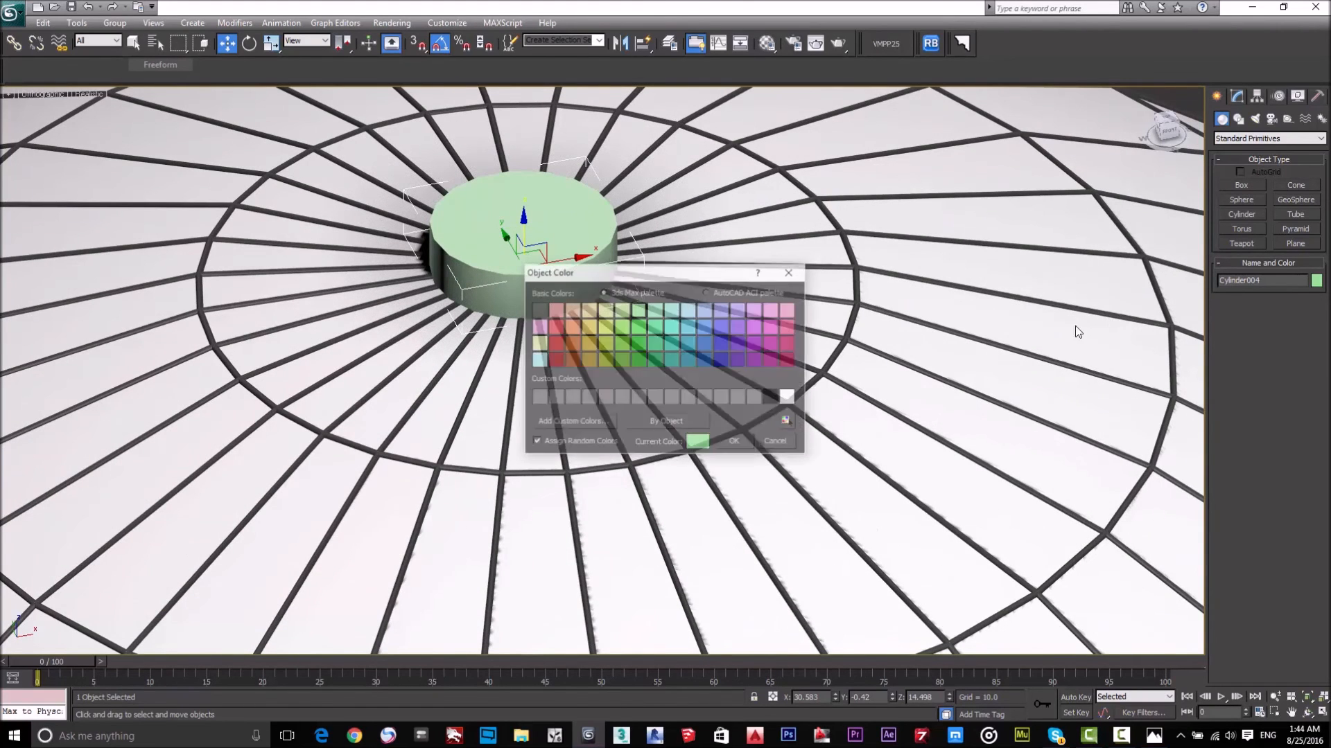
{"action": "left_click", "coordinate": [788, 397]}
{"action": "left_click", "coordinate": [735, 443]}
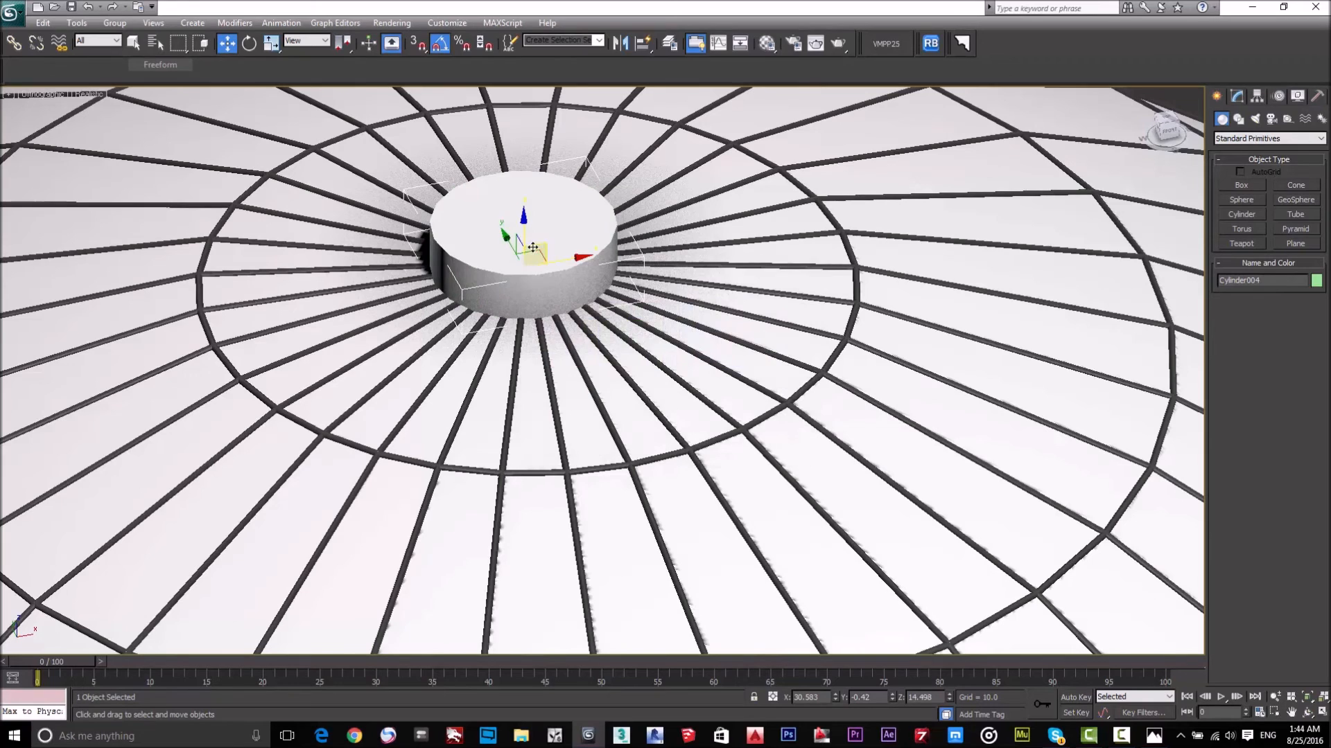
Increase the white top cylinder's height to about 0.905, keeping it selected only until the change is made
{"action": "left_click", "coordinate": [1237, 96]}
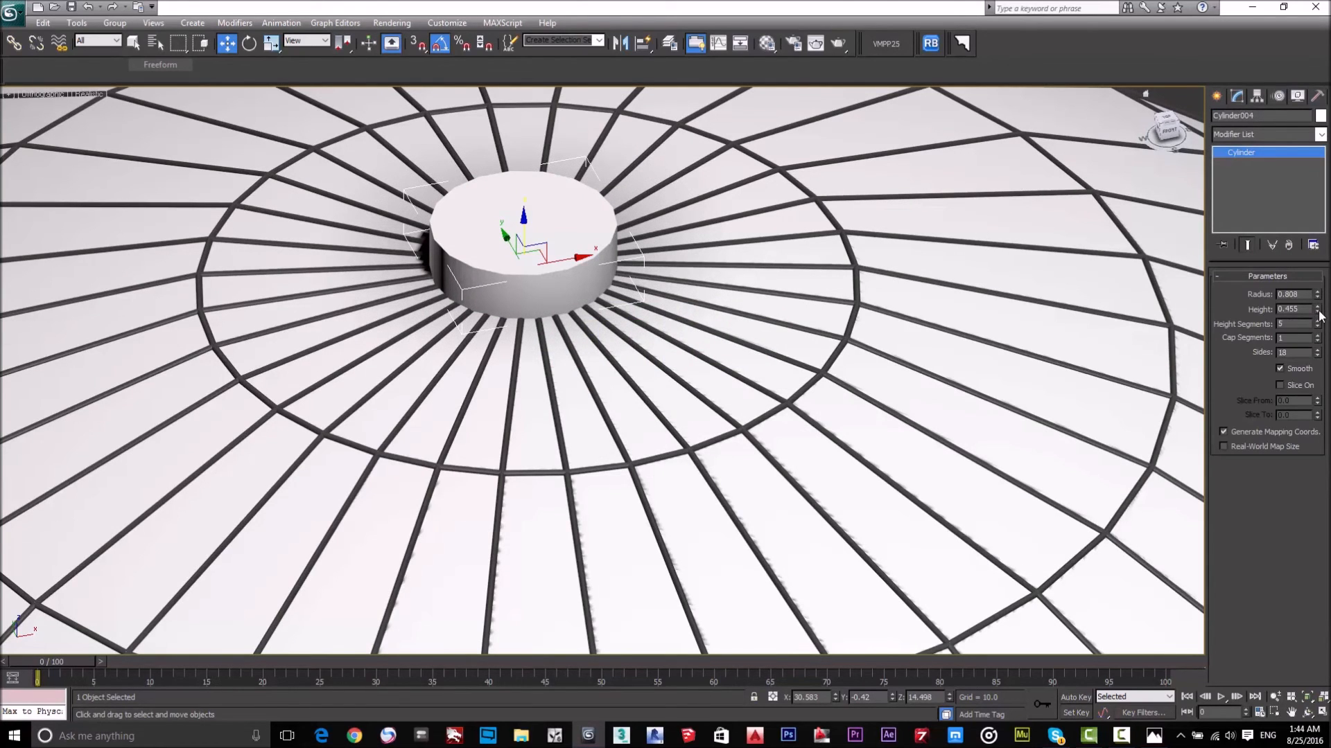
{"action": "left_click_drag", "start_coordinate": [1318, 310], "coordinate": [1319, 229]}
{"action": "scroll", "coordinate": [557, 240], "scroll_direction": "down", "scroll_amount": 10}
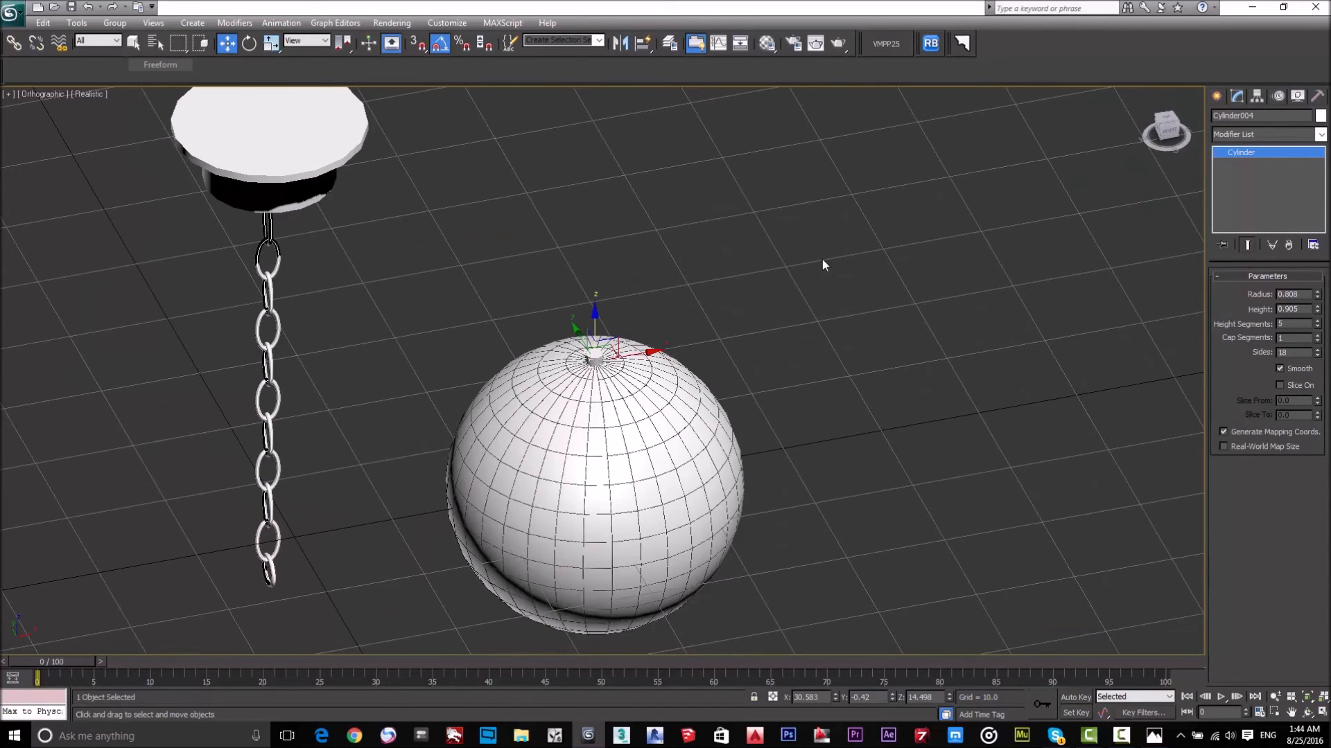
{"action": "left_click", "coordinate": [736, 273]}
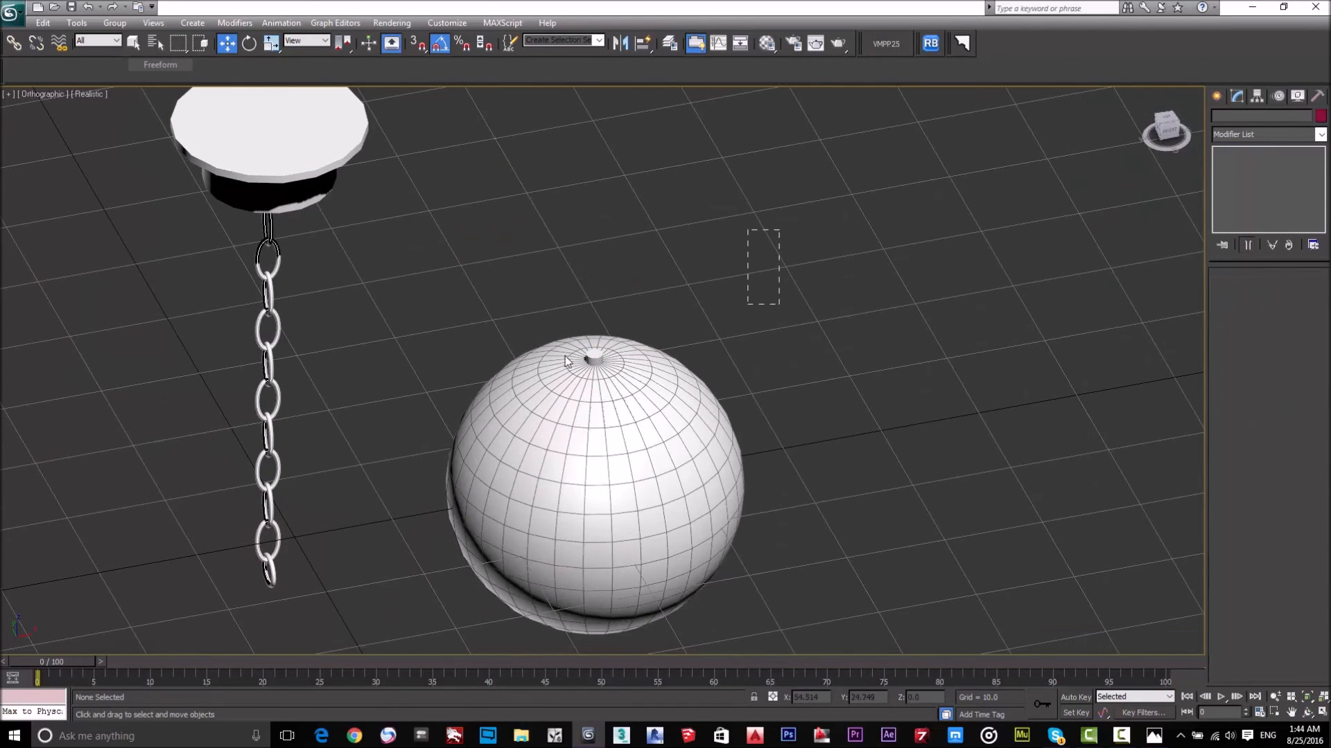
{"action": "scroll", "coordinate": [568, 361], "scroll_direction": "up", "scroll_amount": 10}
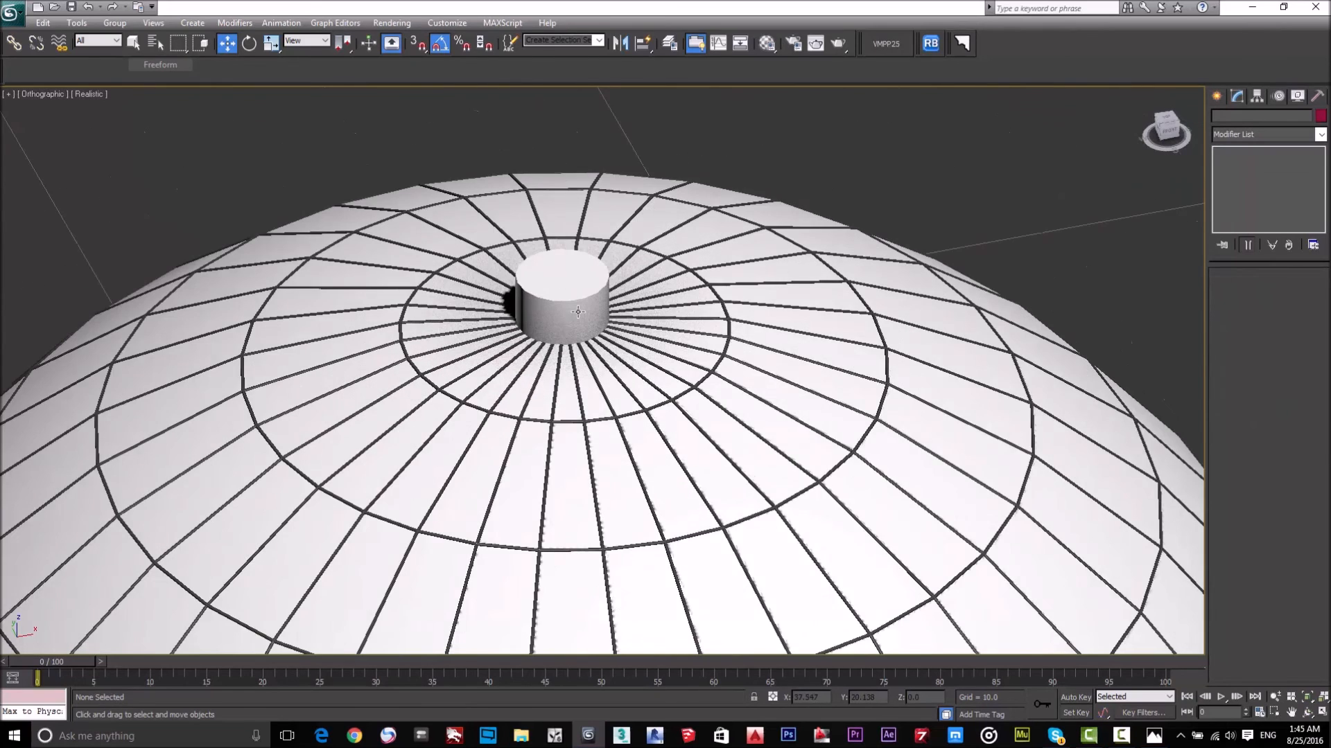
With AutoGrid on, draw a tall, thin cylinder standing upright at the center of the white connector's top face
{"action": "left_click", "coordinate": [578, 312]}
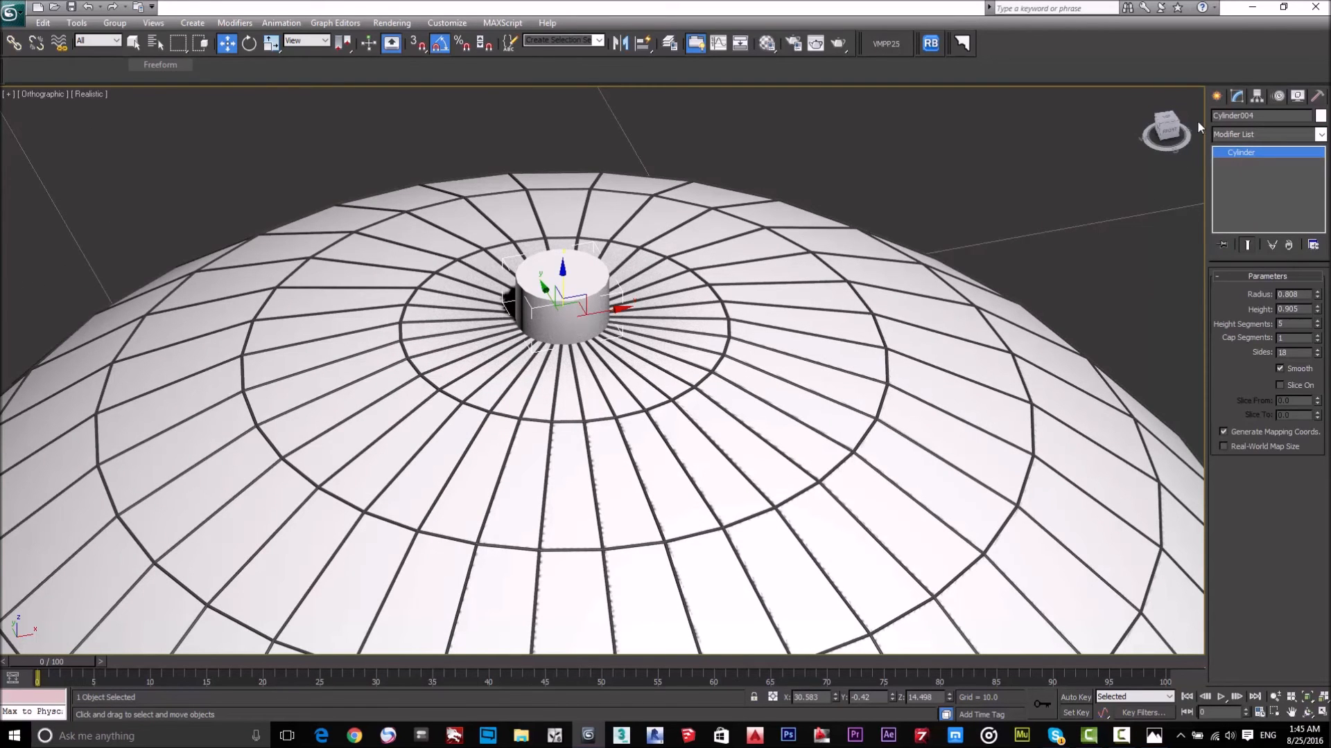
{"action": "left_click", "coordinate": [1216, 96]}
{"action": "left_click", "coordinate": [1241, 215]}
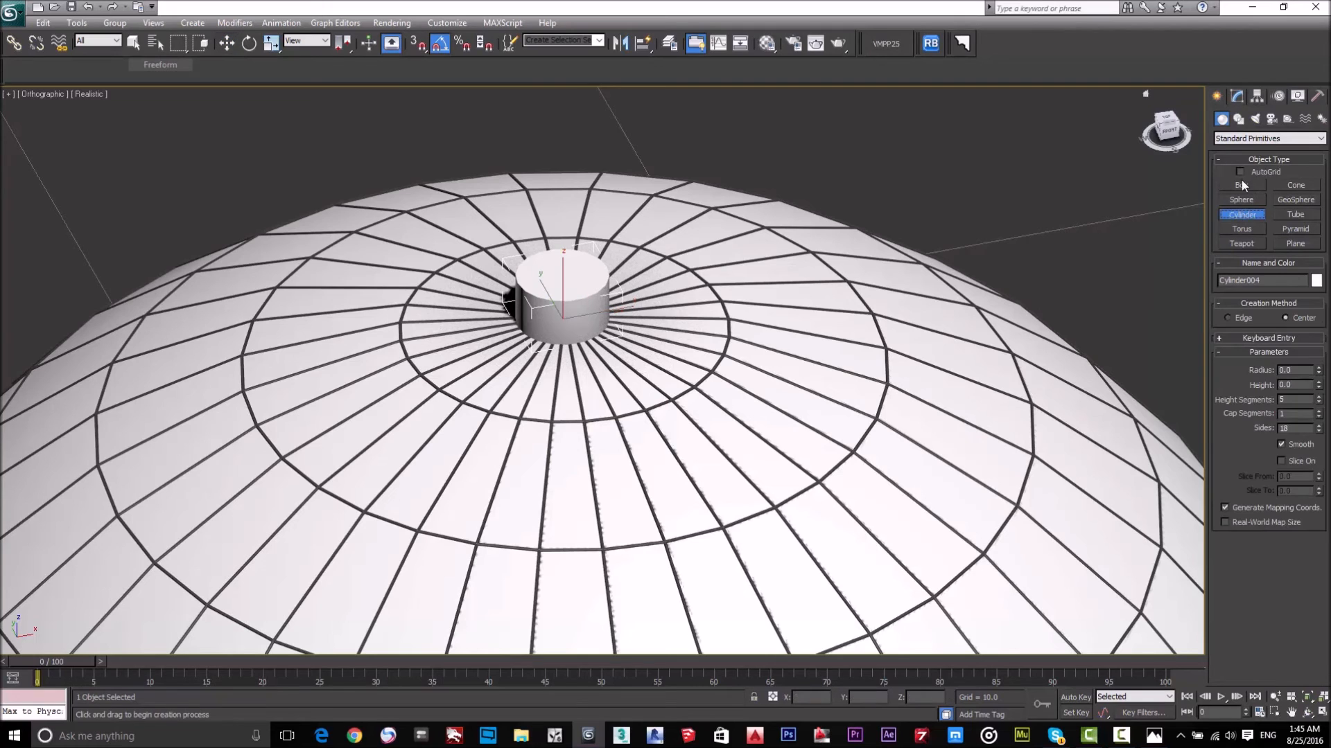
{"action": "left_click", "coordinate": [1239, 171]}
{"action": "scroll", "coordinate": [600, 219], "scroll_direction": "up", "scroll_amount": 2}
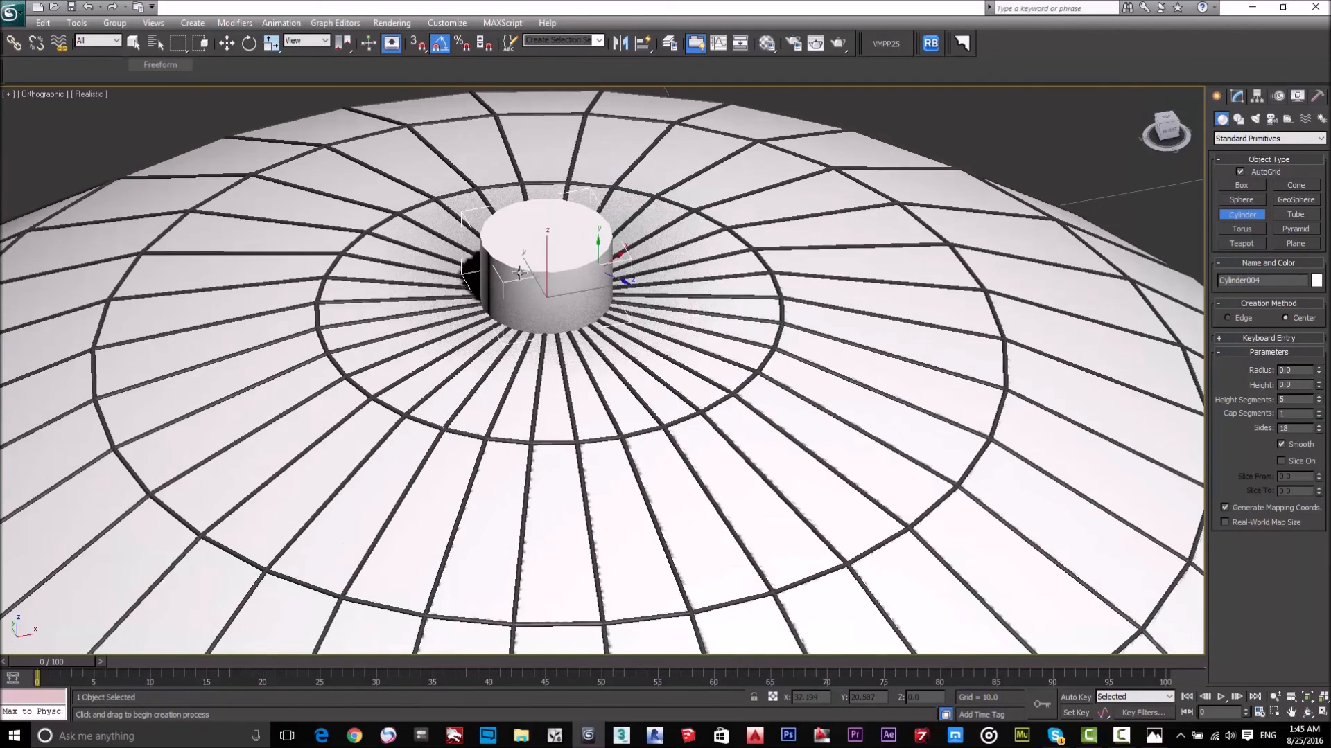
{"action": "left_click_drag", "start_coordinate": [550, 230], "coordinate": [558, 242]}
{"action": "left_click", "coordinate": [567, 134]}
{"action": "scroll", "coordinate": [566, 134], "scroll_direction": "down", "scroll_amount": 4}
{"action": "scroll", "coordinate": [572, 159], "scroll_direction": "down", "scroll_amount": 3}
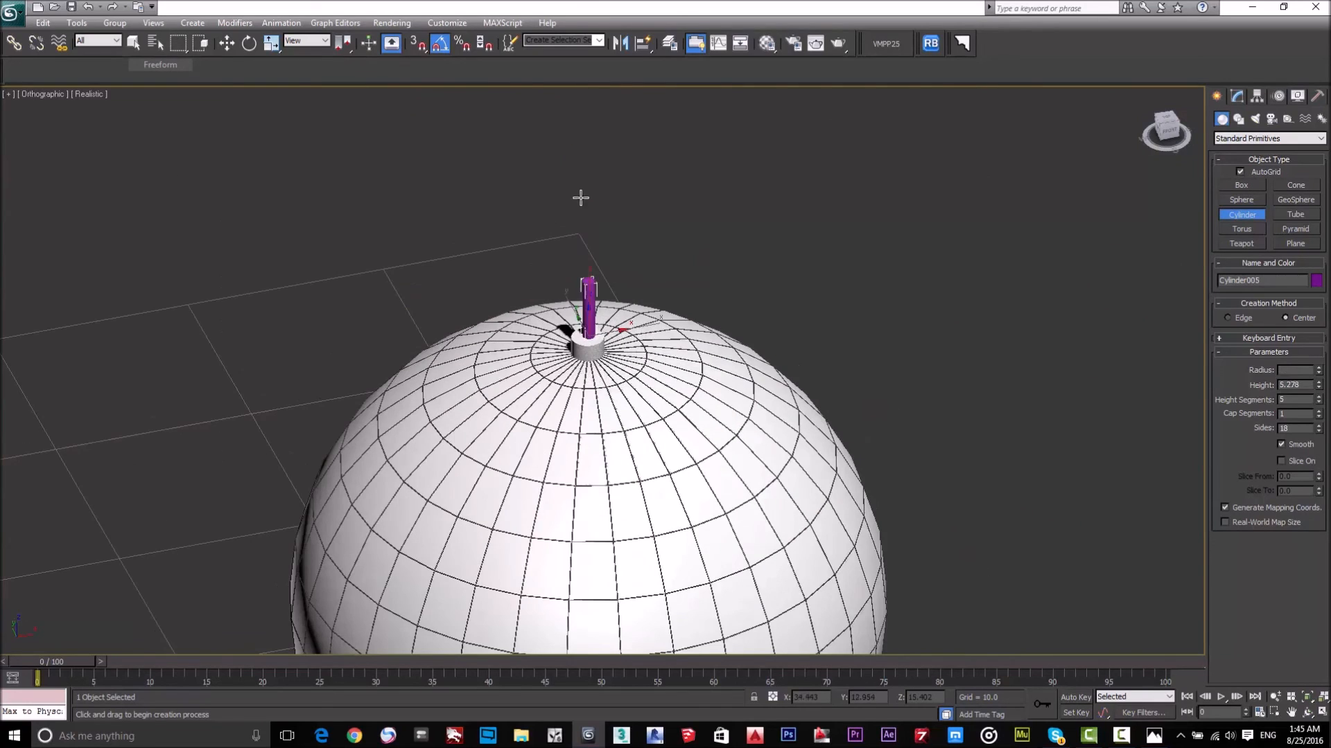
{"action": "left_click", "coordinate": [588, 136]}
{"action": "right_click", "coordinate": [599, 242]}
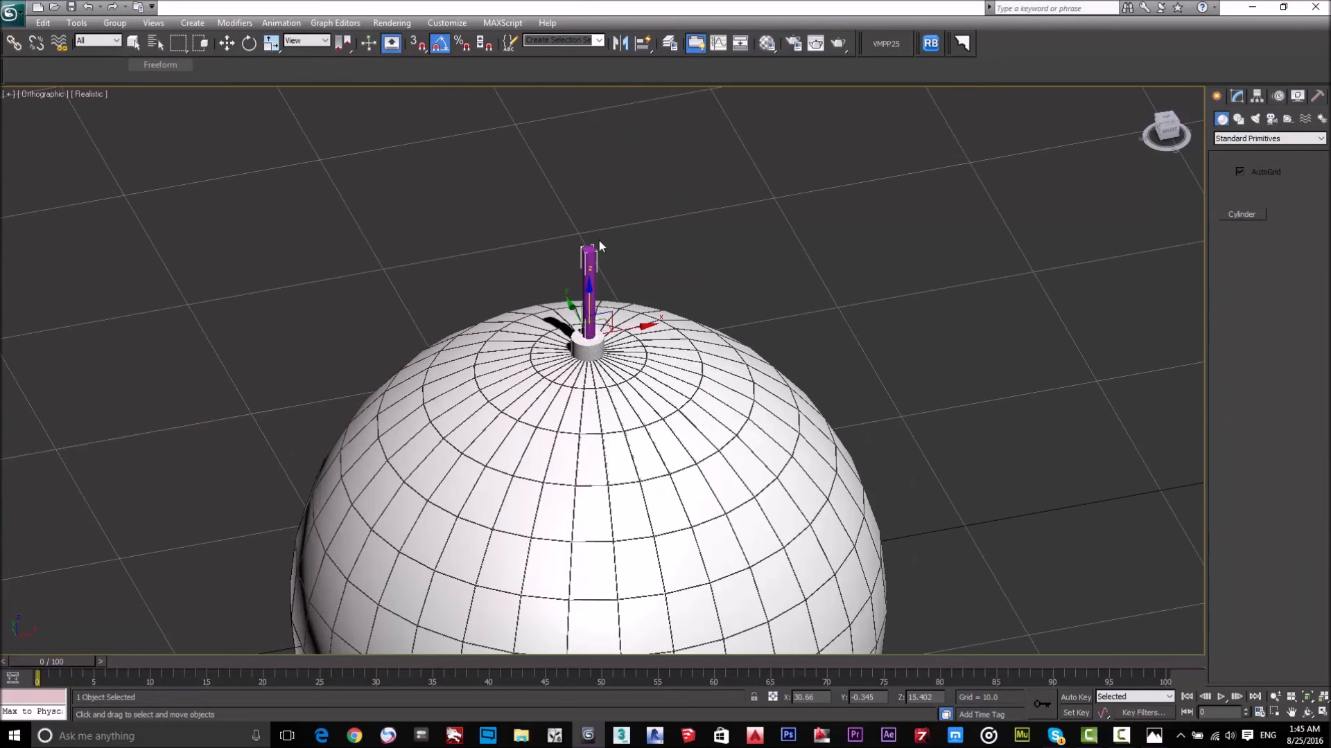
Rotate the thin purple cylinder -90 degrees about X so it lies horizontally
{"action": "key", "text": "e"}
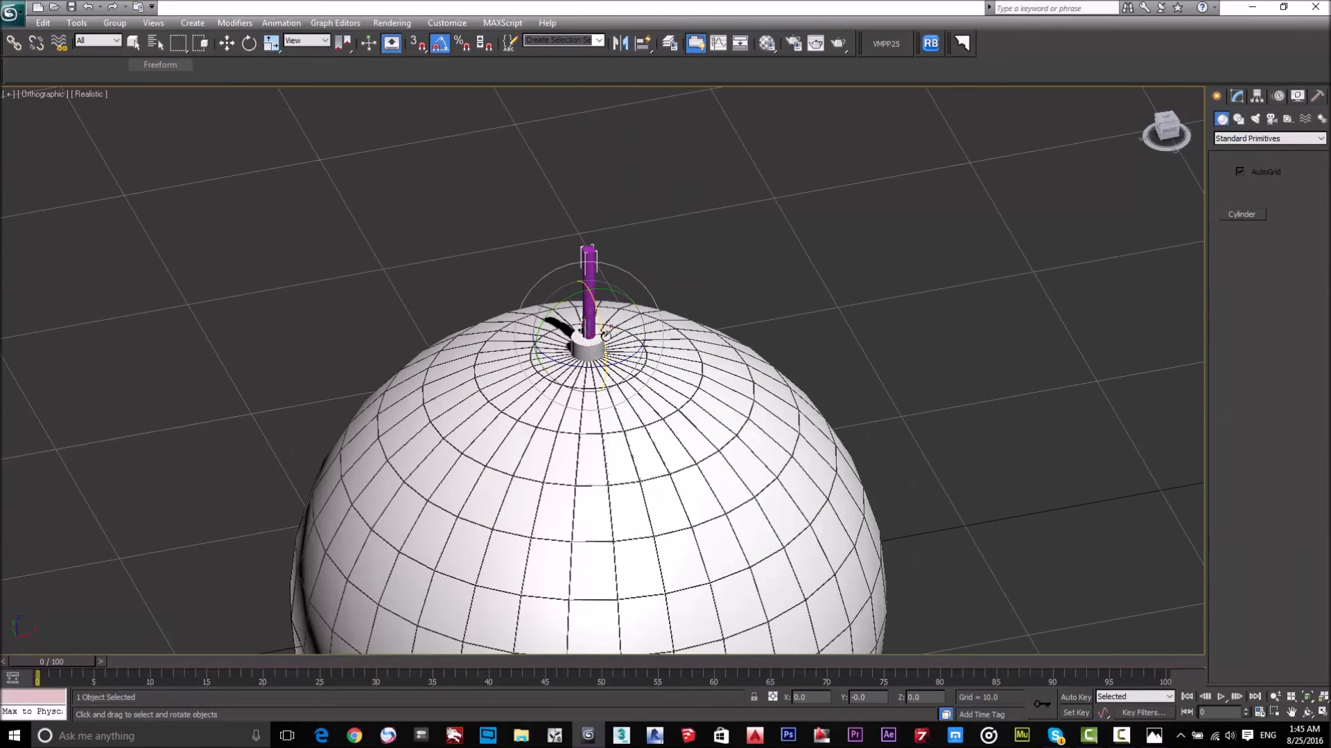
{"action": "left_click_drag", "start_coordinate": [605, 328], "coordinate": [602, 320]}
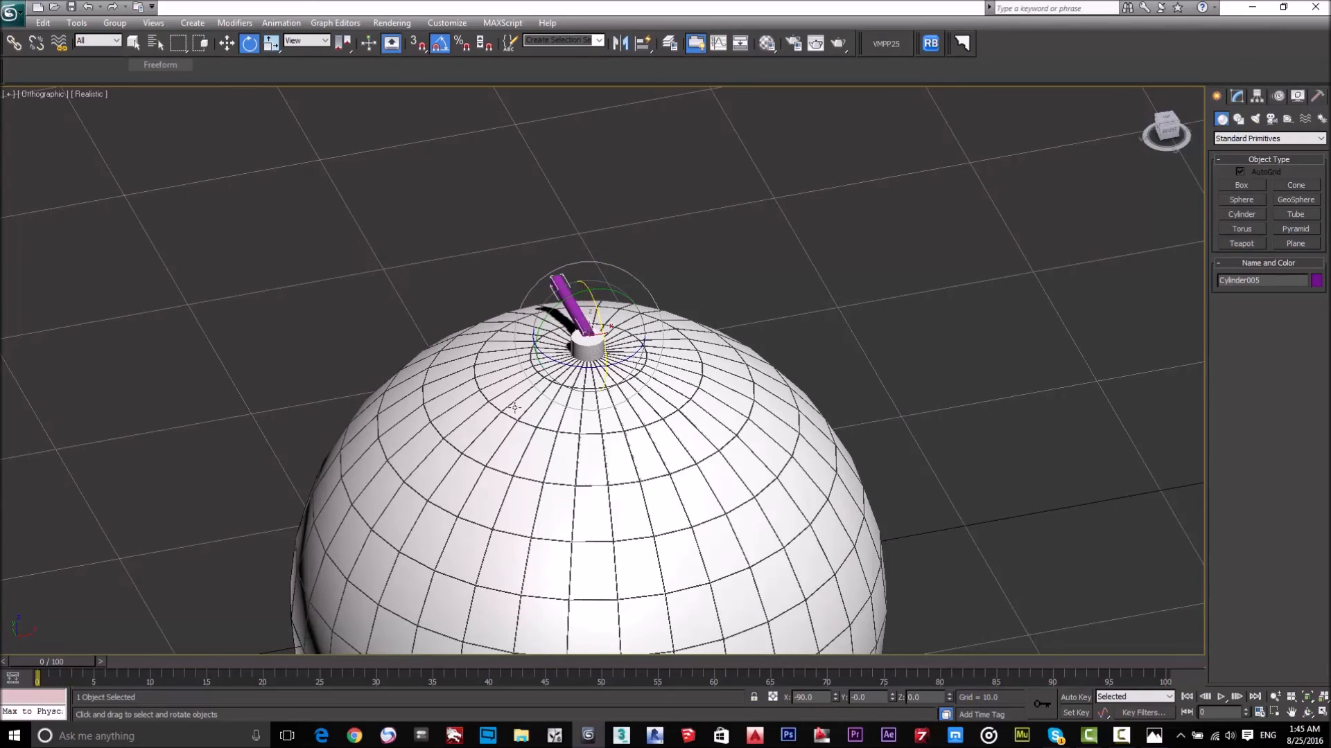
{"action": "scroll", "coordinate": [583, 402], "scroll_direction": "up", "scroll_amount": 10}
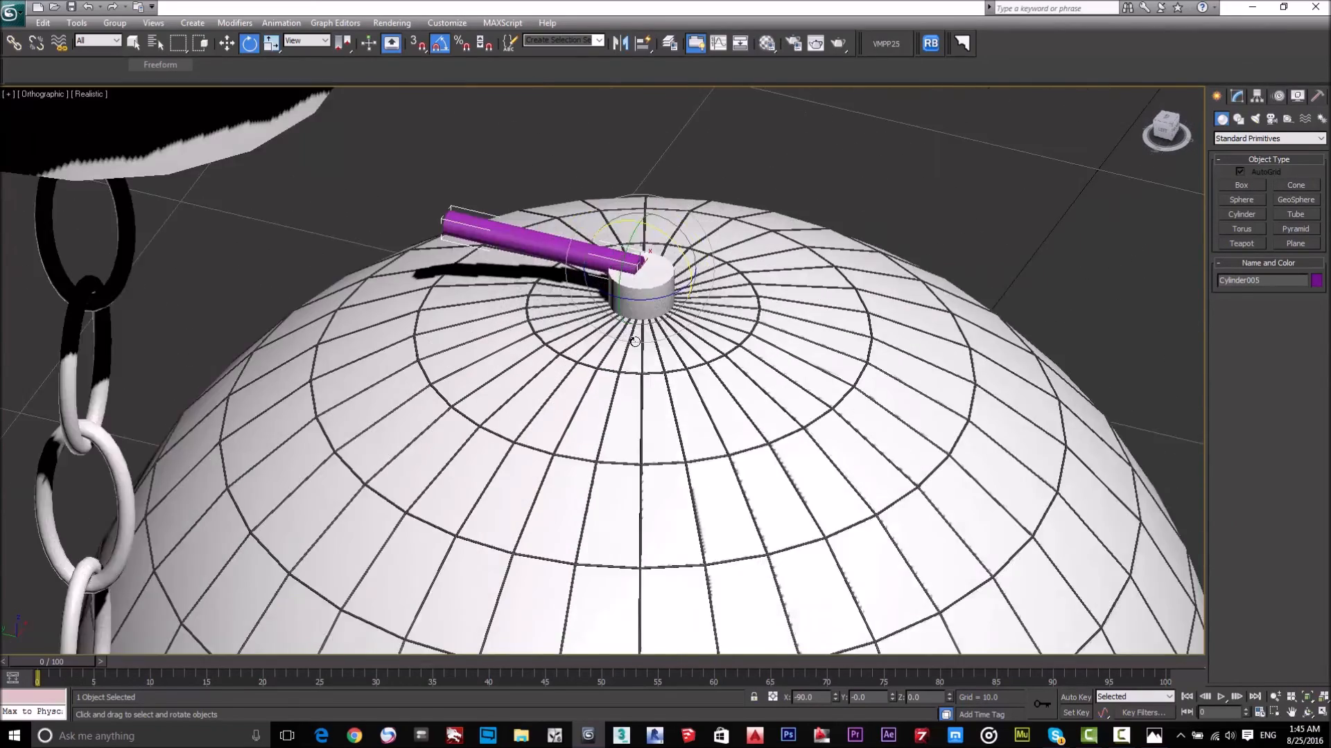
{"action": "scroll", "coordinate": [635, 343], "scroll_direction": "down", "scroll_amount": 8}
Lower the purple cylinder to Z about 14.96 and shift it to Y about -2.15 so it passes through the white connector
{"action": "key", "text": "w"}
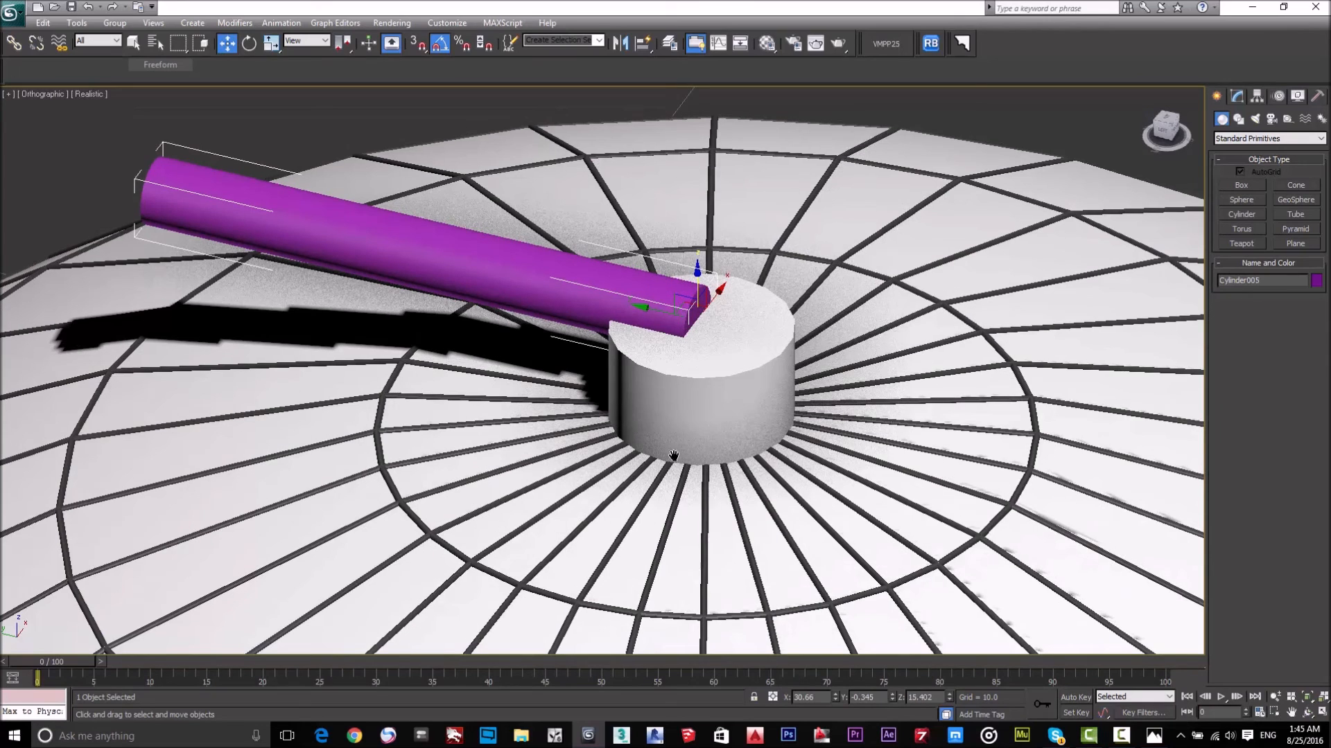
{"action": "left_click_drag", "start_coordinate": [698, 270], "coordinate": [699, 312]}
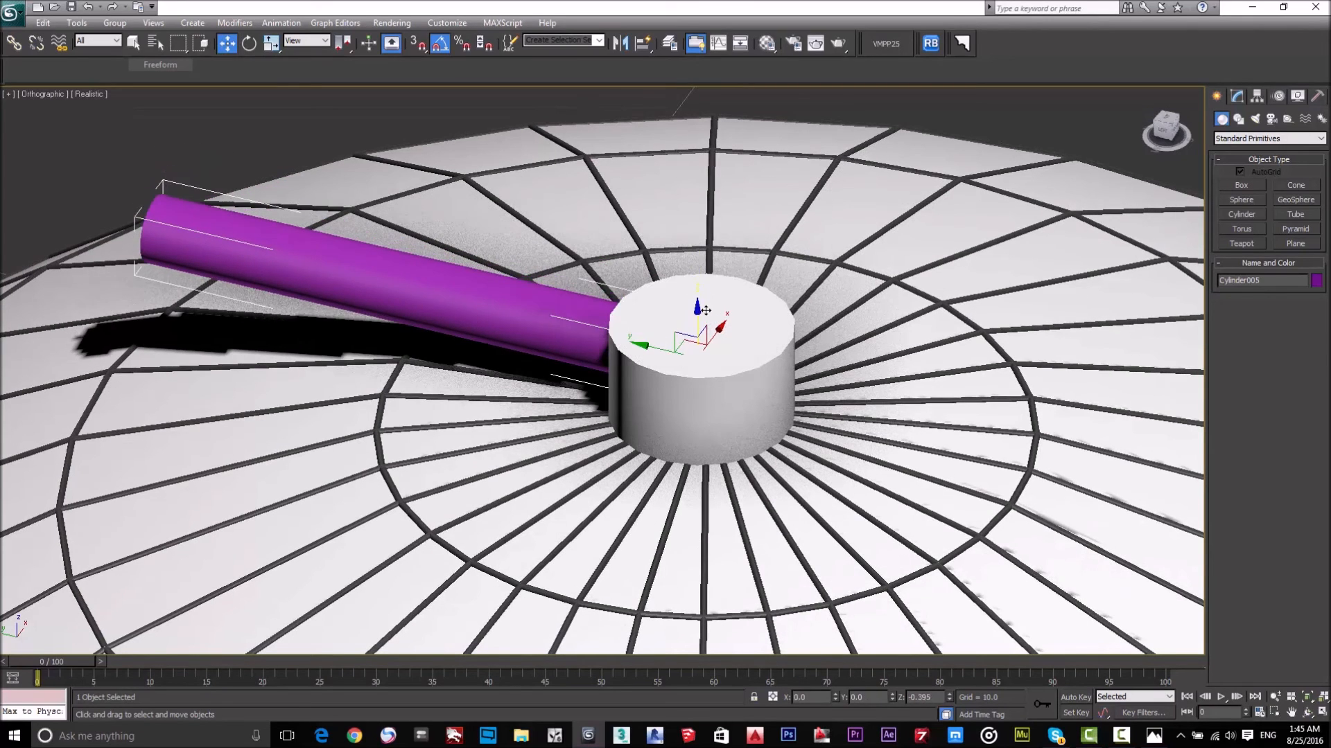
{"action": "left_click_drag", "start_coordinate": [635, 346], "coordinate": [844, 410]}
{"action": "mouse_move", "coordinate": [844, 410]}
{"action": "middle_mouse_down", "text": "alt"}
{"action": "mouse_move", "coordinate": [885, 427]}
{"action": "mouse_move", "coordinate": [847, 408]}
{"action": "middle_mouse_up", "text": "alt"}
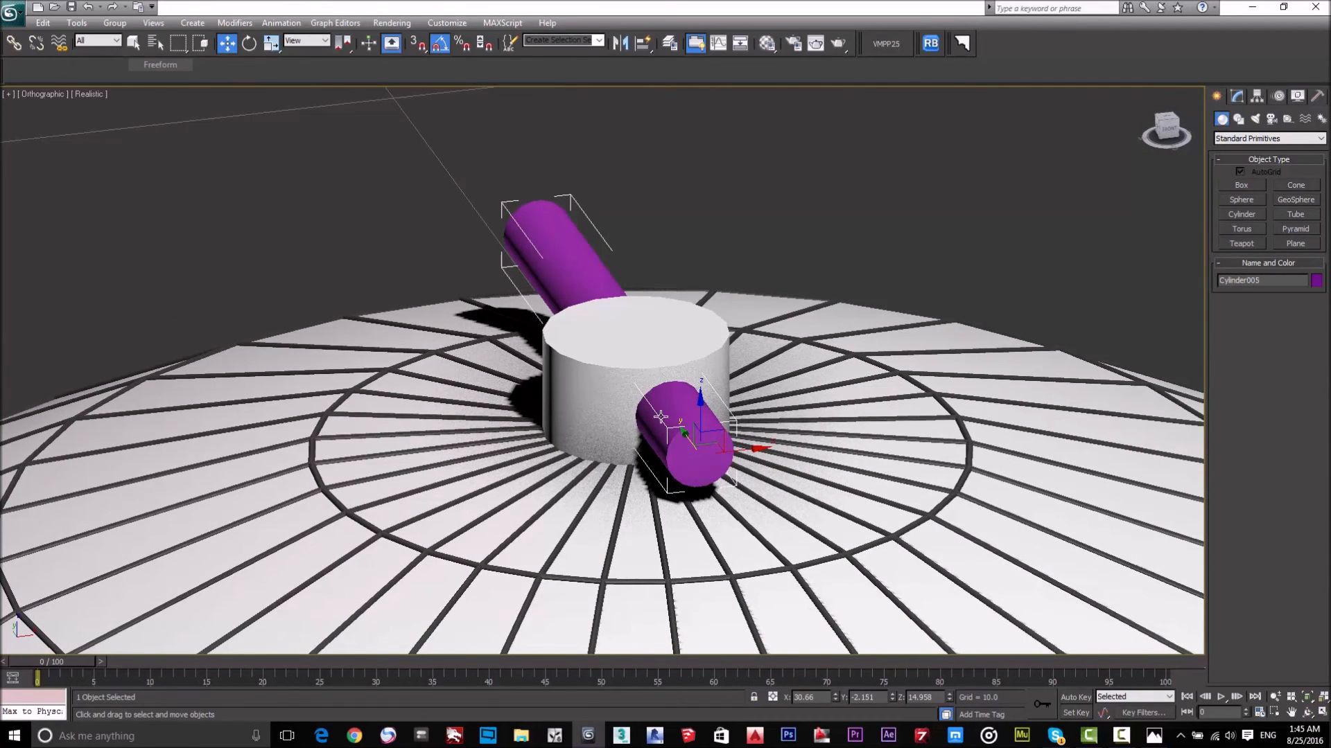
{"action": "scroll", "coordinate": [659, 419], "scroll_direction": "up", "scroll_amount": 2}
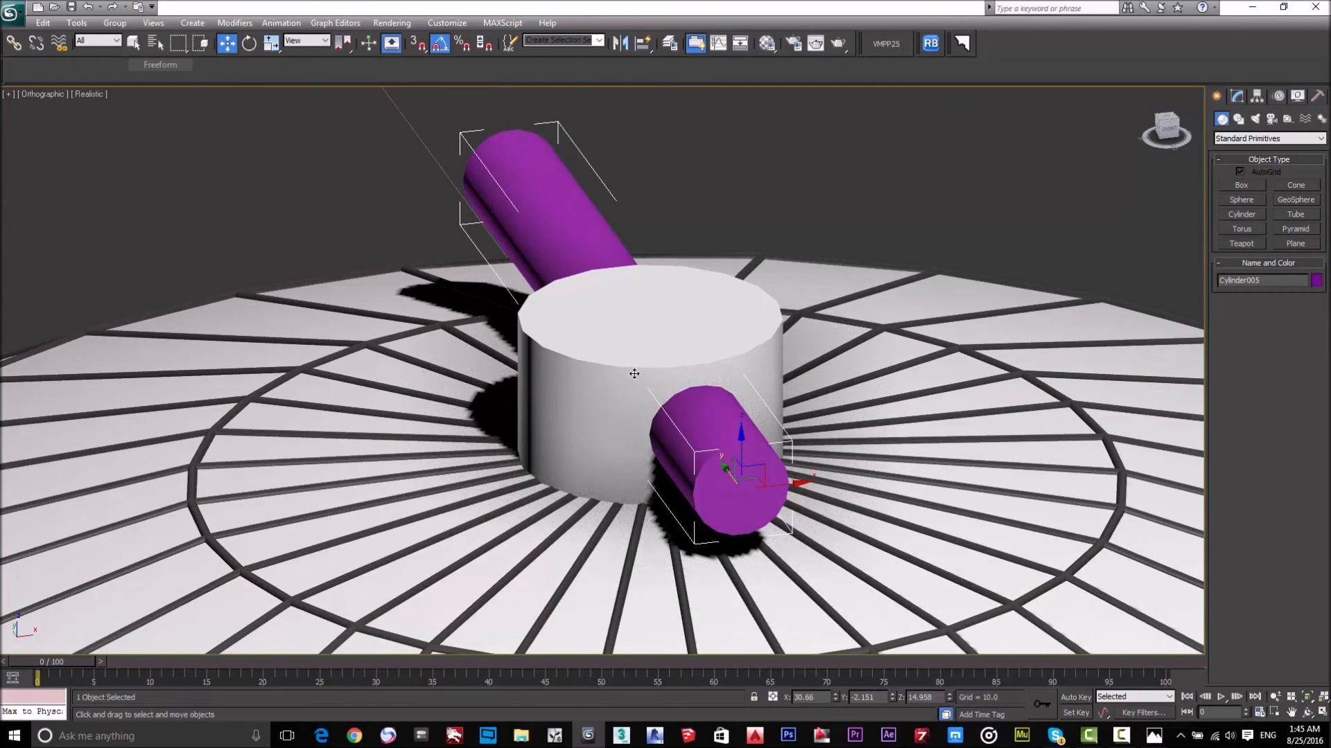
{"action": "scroll", "coordinate": [635, 330], "scroll_direction": "down", "scroll_amount": 4}
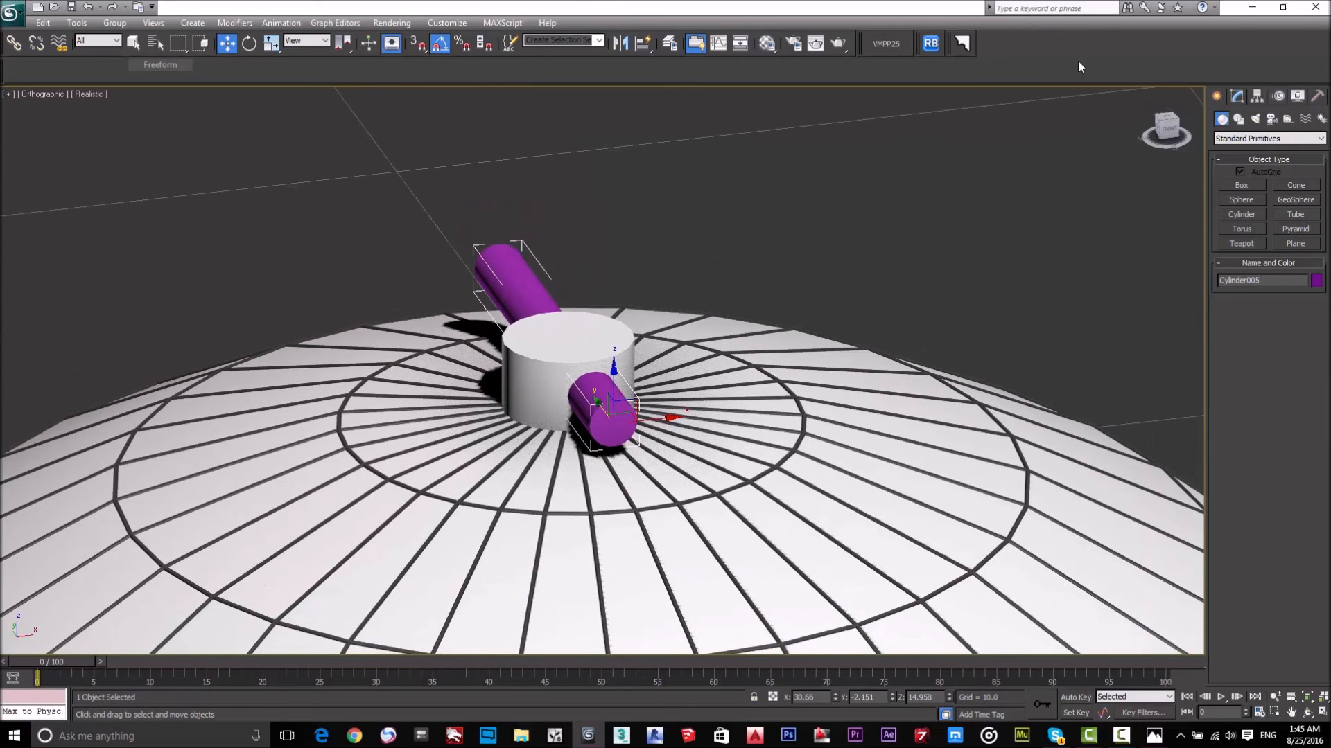
{"action": "middle_click_drag", "start_coordinate": [601, 387], "coordinate": [575, 383], "text": "alt"}
{"action": "key", "text": "f"}
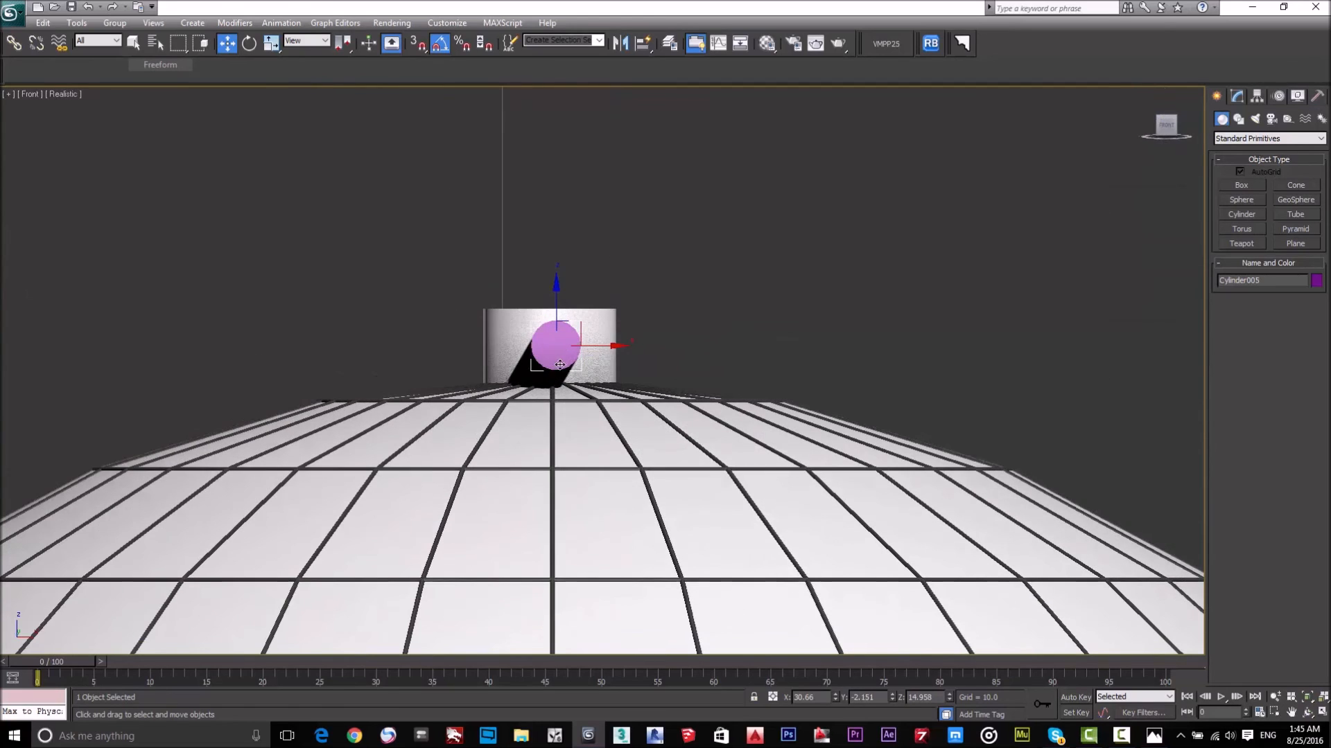
{"action": "middle_click_drag", "start_coordinate": [502, 309], "coordinate": [574, 364], "text": "alt"}
Cut a hole through the white connector by subtracting the purple cylinder with ProBoolean
{"action": "left_click", "coordinate": [574, 363]}
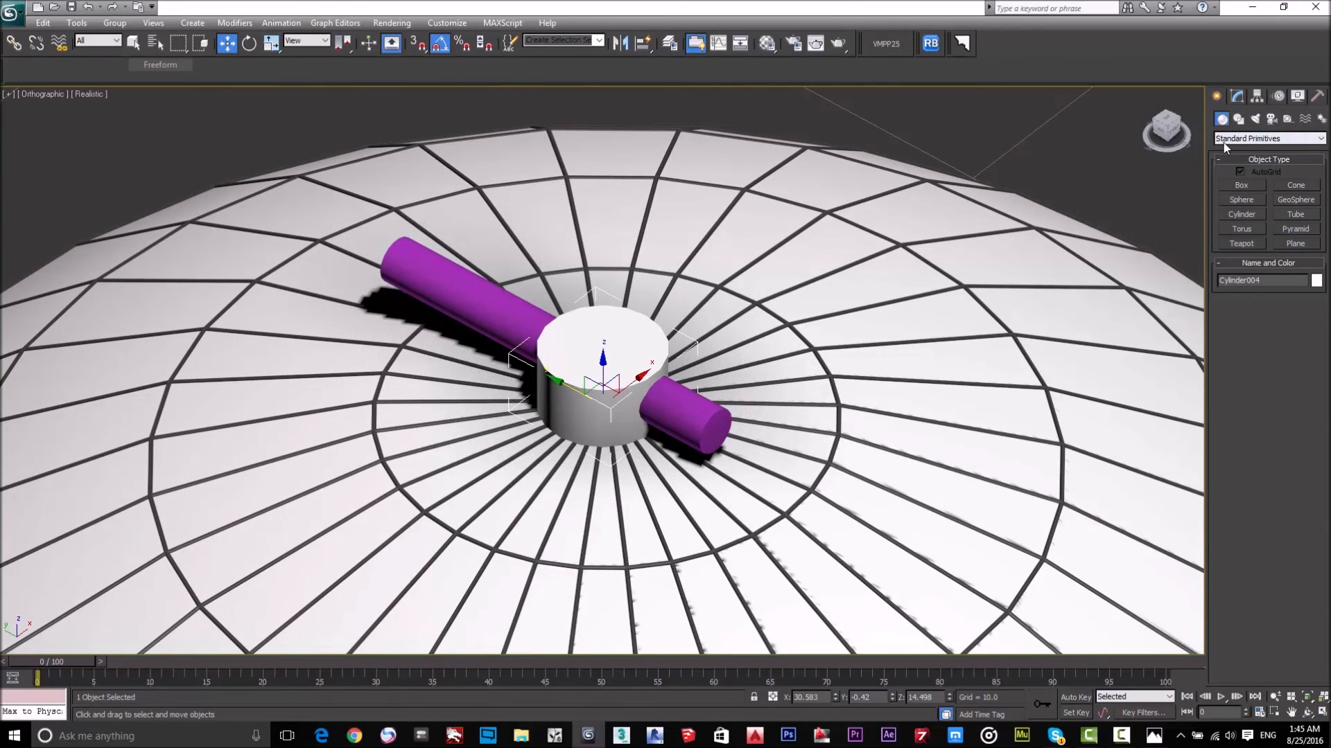
{"action": "left_click", "coordinate": [1242, 141]}
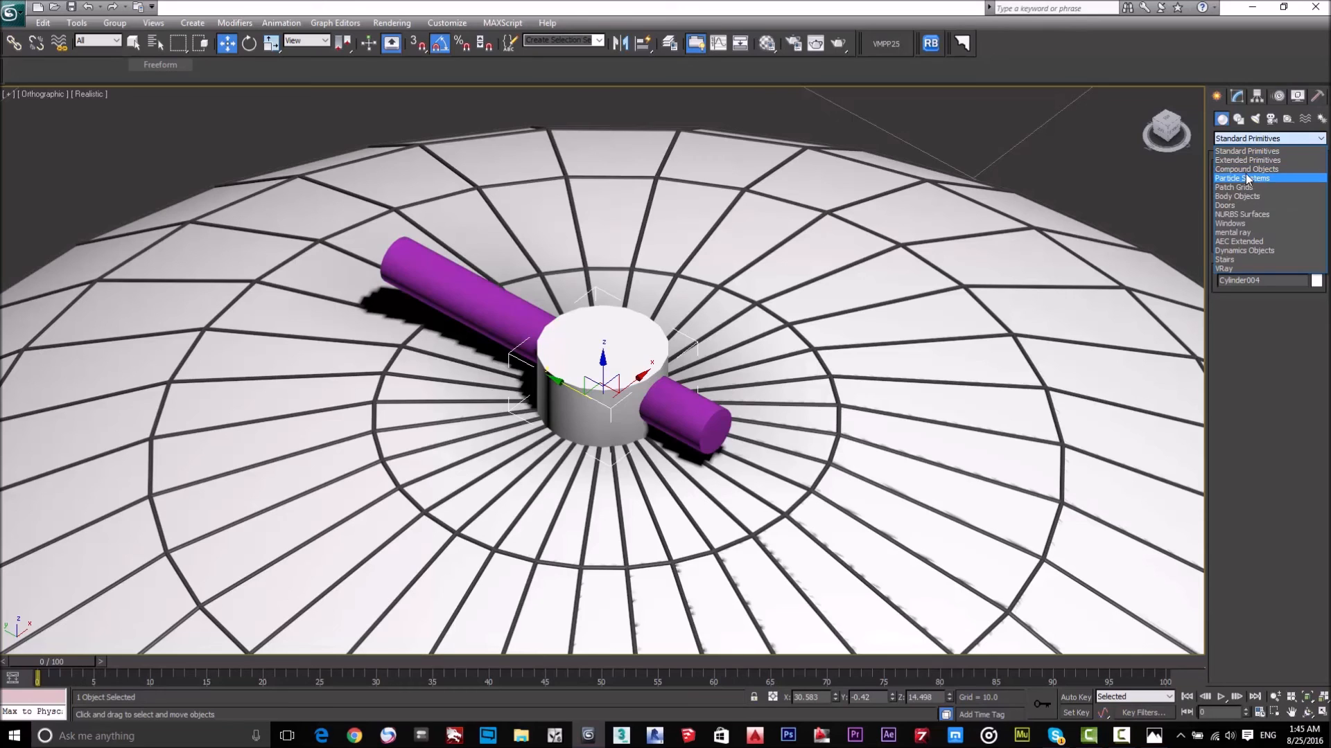
{"action": "left_click", "coordinate": [1245, 171]}
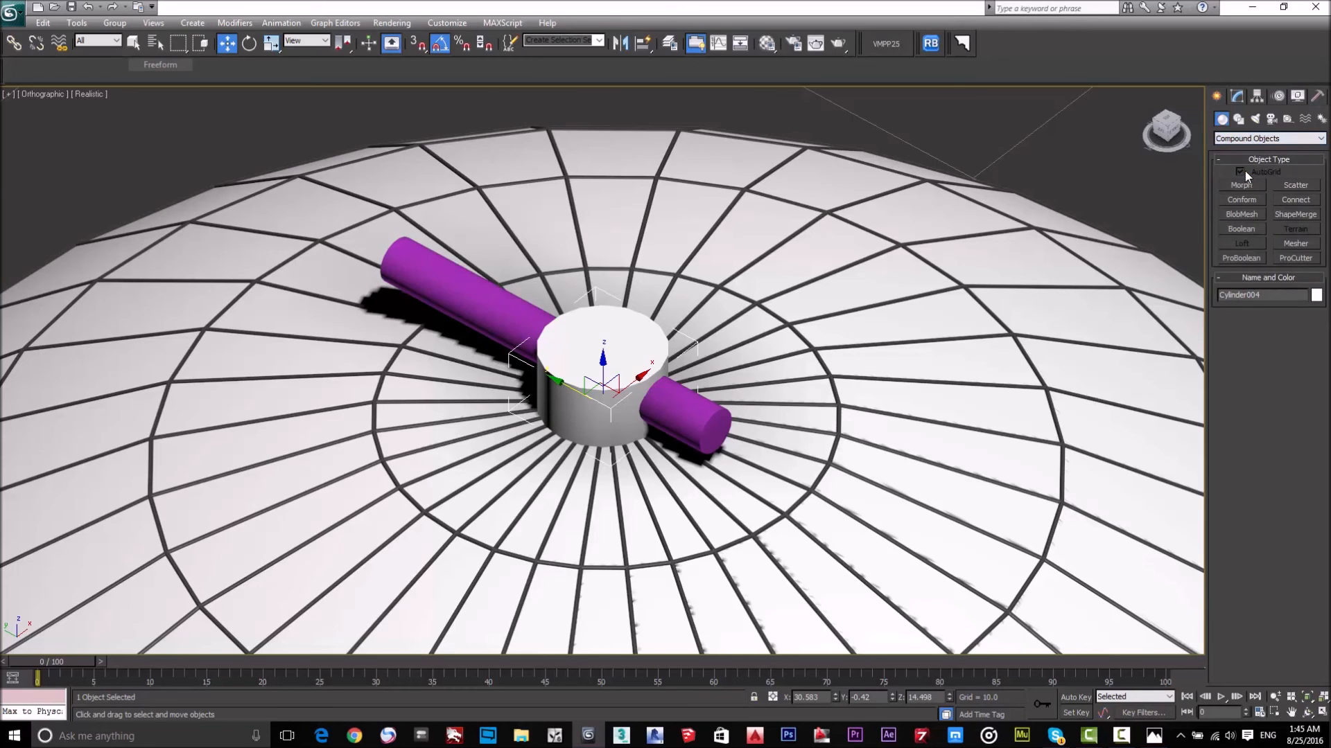
{"action": "left_click", "coordinate": [1252, 259]}
{"action": "left_click", "coordinate": [1268, 333]}
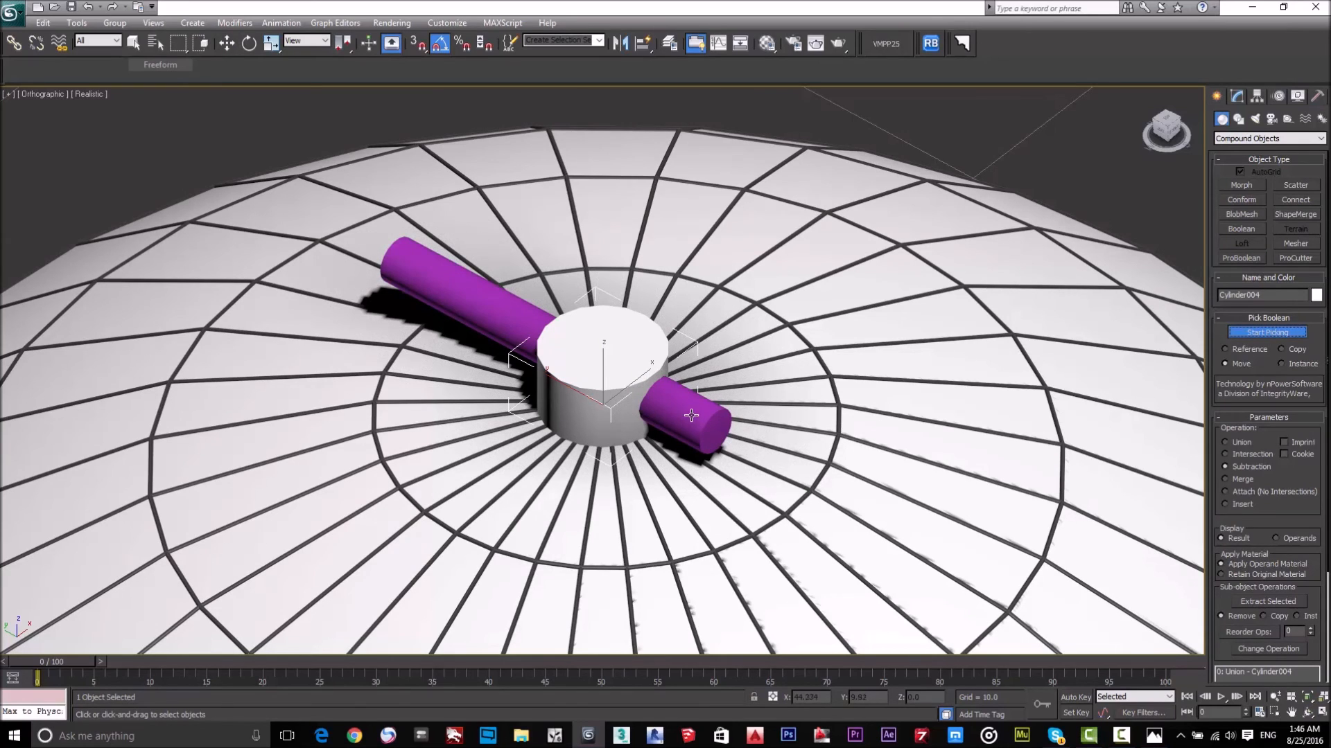
{"action": "left_click", "coordinate": [448, 286]}
{"action": "key", "text": "w"}
{"action": "middle_click_drag", "start_coordinate": [626, 361], "coordinate": [586, 318], "text": "alt"}
{"action": "scroll", "coordinate": [610, 363], "scroll_direction": "down", "scroll_amount": 5}
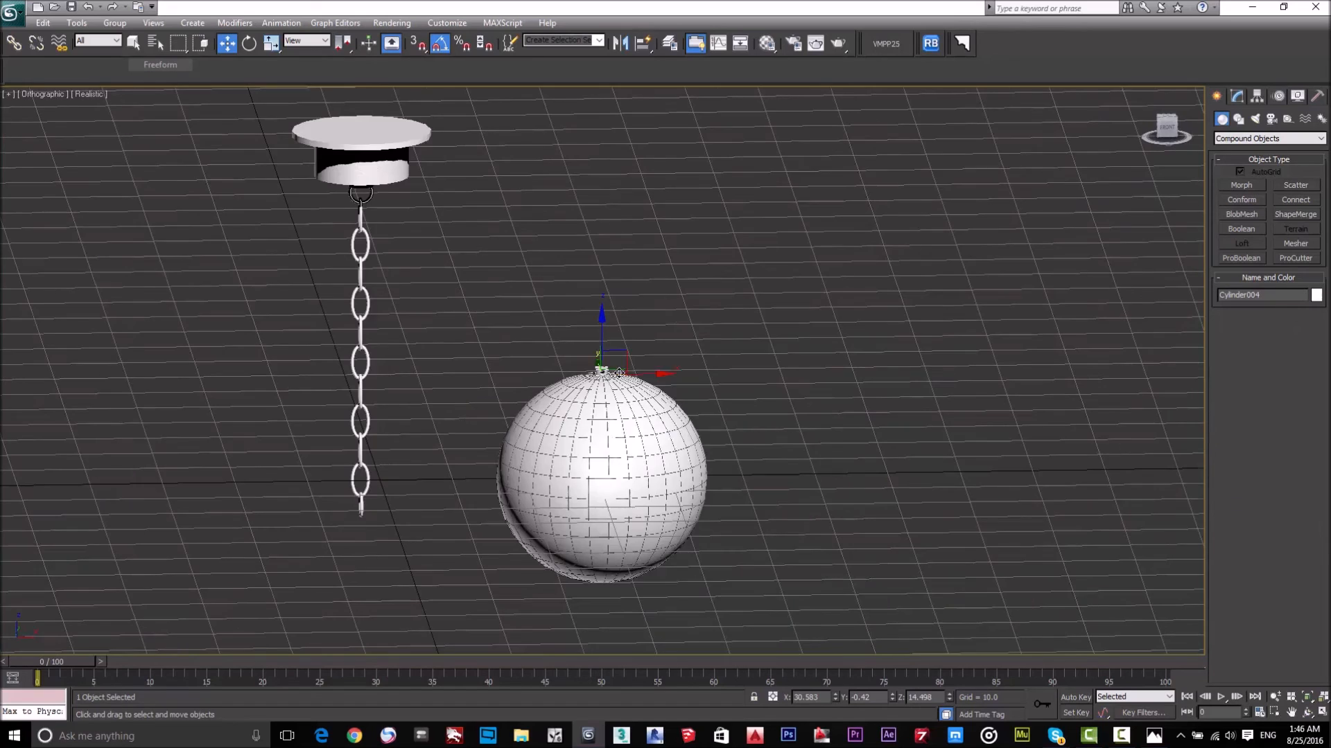
Select the ball, its lattice and the top connector in the Front view and group them under the default name
{"action": "scroll", "coordinate": [609, 354], "scroll_direction": "up", "scroll_amount": 4}
{"action": "middle_click_drag", "start_coordinate": [653, 341], "coordinate": [829, 202]}
{"action": "left_click_drag", "start_coordinate": [879, 93], "coordinate": [453, 710]}
{"action": "scroll", "coordinate": [668, 223], "scroll_direction": "down", "scroll_amount": 3}
{"action": "scroll", "coordinate": [686, 232], "scroll_direction": "up", "scroll_amount": 2}
{"action": "scroll", "coordinate": [718, 247], "scroll_direction": "down", "scroll_amount": 6}
{"action": "left_click", "coordinate": [1167, 127]}
{"action": "left_click_drag", "start_coordinate": [657, 445], "coordinate": [543, 558]}
{"action": "scroll", "coordinate": [615, 453], "scroll_direction": "up", "scroll_amount": 4}
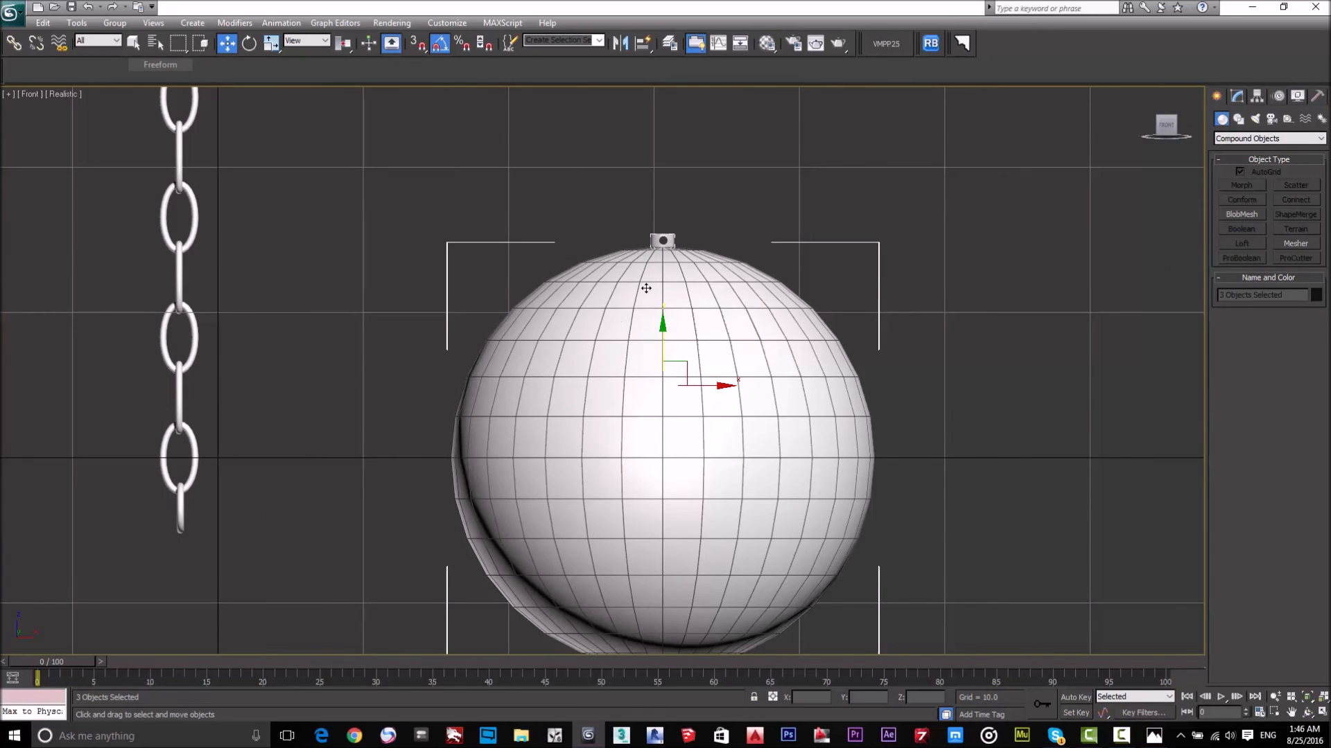
{"action": "scroll", "coordinate": [676, 239], "scroll_direction": "down", "scroll_amount": 4}
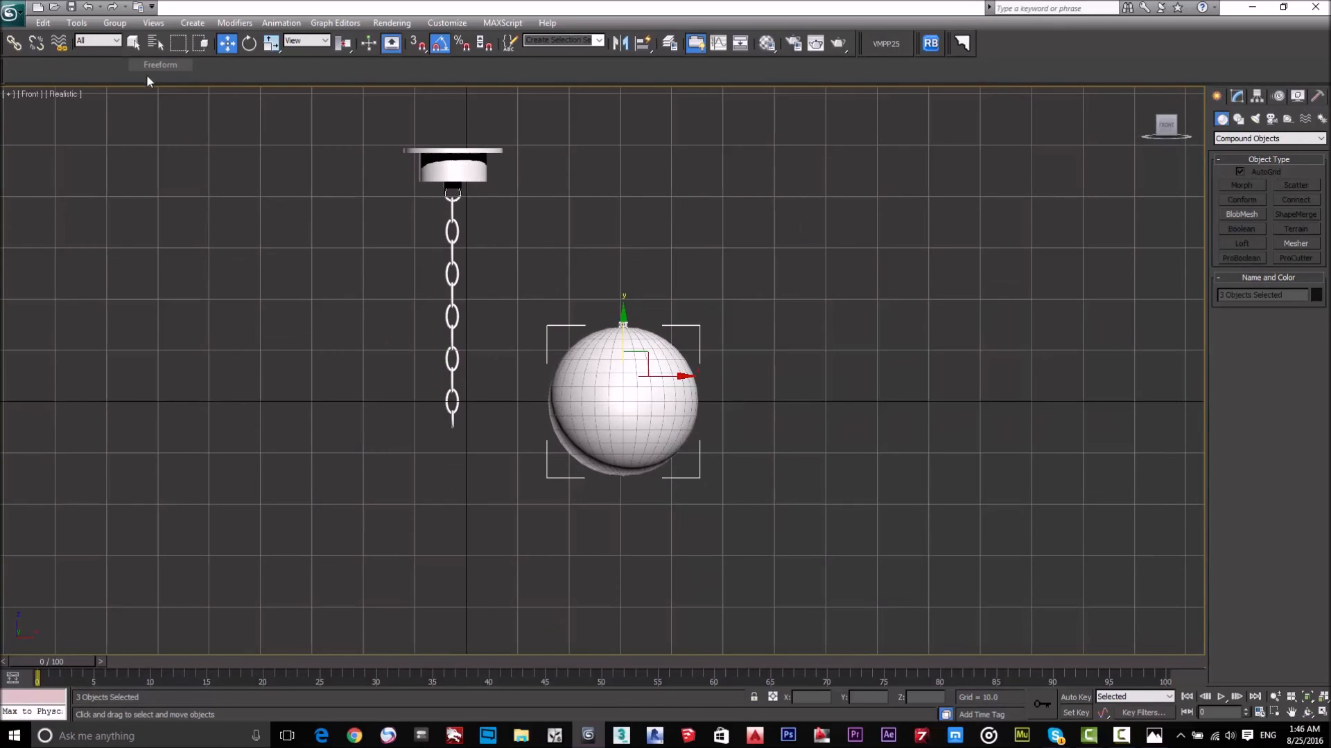
{"action": "left_click", "coordinate": [114, 23]}
{"action": "left_click", "coordinate": [131, 39]}
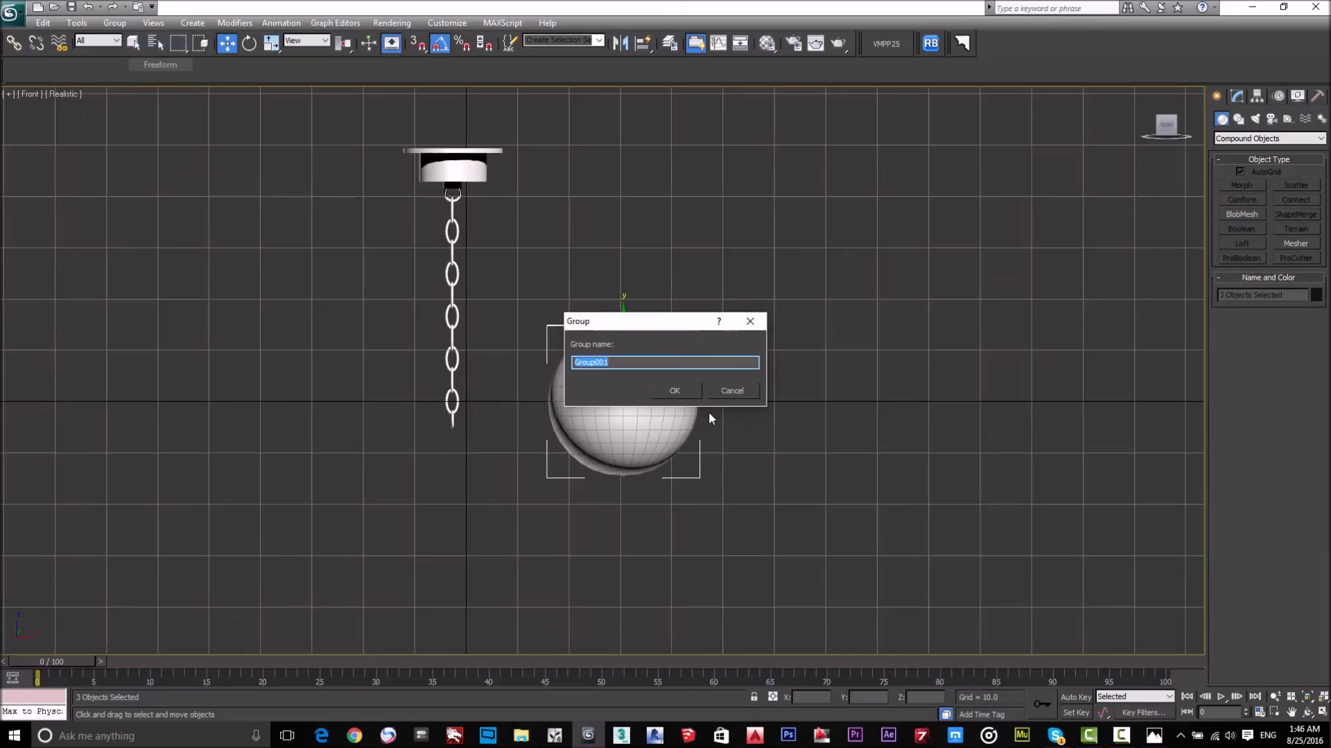
{"action": "left_click", "coordinate": [677, 391]}
Move the ball group in the Front view to X about -2.48 and Z about -19.55, below the chain's last link
{"action": "middle_click_drag", "start_coordinate": [741, 388], "coordinate": [655, 397], "text": "alt"}
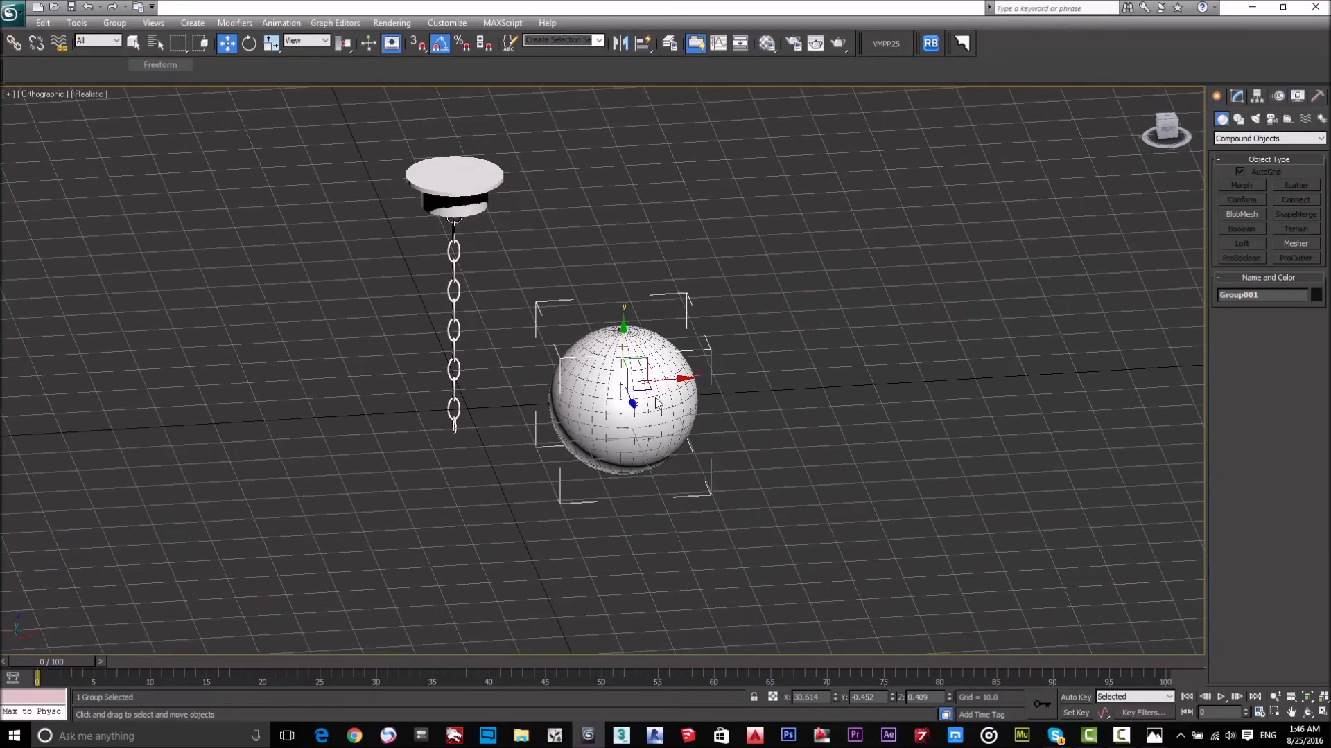
{"action": "left_click", "coordinate": [1169, 133]}
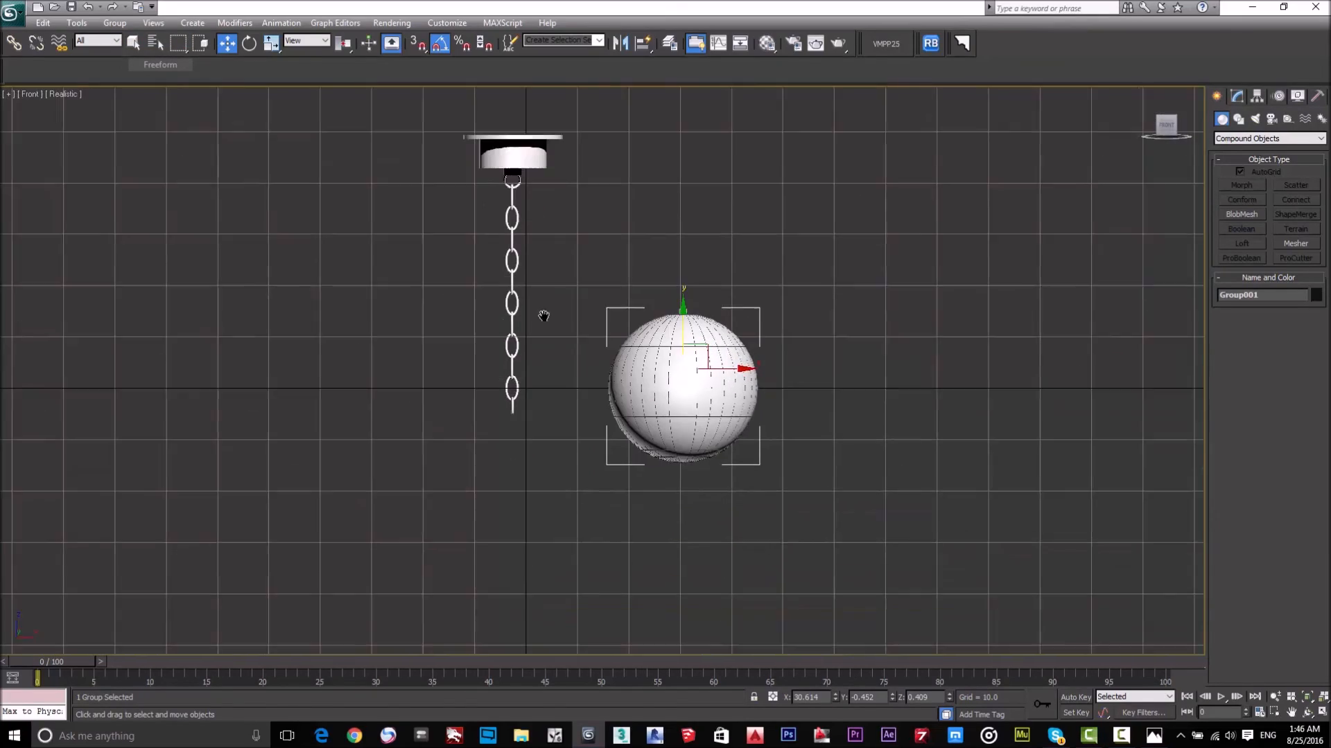
{"action": "scroll", "coordinate": [833, 267], "scroll_direction": "up", "scroll_amount": 3}
{"action": "middle_click_drag", "start_coordinate": [833, 267], "coordinate": [808, 375]}
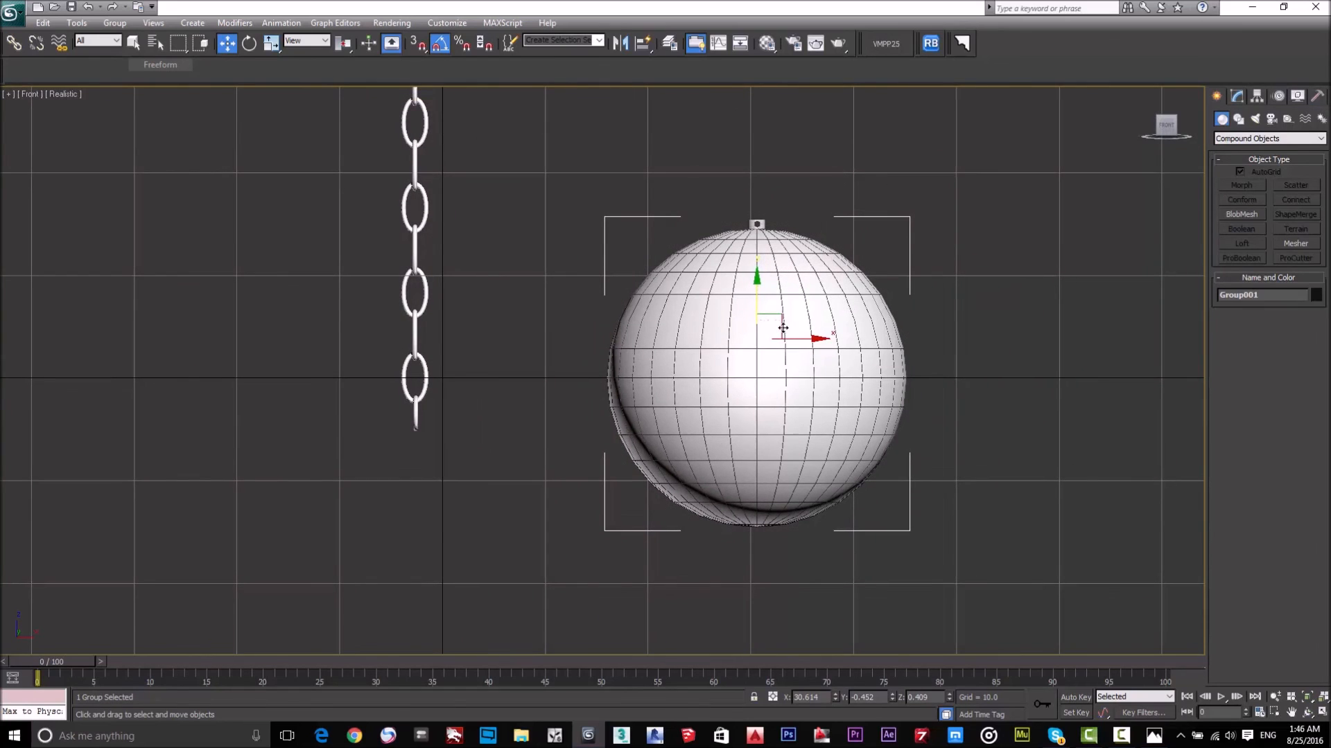
{"action": "left_click_drag", "start_coordinate": [779, 326], "coordinate": [436, 520]}
{"action": "middle_click_drag", "start_coordinate": [582, 426], "coordinate": [461, 413], "text": "alt"}
Shift the ball group sideways along Y in the Right view to align its connector with the chain's ring
{"action": "left_click", "coordinate": [1165, 132]}
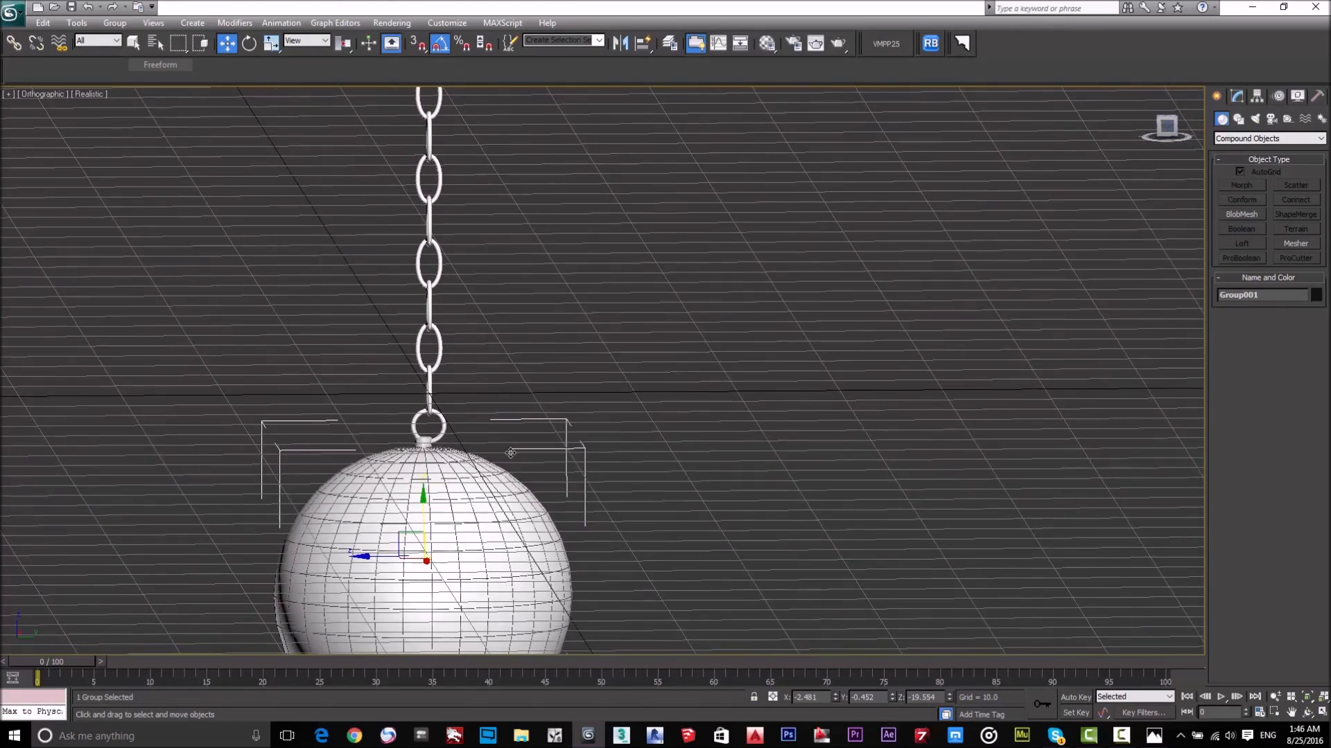
{"action": "middle_click_drag", "start_coordinate": [518, 467], "coordinate": [657, 227]}
{"action": "scroll", "coordinate": [638, 298], "scroll_direction": "up", "scroll_amount": 6}
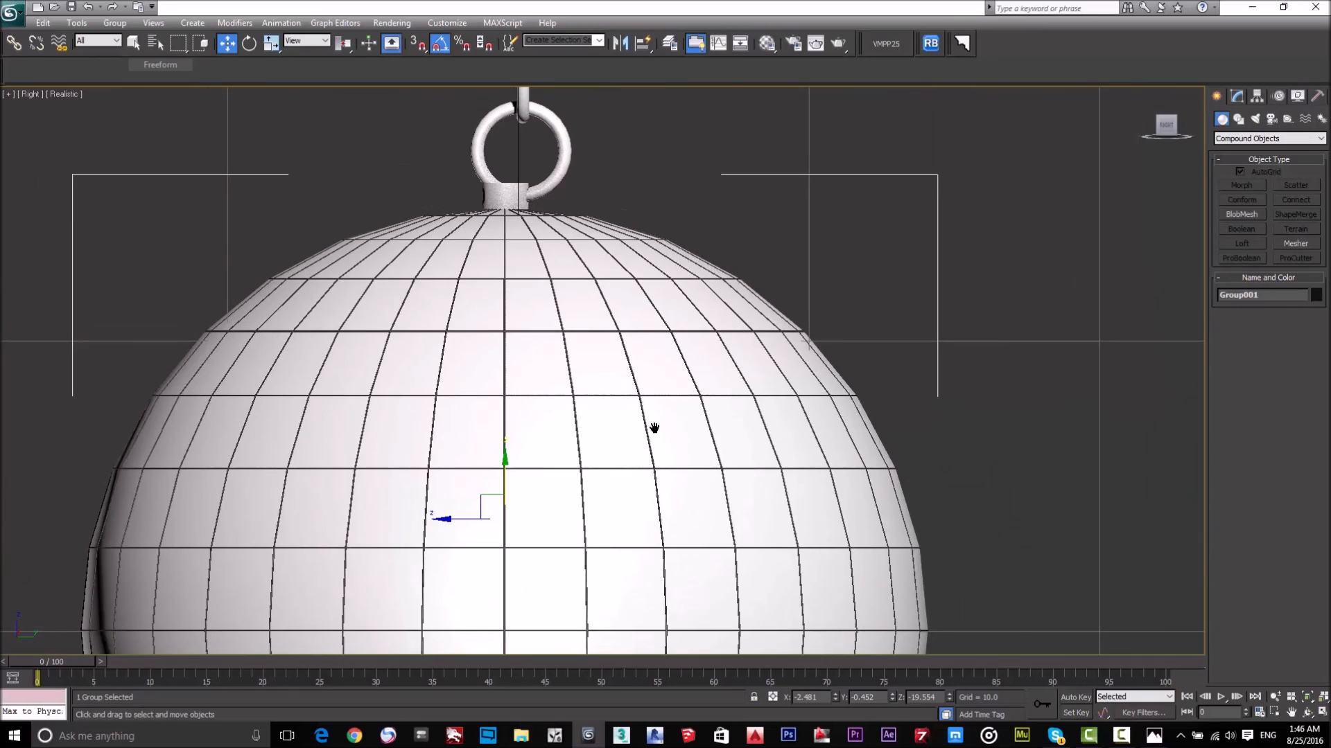
{"action": "left_click_drag", "start_coordinate": [520, 498], "coordinate": [541, 495]}
Fine-tune the ball group's X position so the connector fits the end ring of the chain, and clear the selection
{"action": "middle_click_drag", "start_coordinate": [521, 391], "coordinate": [741, 386], "text": "alt"}
{"action": "scroll", "coordinate": [664, 226], "scroll_direction": "down", "scroll_amount": 5}
{"action": "scroll", "coordinate": [670, 302], "scroll_direction": "up", "scroll_amount": 5}
{"action": "middle_click_drag", "start_coordinate": [679, 302], "coordinate": [703, 239]}
{"action": "mouse_move", "coordinate": [835, 698]}
{"action": "left_mouse_down"}
{"action": "mouse_move", "coordinate": [838, 687]}
{"action": "mouse_move", "coordinate": [847, 702]}
{"action": "left_mouse_up"}
{"action": "scroll", "coordinate": [617, 275], "scroll_direction": "down", "scroll_amount": 6}
{"action": "scroll", "coordinate": [664, 281], "scroll_direction": "down", "scroll_amount": 4}
{"action": "middle_click_drag", "start_coordinate": [619, 368], "coordinate": [616, 484]}
{"action": "left_click", "coordinate": [760, 376]}
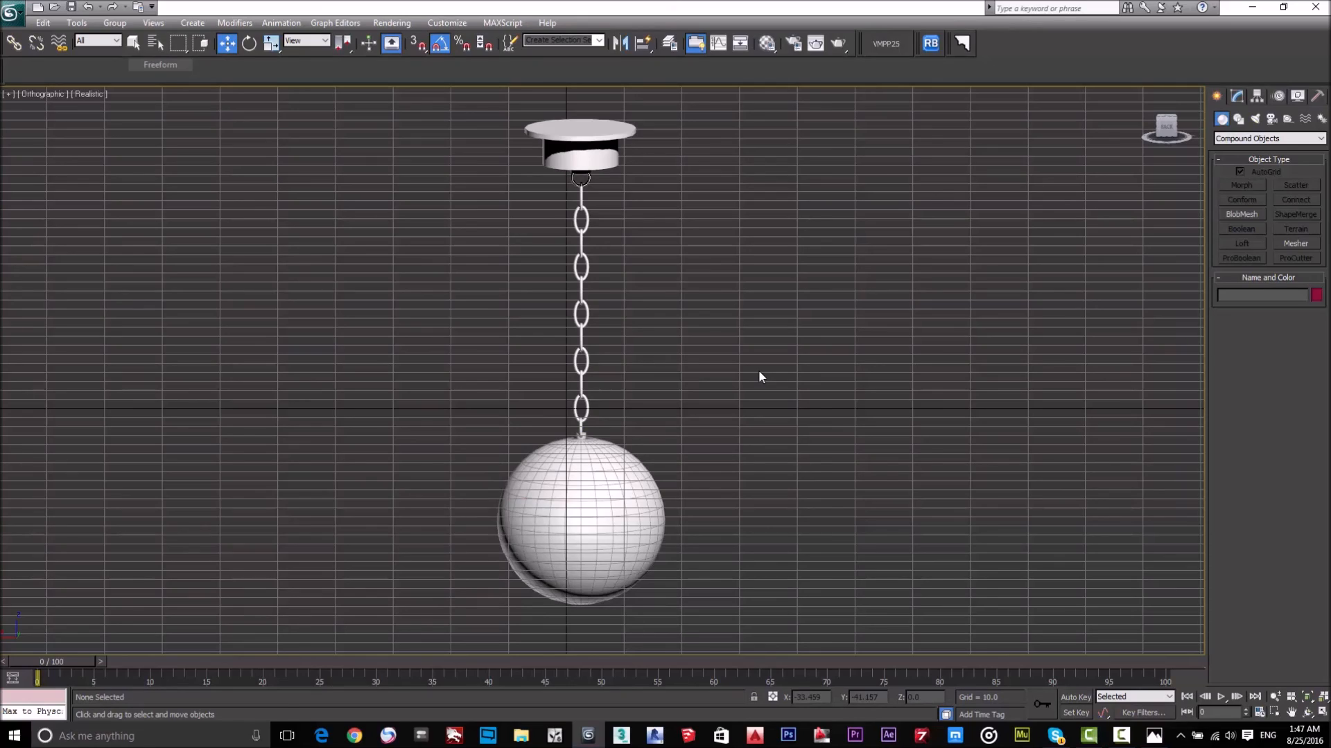
Examine the assembled ball, chain and ceiling mount, and compare them side by side with the reference picture aa.png in Photos
{"action": "middle_click_drag", "start_coordinate": [716, 327], "coordinate": [679, 293], "text": "alt"}
{"action": "scroll", "coordinate": [679, 292], "scroll_direction": "down", "scroll_amount": 4}
{"action": "scroll", "coordinate": [679, 298], "scroll_direction": "up", "scroll_amount": 8}
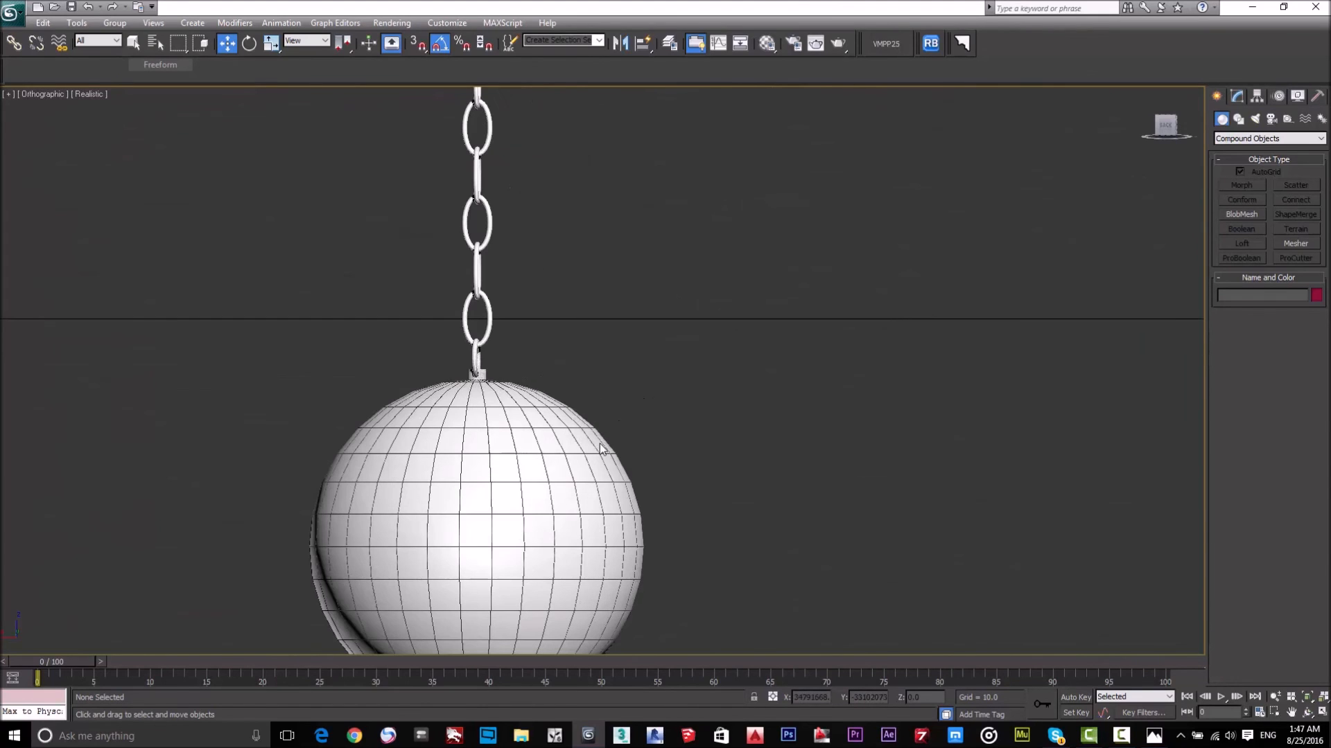
{"action": "middle_click_drag", "start_coordinate": [624, 430], "coordinate": [763, 334]}
{"action": "scroll", "coordinate": [797, 447], "scroll_direction": "down", "scroll_amount": 2}
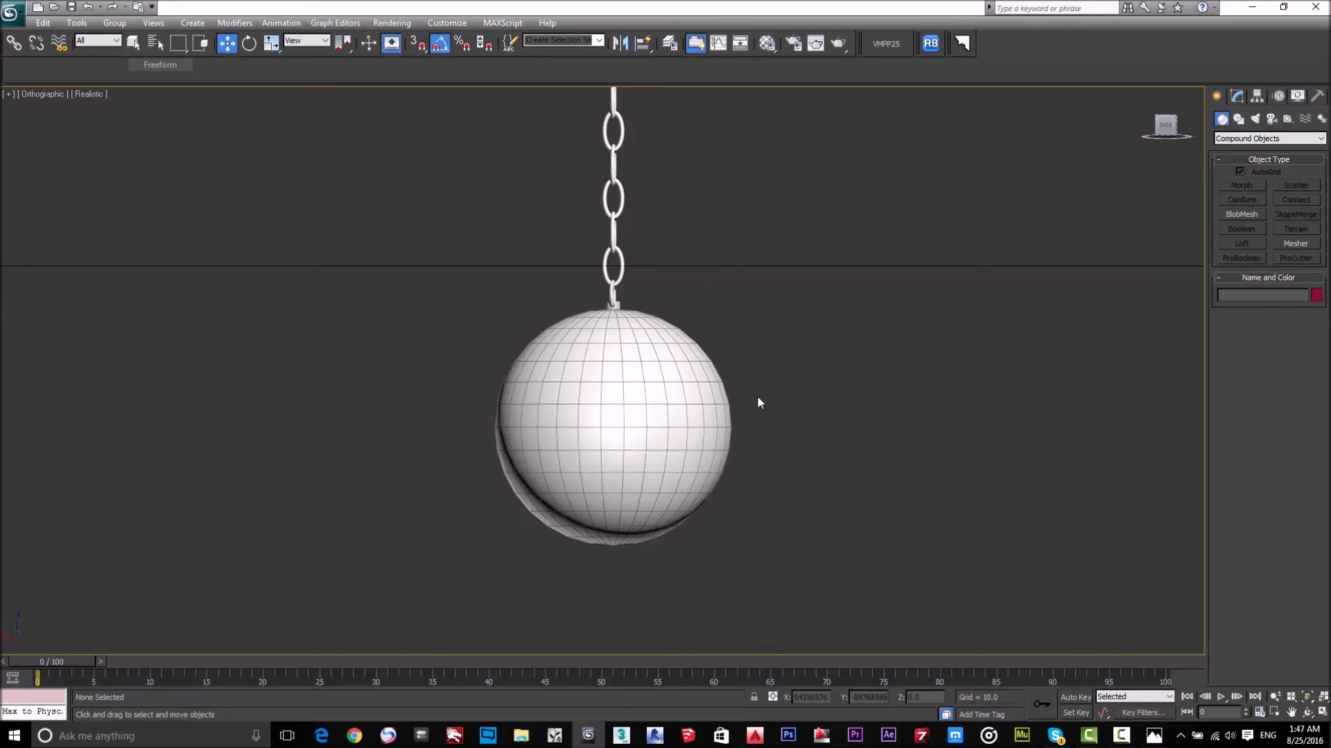
{"action": "left_click", "coordinate": [1154, 737]}
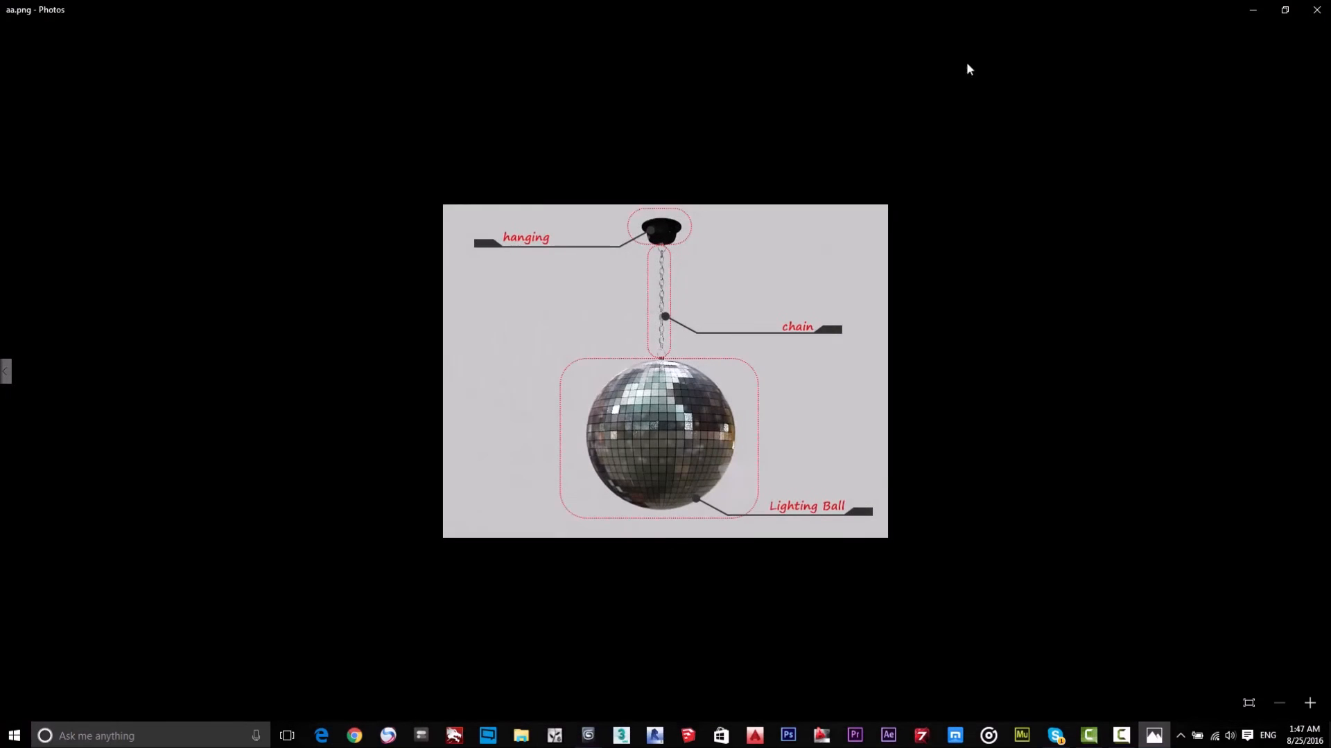
{"action": "left_click_drag", "start_coordinate": [910, 2], "coordinate": [1230, 137]}
{"action": "scroll", "coordinate": [458, 329], "scroll_direction": "down", "scroll_amount": 3}
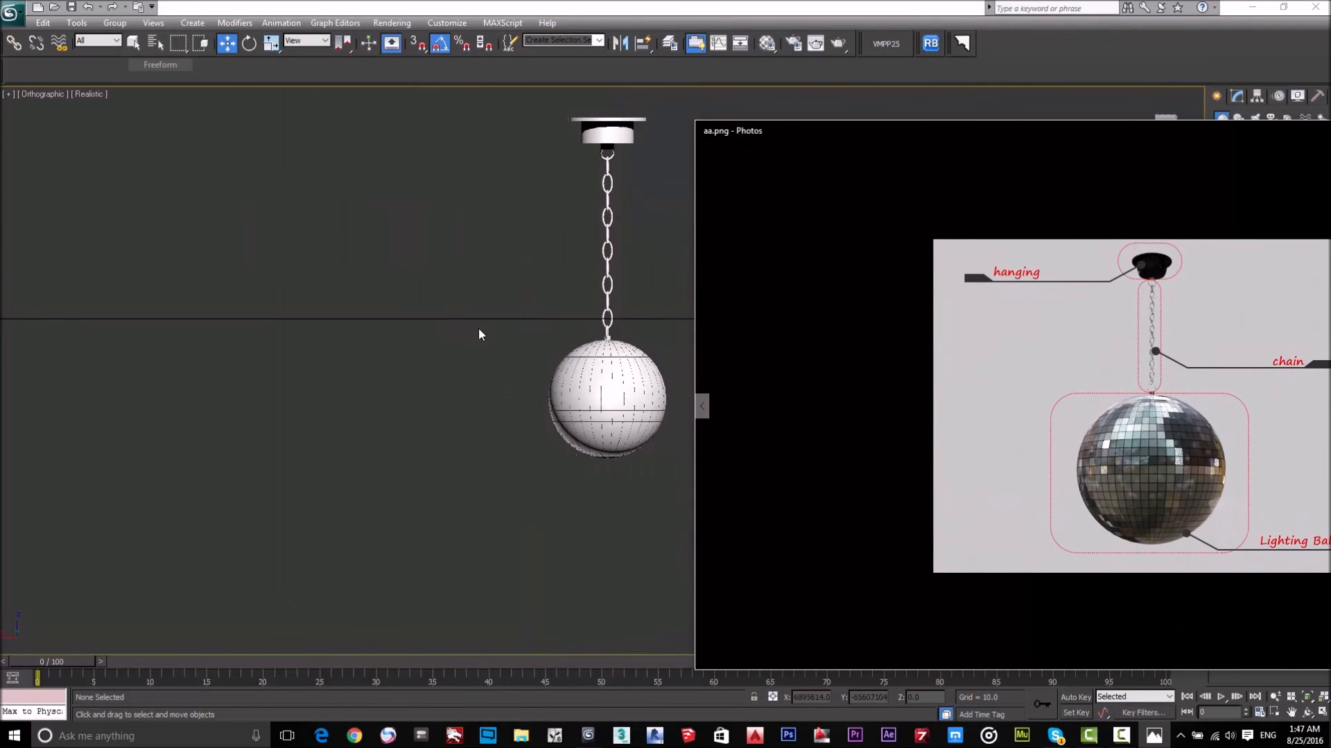
{"action": "scroll", "coordinate": [606, 394], "scroll_direction": "up", "scroll_amount": 2}
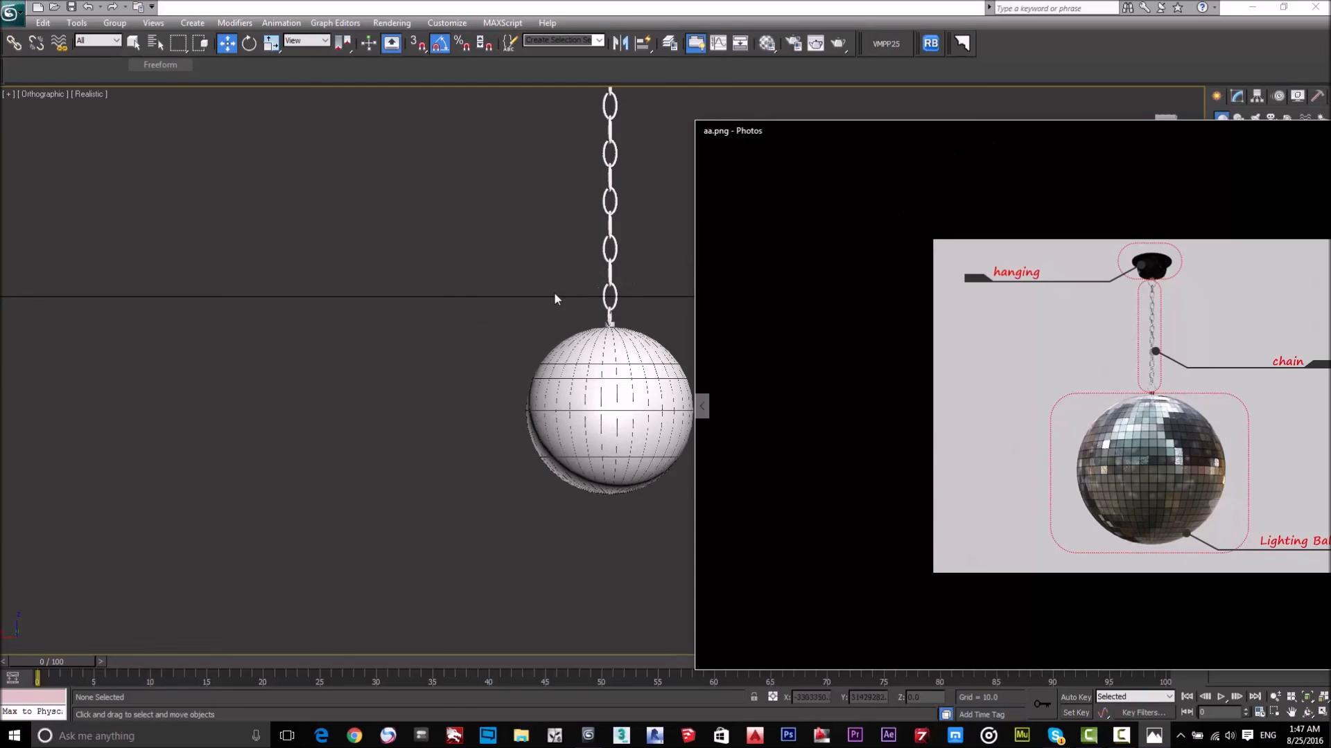
{"action": "left_click", "coordinate": [461, 284]}
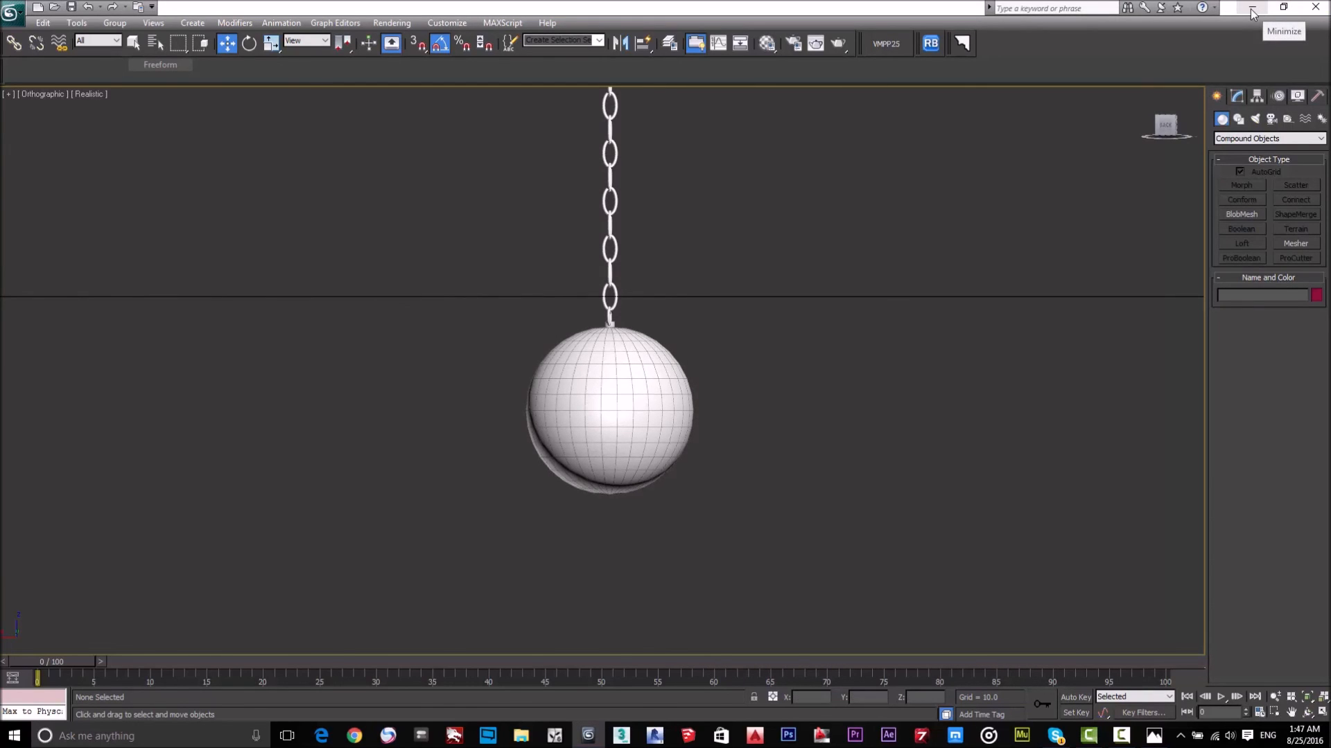